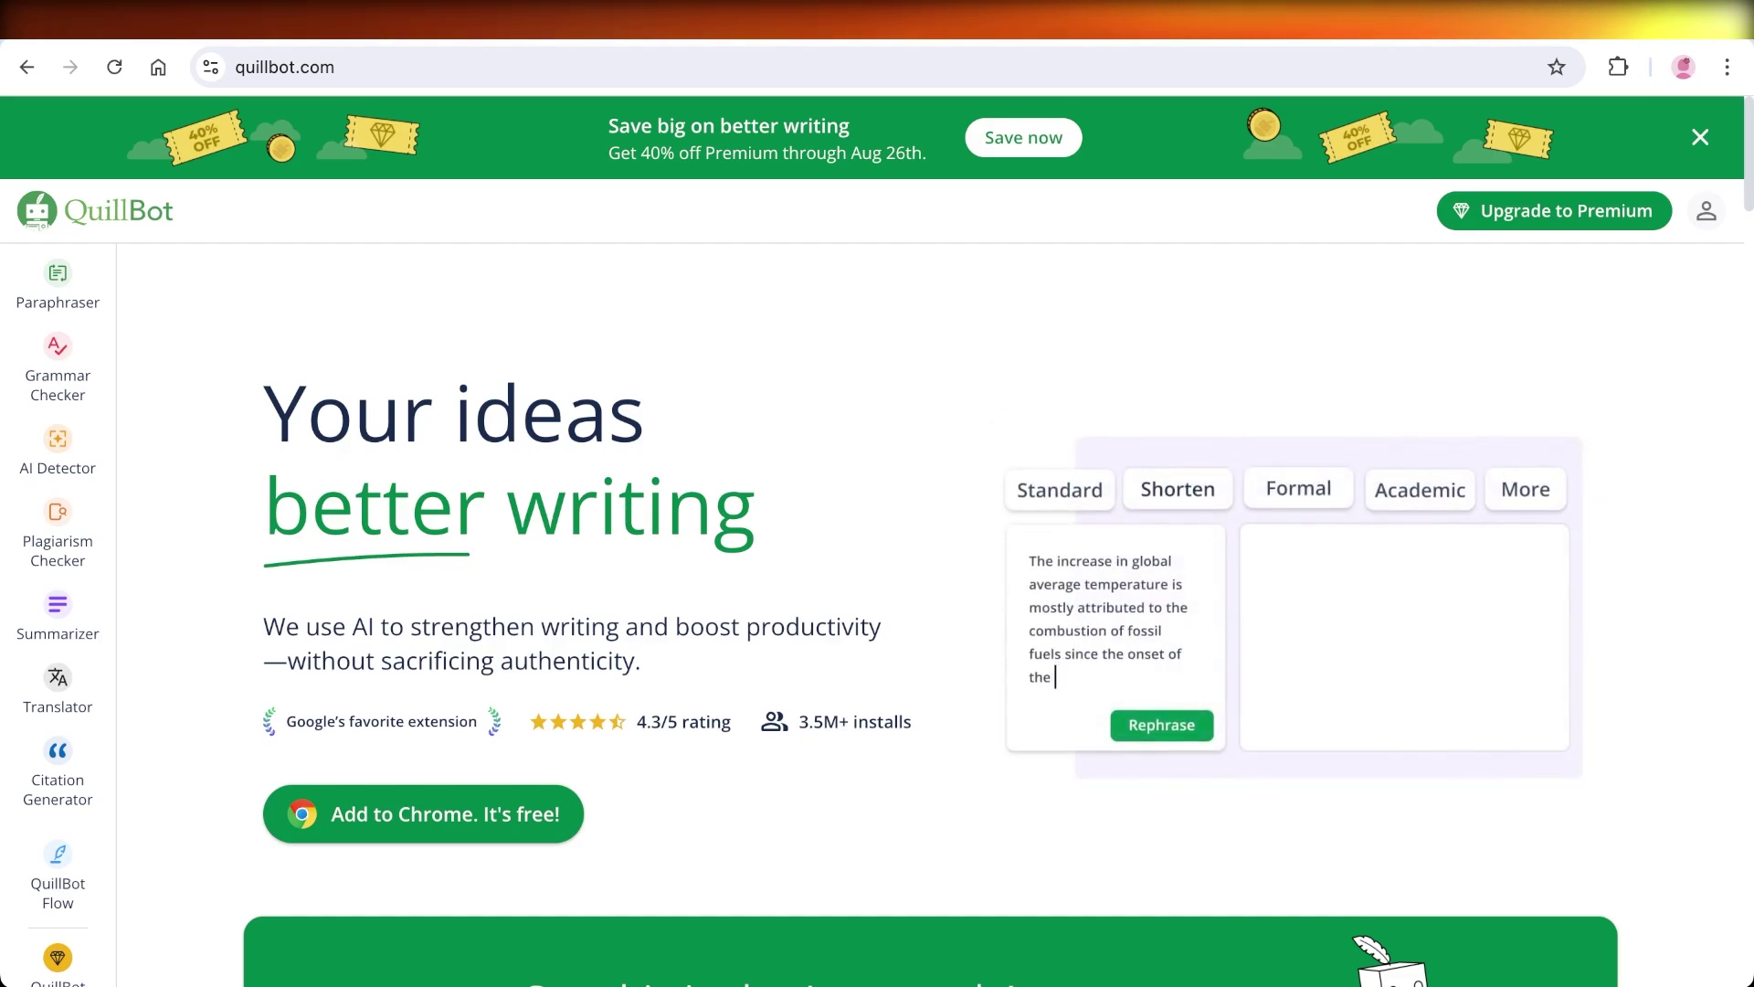
Look through the QuillBot homepage, including its eight tools and the list of institutions
scroll(877, 548, "down", 2)
scroll(877, 548, "down", 5)
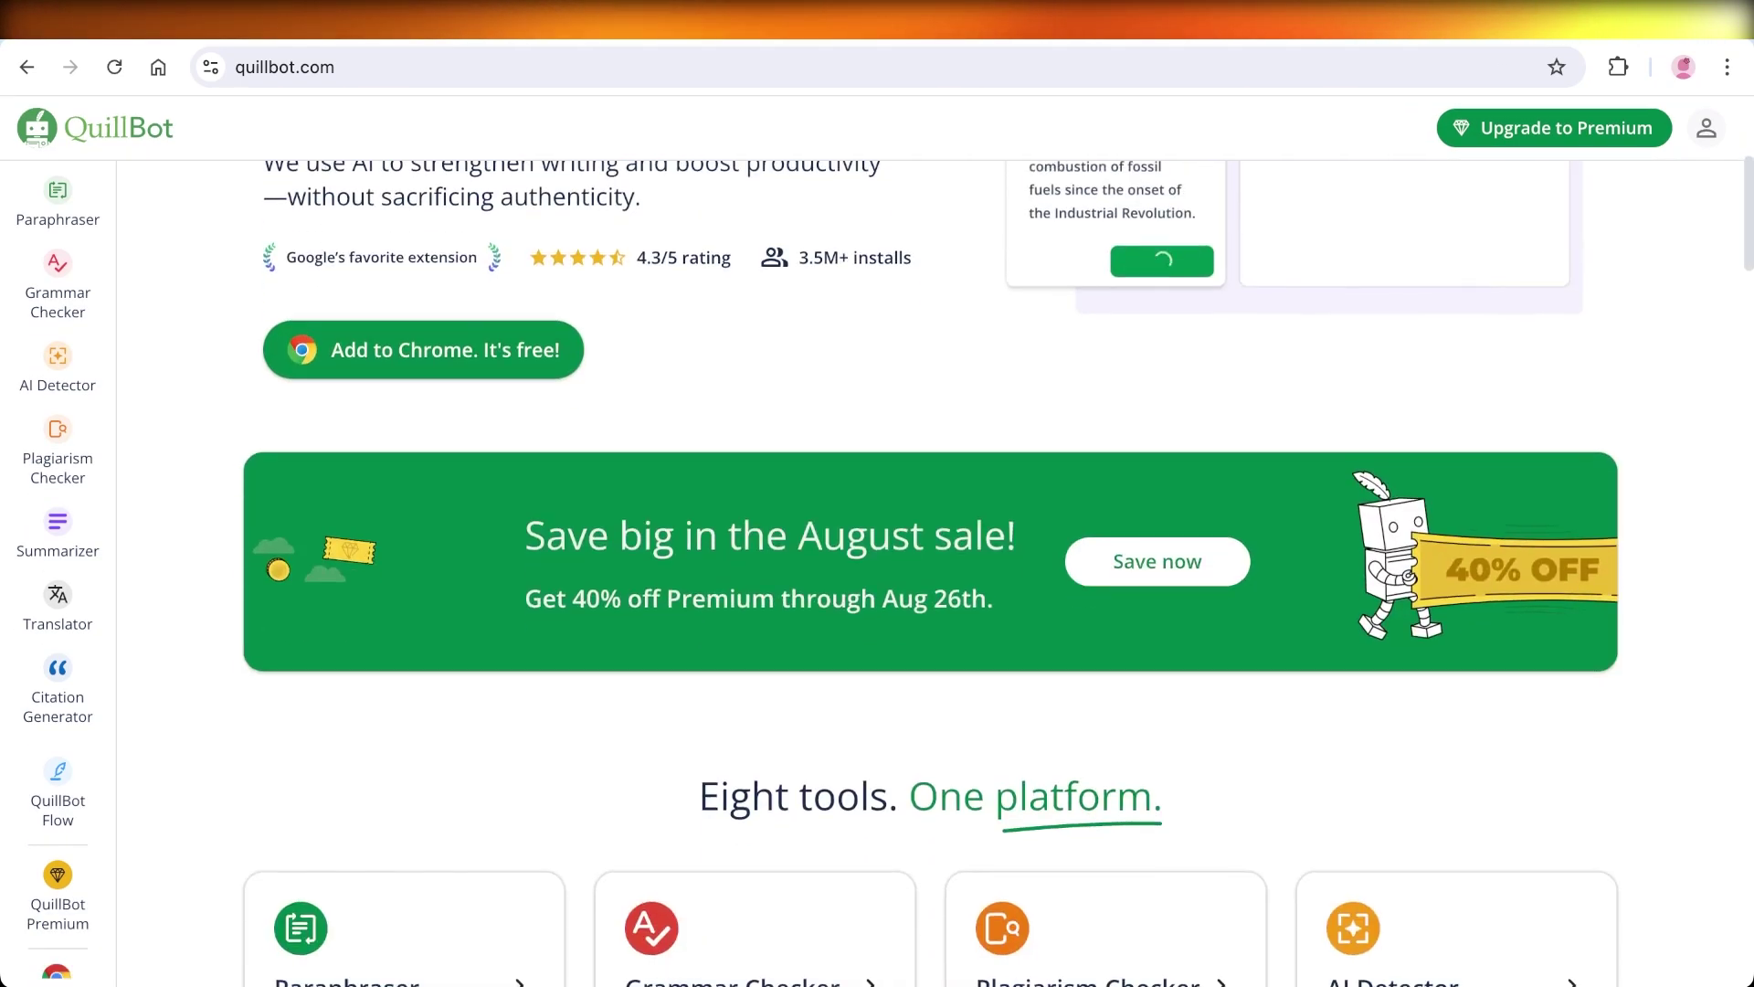
scroll(877, 548, "down", 1)
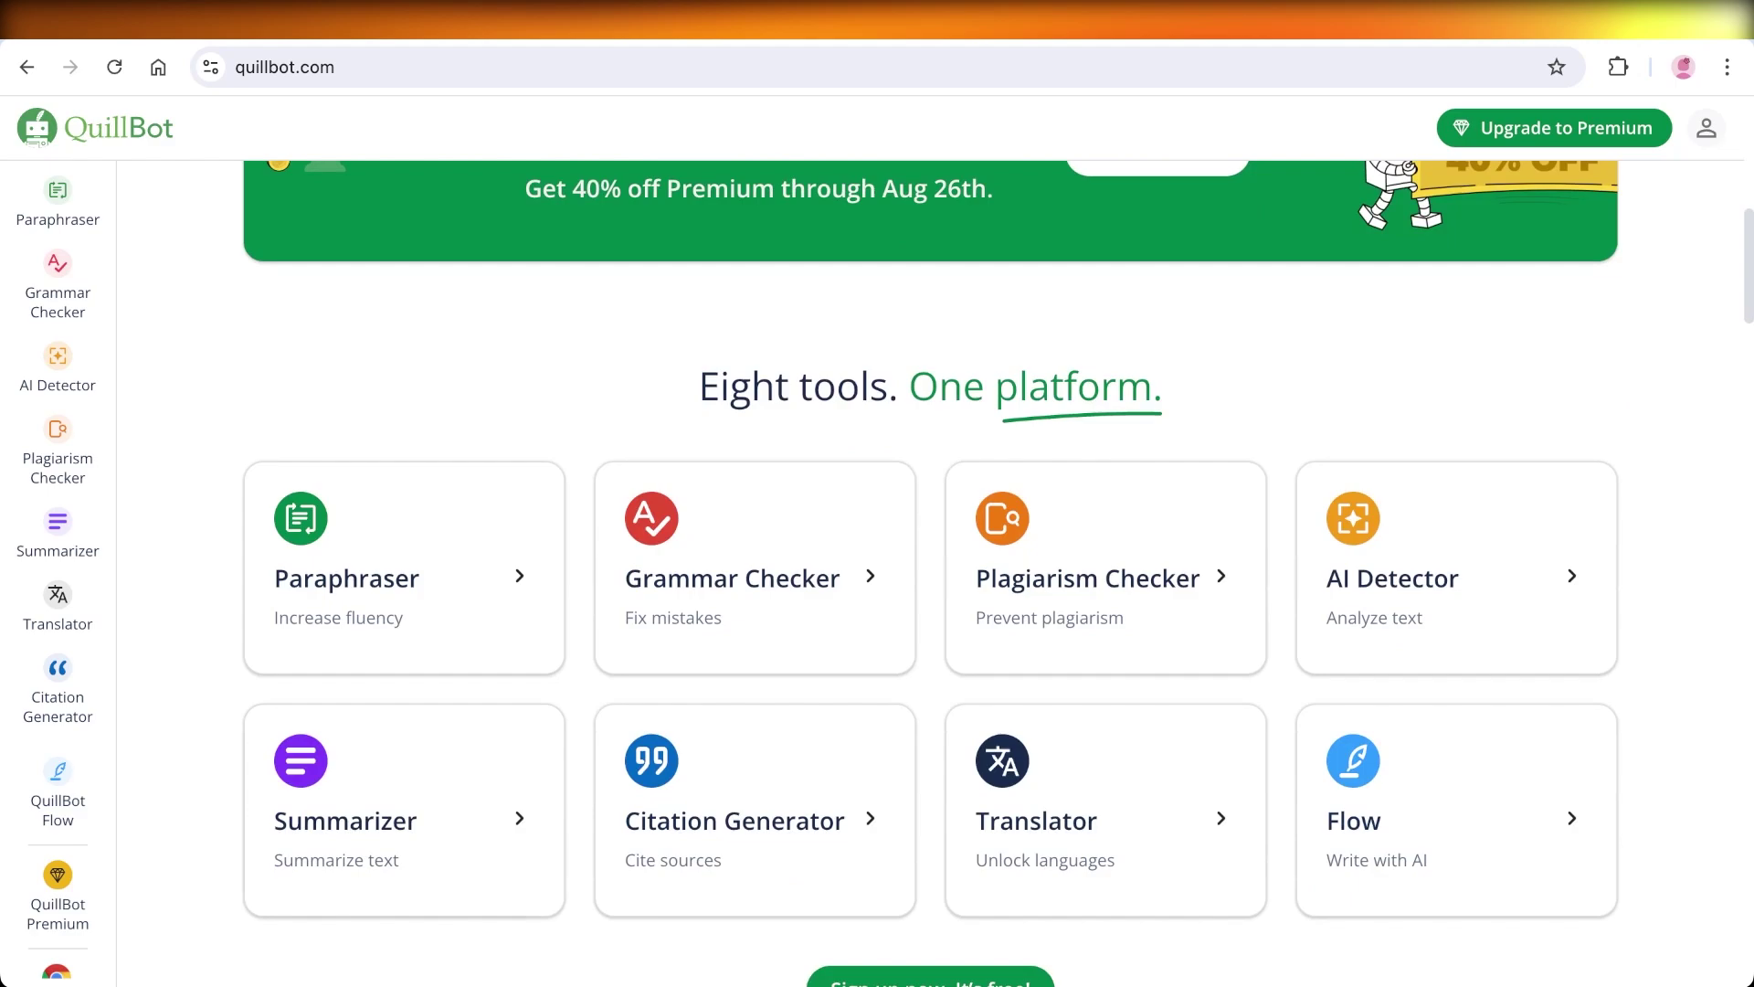
scroll(877, 548, "down", 1)
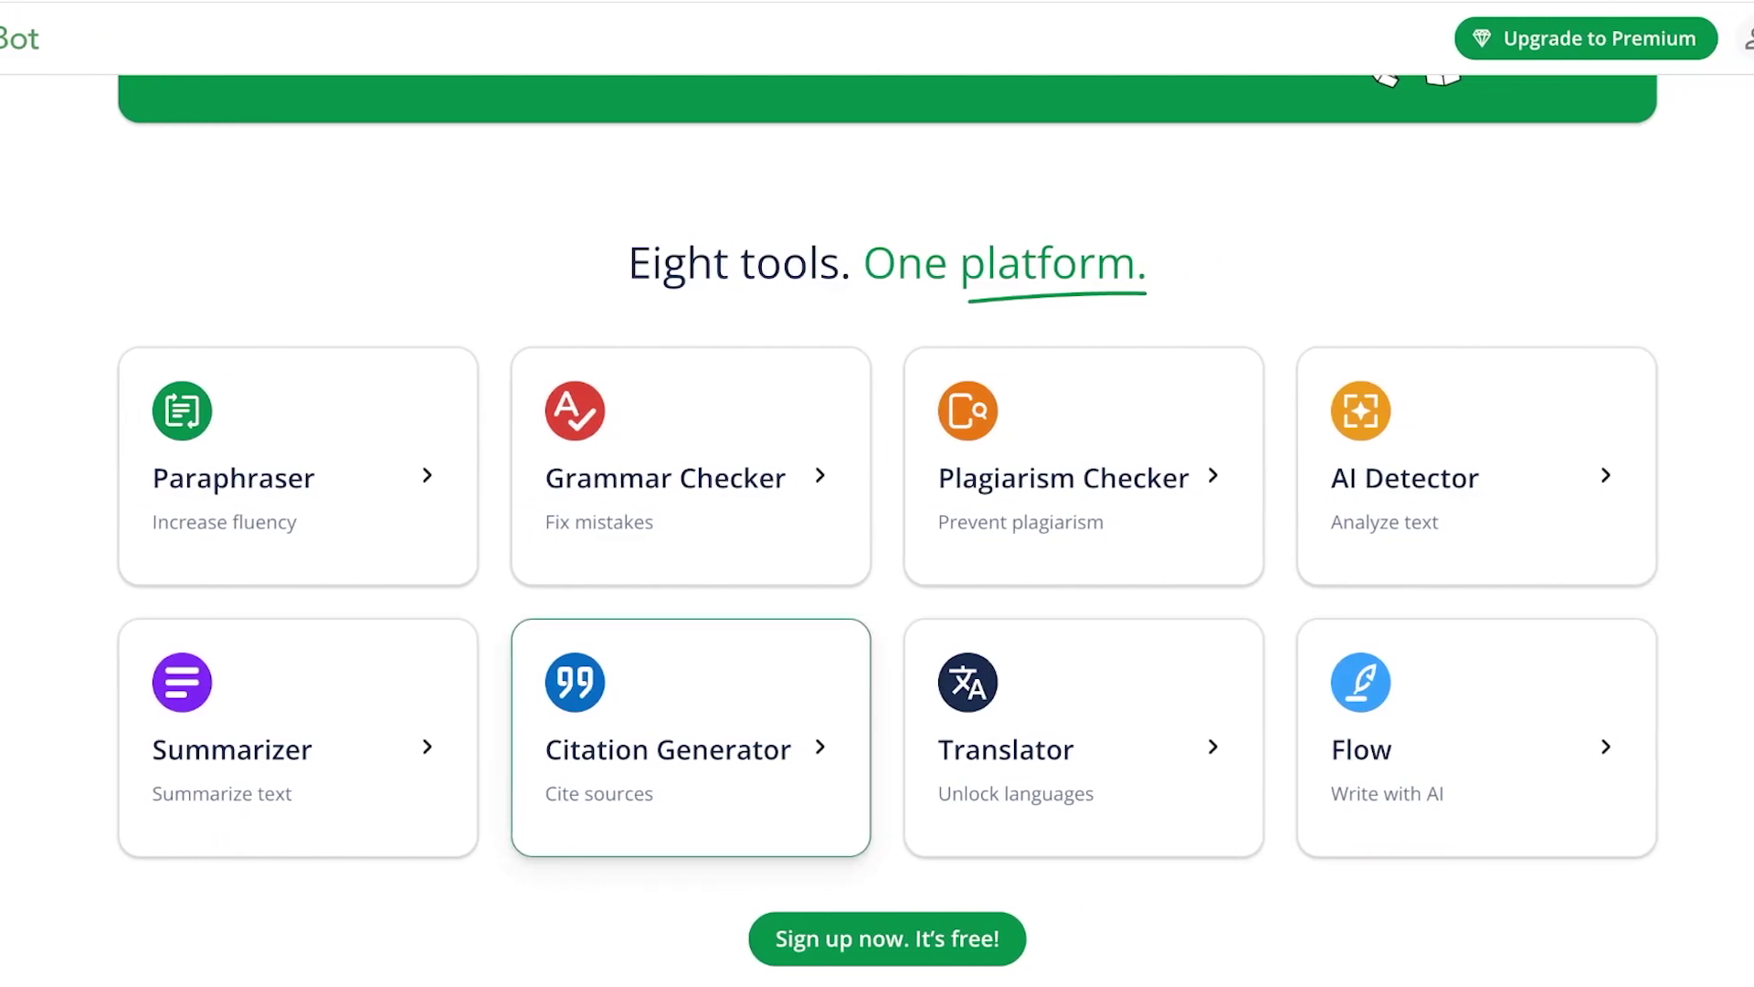
scroll(293, 713, "down", 3)
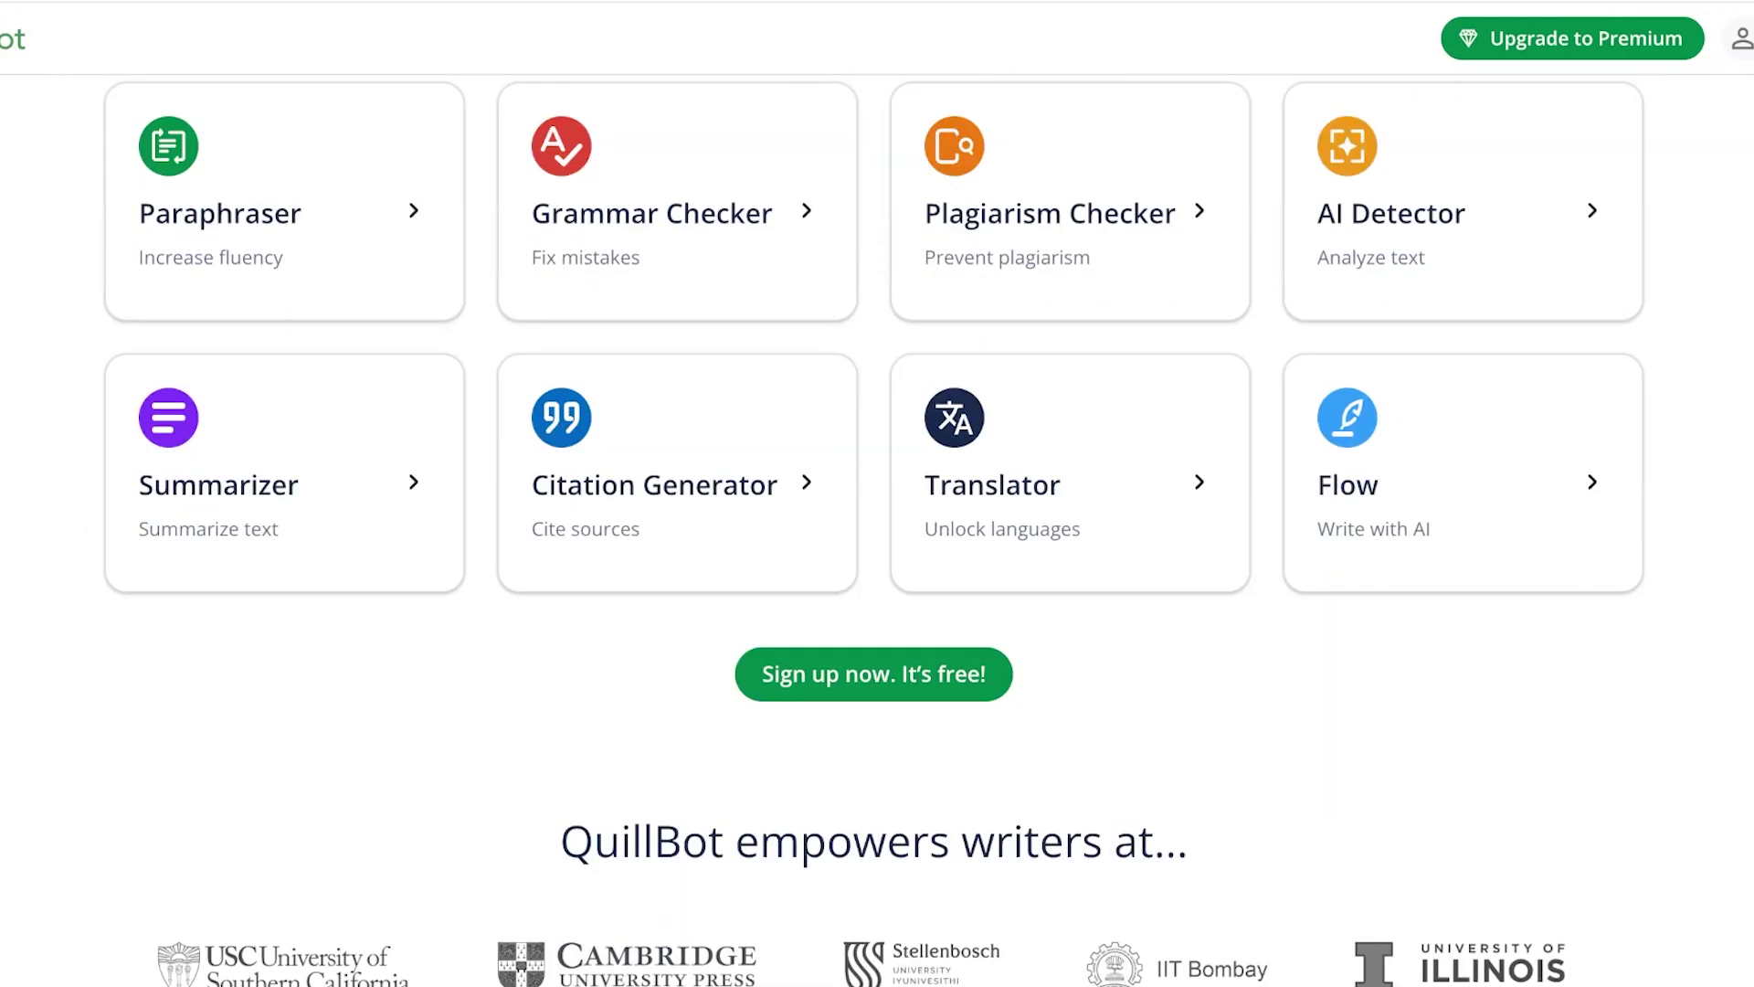
scroll(877, 530, "down", 2)
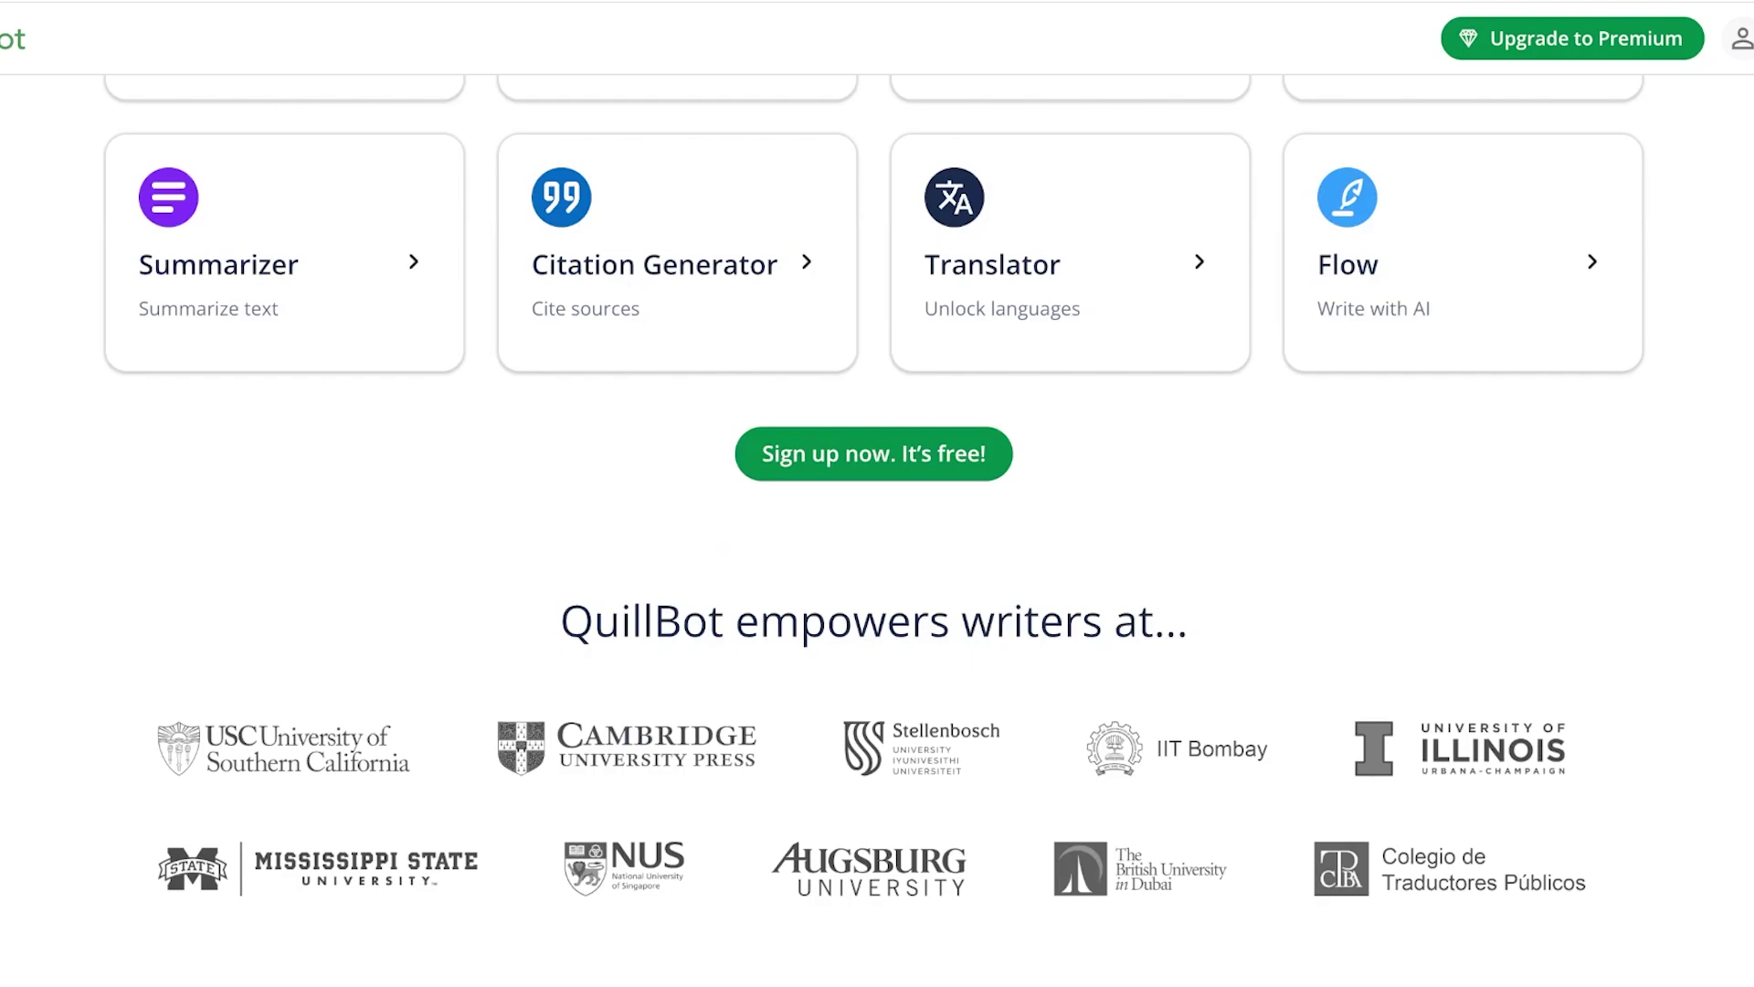
scroll(877, 529, "down", 1)
scroll(877, 529, "up", 15)
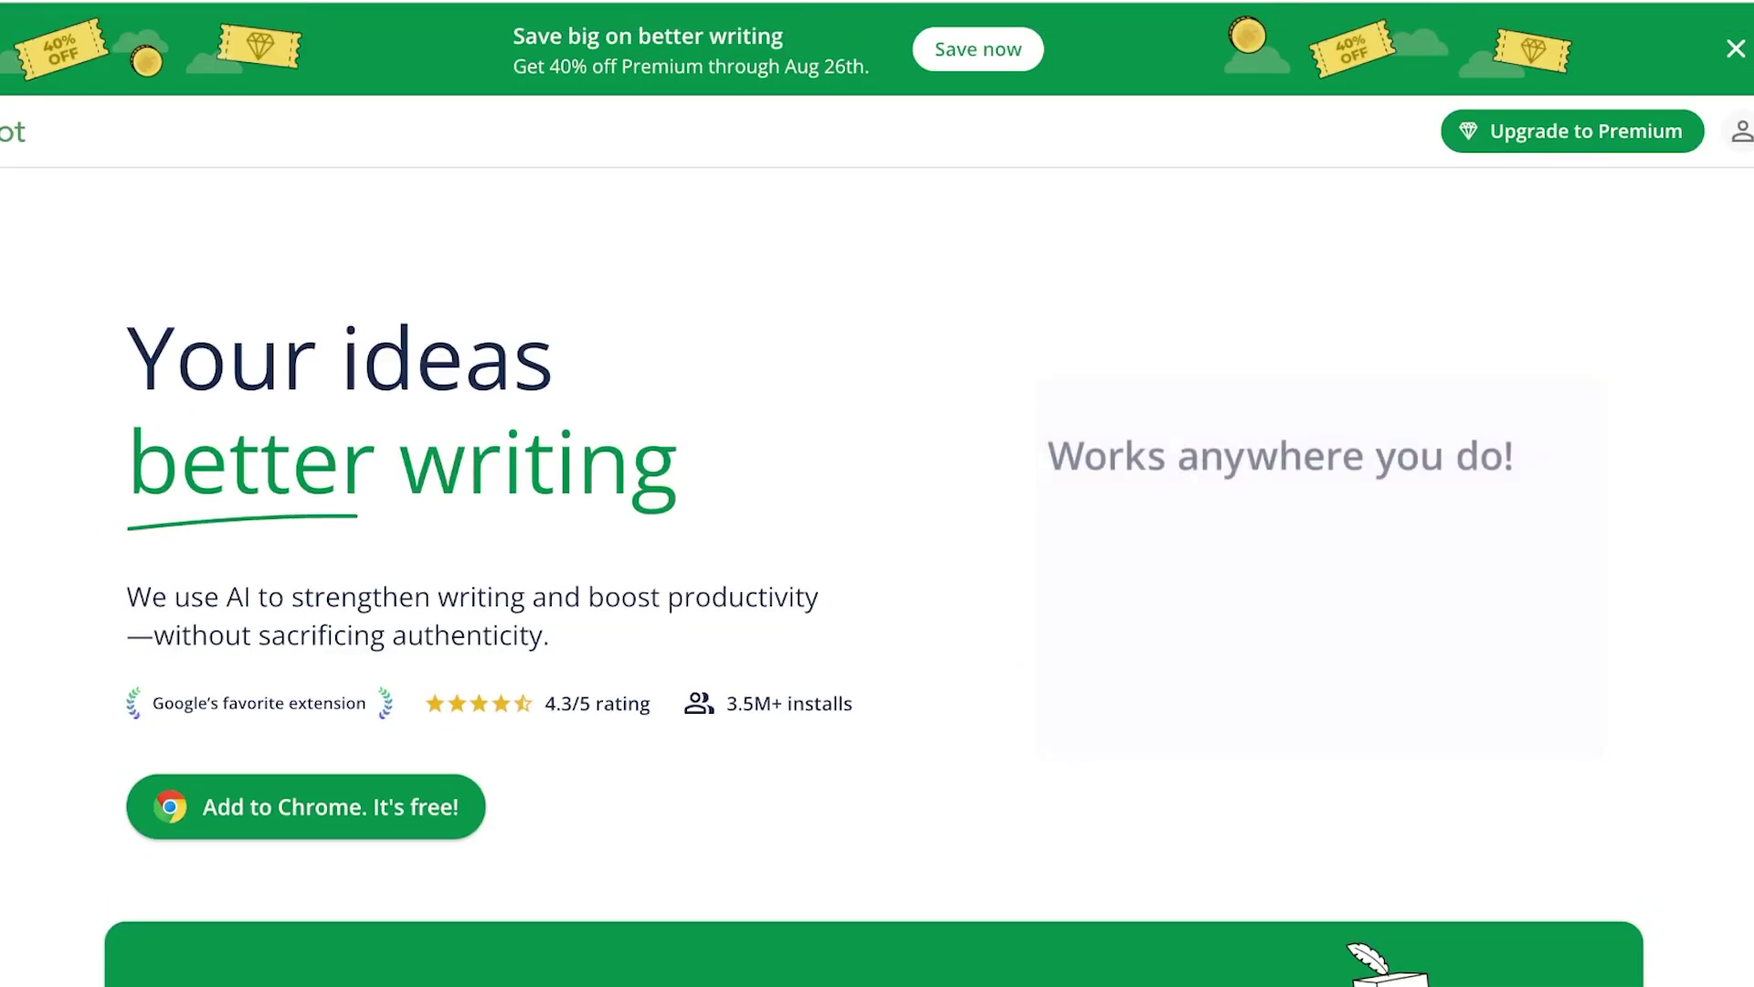
Log in to QuillBot with an existing Google account
left_click(1742, 131)
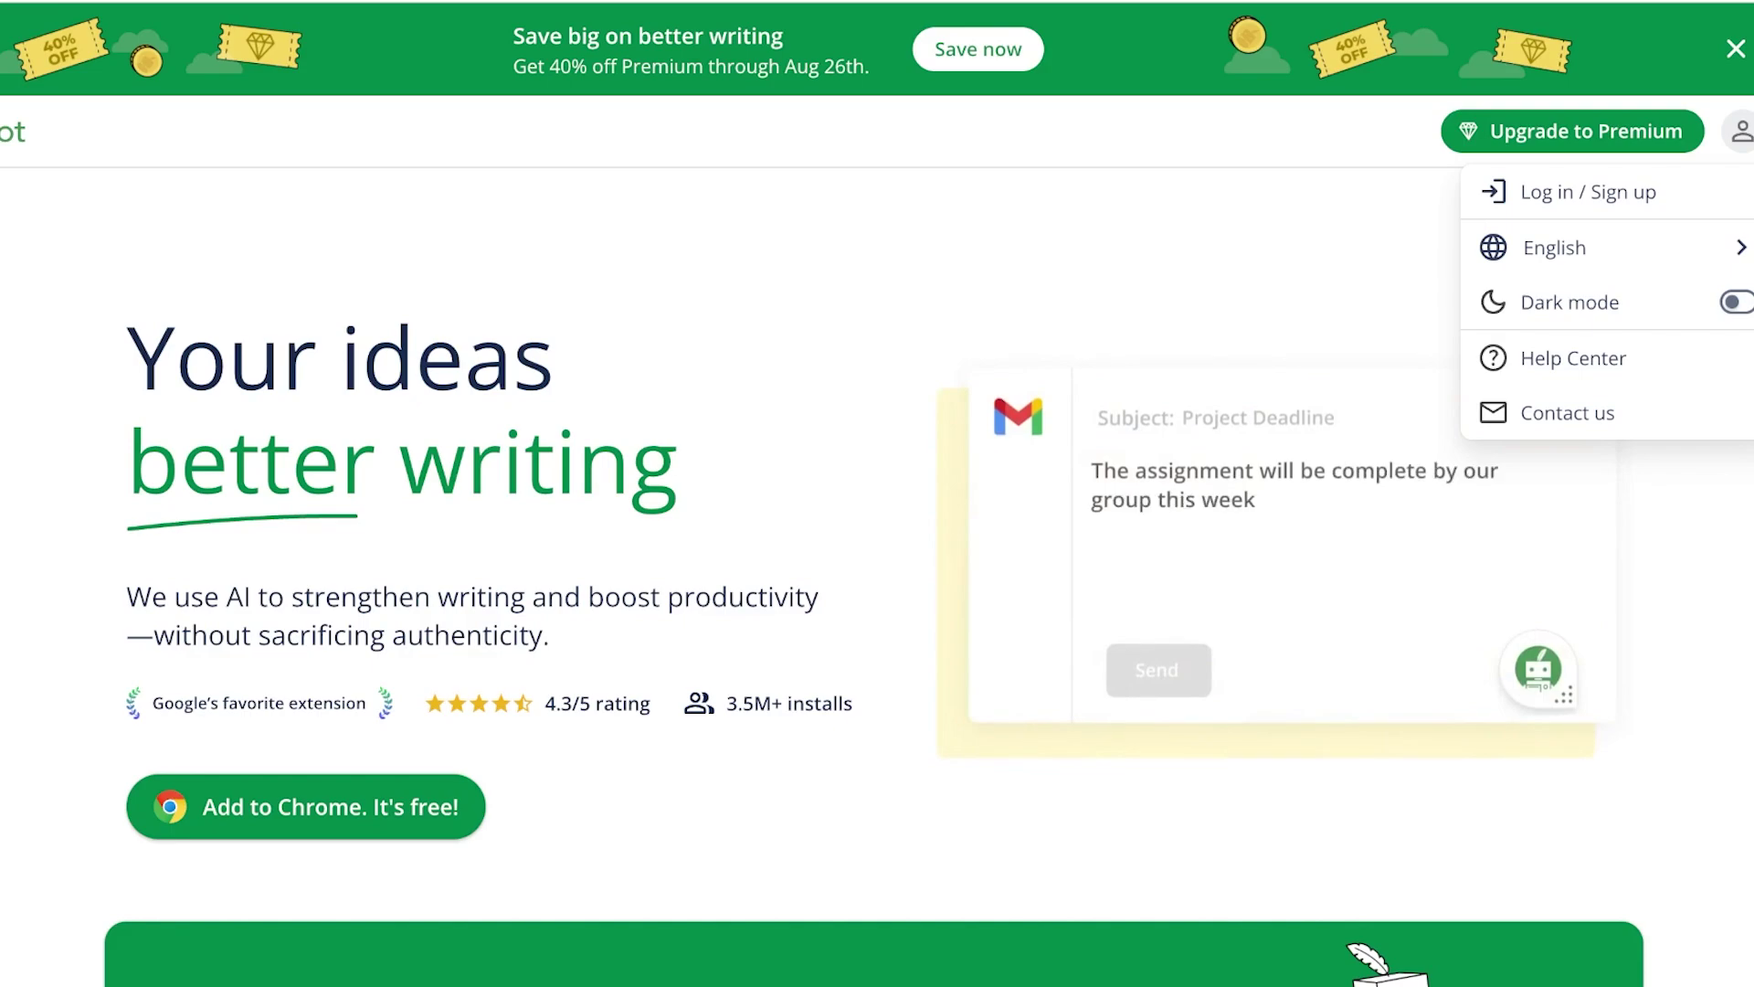
left_click(1588, 192)
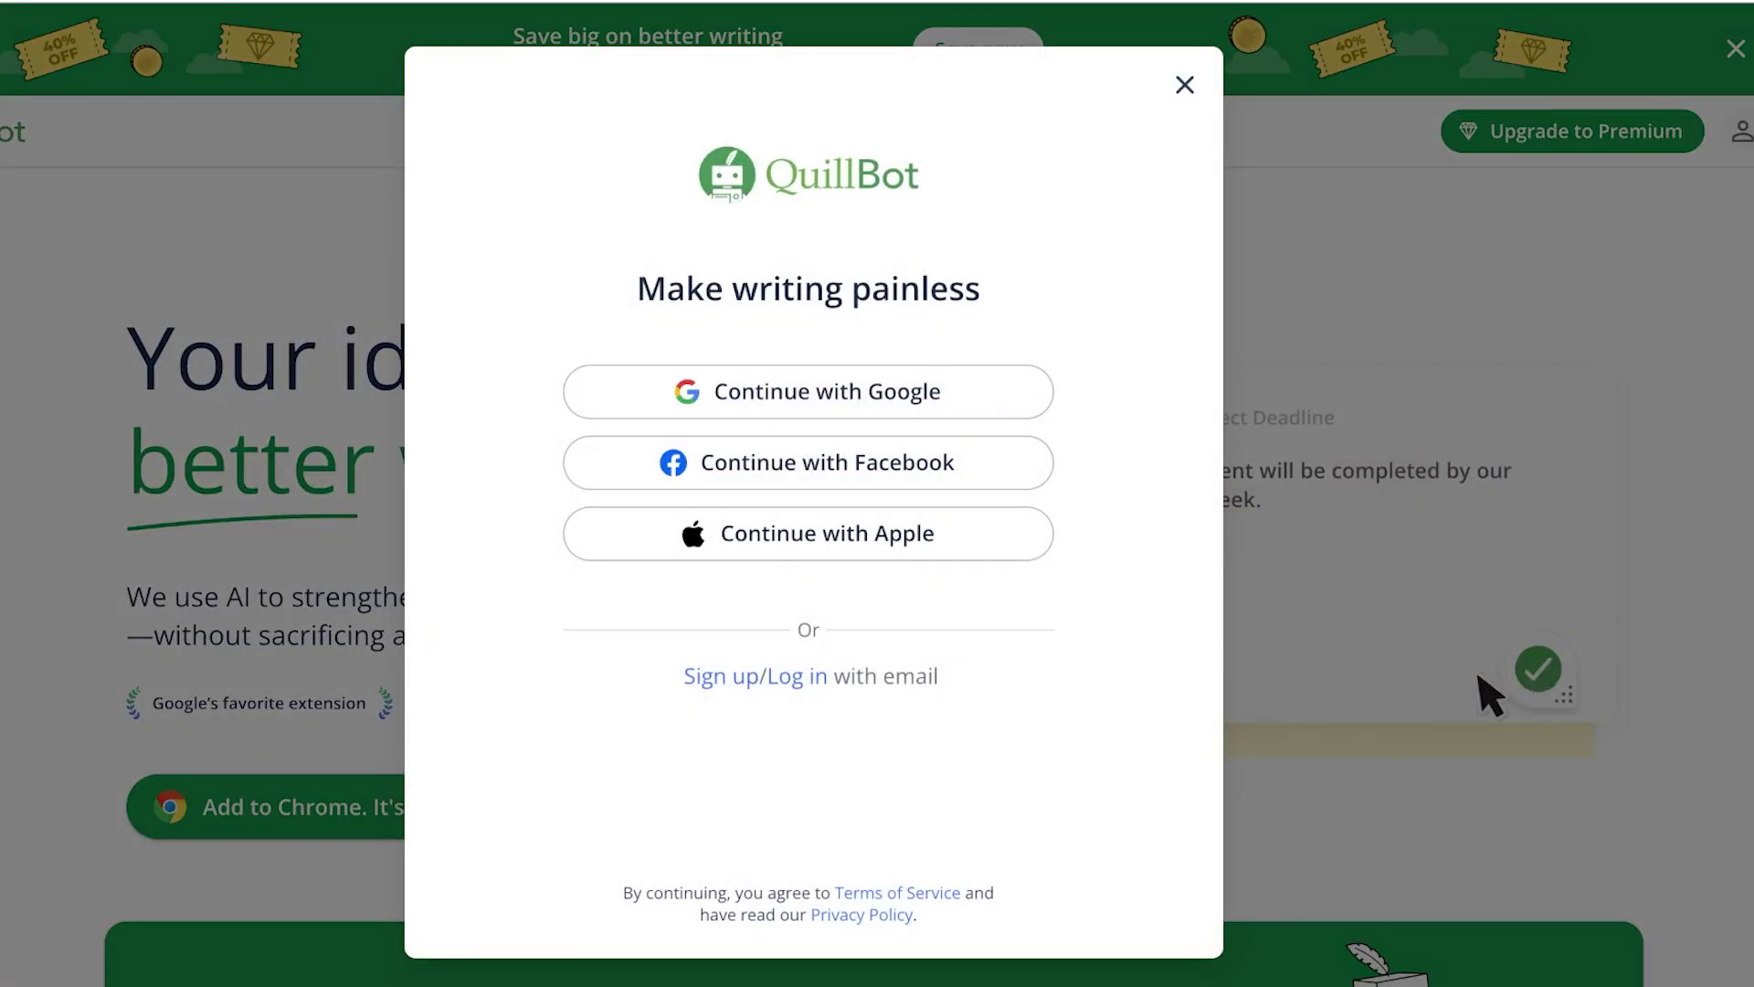
left_click(923, 383)
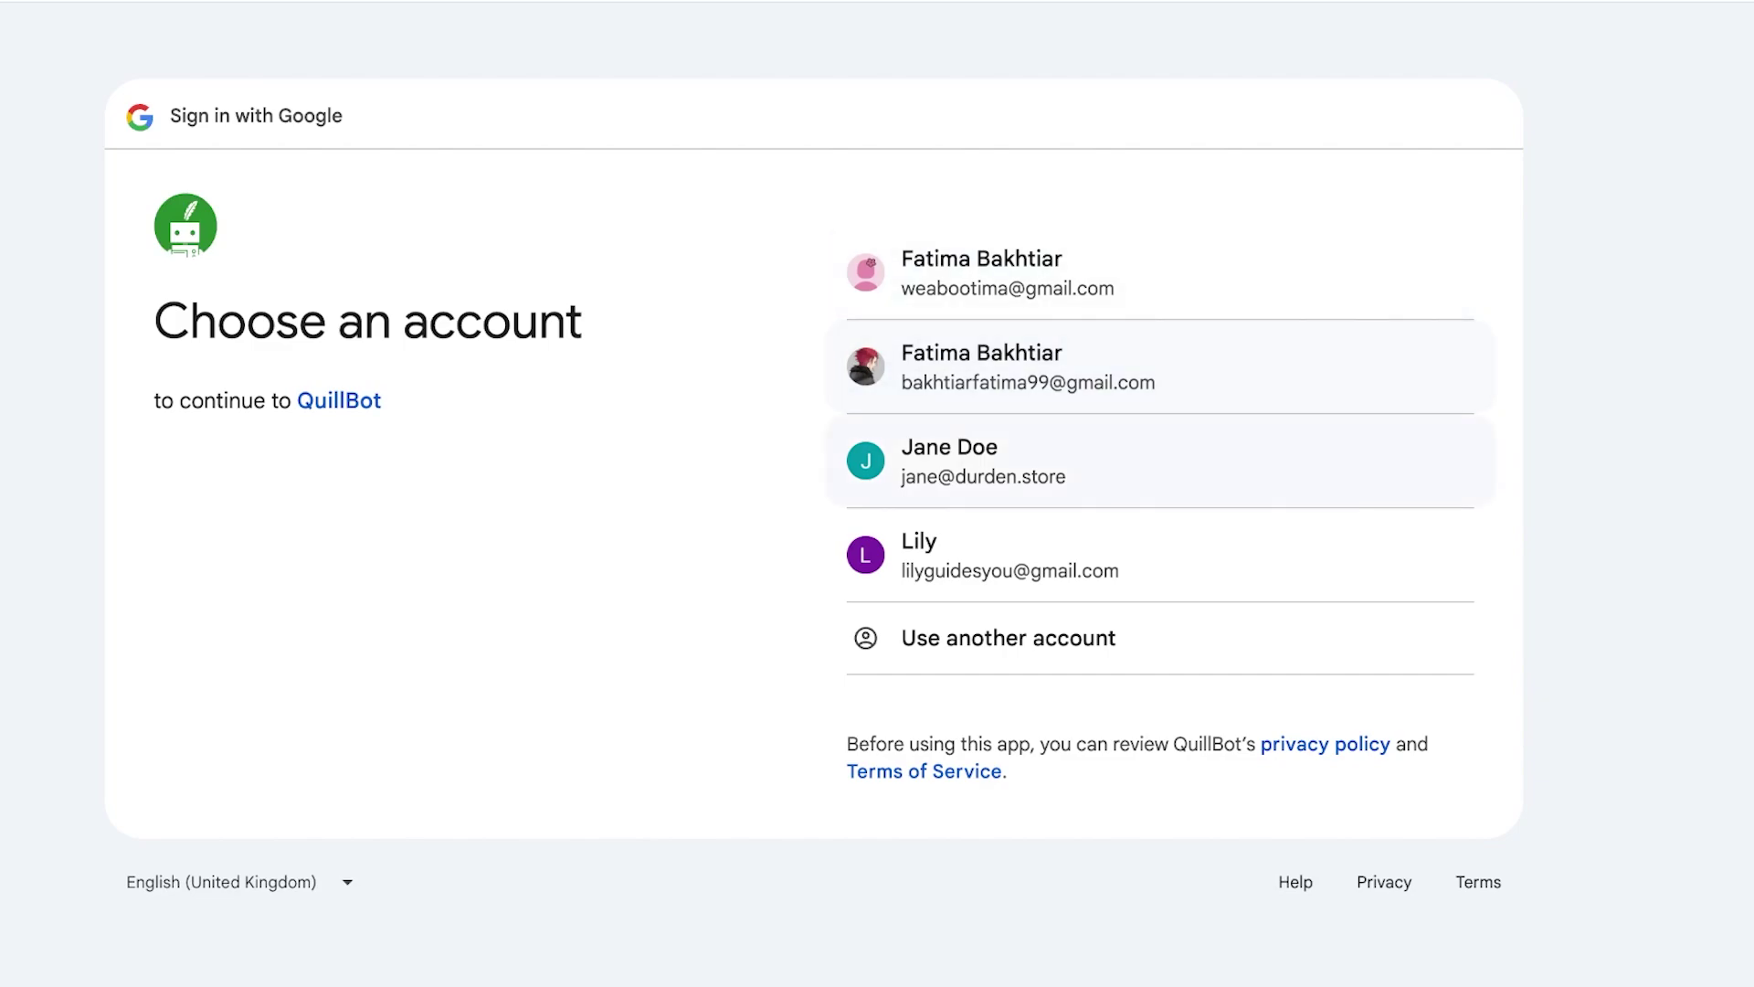
left_click(1010, 556)
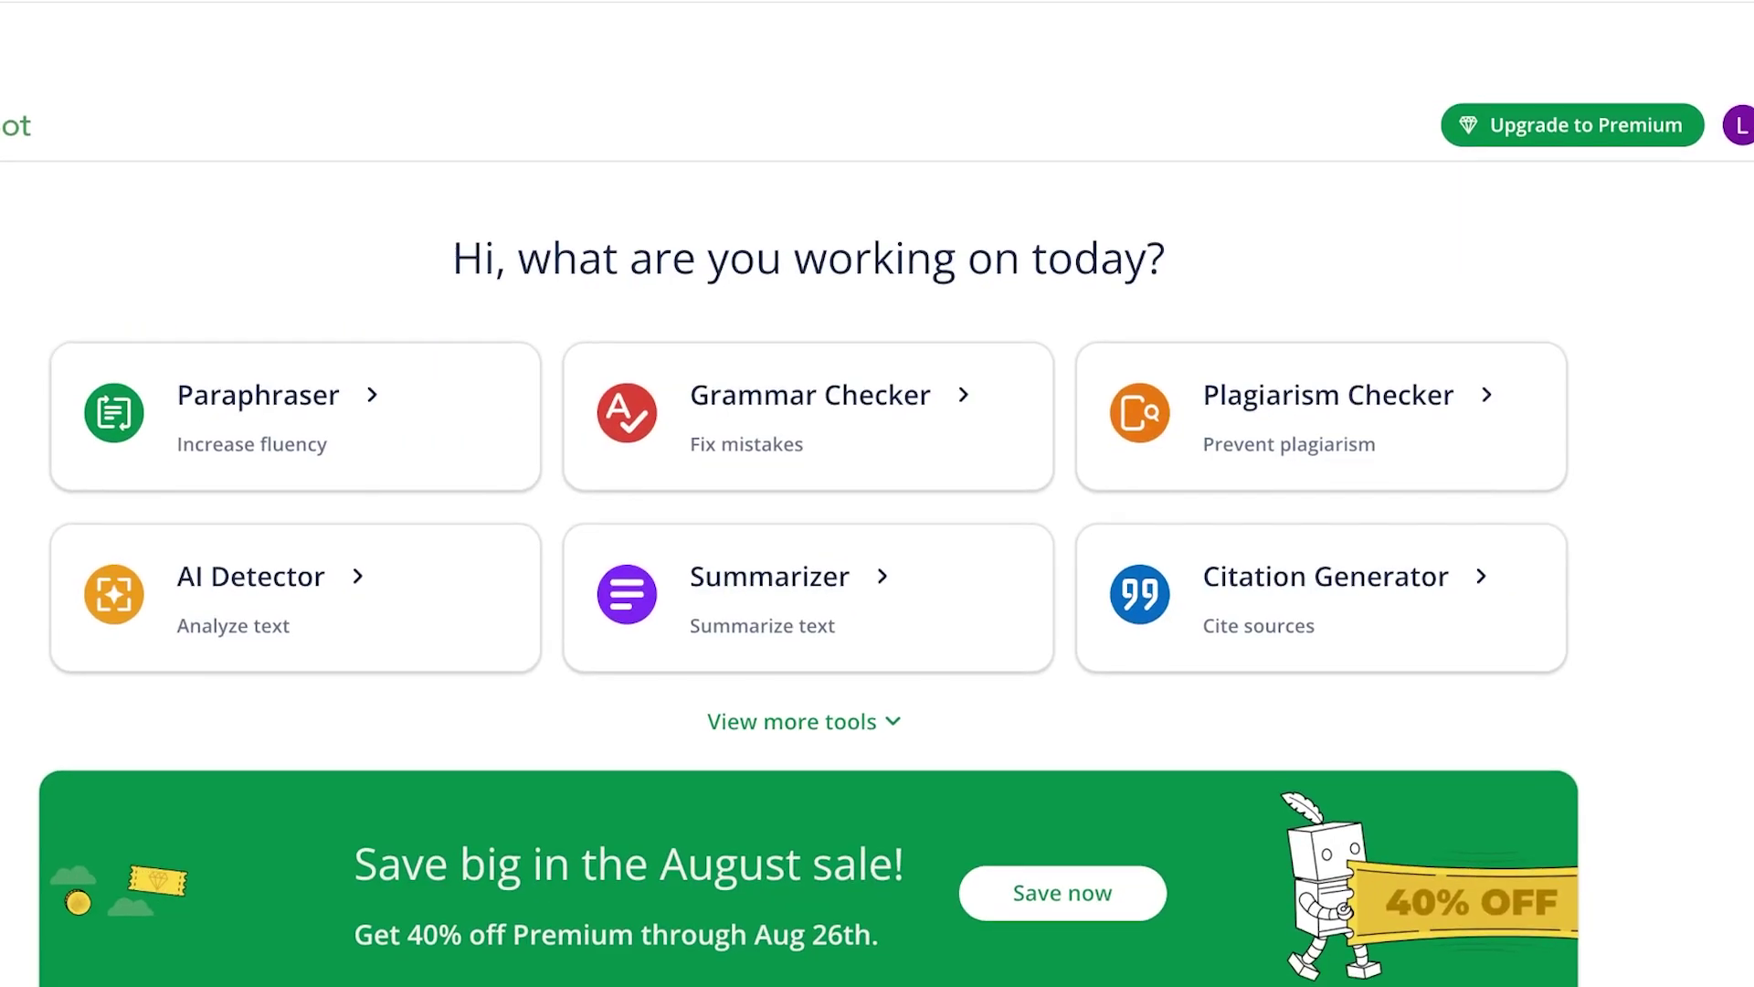
Expand the full list of tools on the dashboard and open QuillBot Flow
scroll(1370, 365, "down", 8)
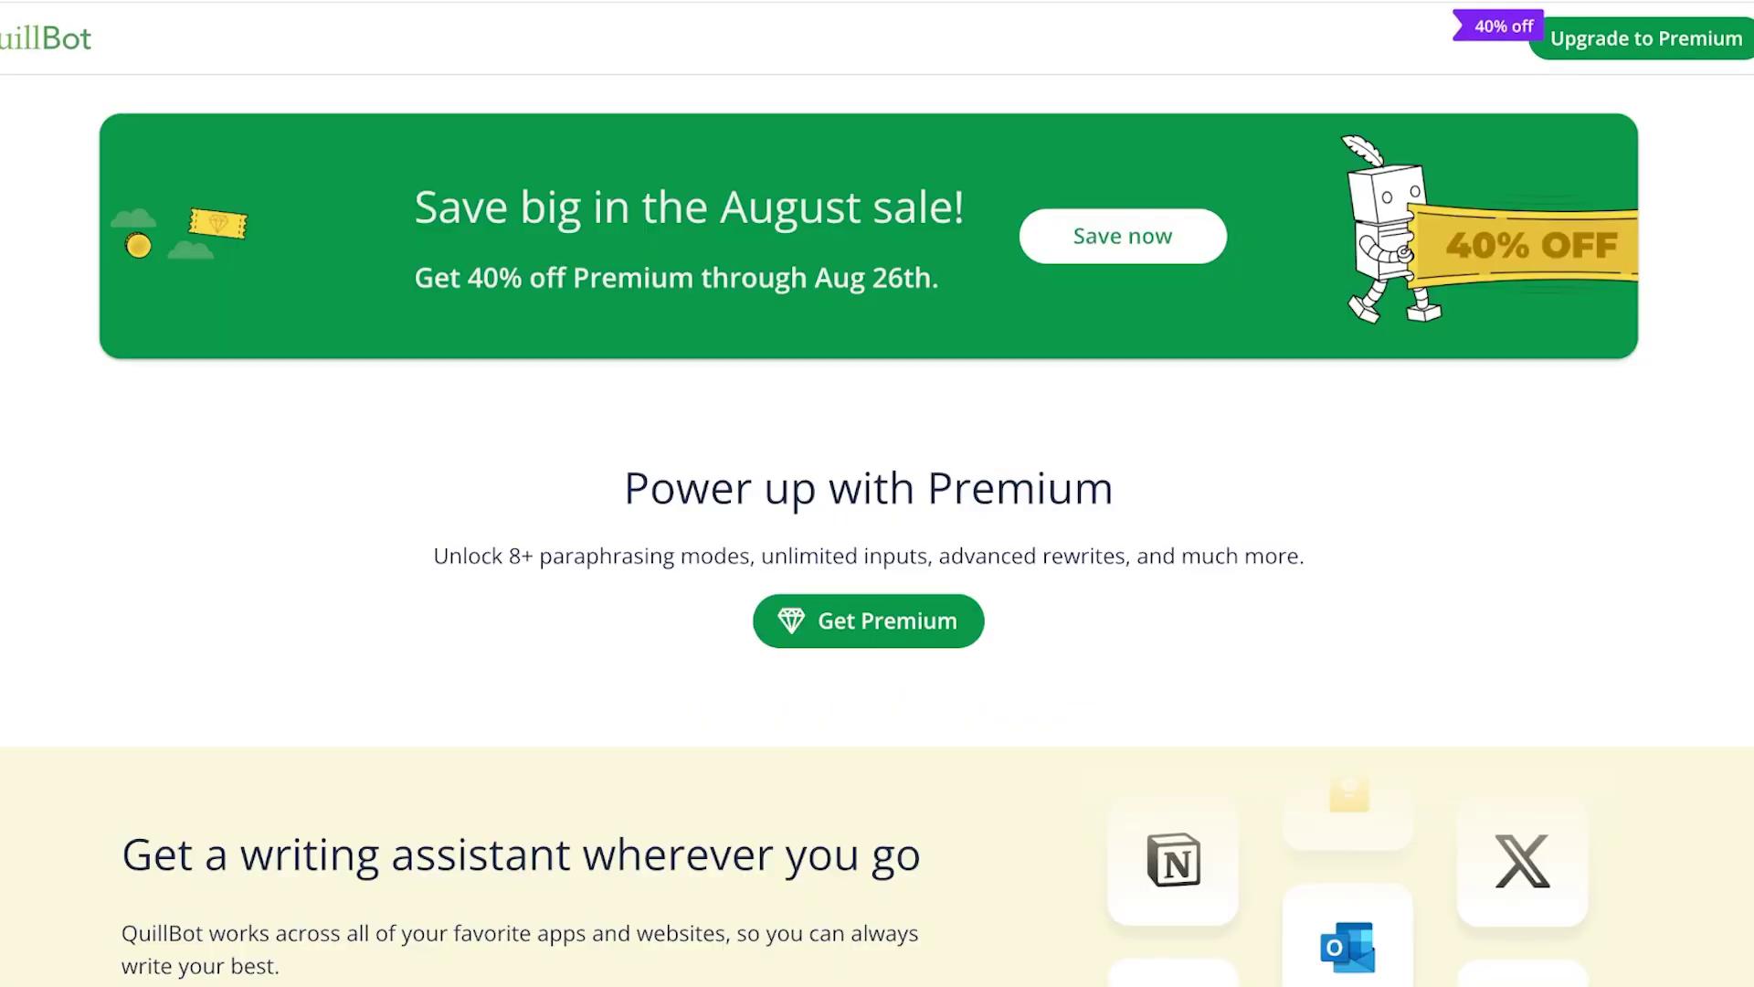
scroll(1371, 365, "up", 8)
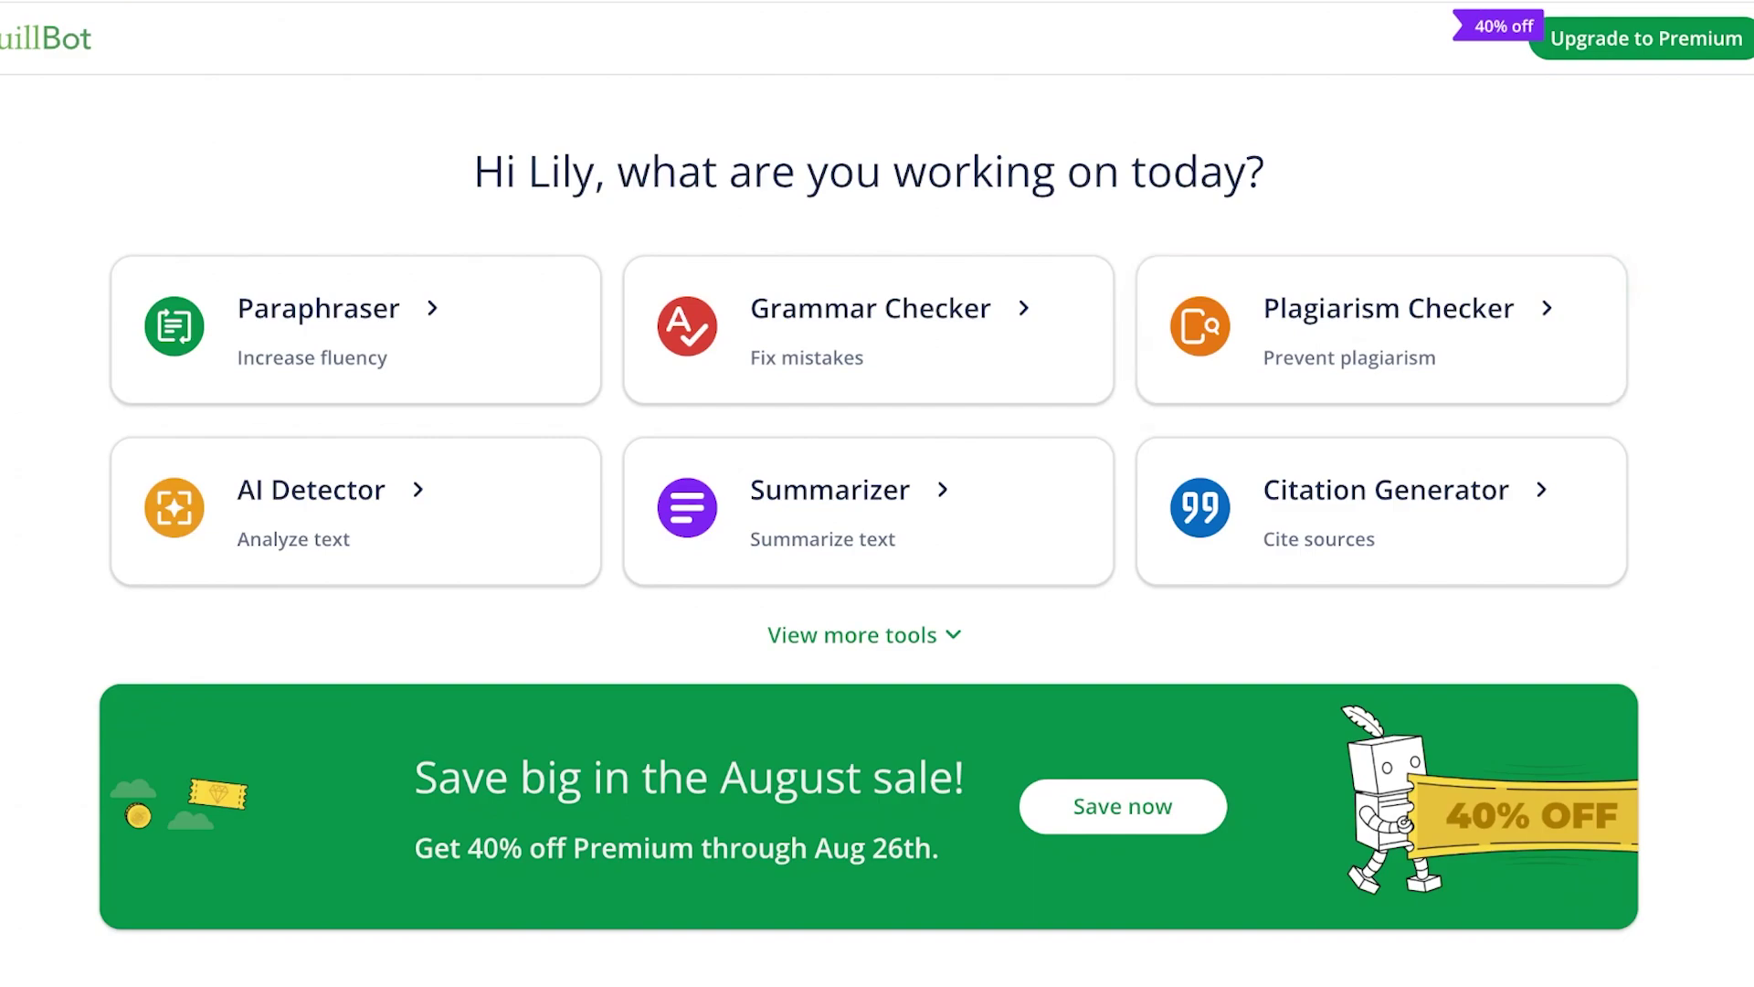
left_click(858, 635)
left_click(868, 692)
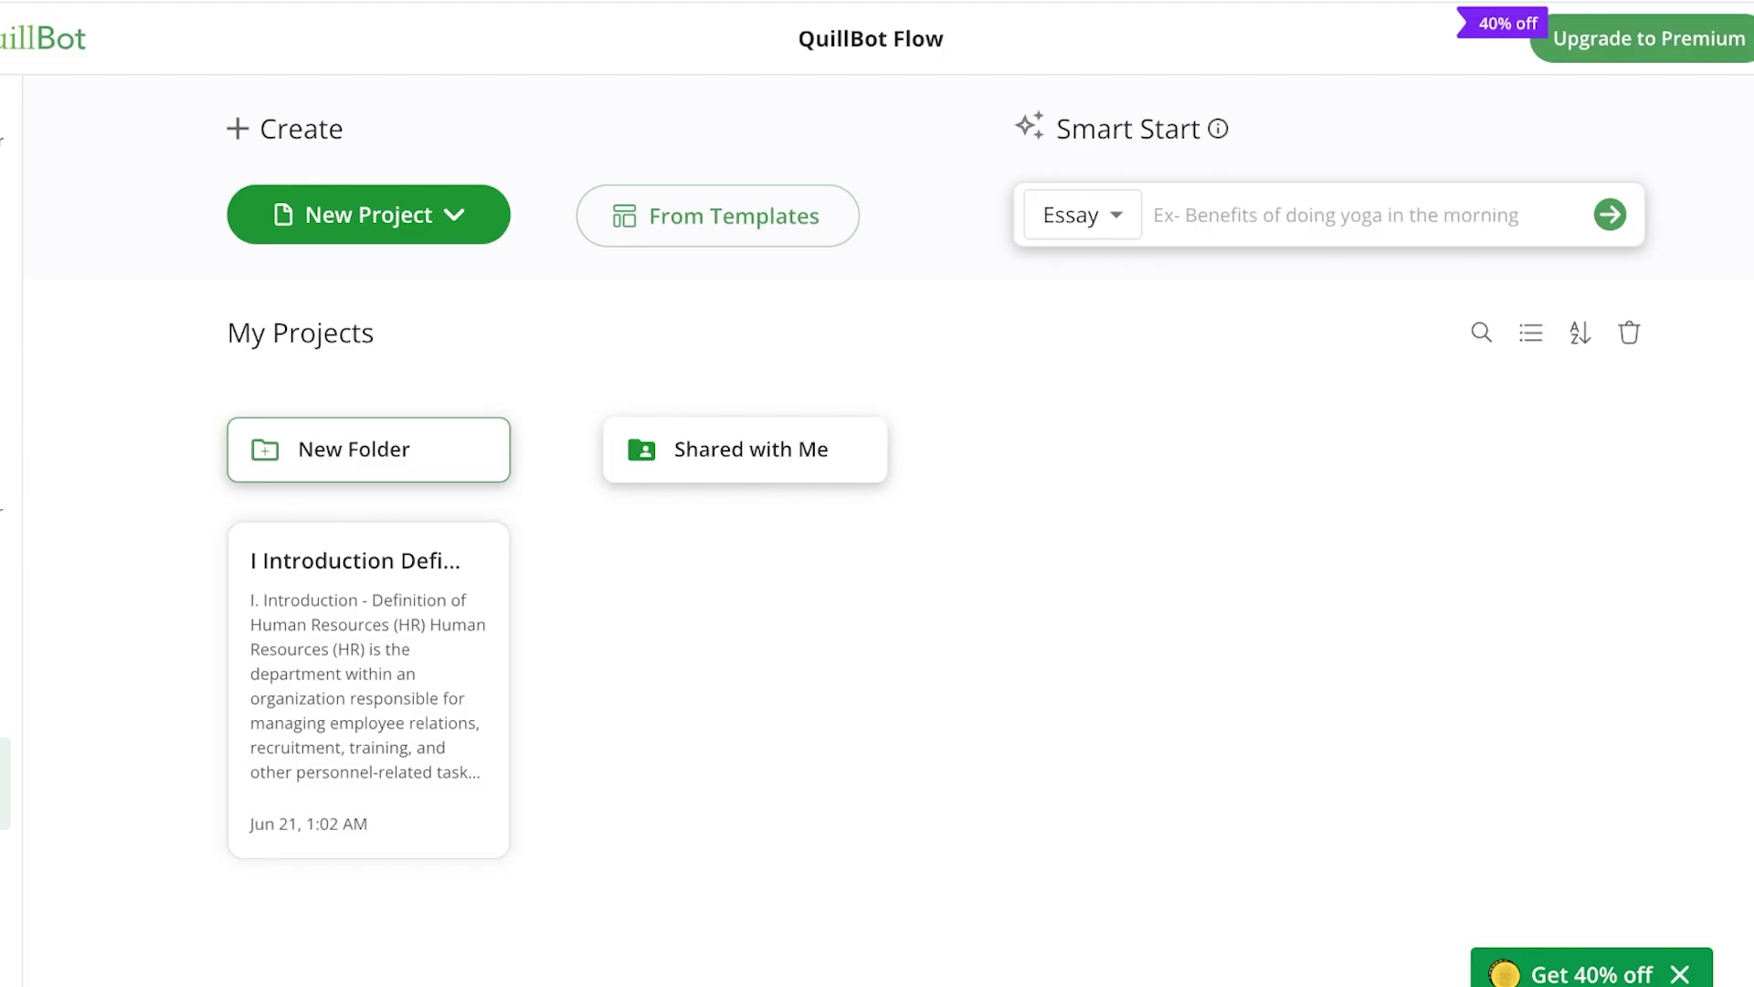
Examine the options for creating a blank project or importing one
left_click(368, 215)
left_click(367, 303)
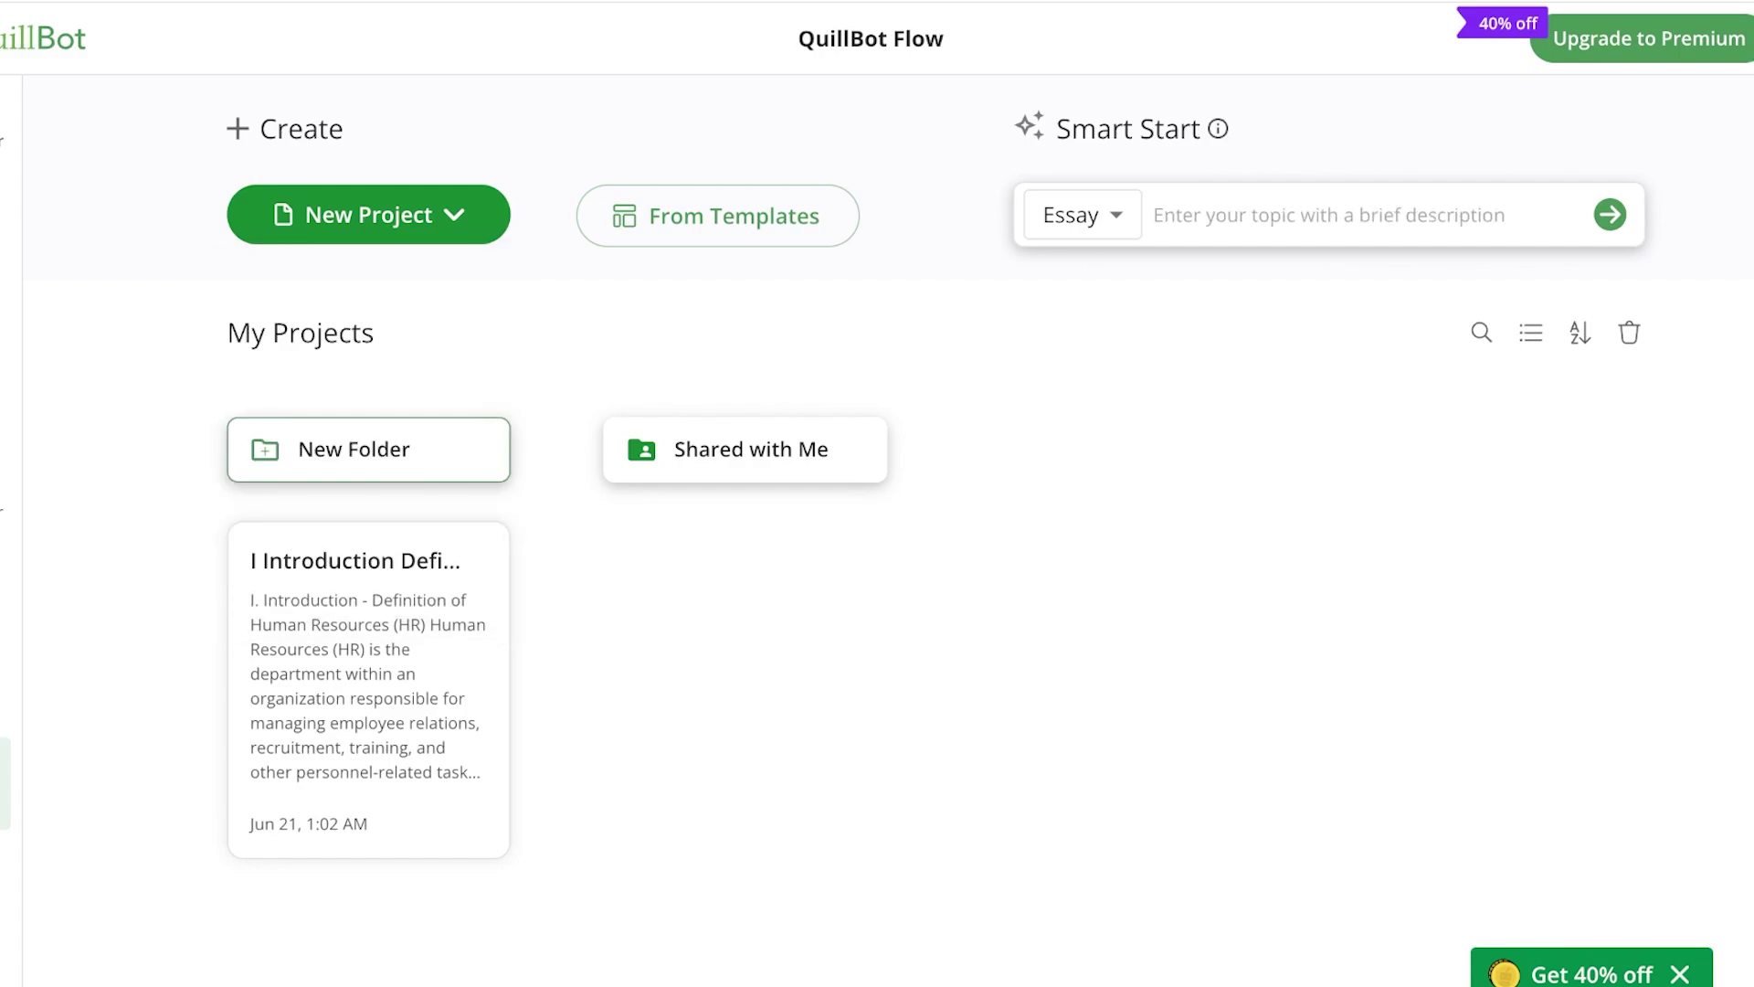
left_click(368, 215)
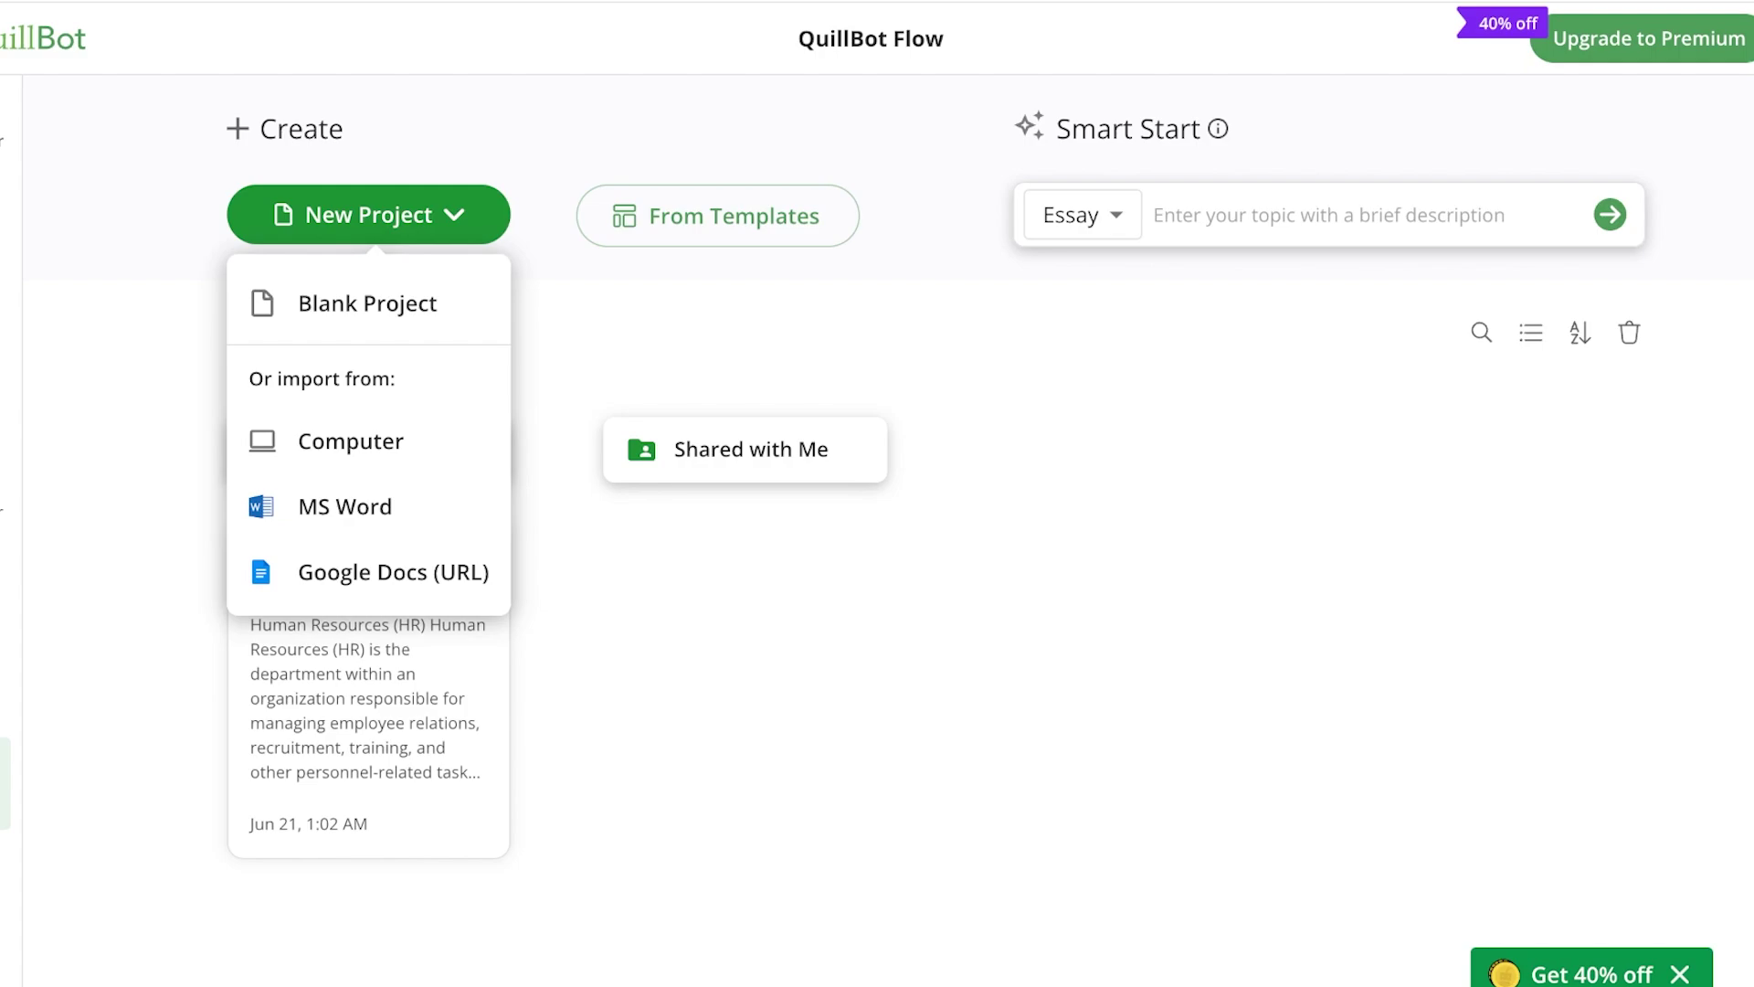
Generate a Research Paper outline with Smart Start on the topic "job crafting, innovation and leader humor"
left_click(1218, 129)
left_click(1082, 214)
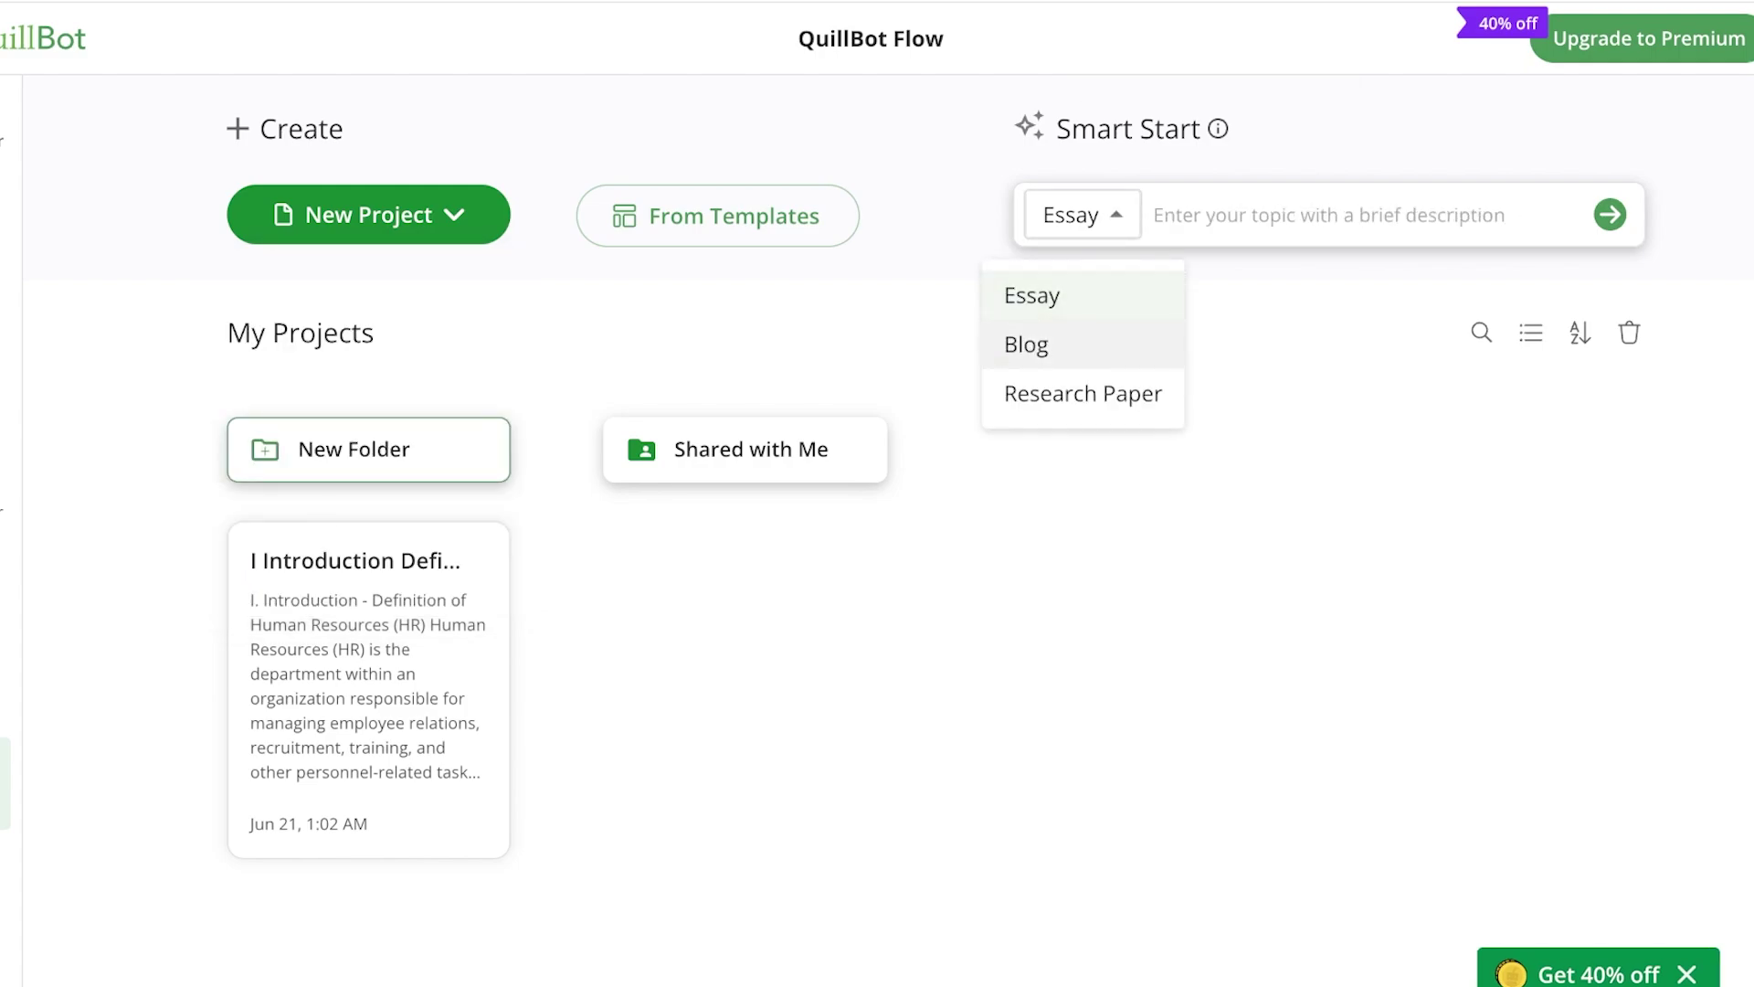
left_click(1101, 333)
left_click(1073, 215)
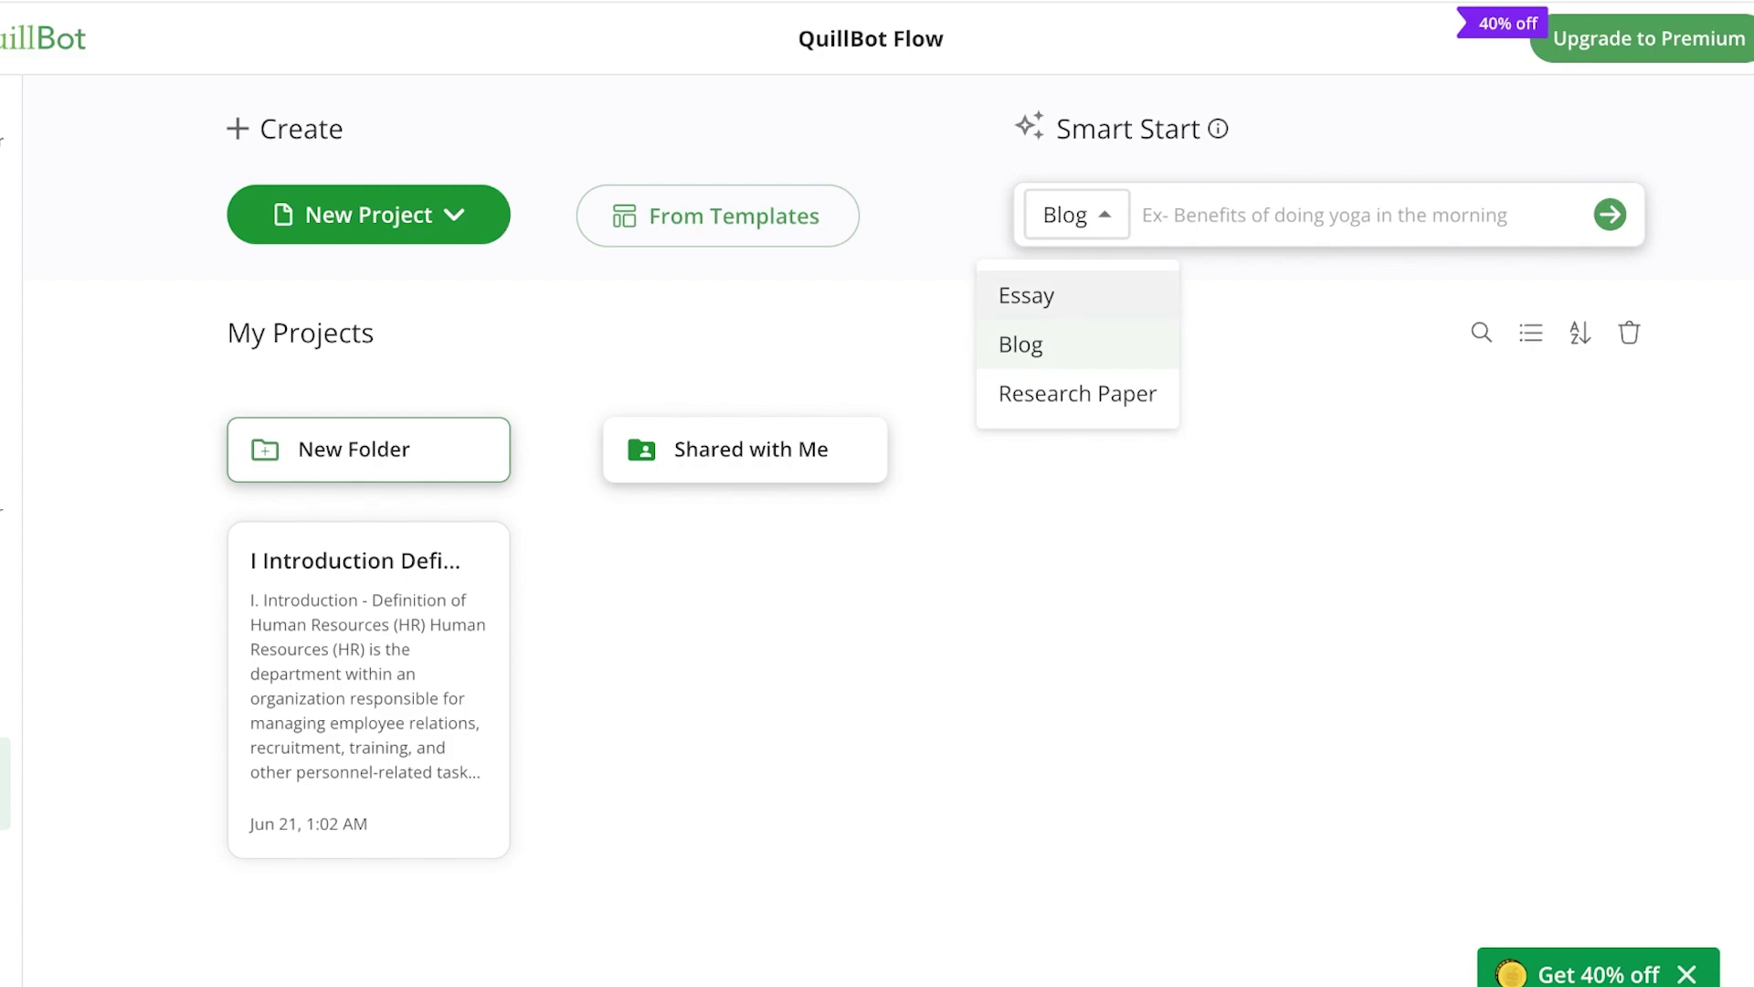
left_click(1078, 394)
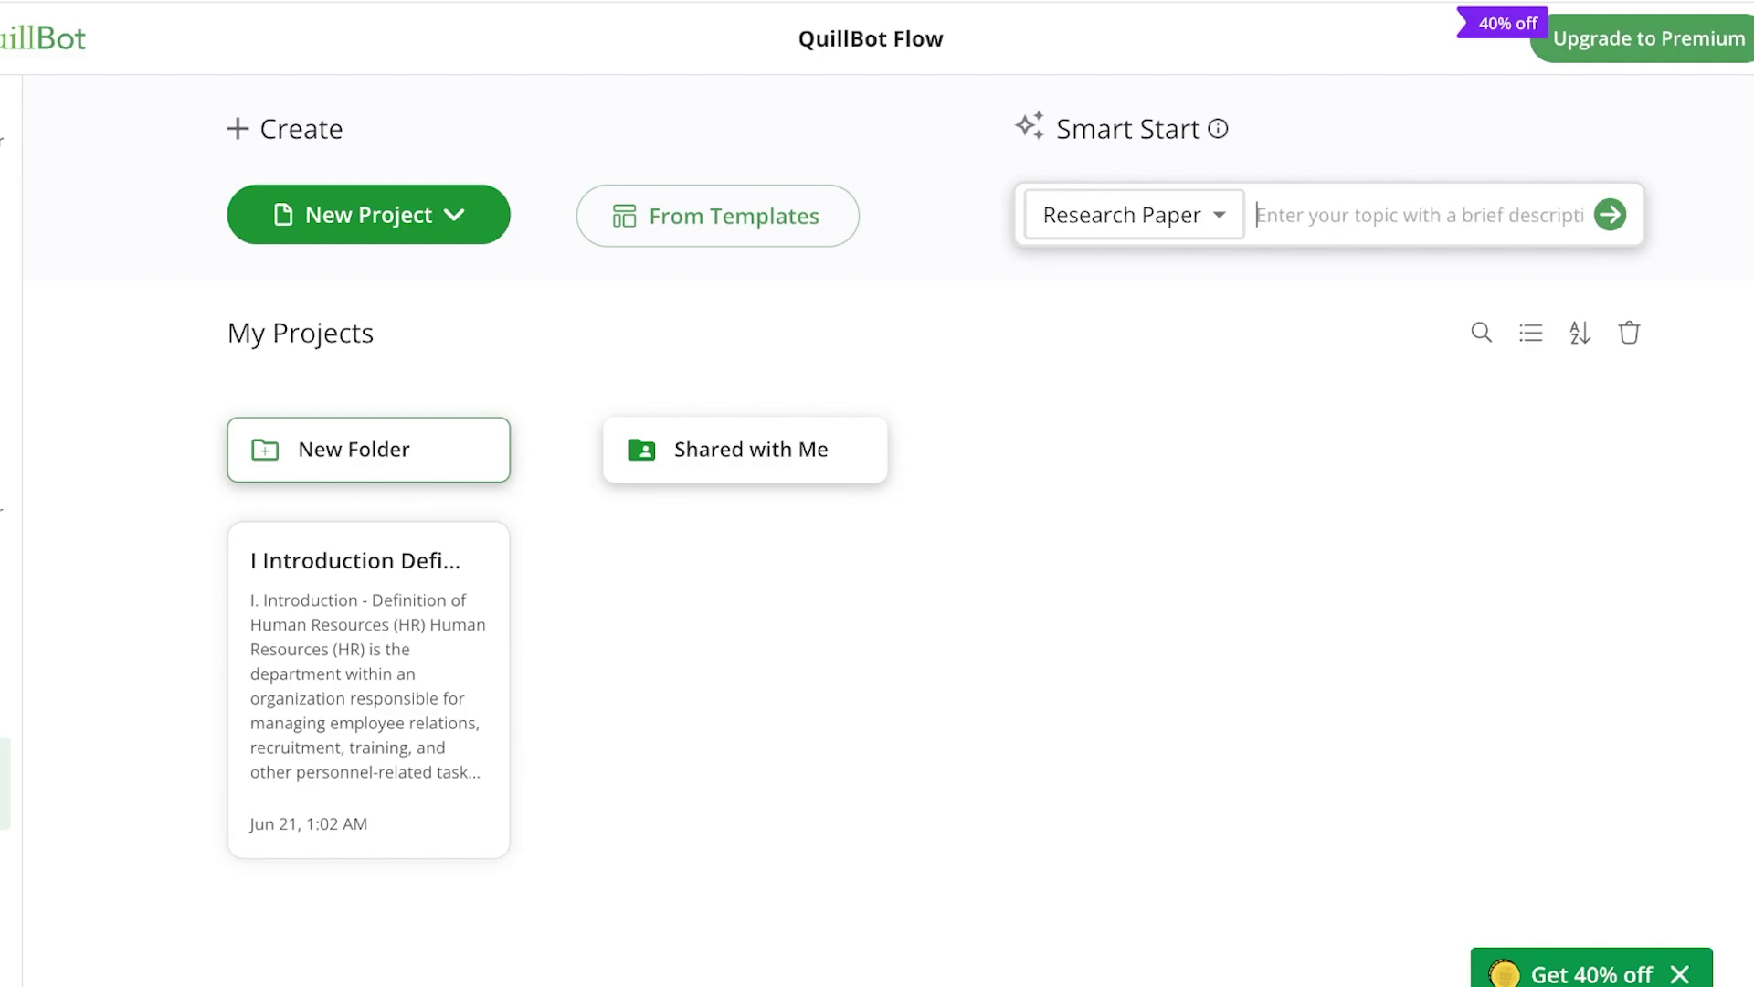
type("job crafting, innov")
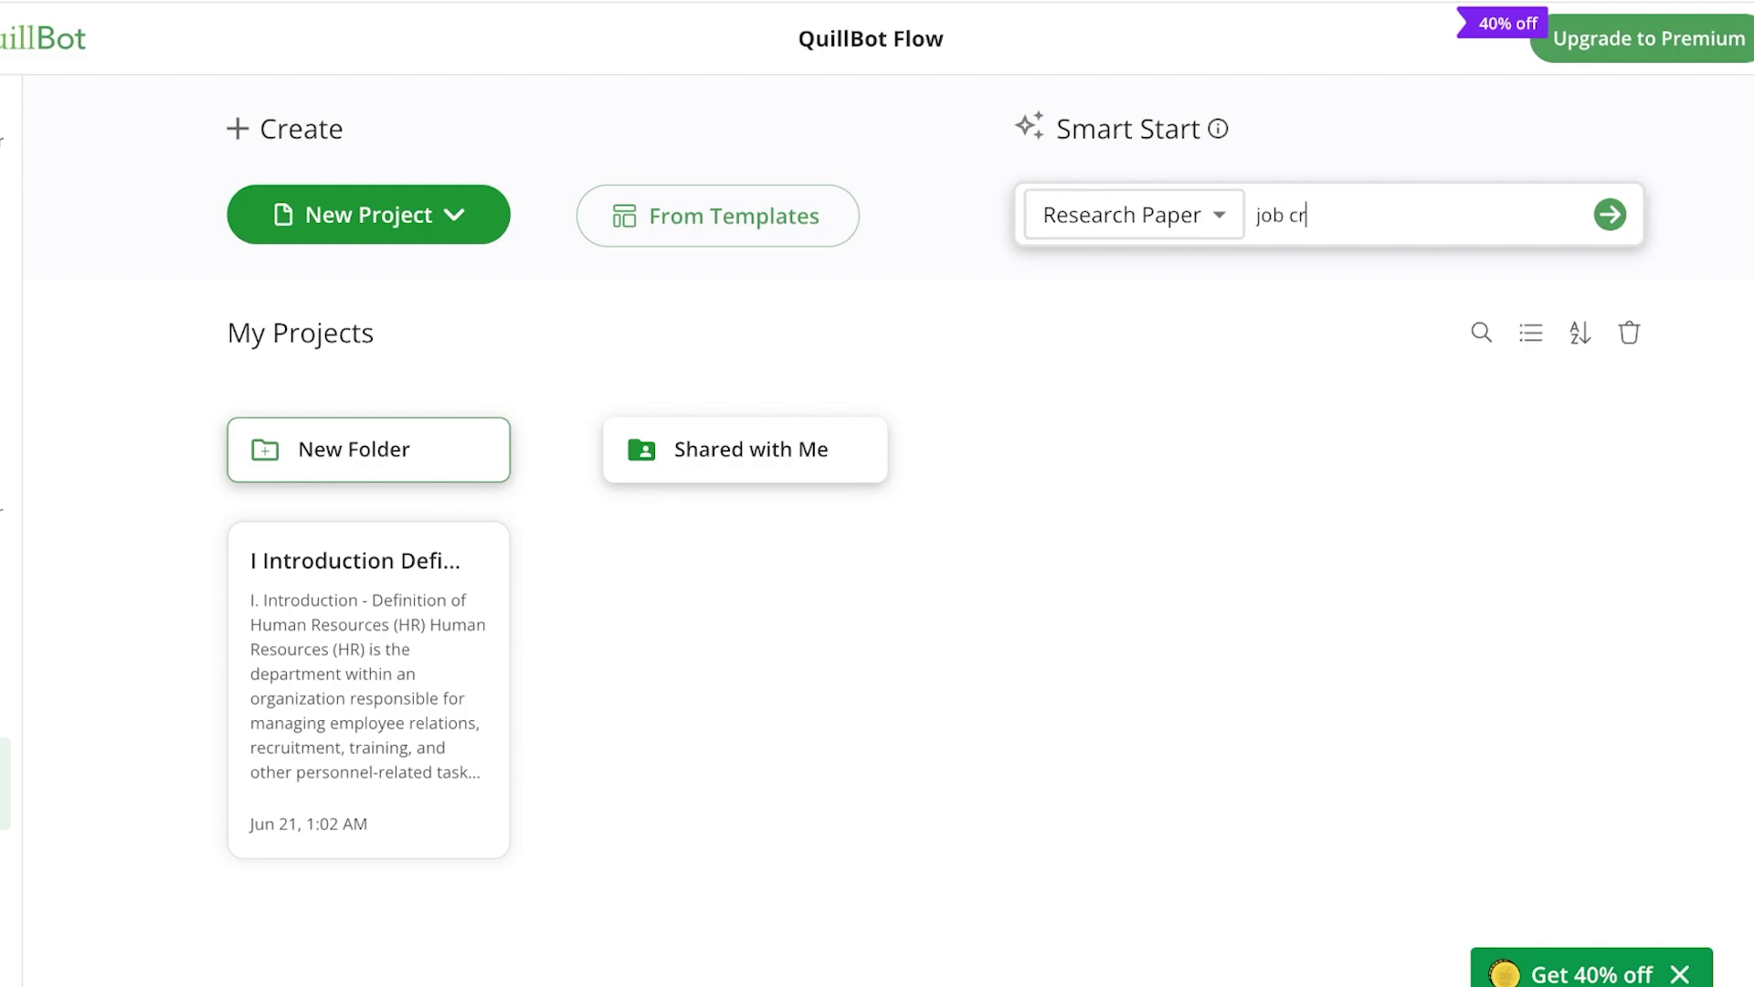
type("ation and leader humor")
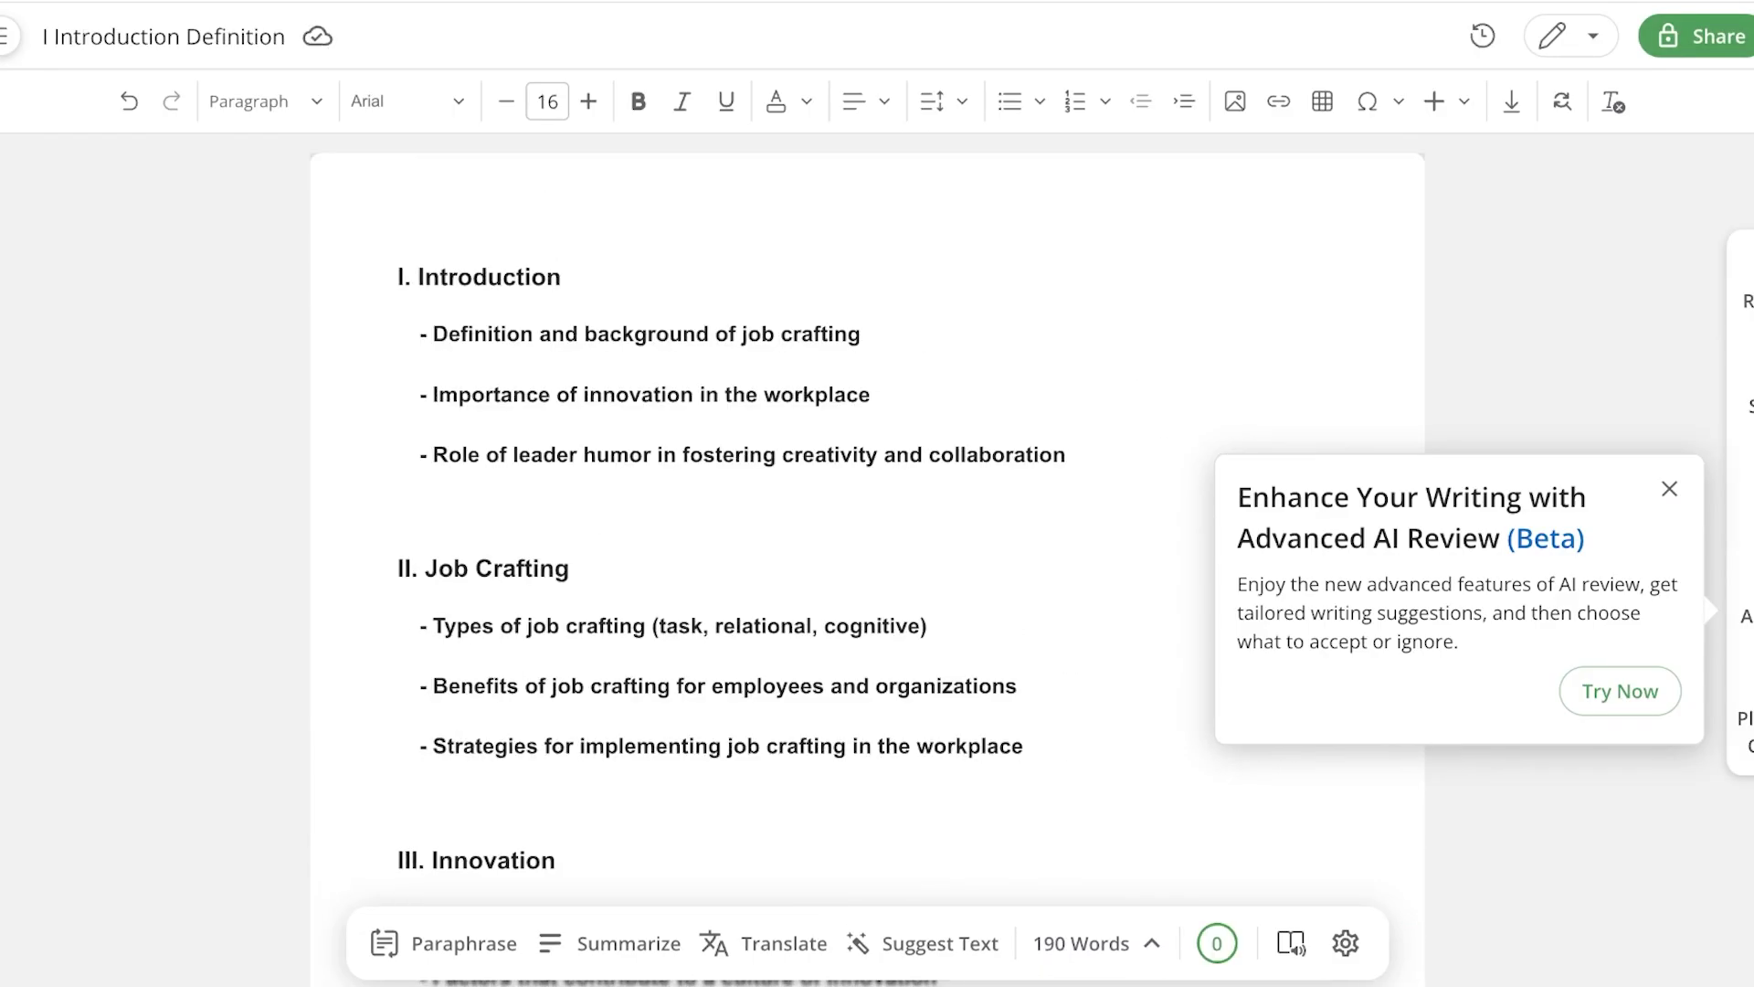
Dismiss the AI Review promotion and read through the generated outline from Introduction to Conclusion
left_click(1670, 489)
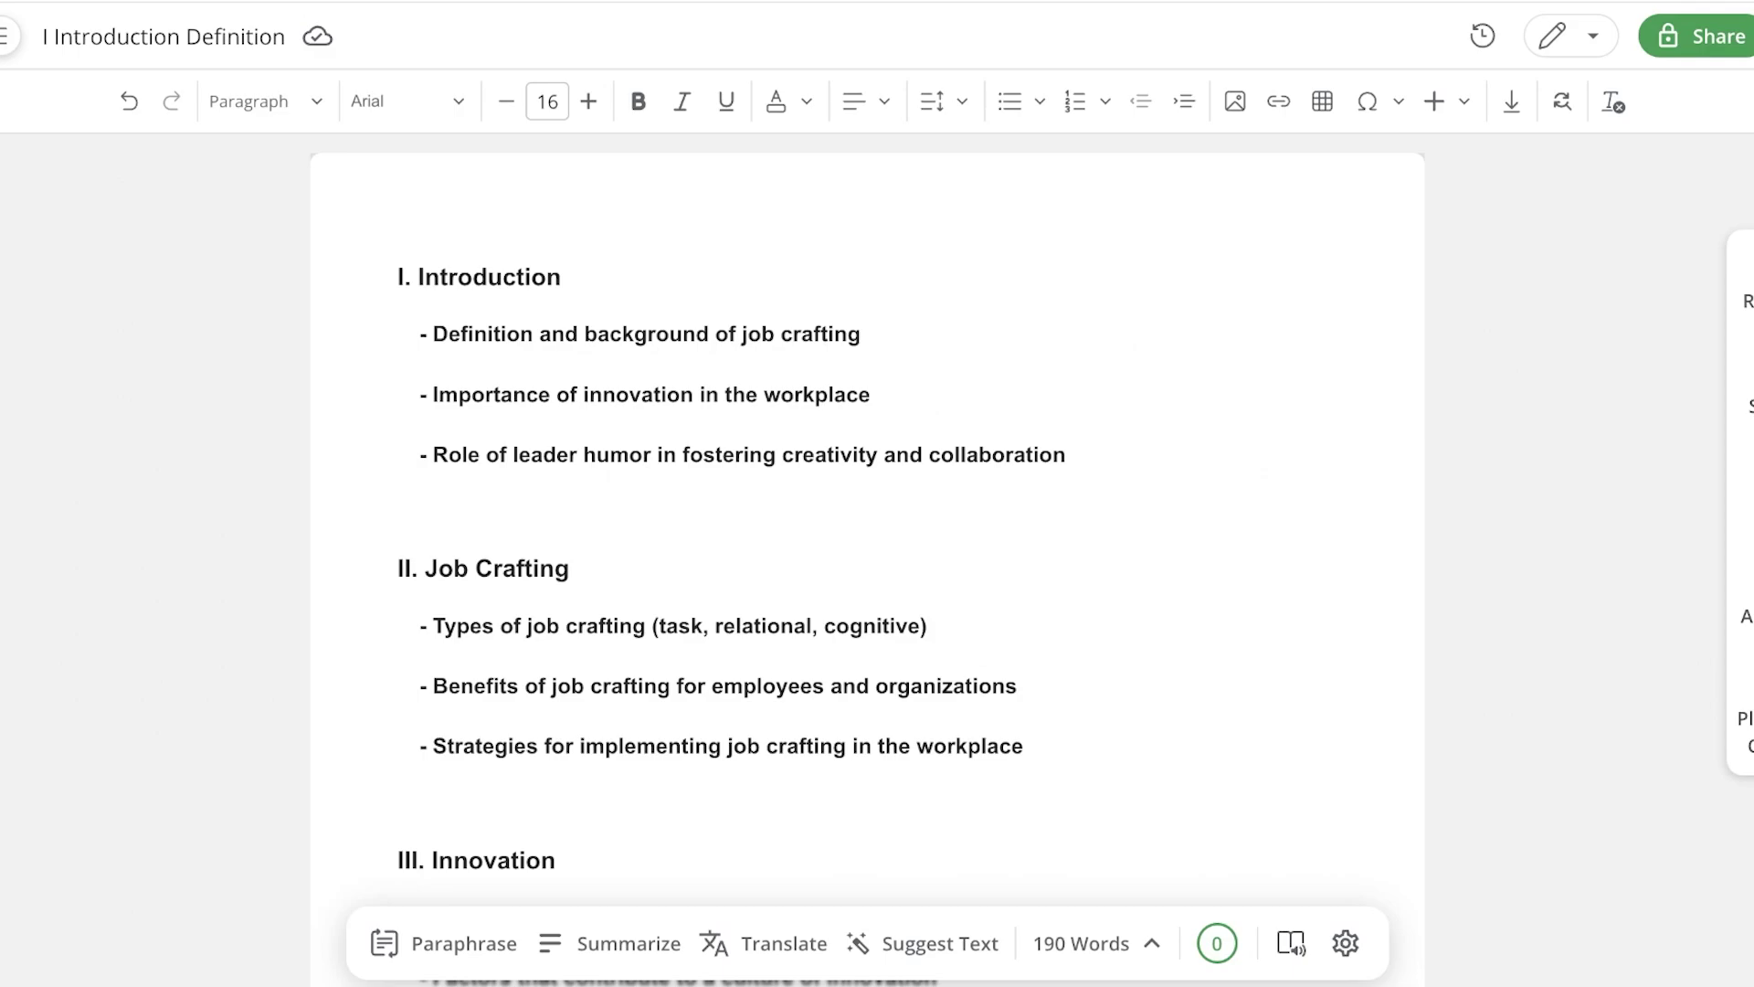
scroll(868, 548, "down", 3)
scroll(868, 548, "down", 1)
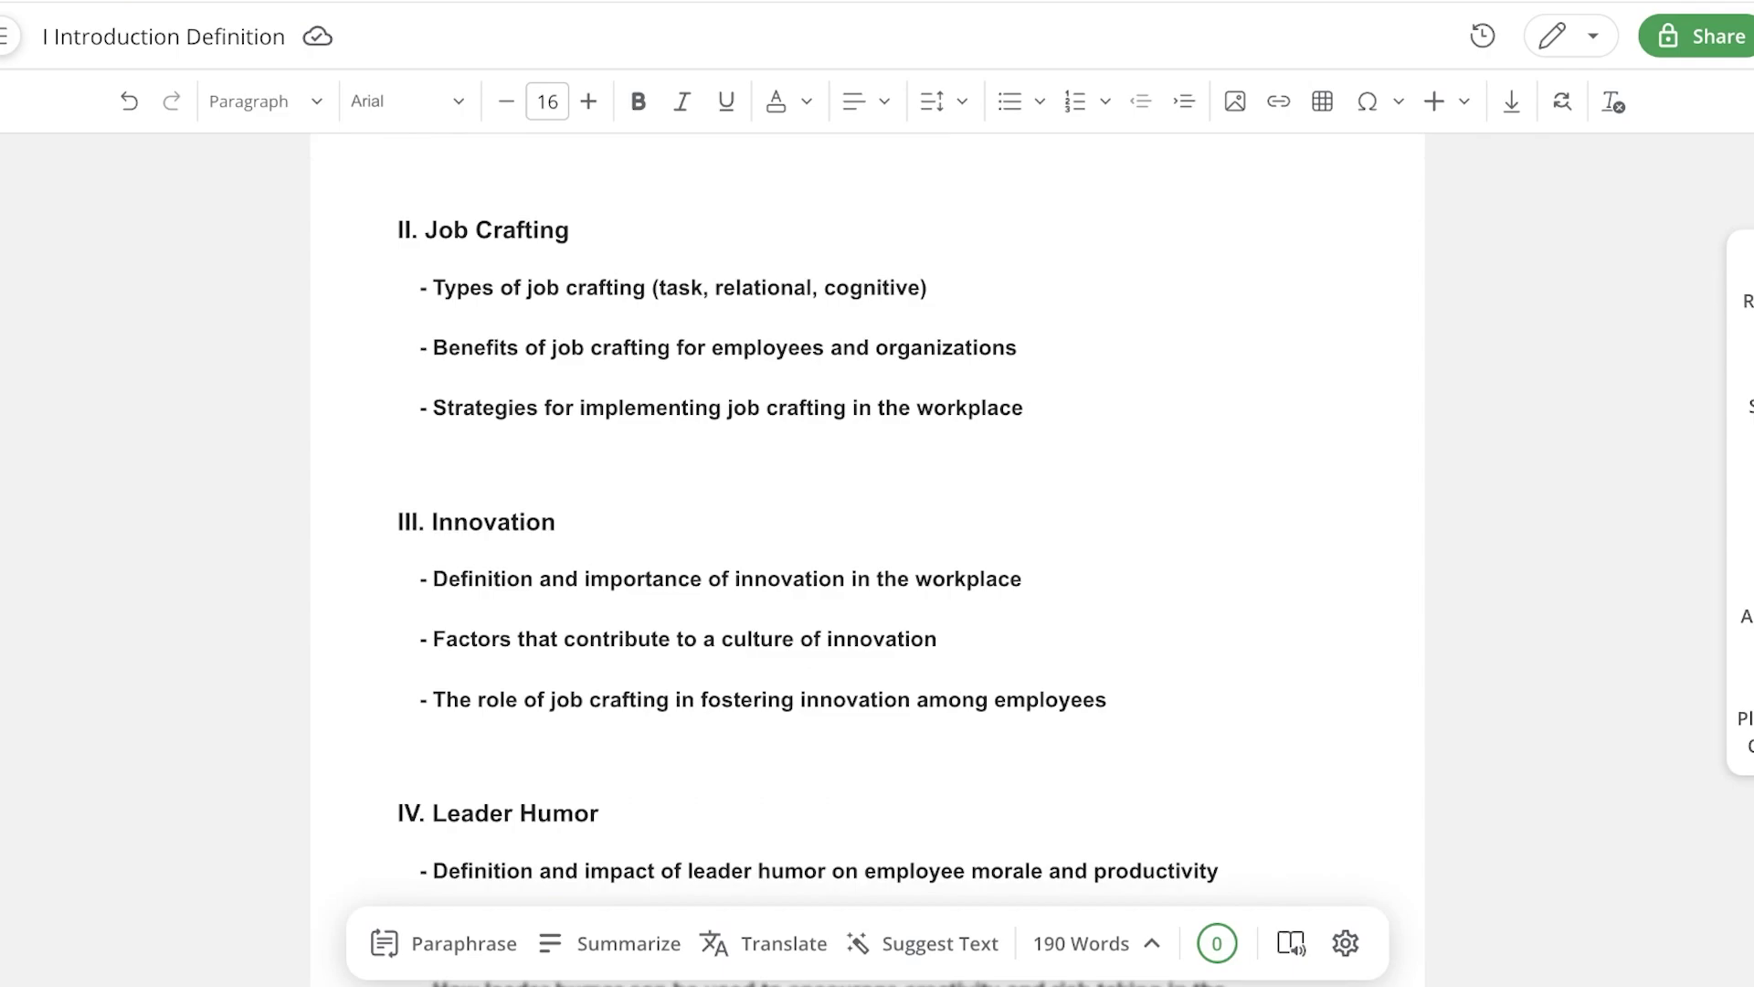
scroll(867, 548, "down", 10)
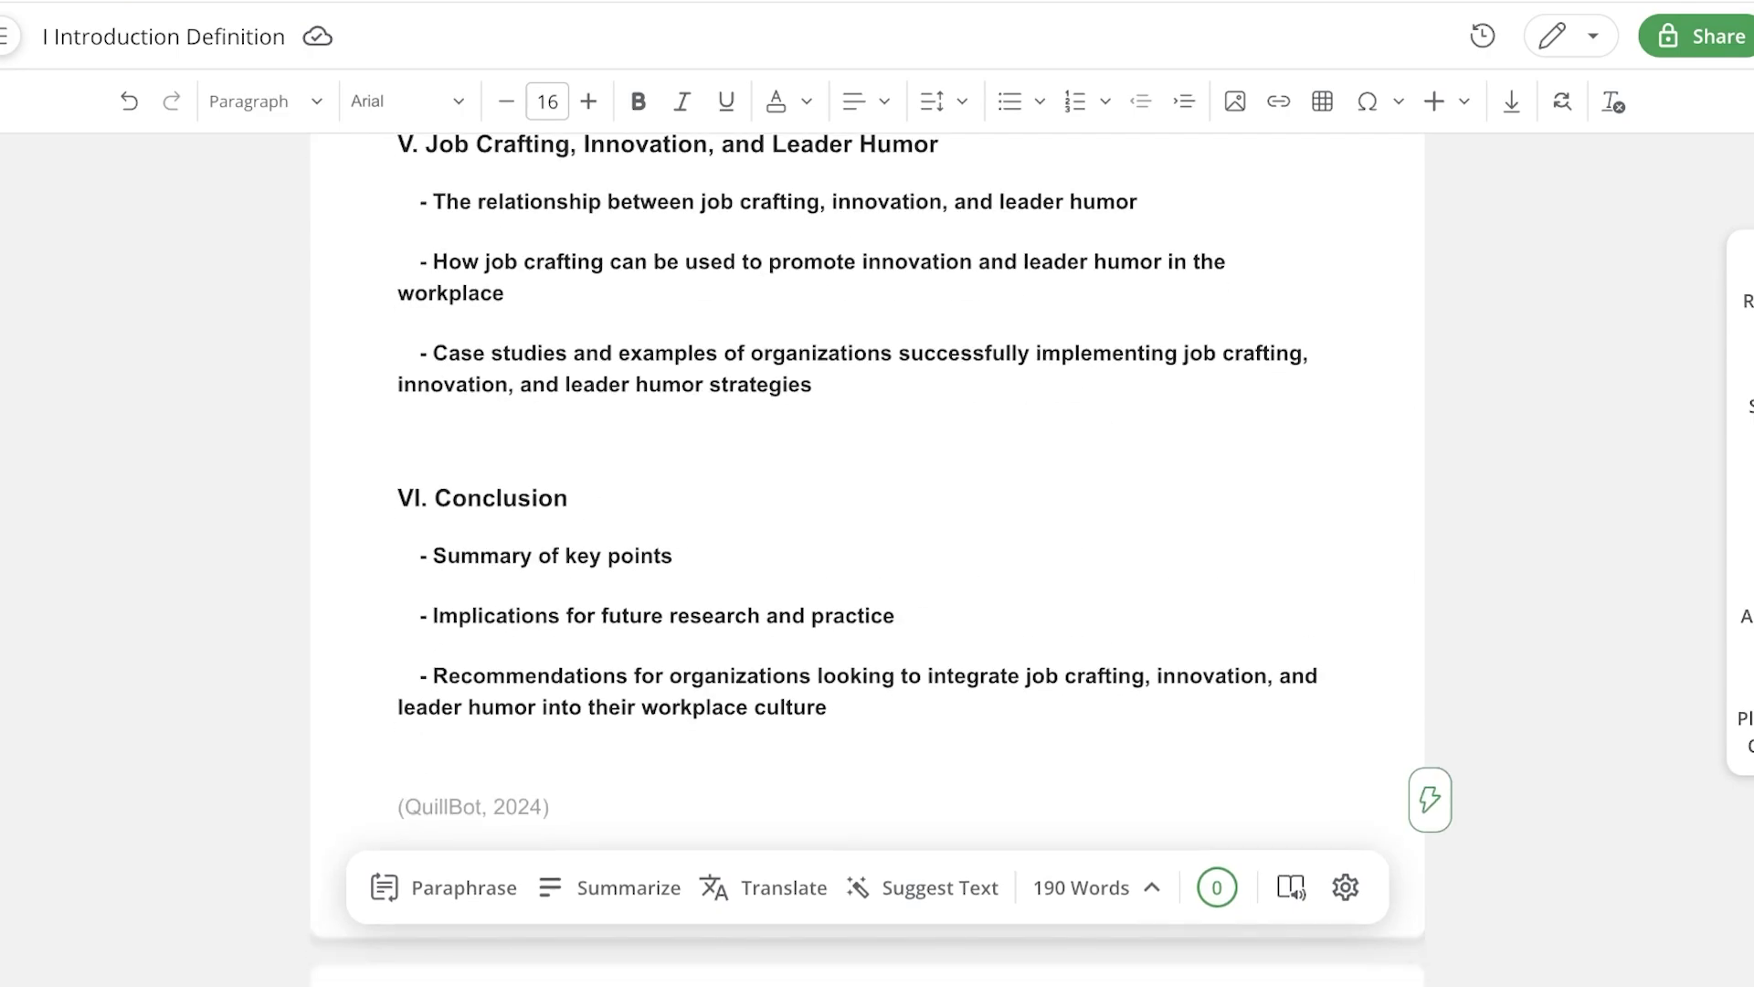
scroll(868, 548, "up", 15)
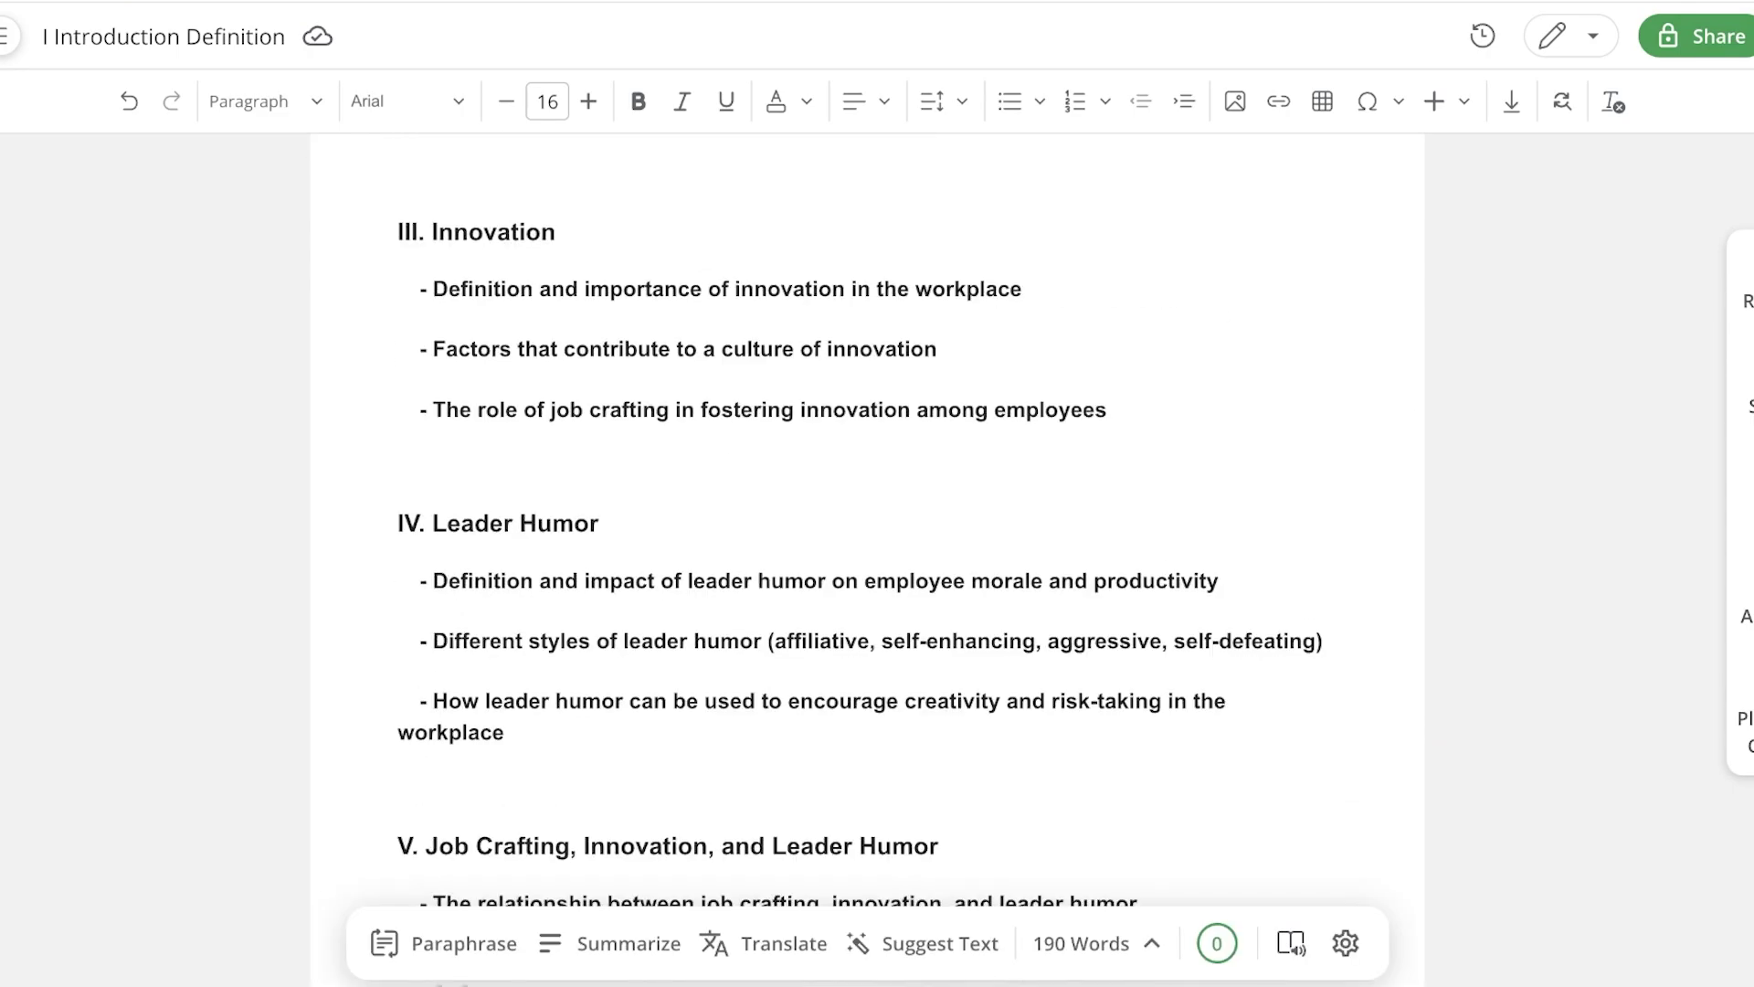
left_click(400, 277)
left_click_drag(419, 277, 830, 455)
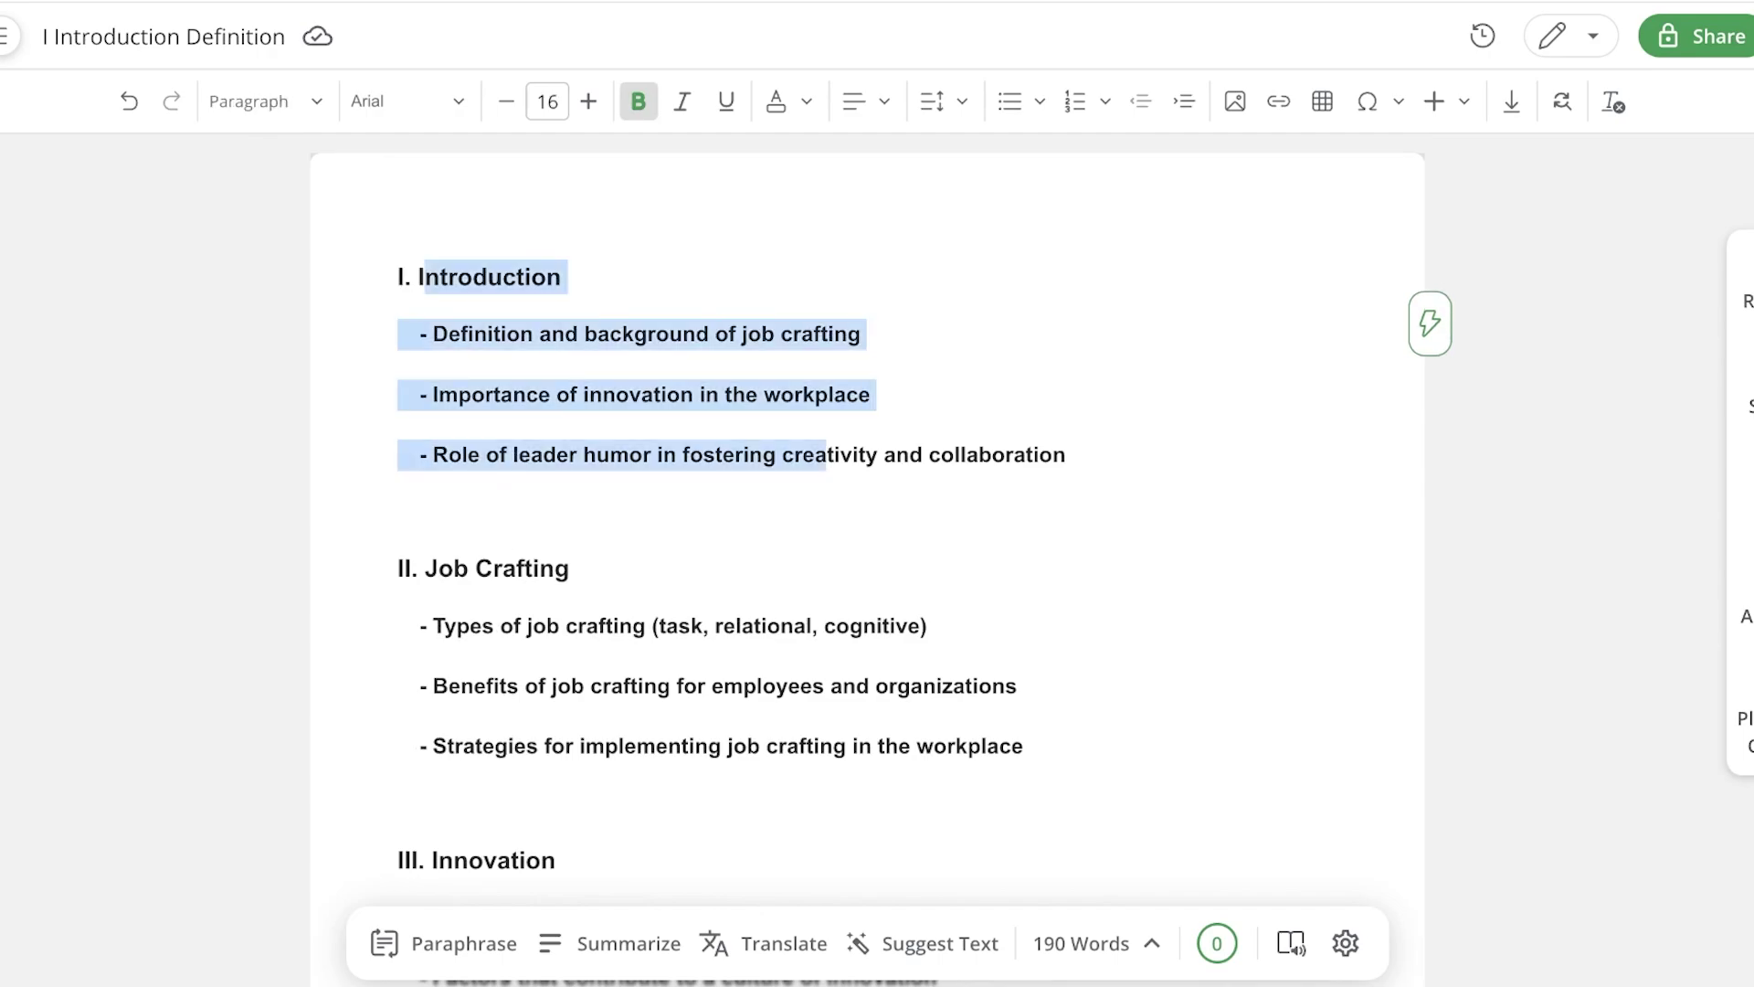
left_click(721, 455)
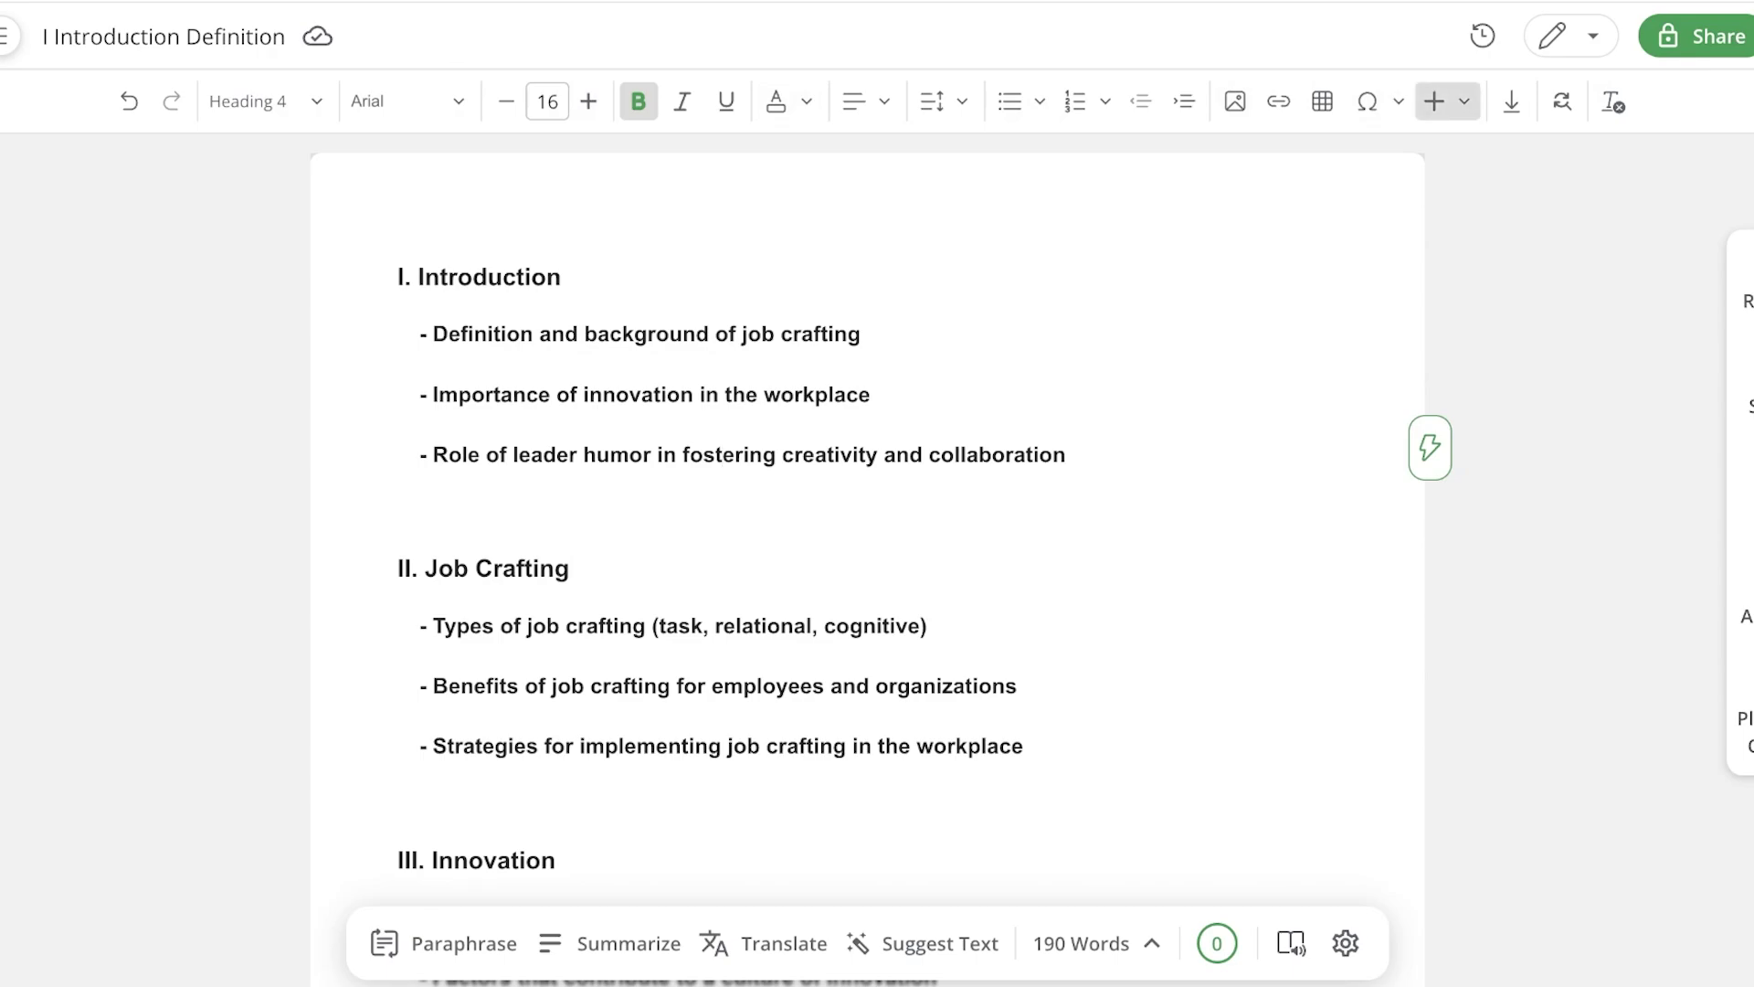
left_click(1448, 102)
left_click(1553, 275)
scroll(868, 548, "down", 13)
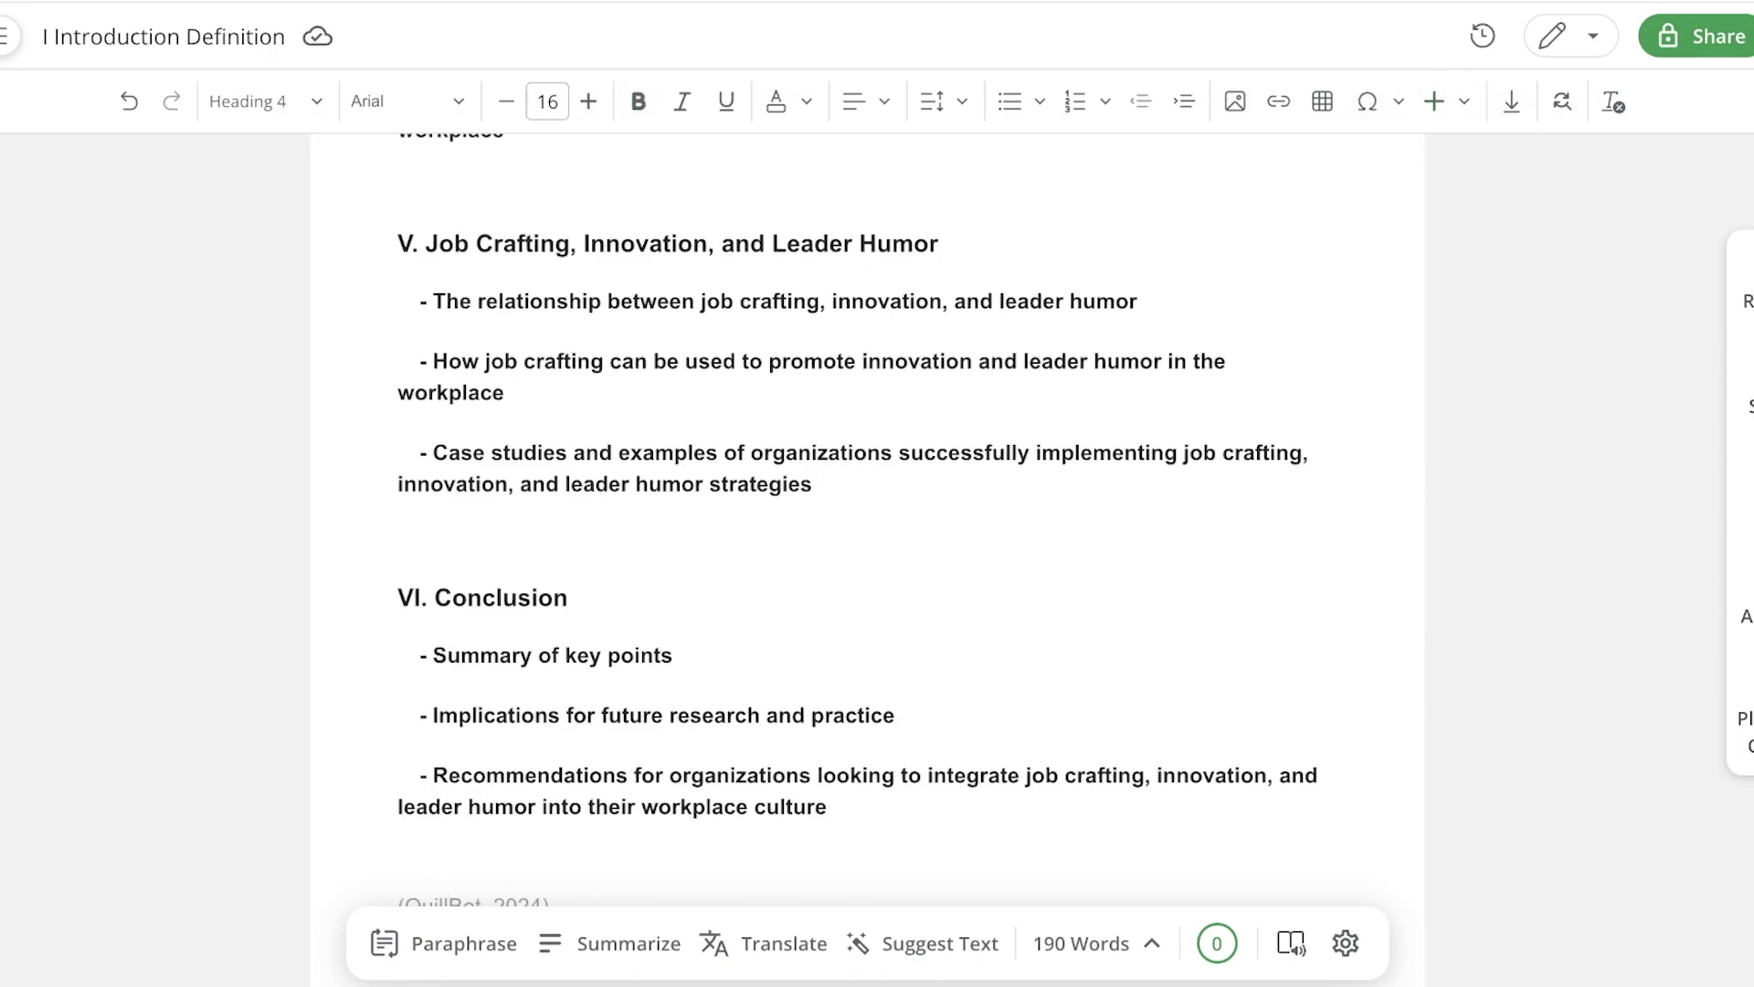
scroll(868, 548, "up", 13)
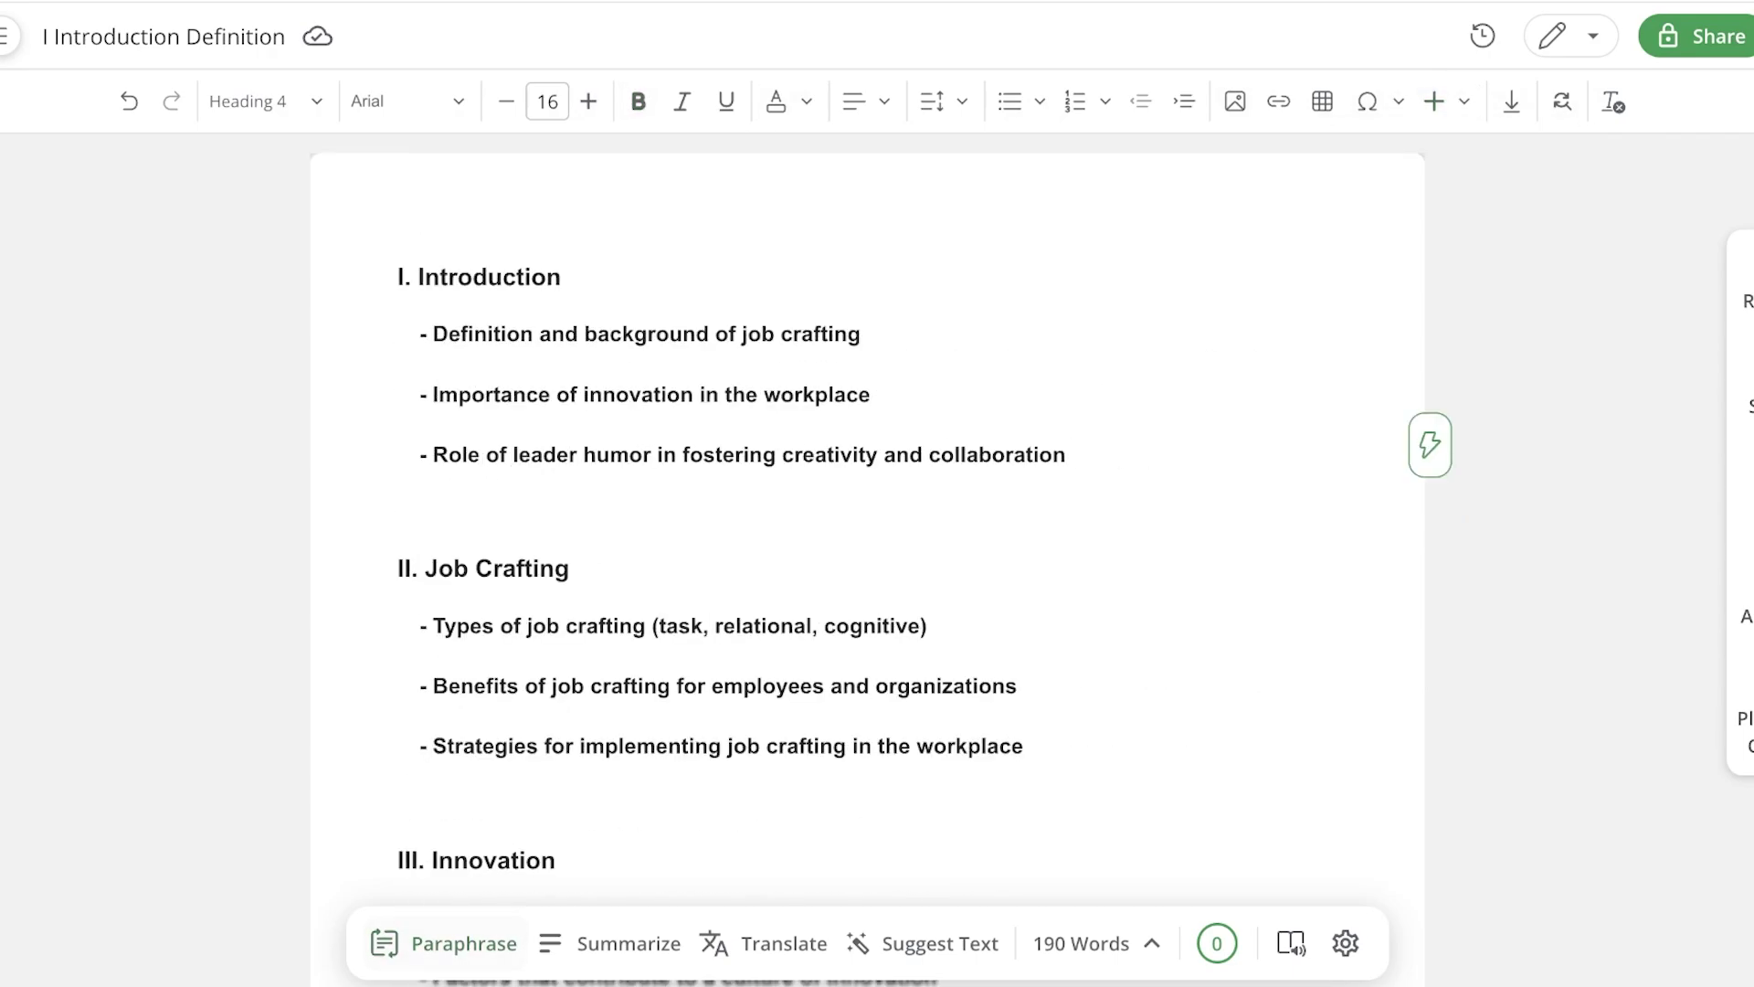
Try Suggest Text on the "Role of leader humor in fostering creativity and collaboration" bullet
left_click(924, 944)
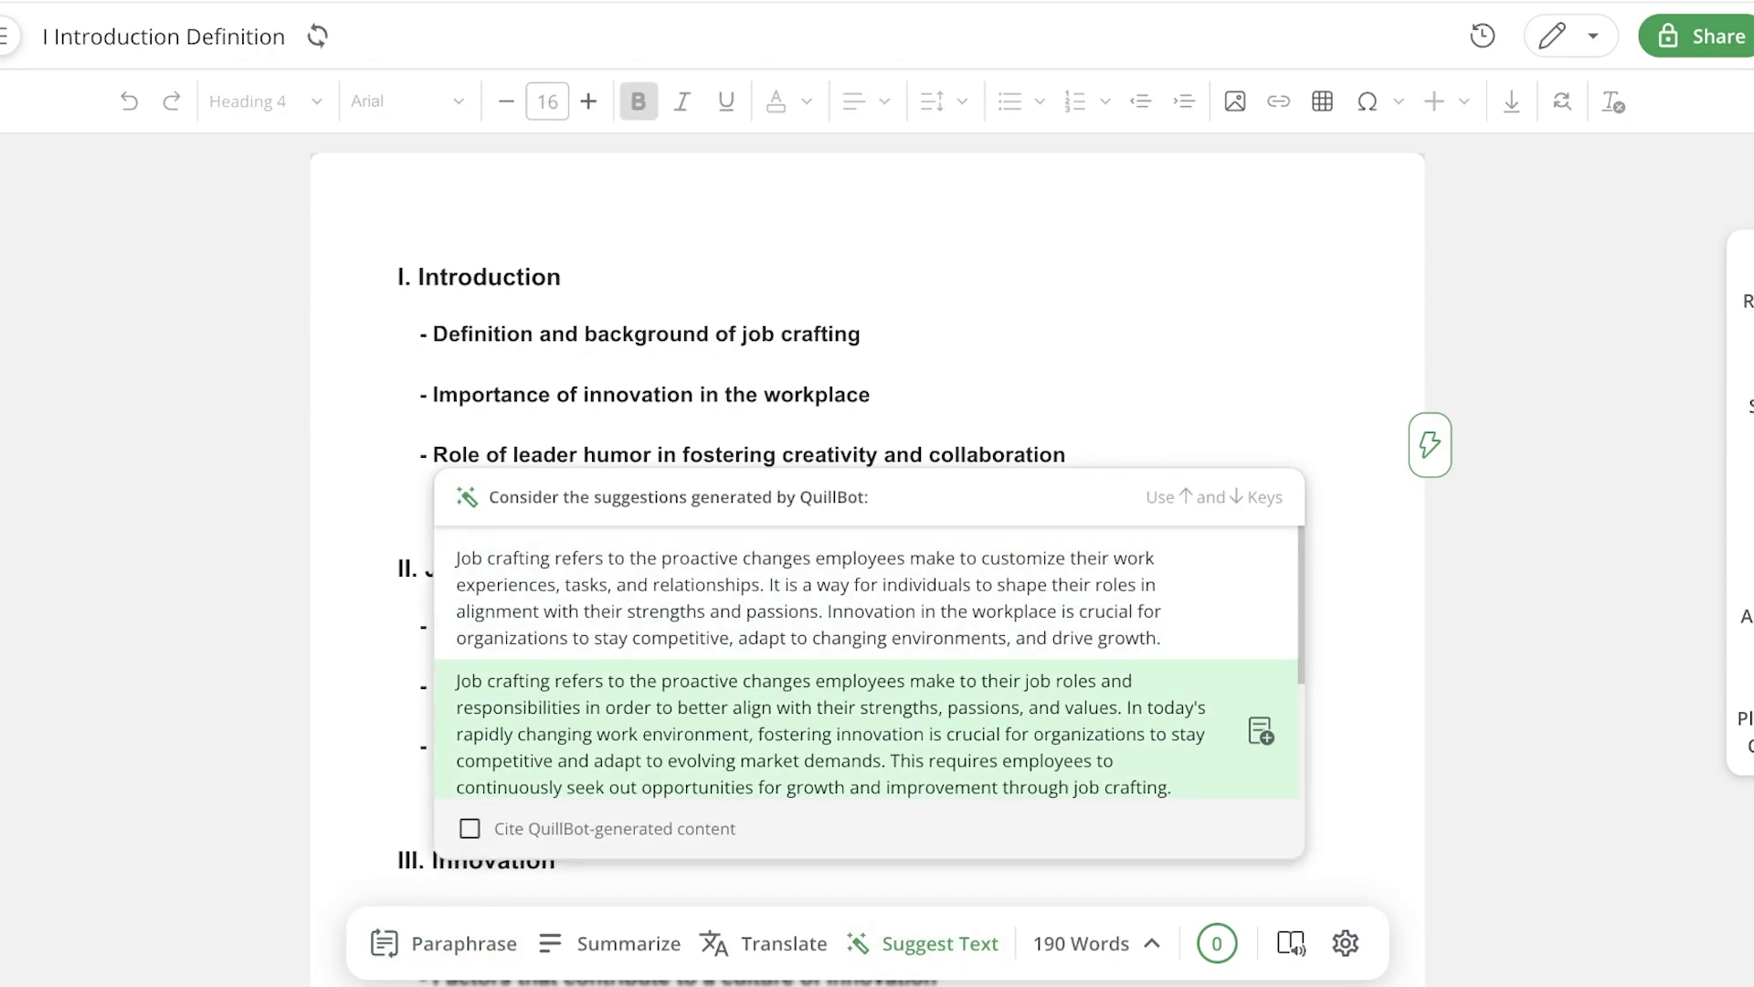
left_click(863, 334)
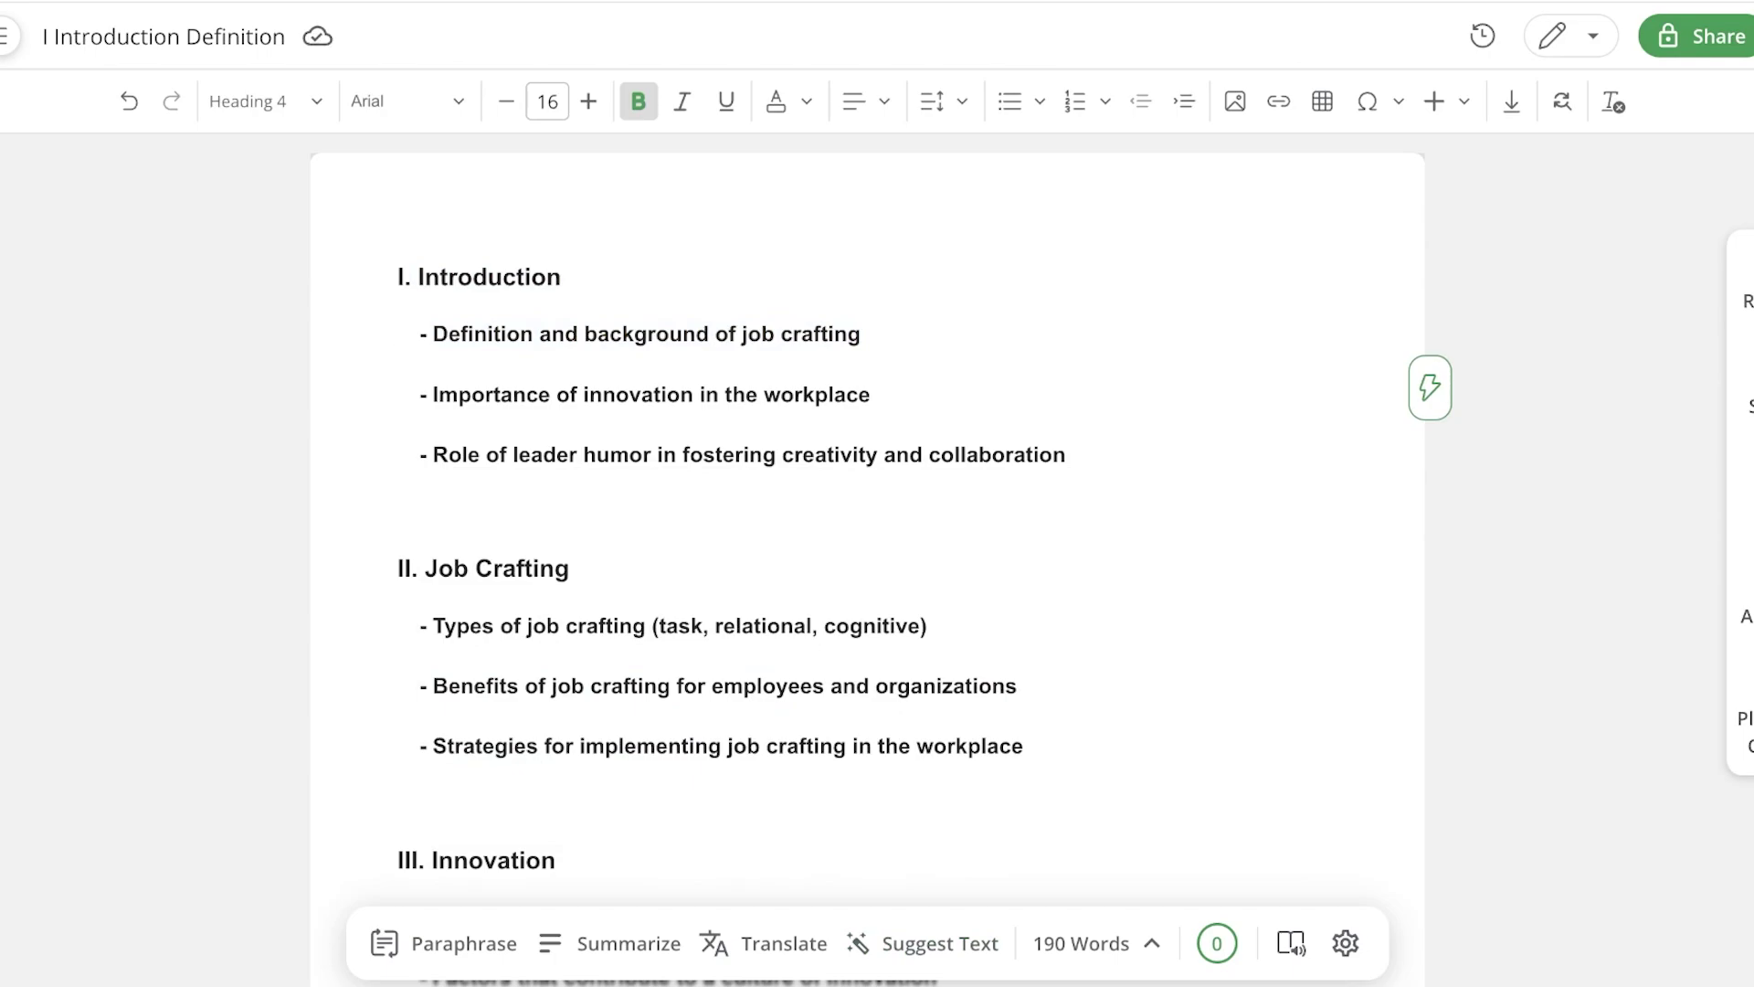
Insert the first Suggest Text result for the "Definition and background of job crafting" bullet as a separate paragraph below it
mouse_move(420, 334)
left_mouse_down()
mouse_move(862, 334)
mouse_move(420, 335)
left_mouse_up()
left_click(862, 334)
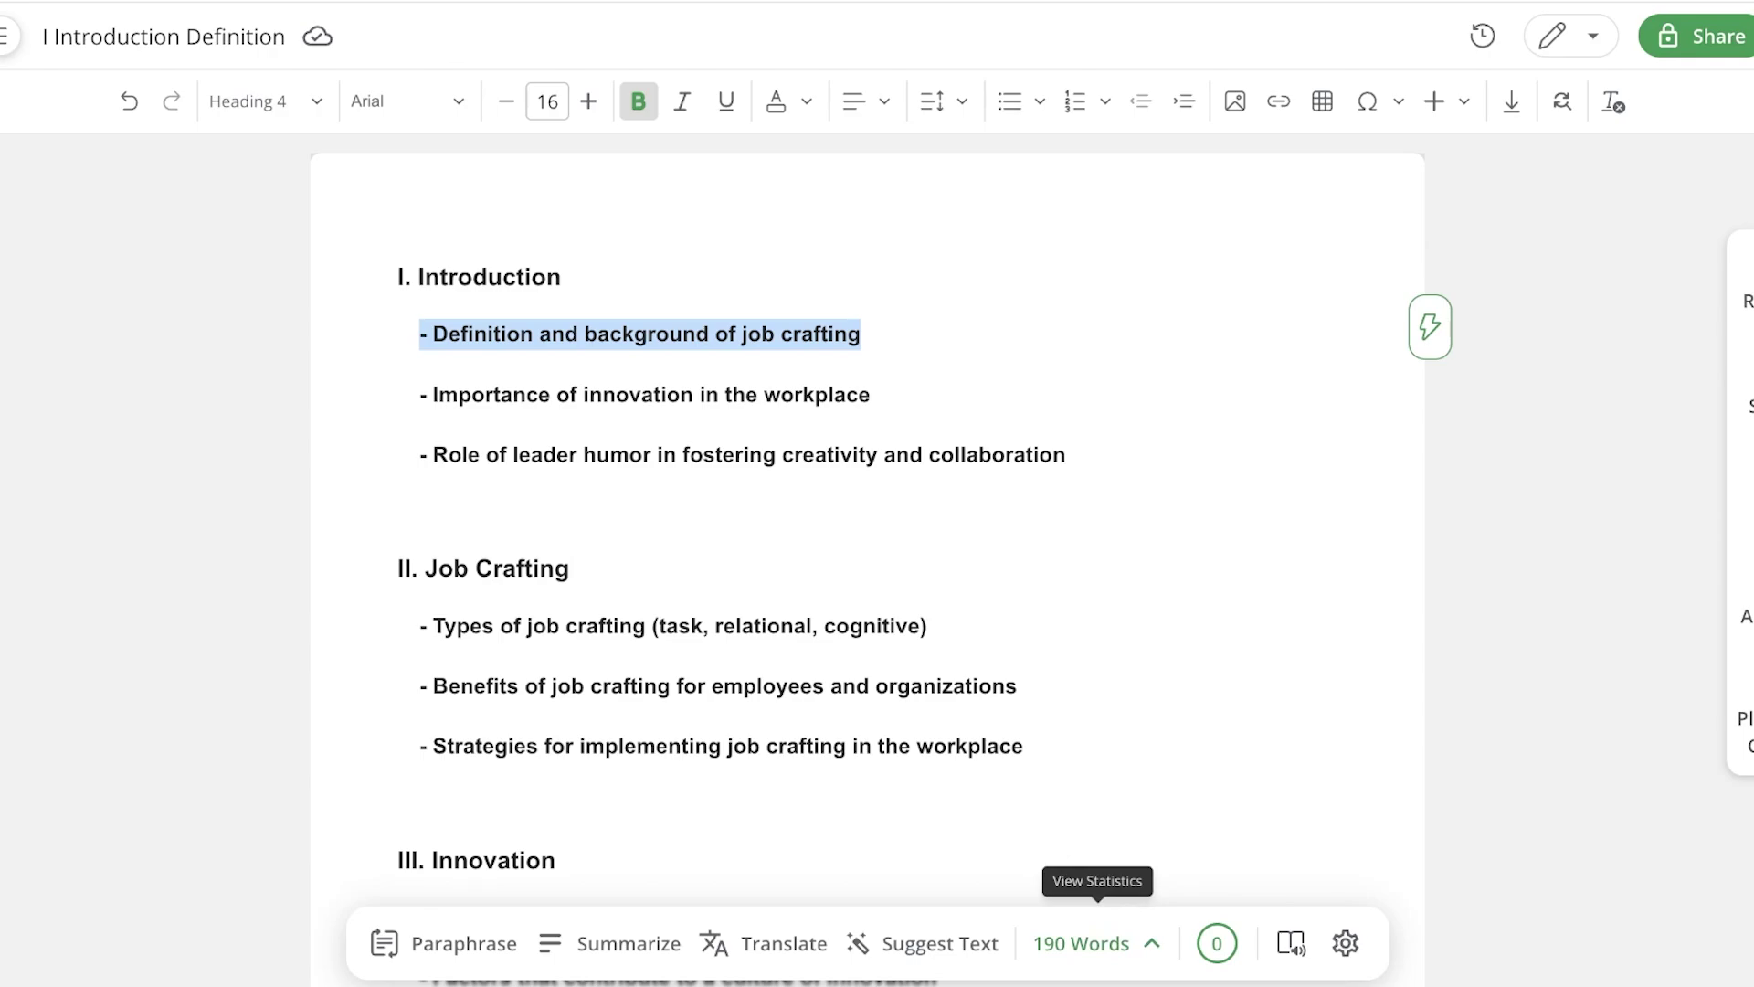
left_click(922, 942)
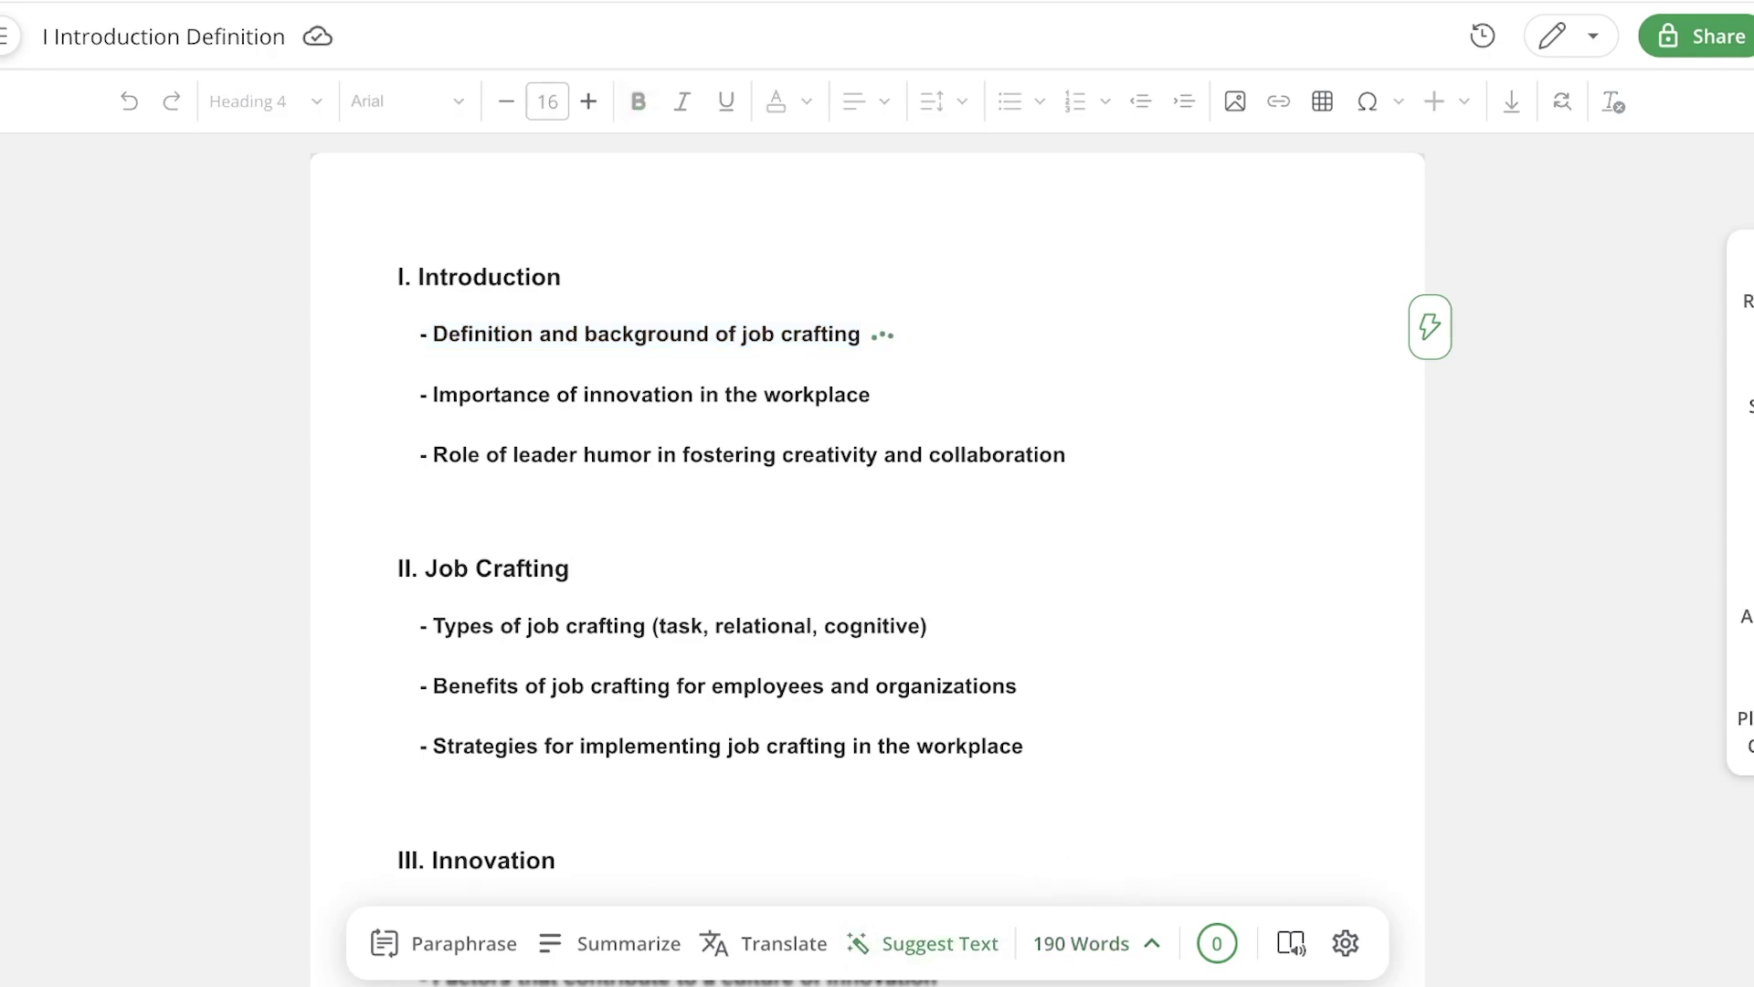
key("Down")
key("Down")
key("Down")
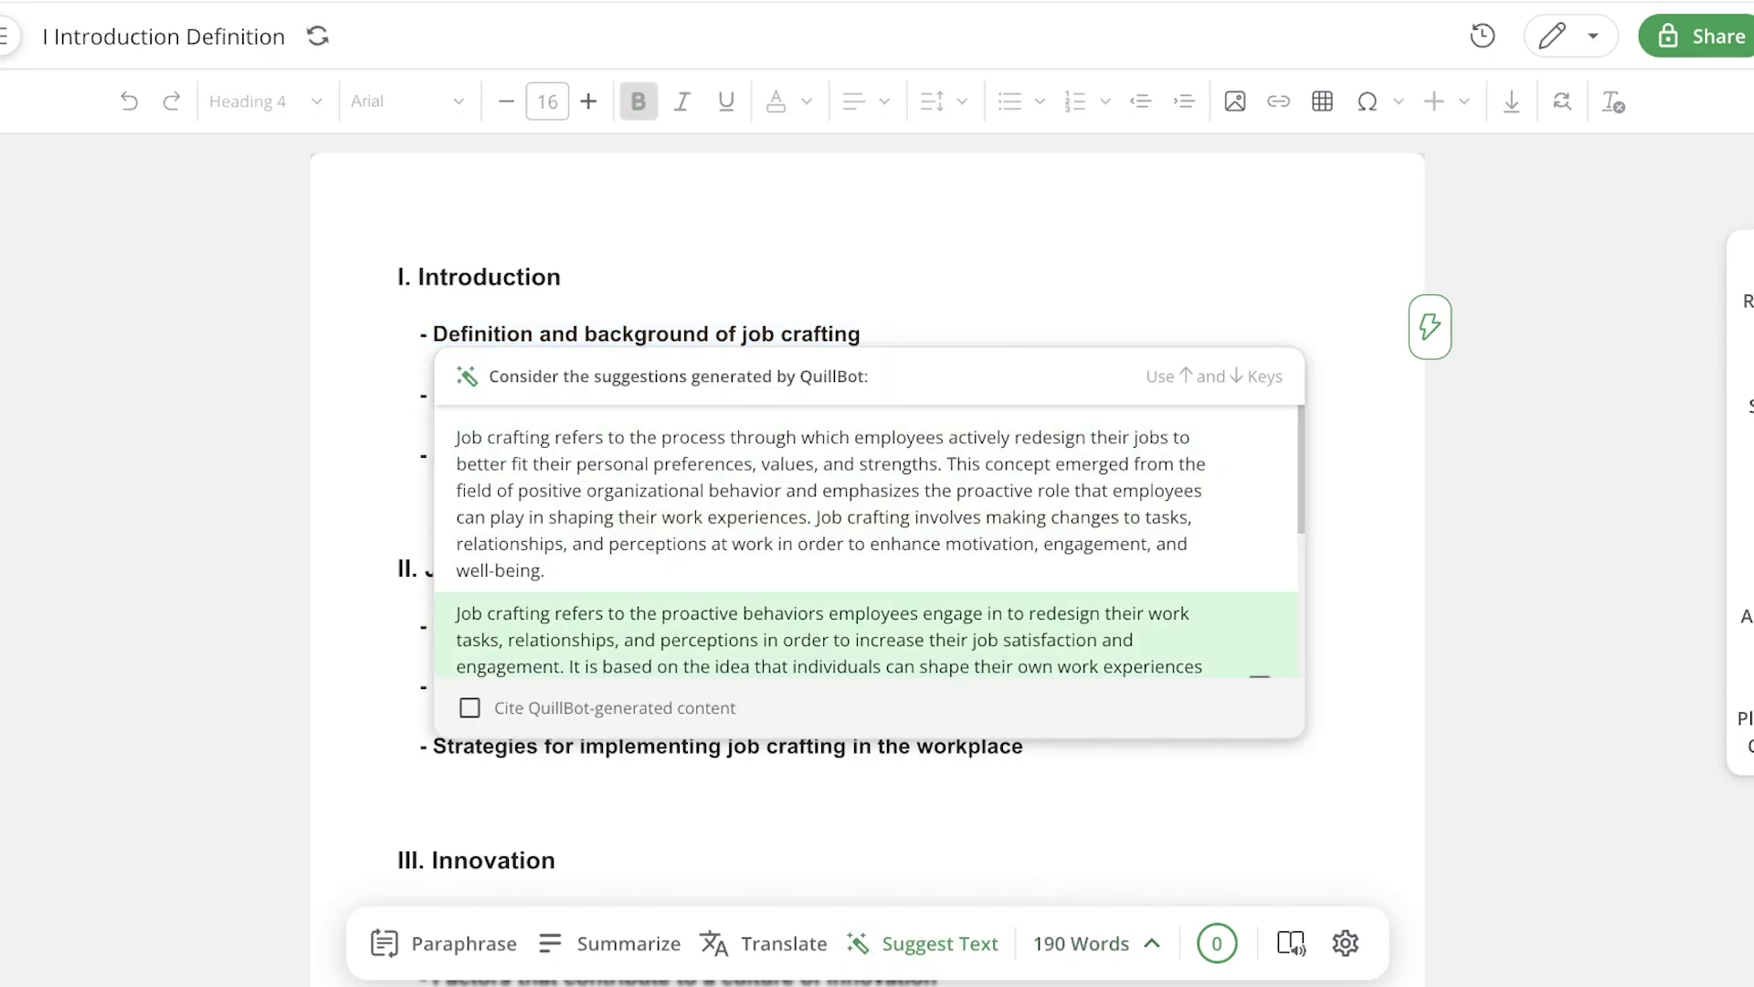
key("Return")
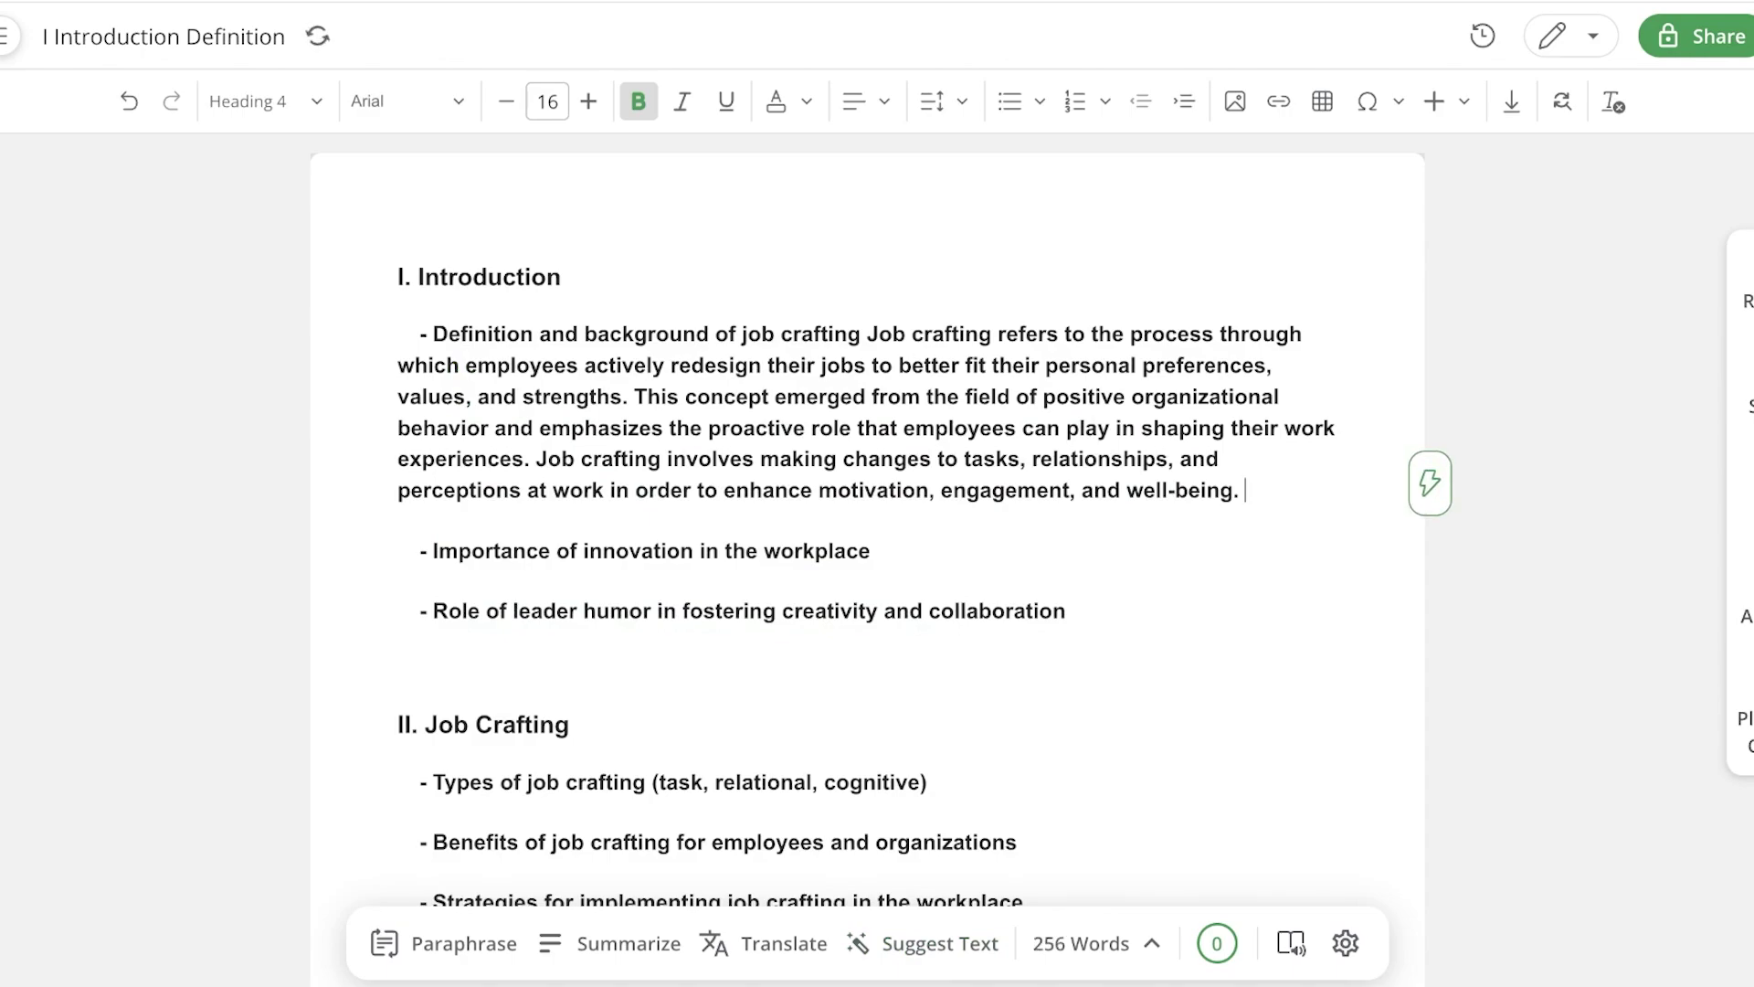
key("Return")
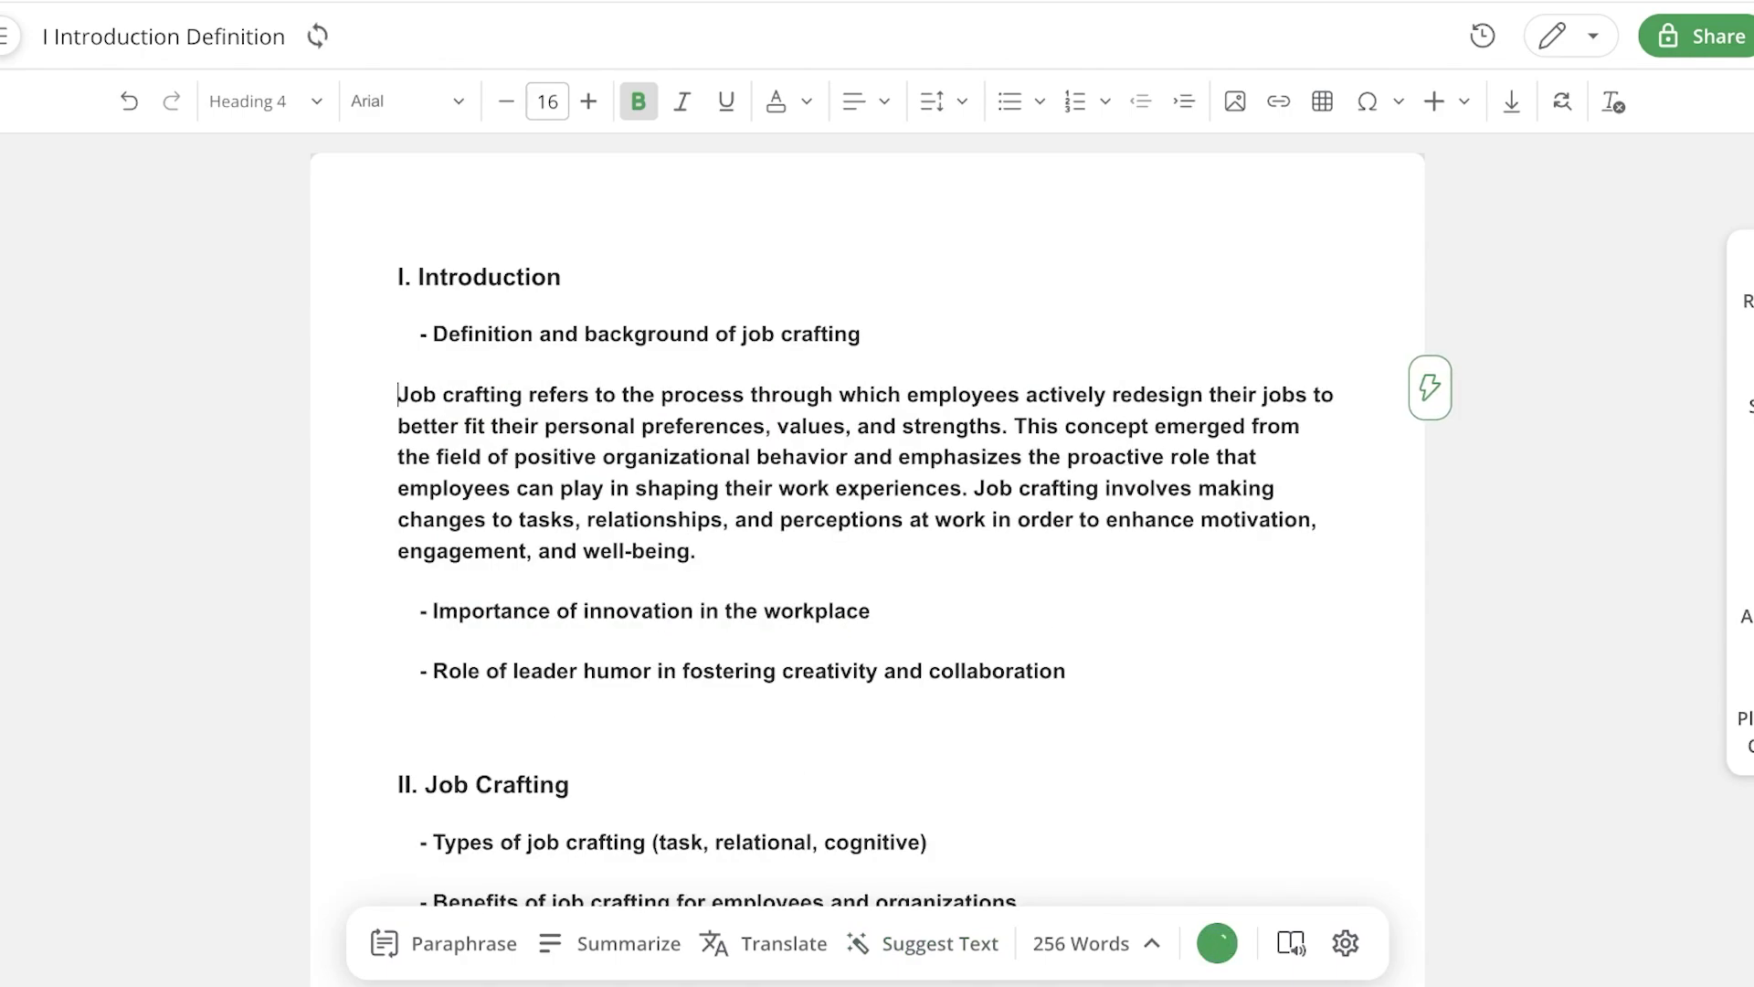
Insert the first Offer New Viewpoint suggestion above the existing job crafting paragraph and separate the two paragraphs
key("/")
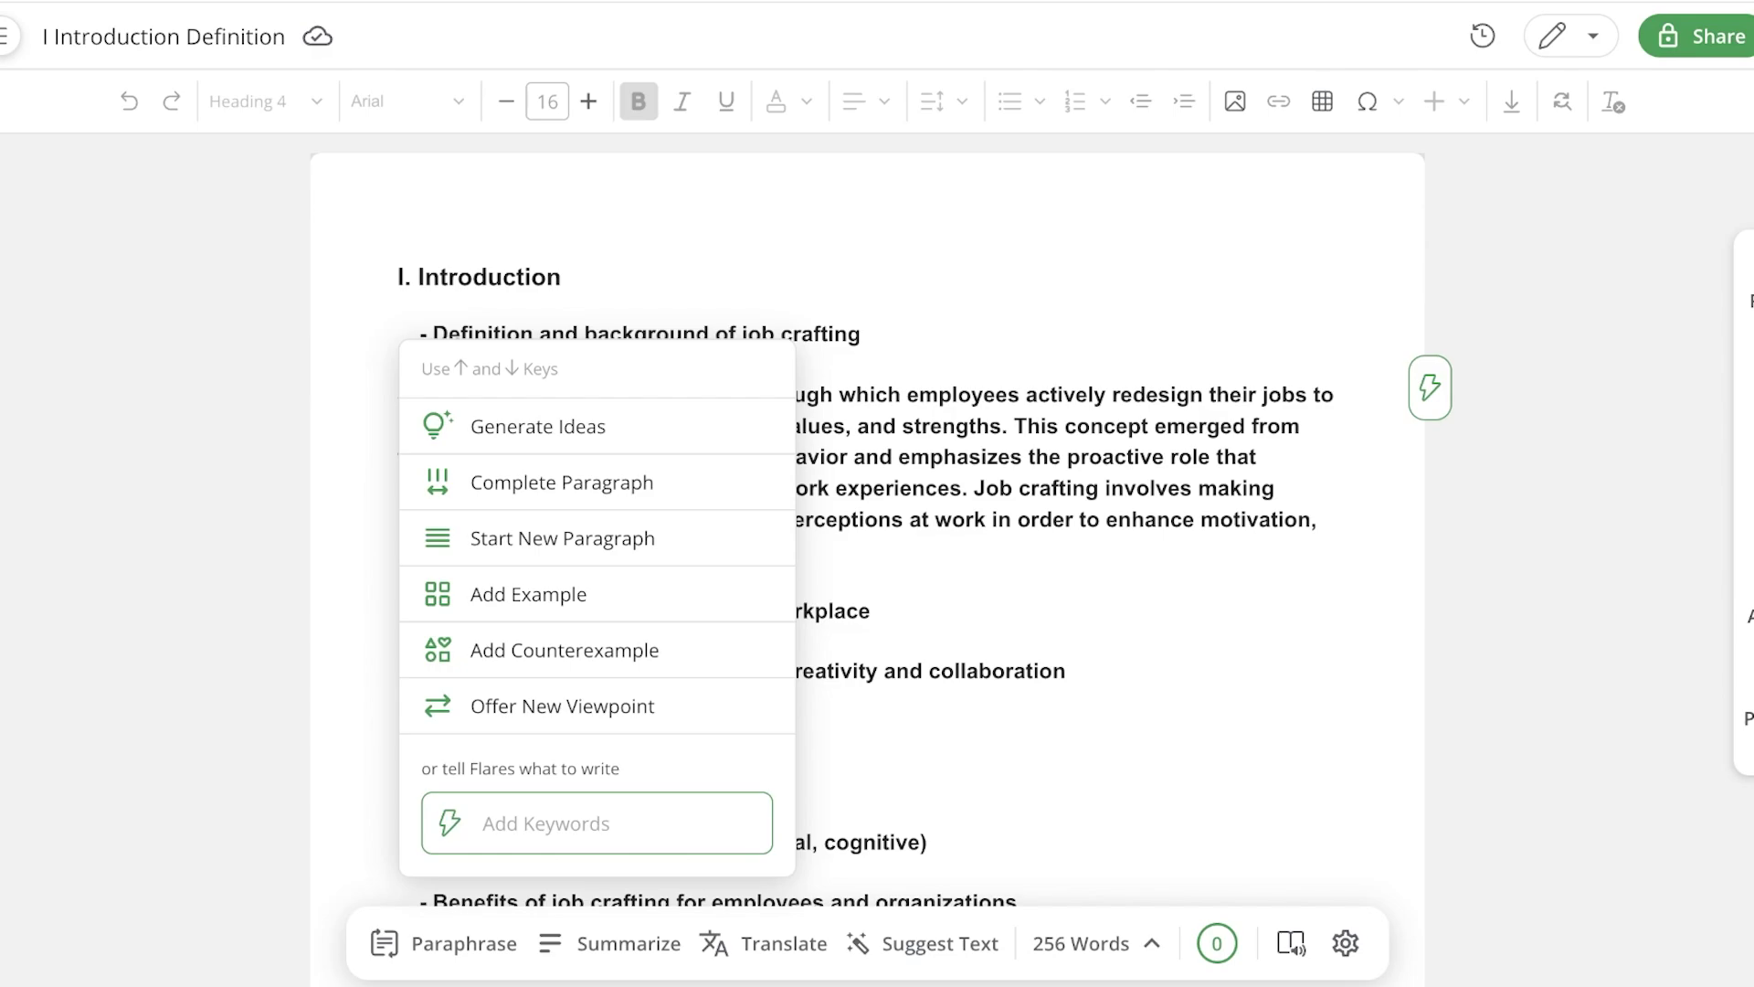
key("Down")
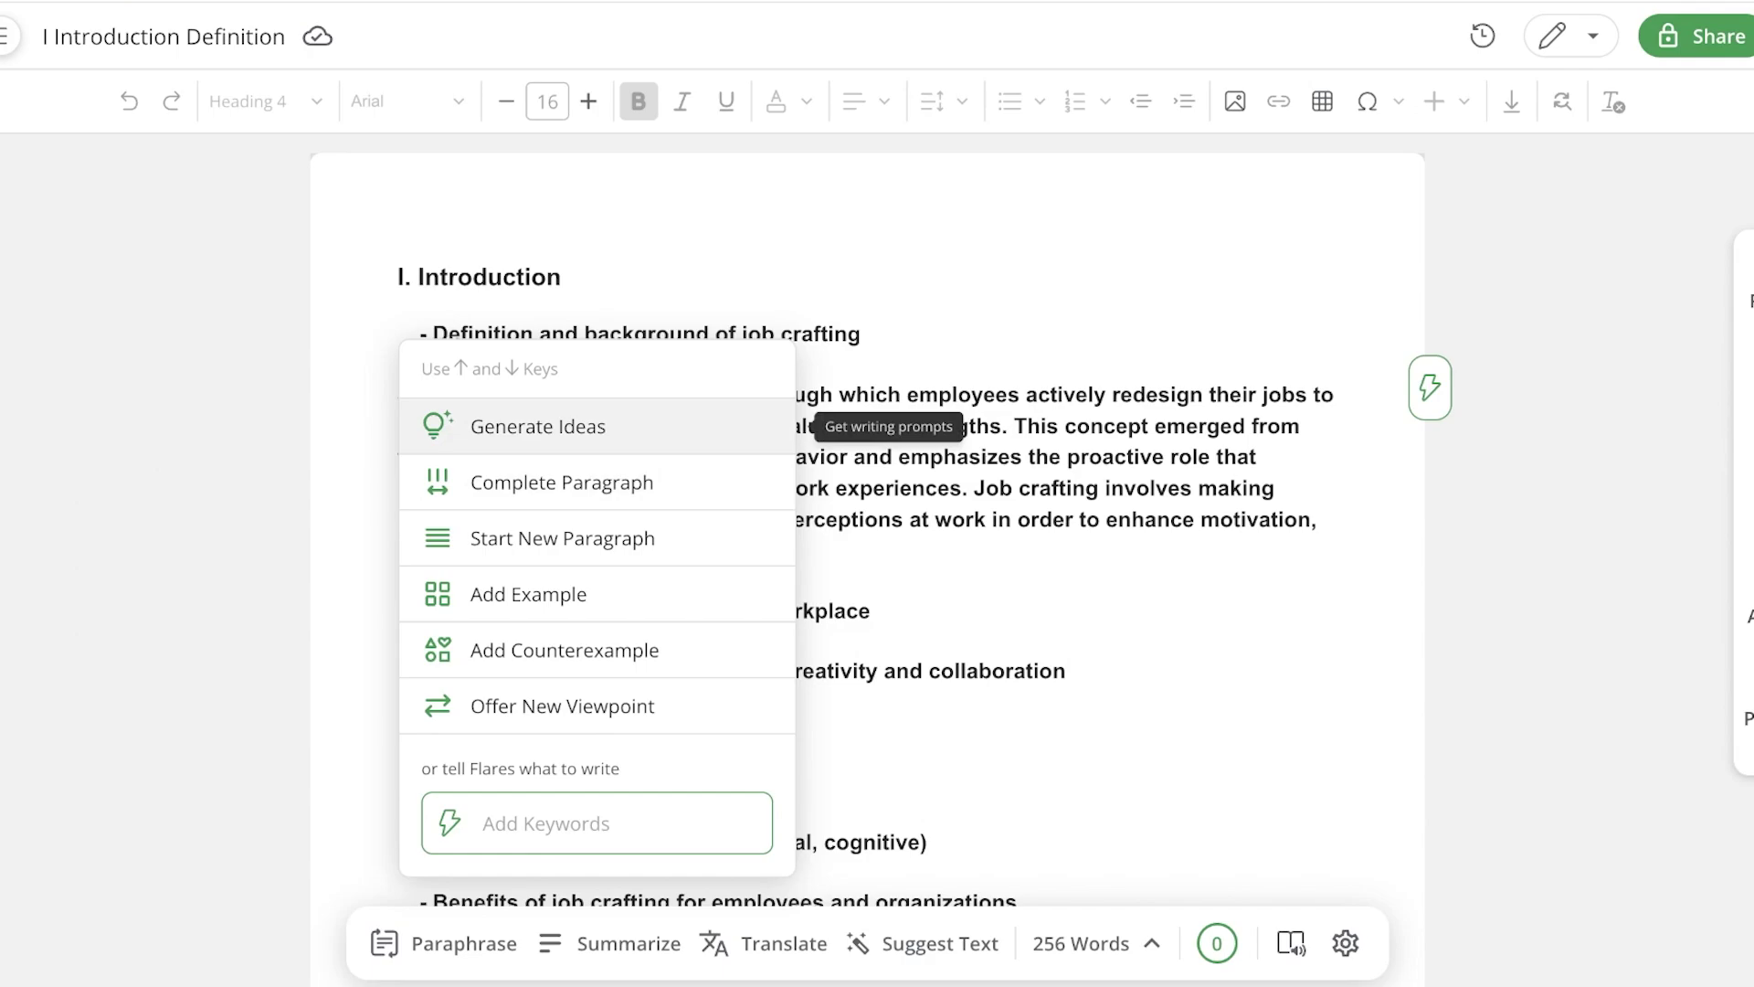
key("Down")
key("Down")
key("Down")
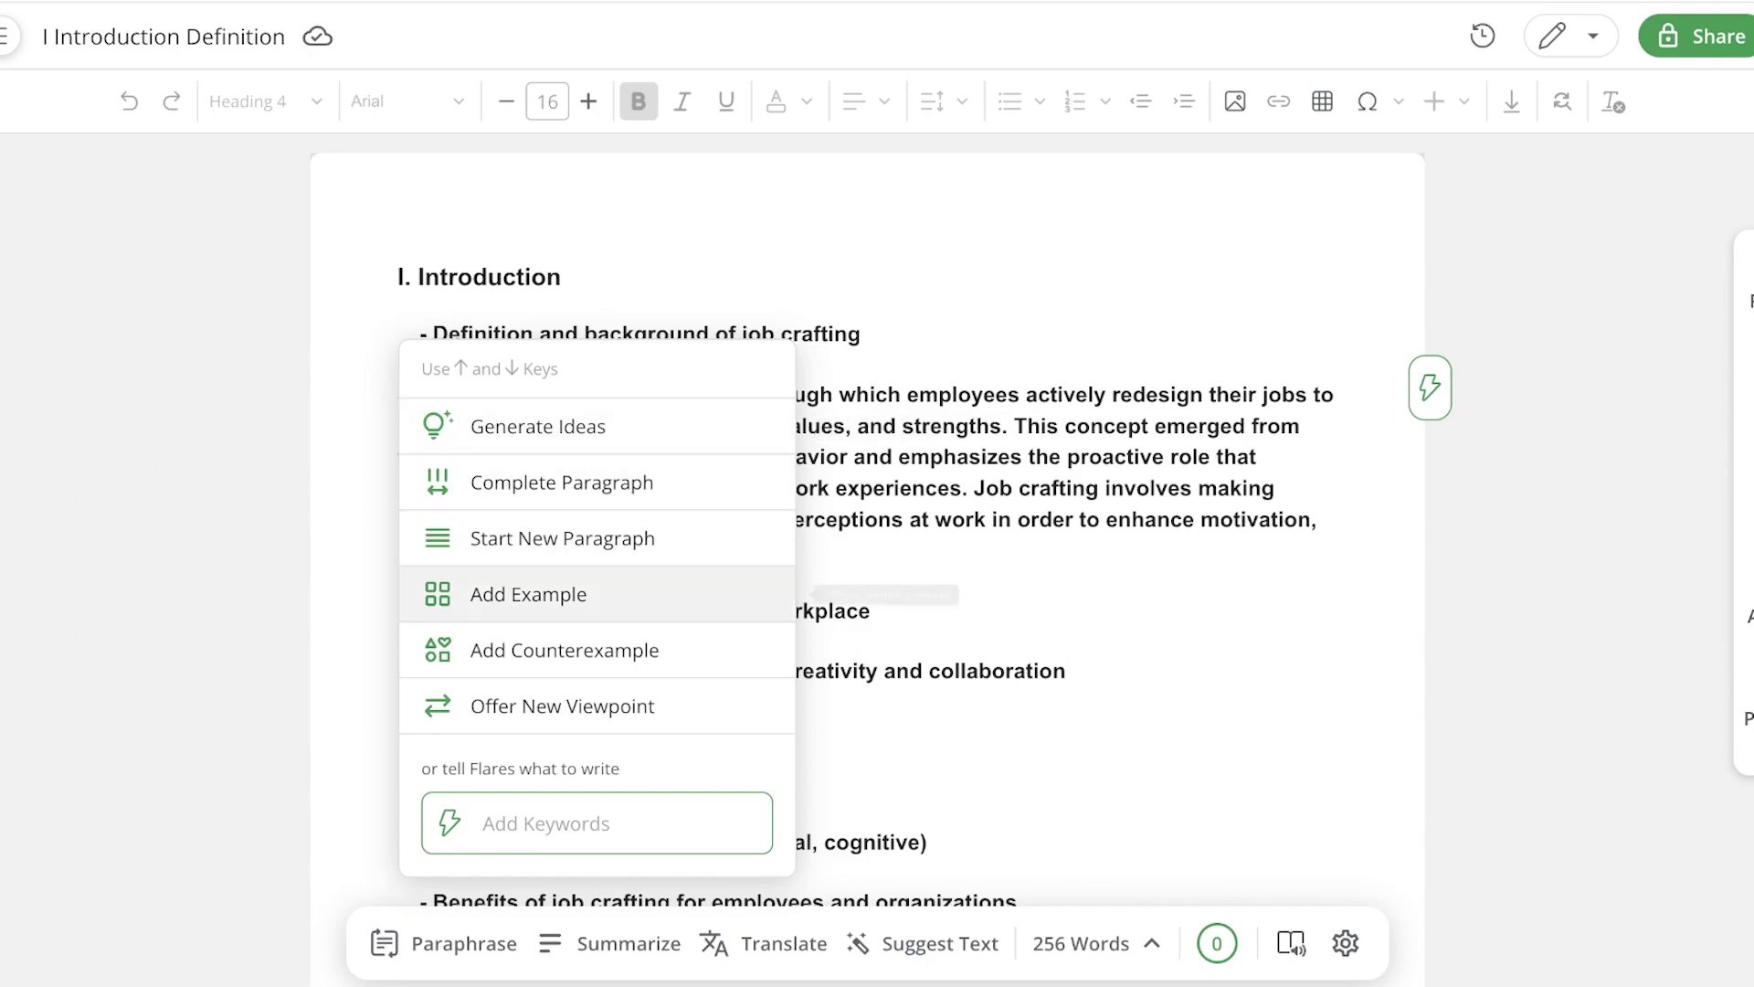
key("Down")
key("Down")
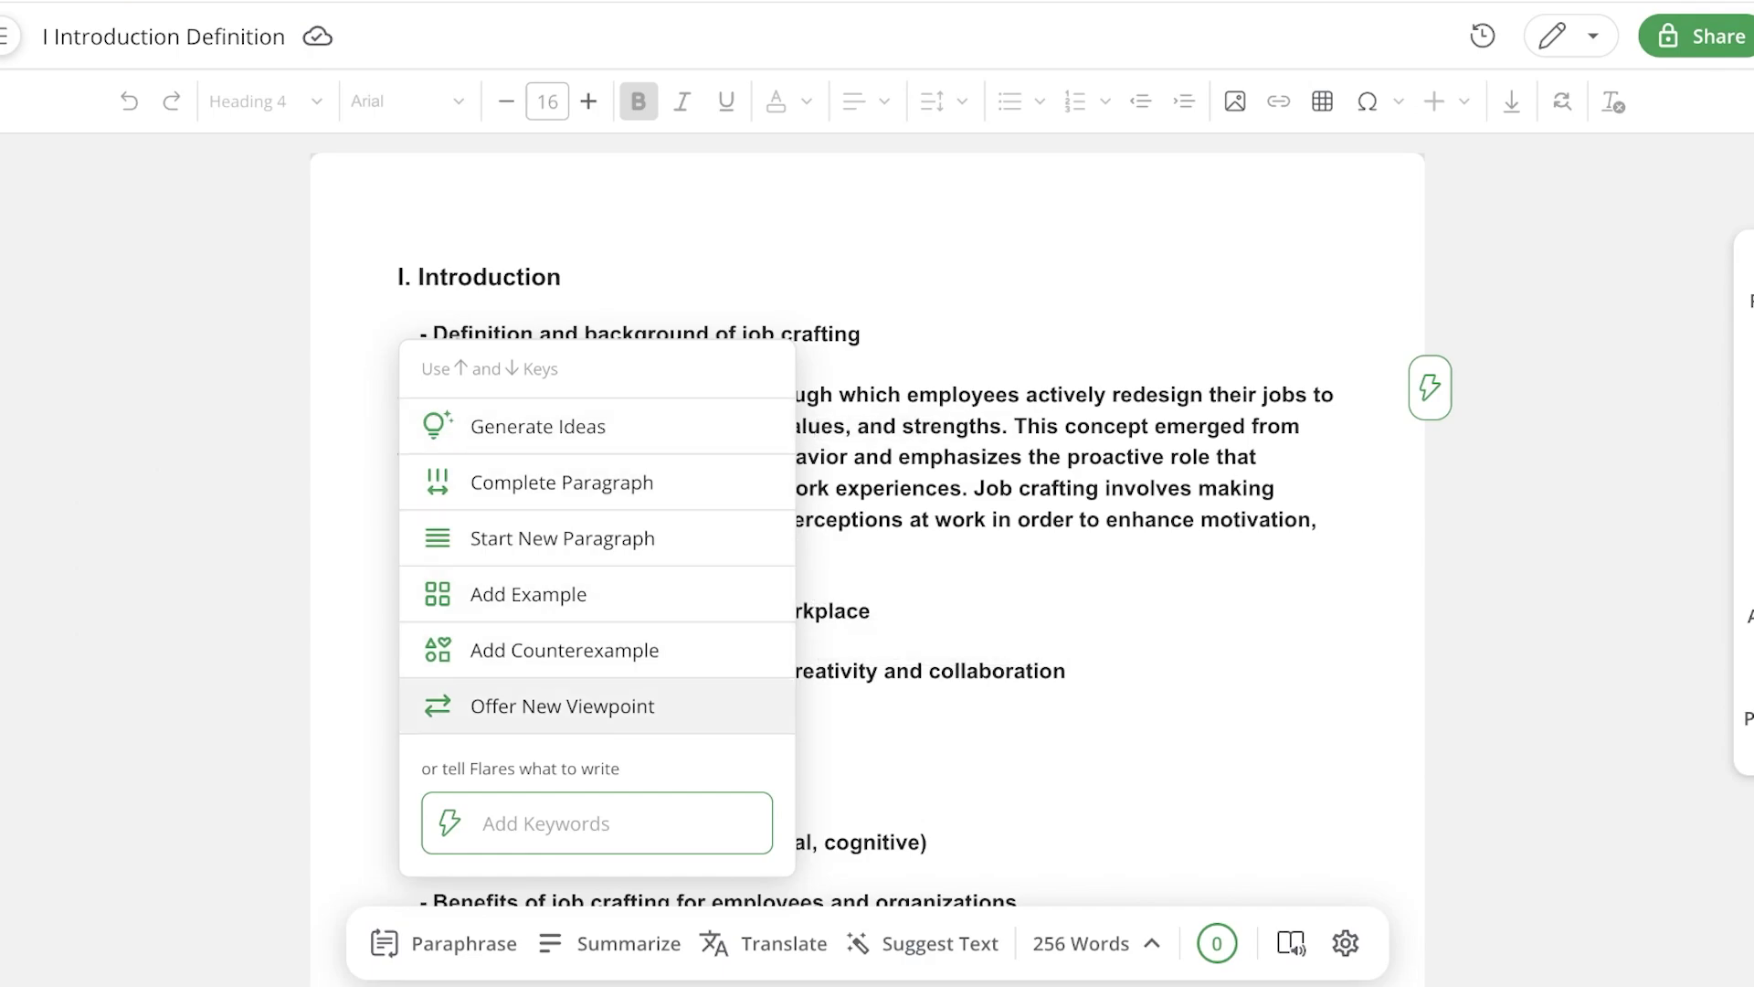
key("Return")
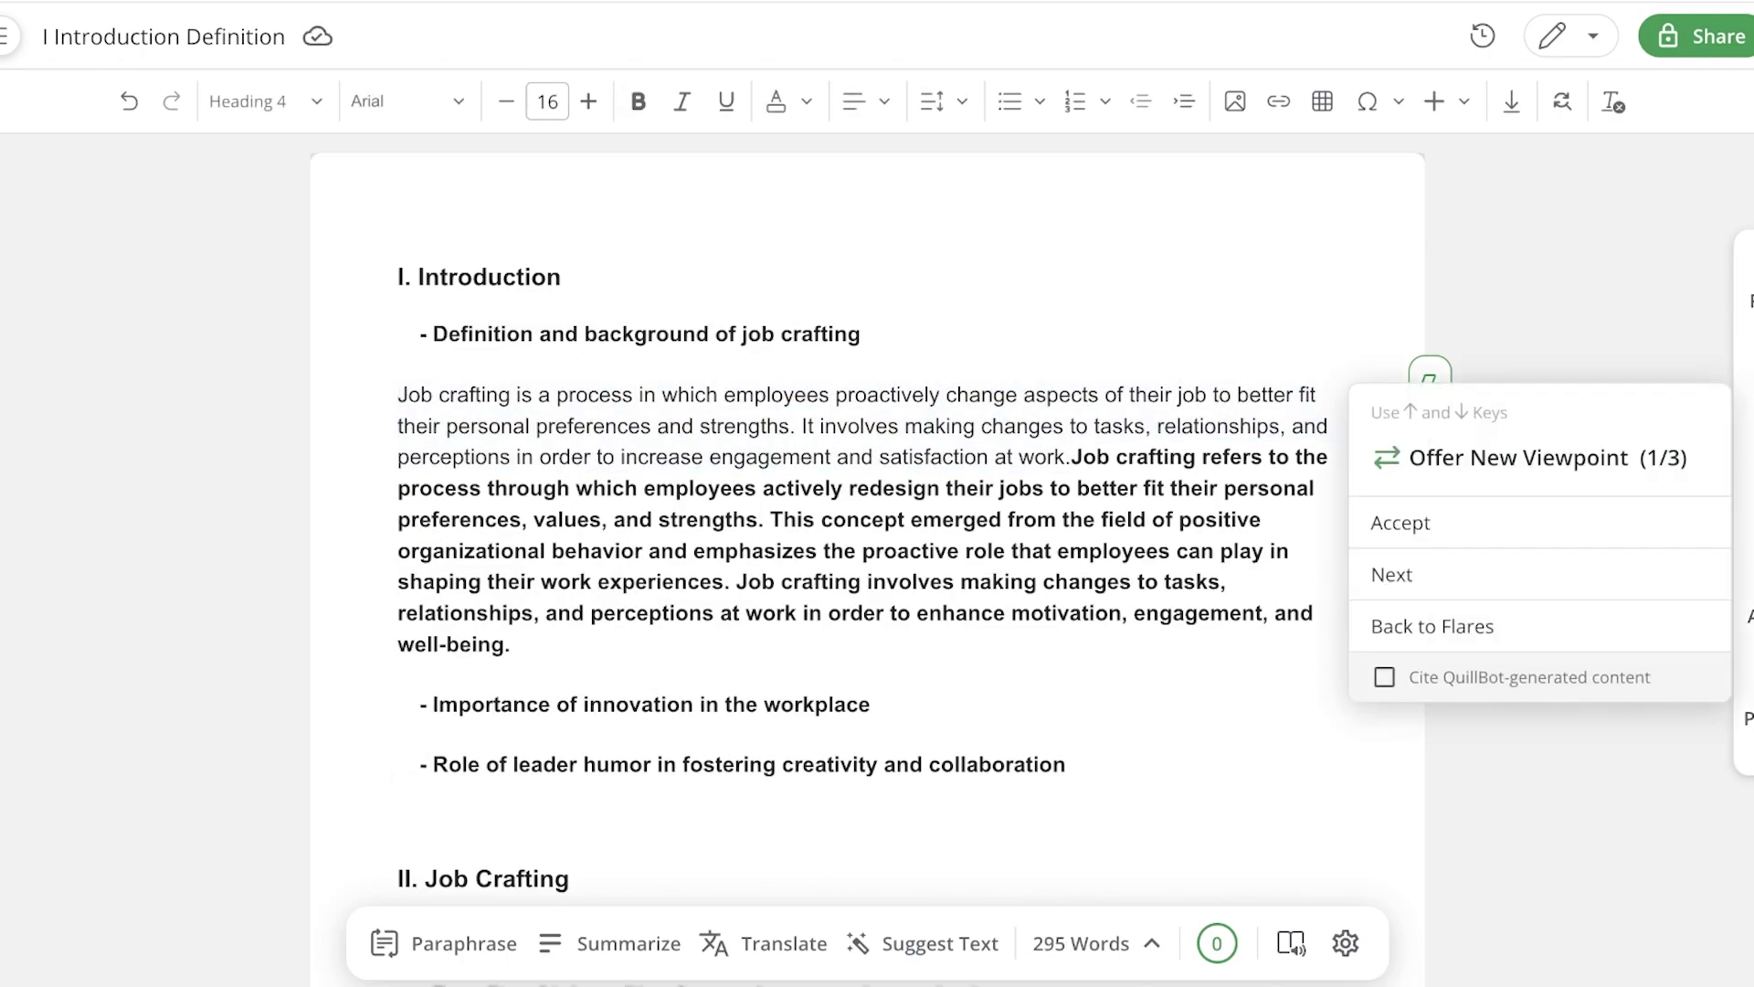
key("Return")
key("Return")
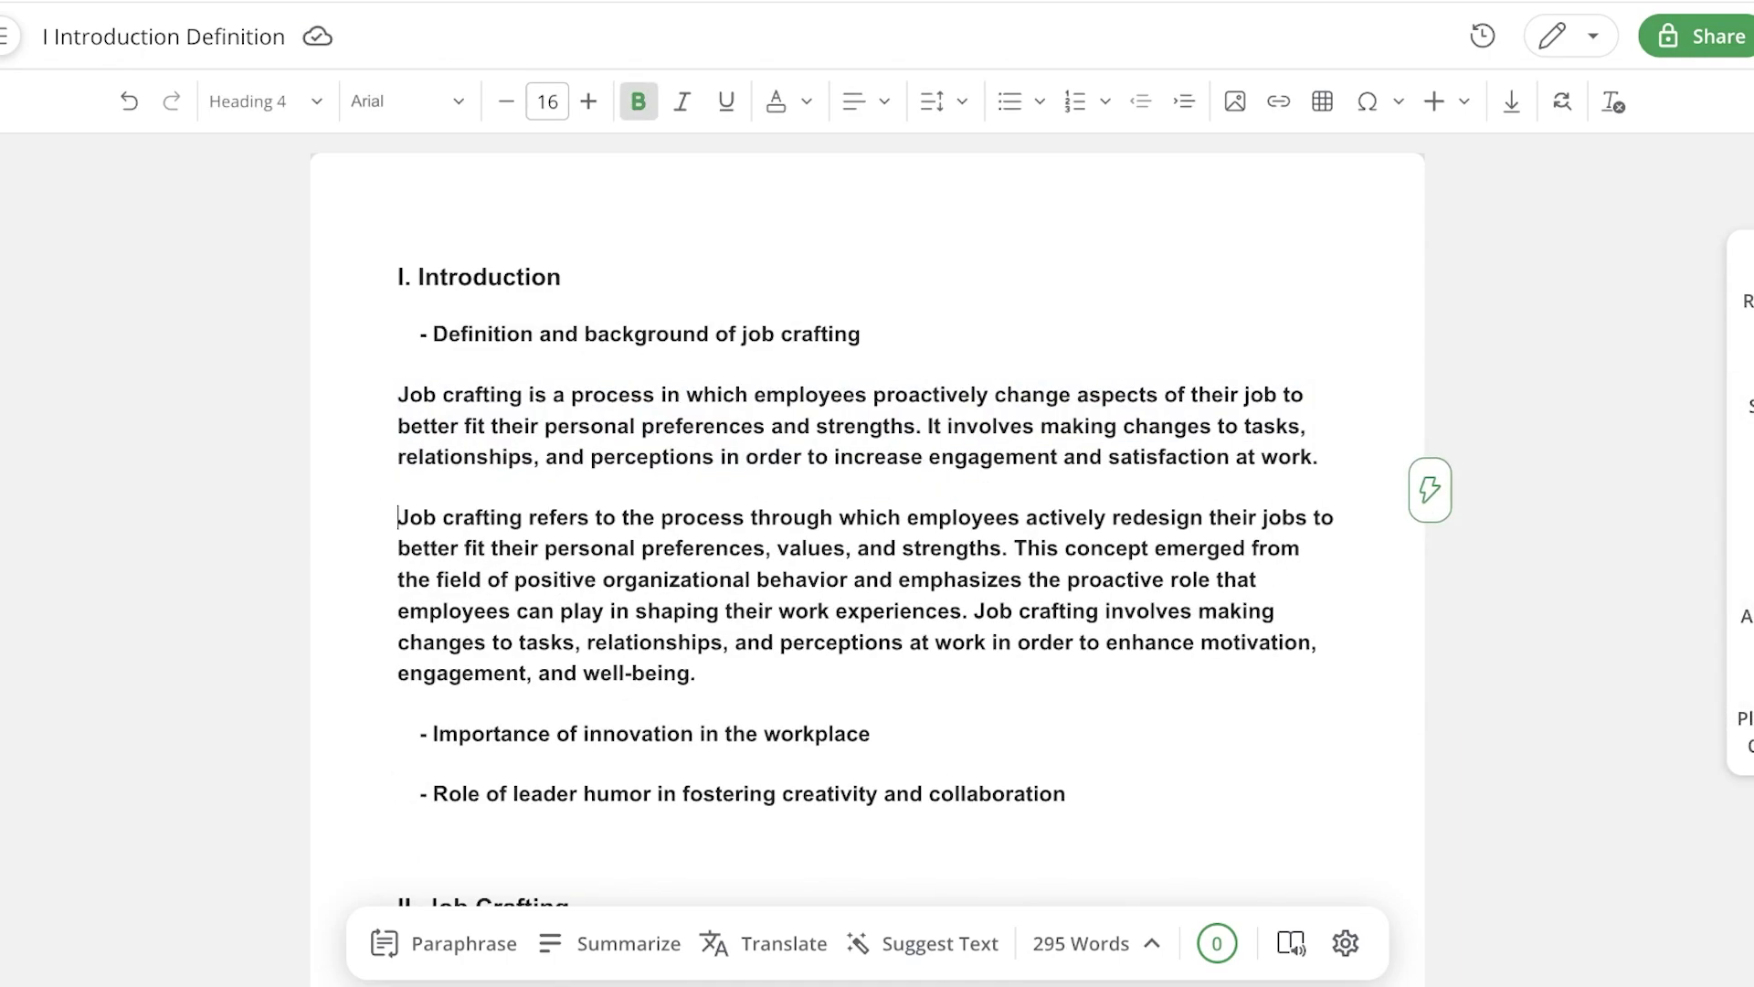
Look over the expanded outline and view the Research question and search modes, Sources, Notes and AI Review options
scroll(877, 511, "down", 3)
scroll(876, 511, "down", 2)
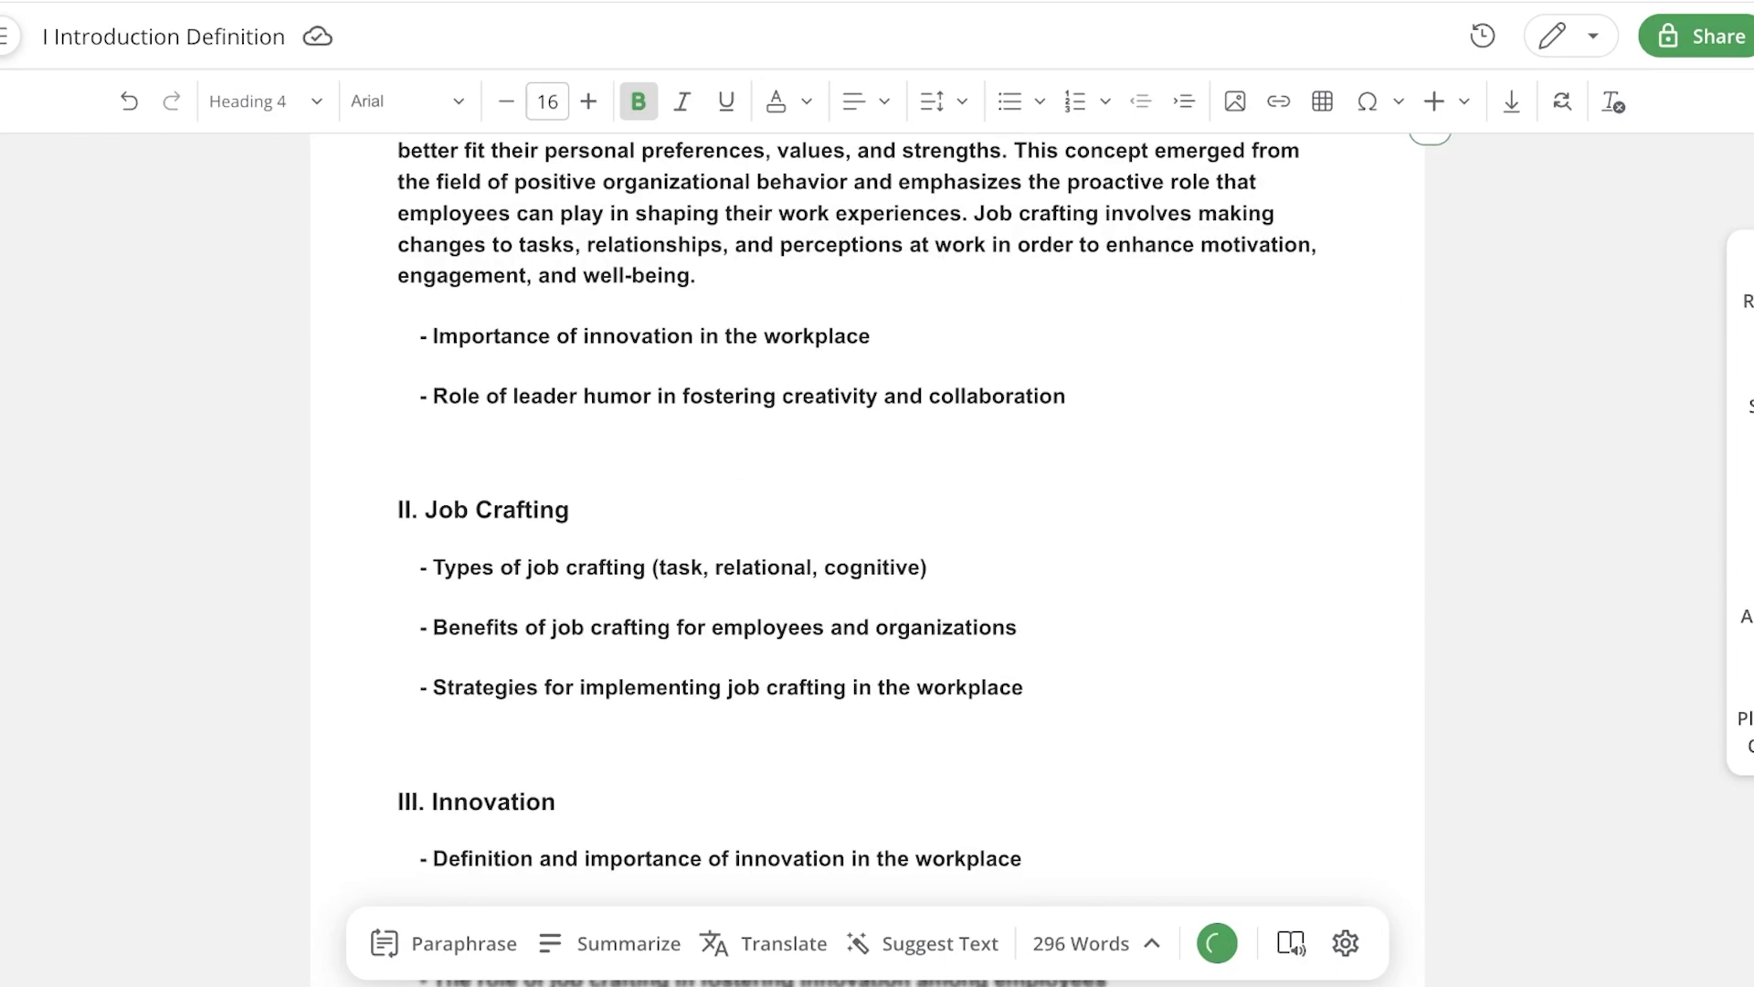
scroll(877, 512, "down", 5)
scroll(877, 512, "up", 10)
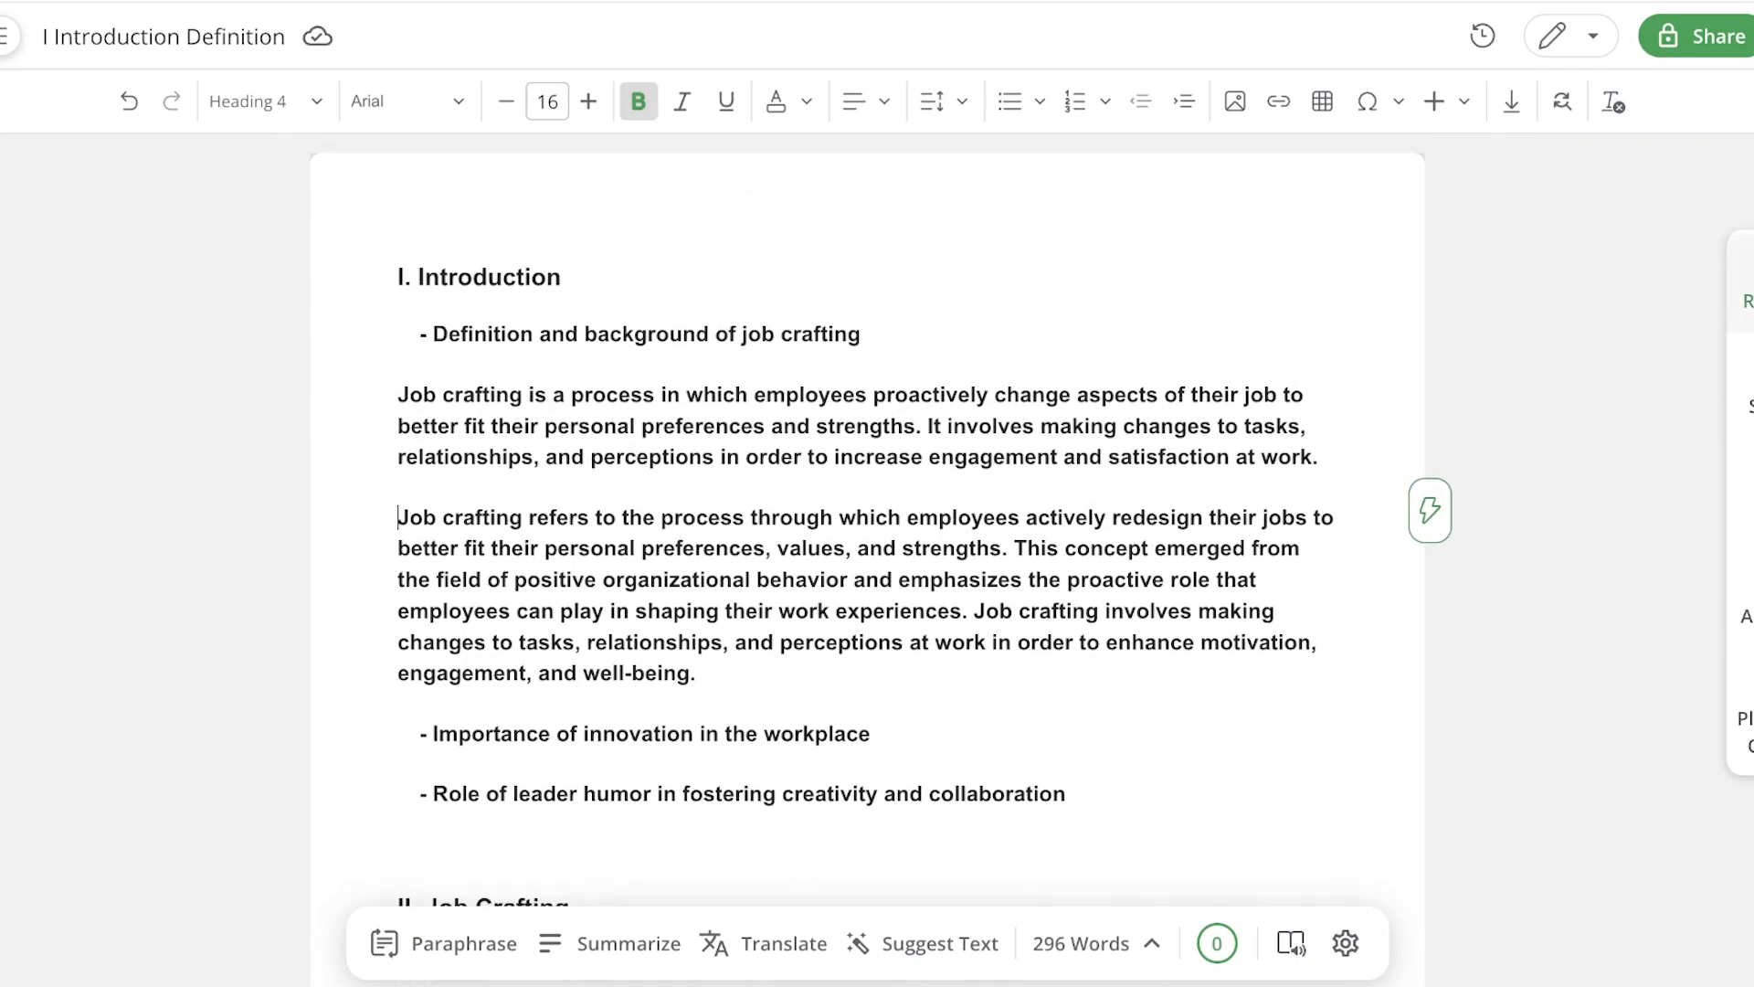
left_click(1746, 285)
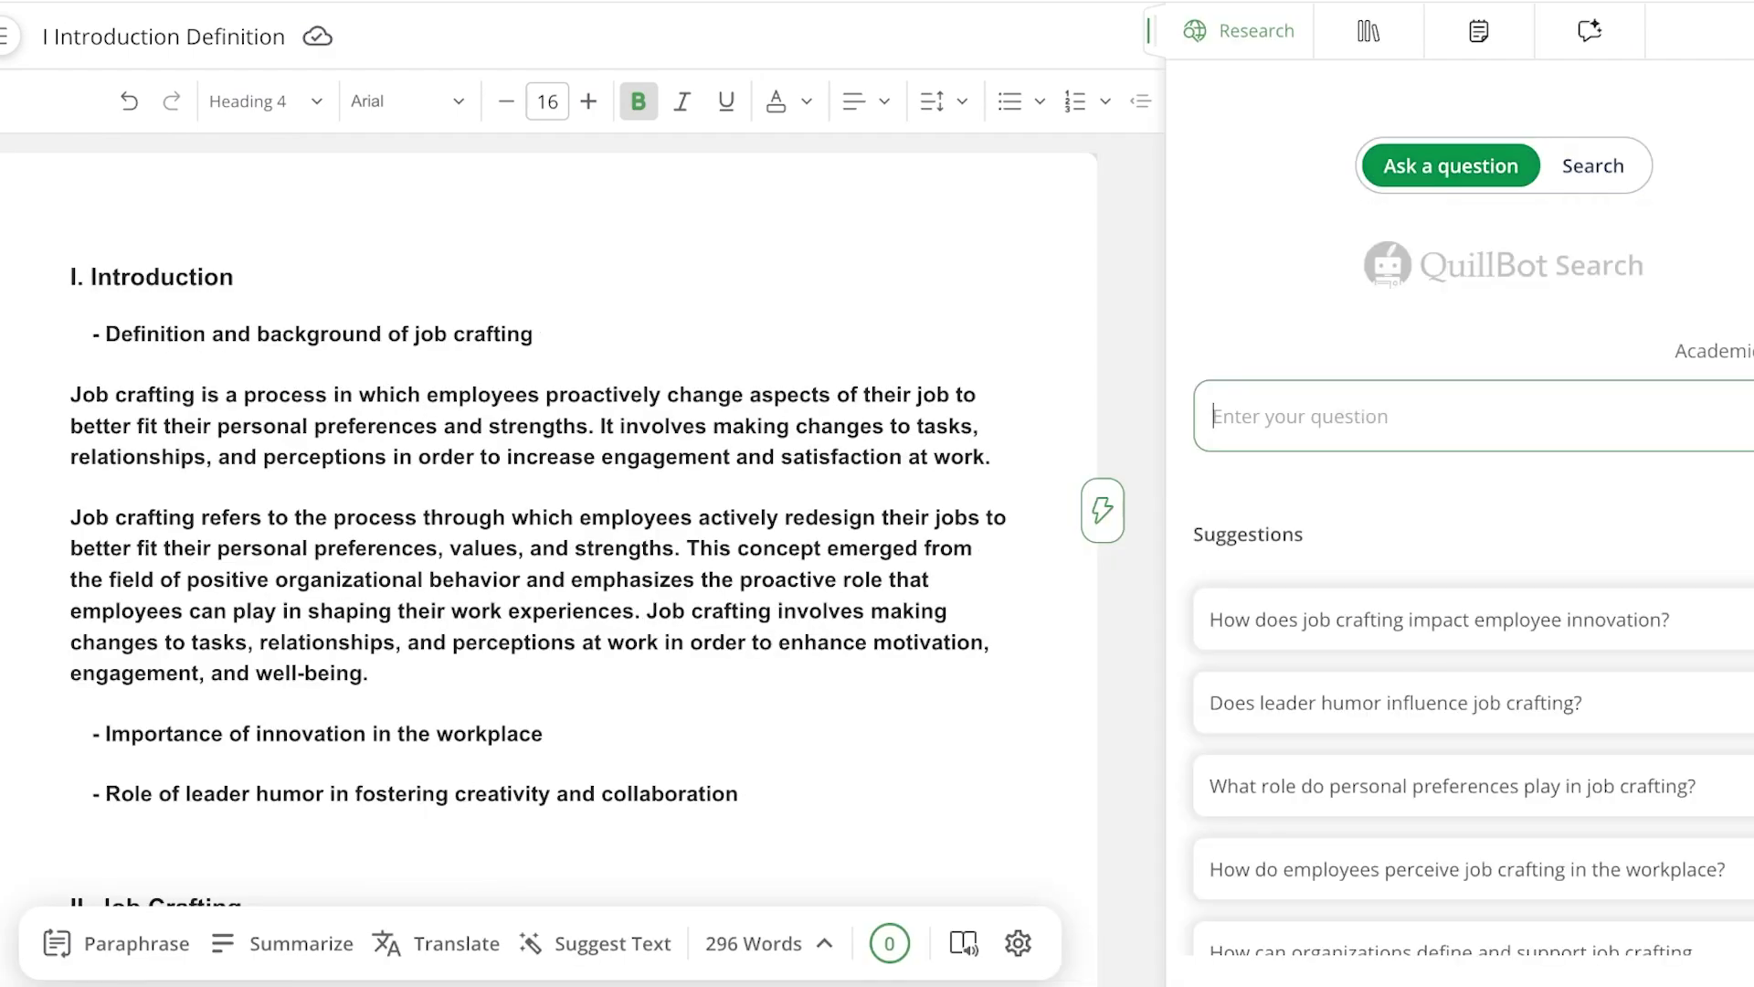
left_click(1593, 165)
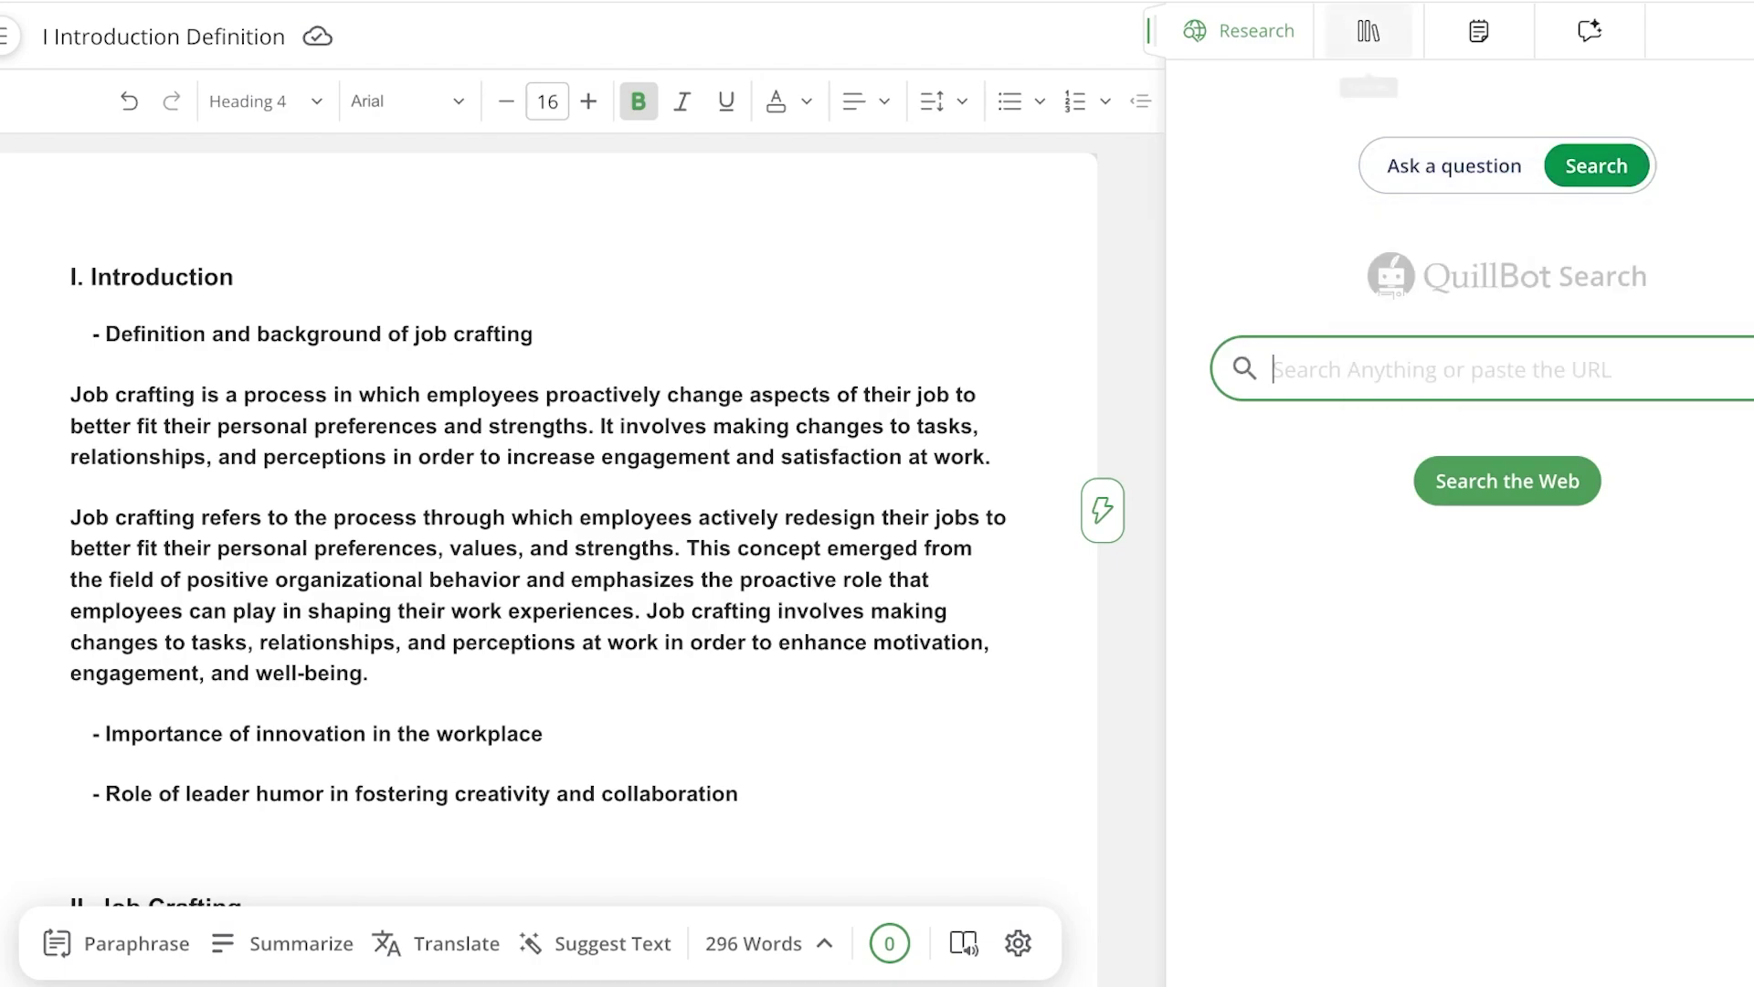
left_click(1368, 31)
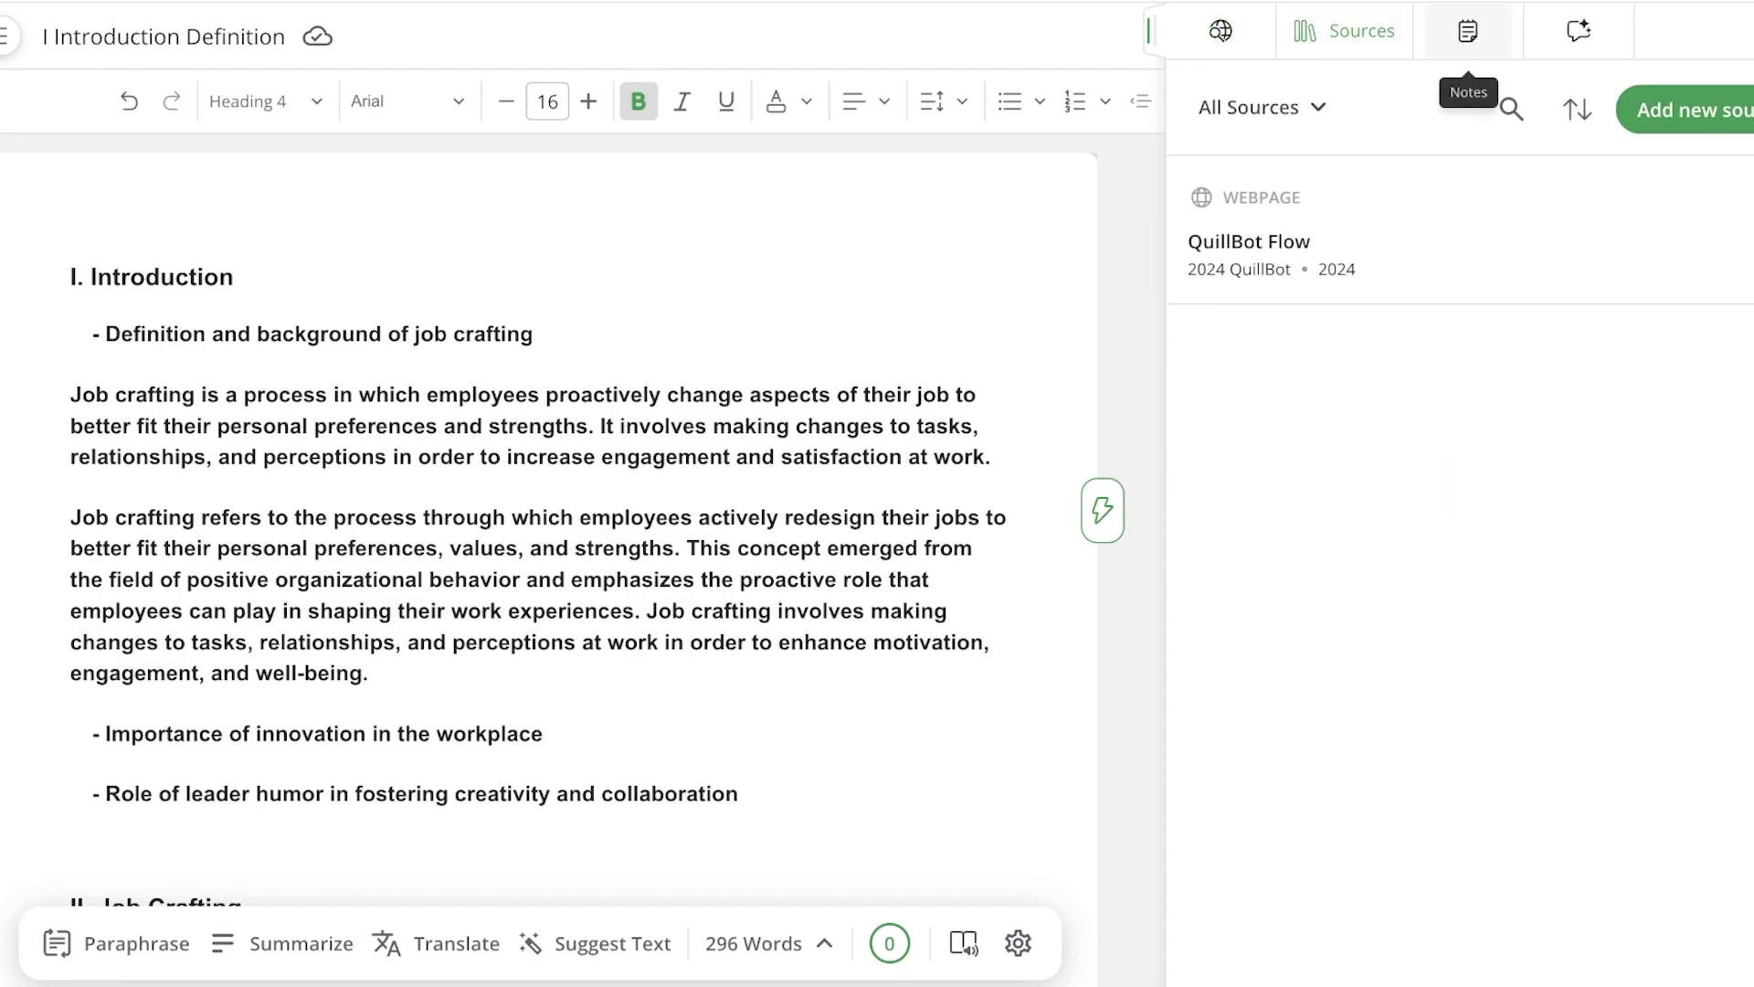
left_click(1465, 31)
left_click(1575, 32)
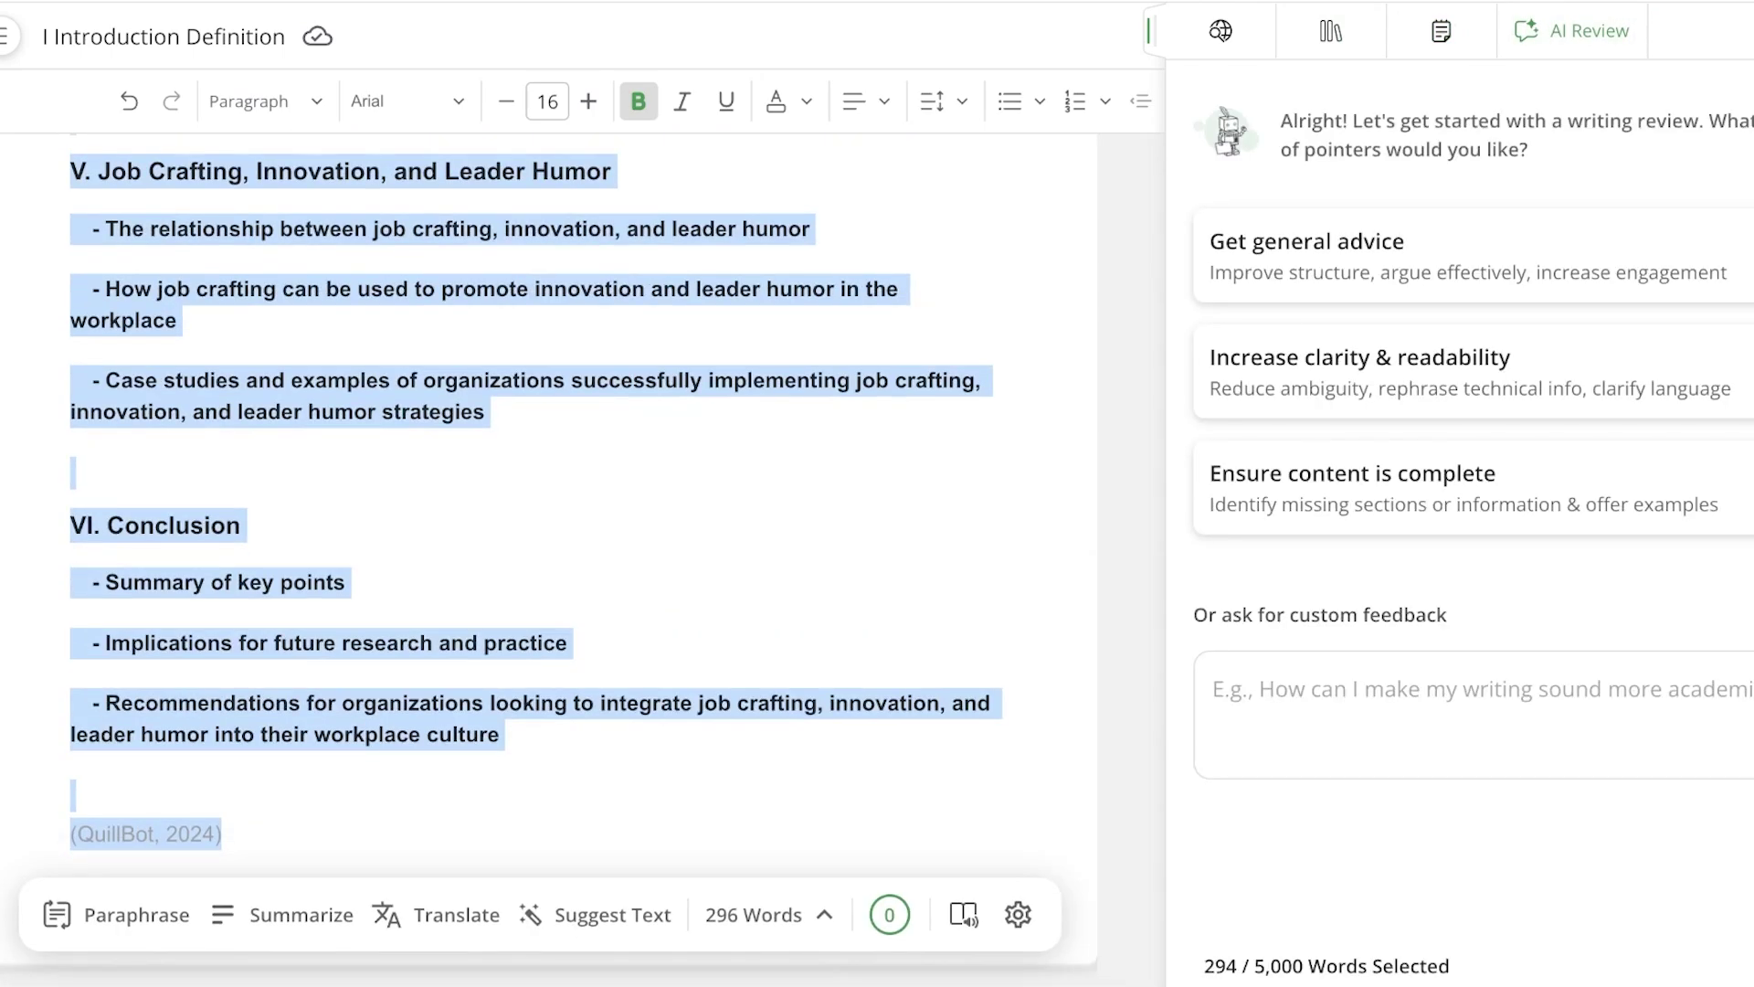
key("Escape")
scroll(868, 548, "up", 20)
Return to the list of all projects, dismissing the sale promotion, and open the Human Resources project
left_click(4, 37)
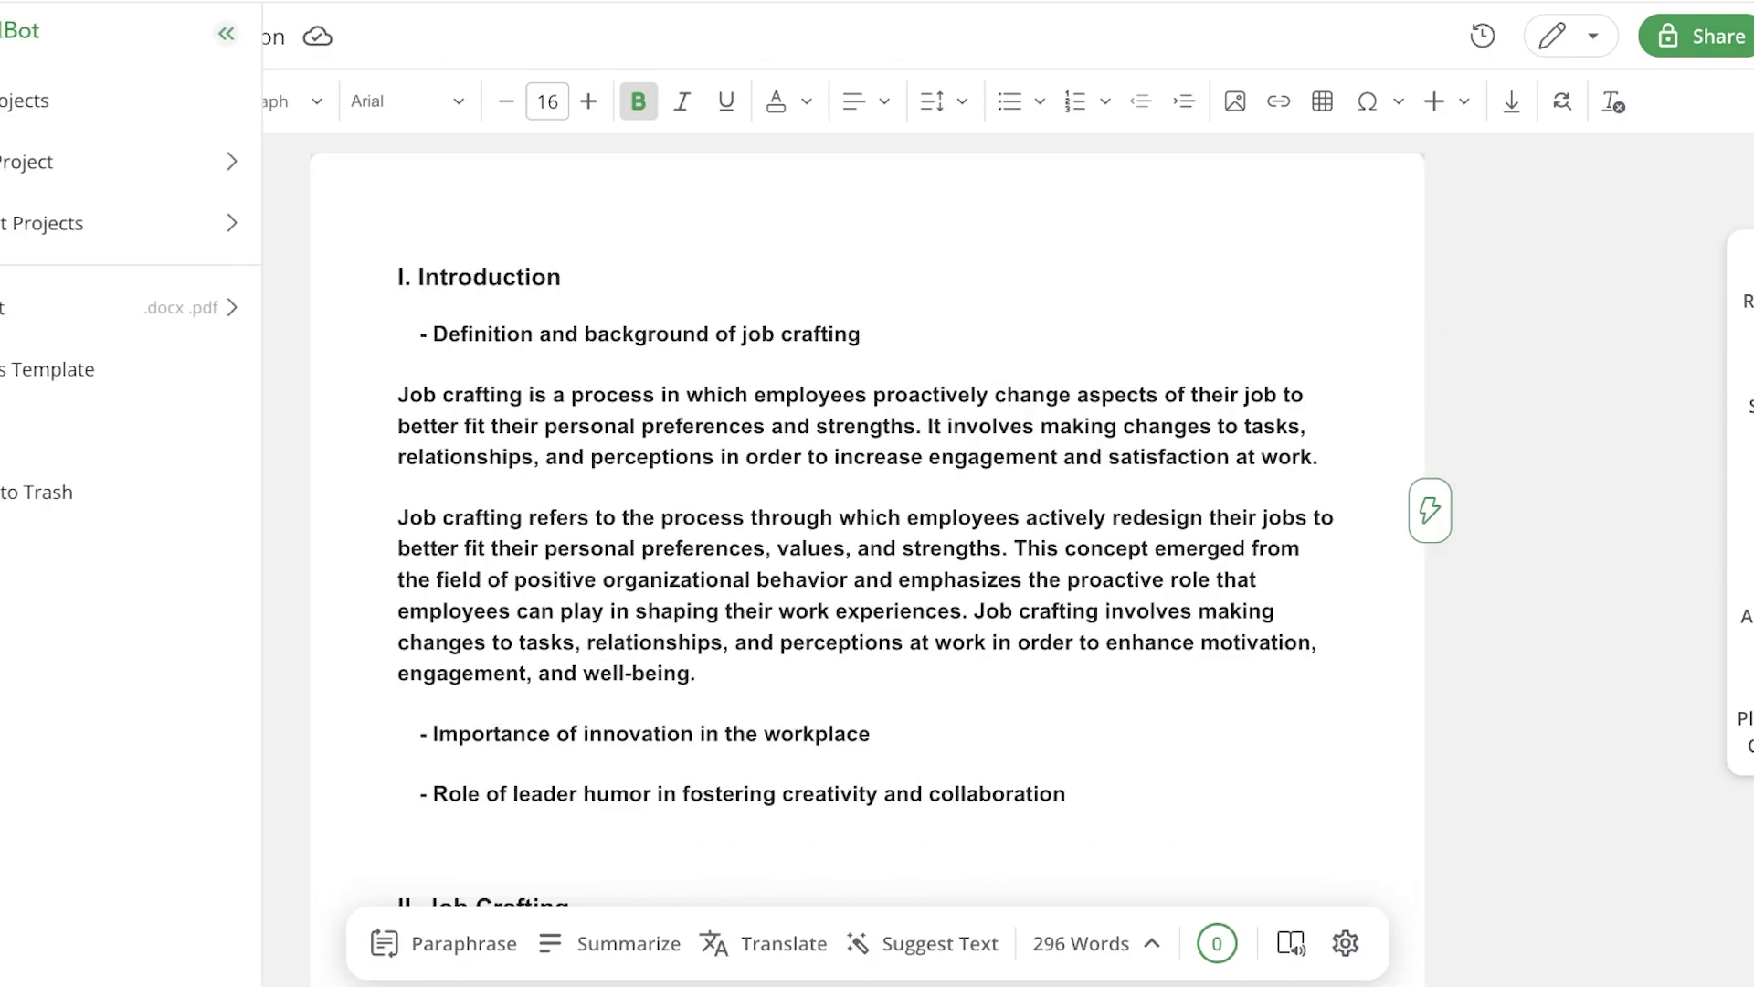
left_click(25, 100)
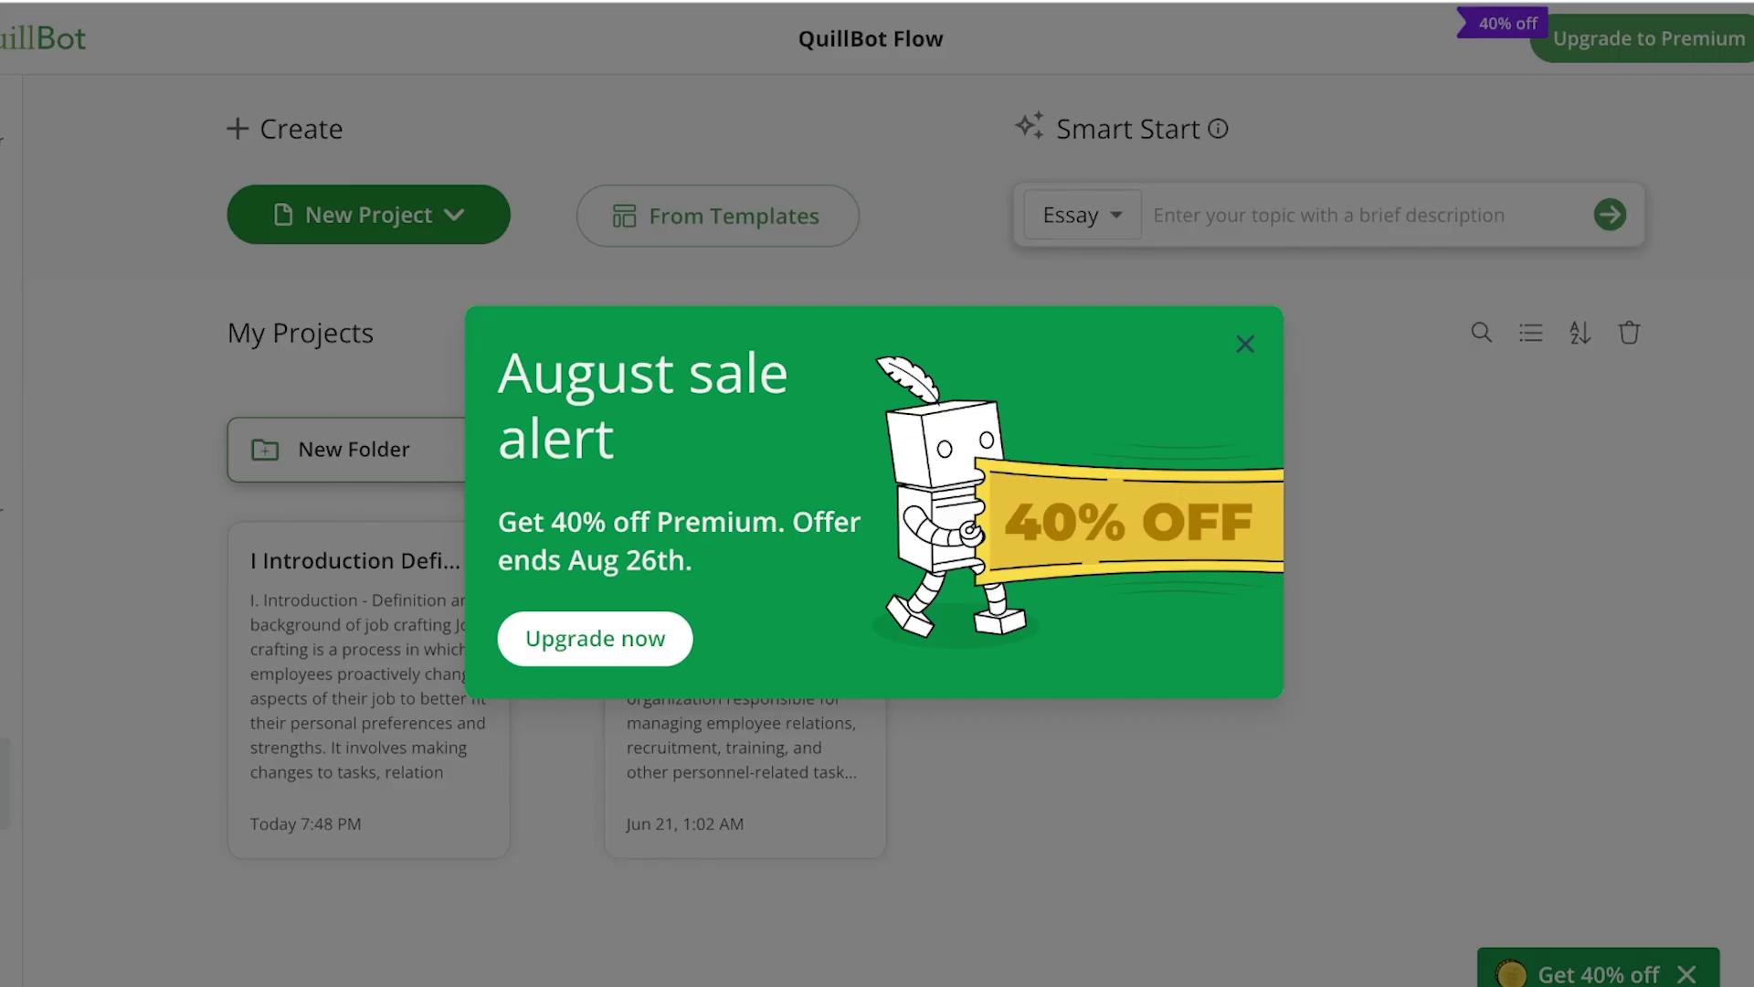
left_click(1246, 344)
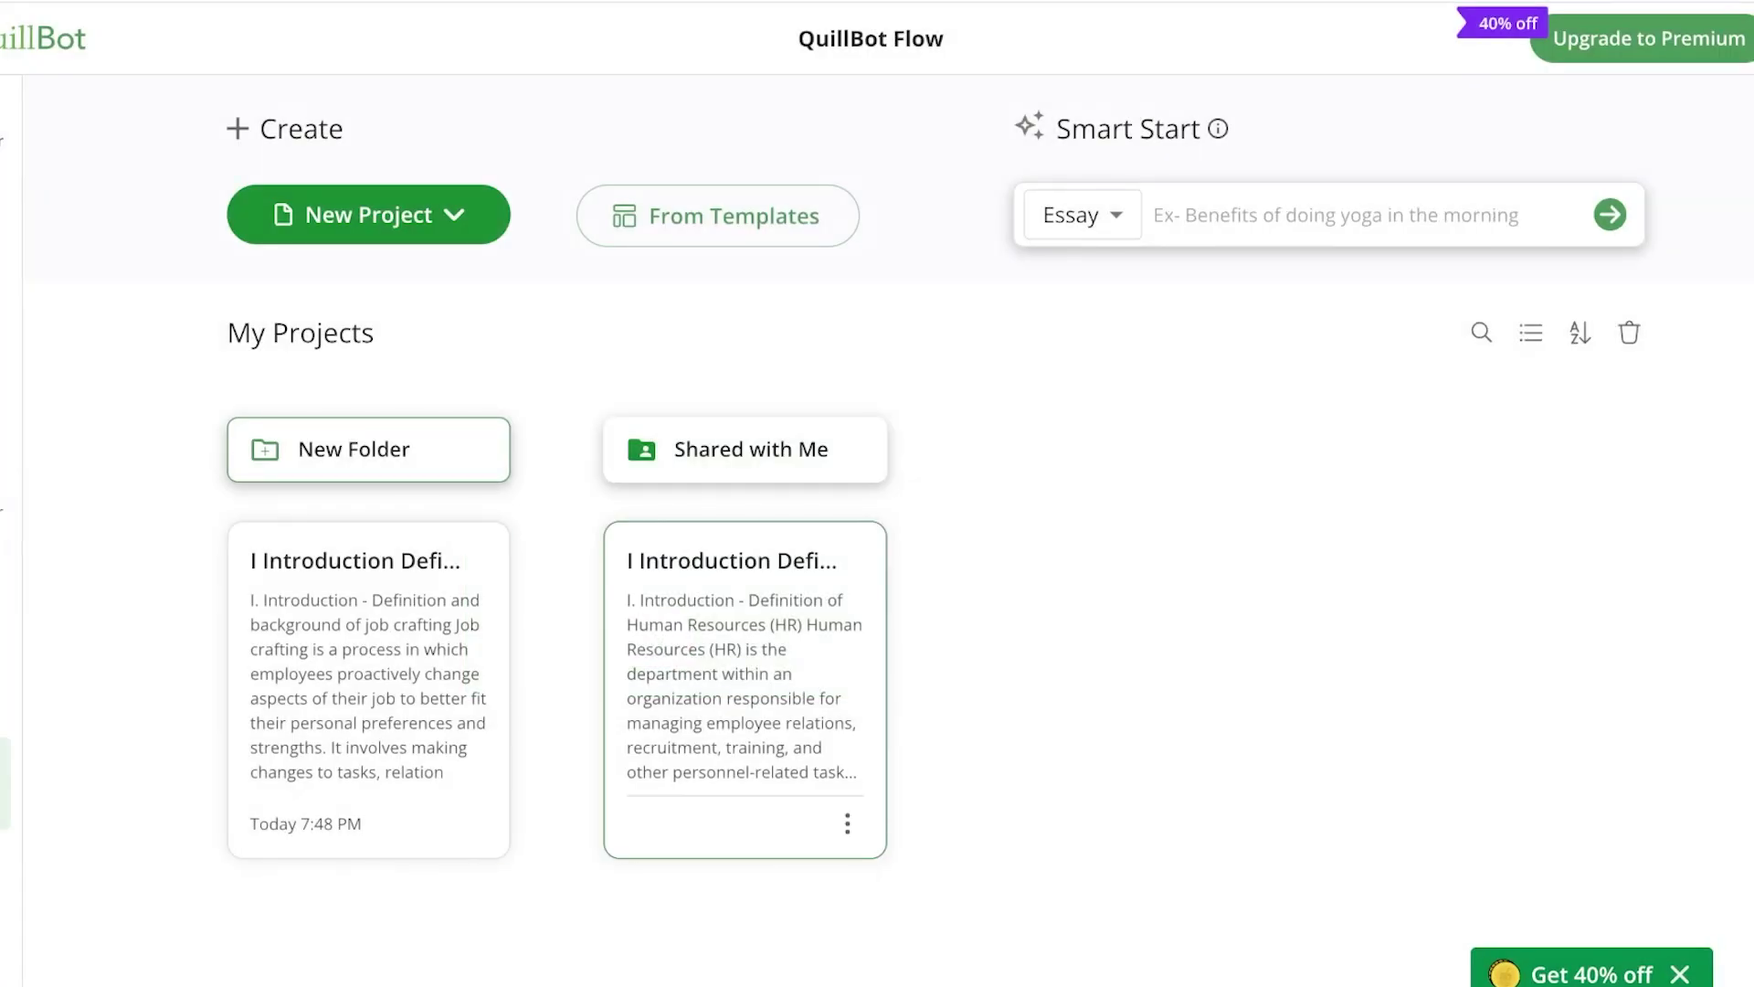
left_click(745, 676)
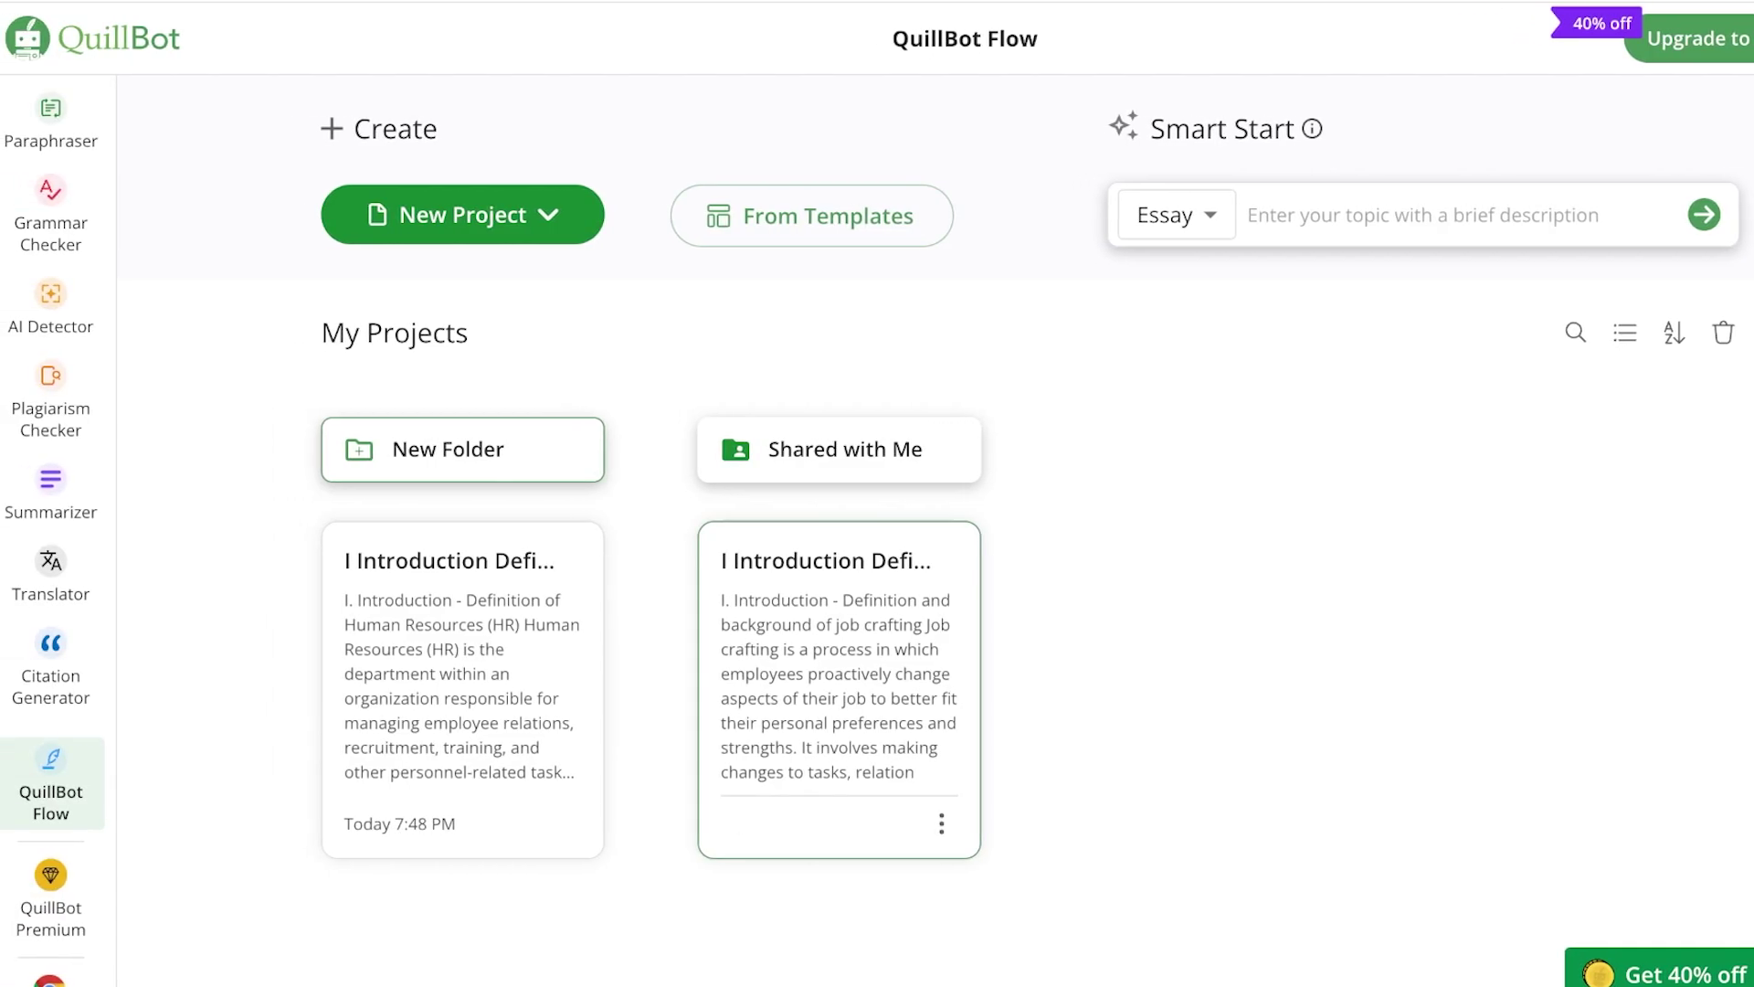
Delete the job crafting project from My Projects
left_click(942, 824)
left_click(837, 812)
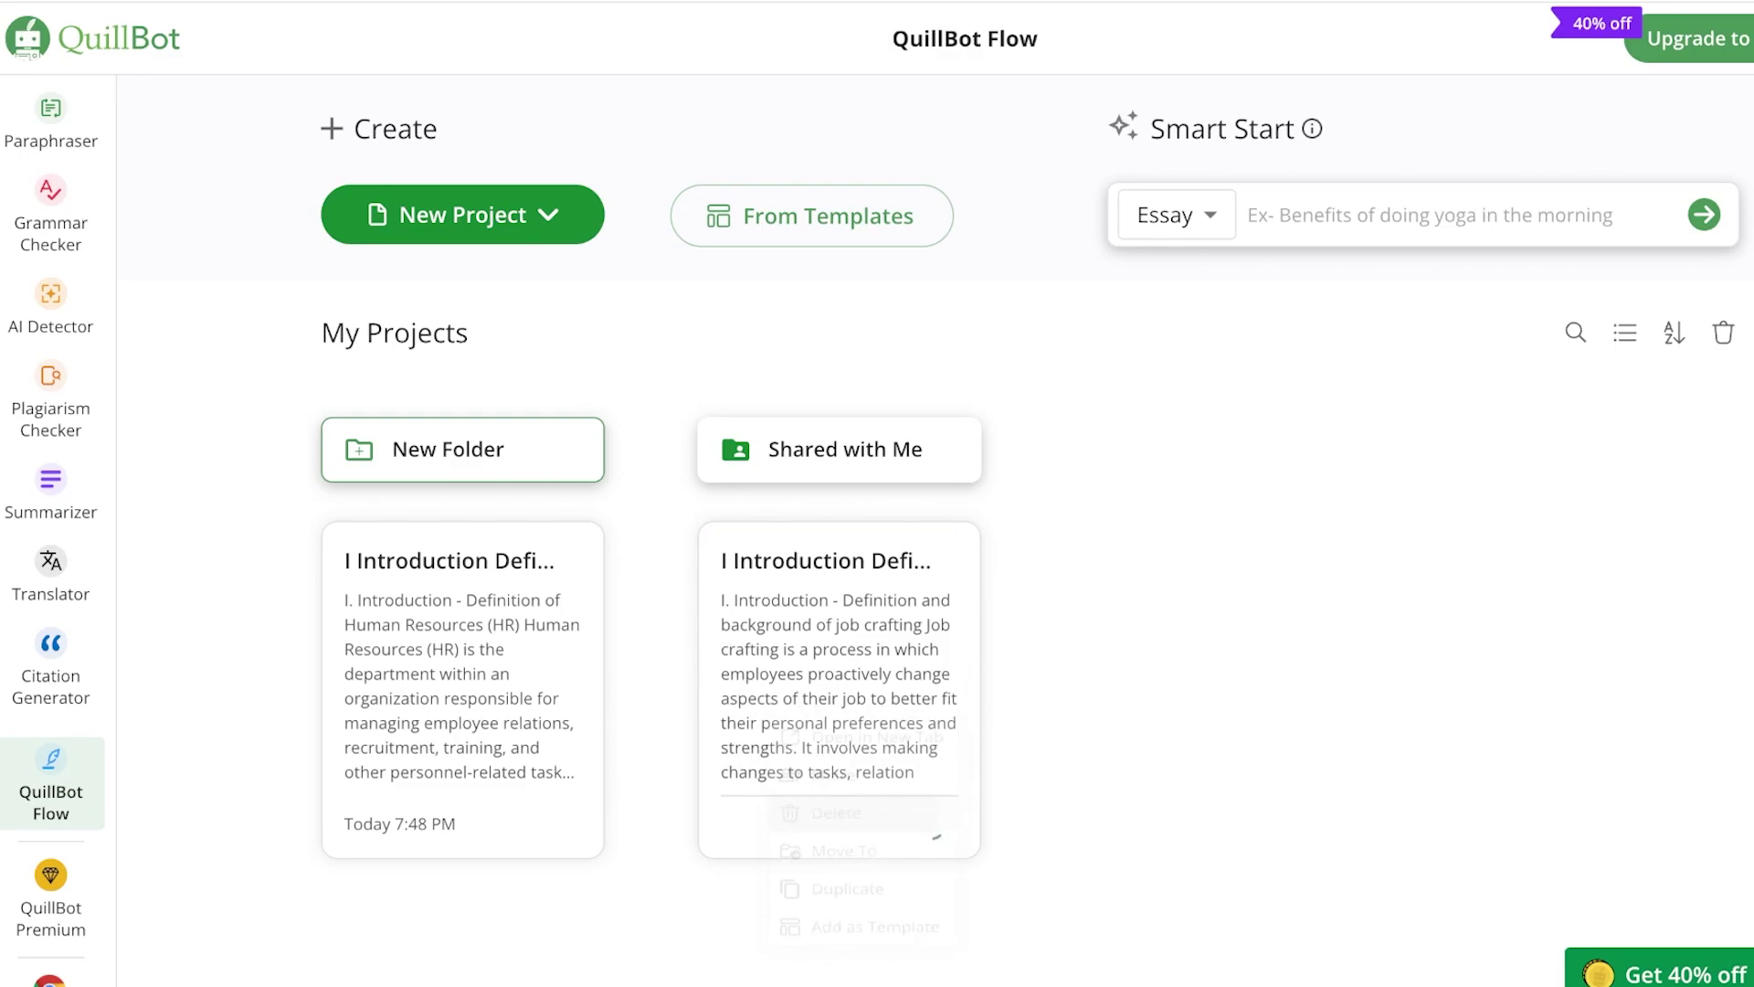
left_click(463, 214)
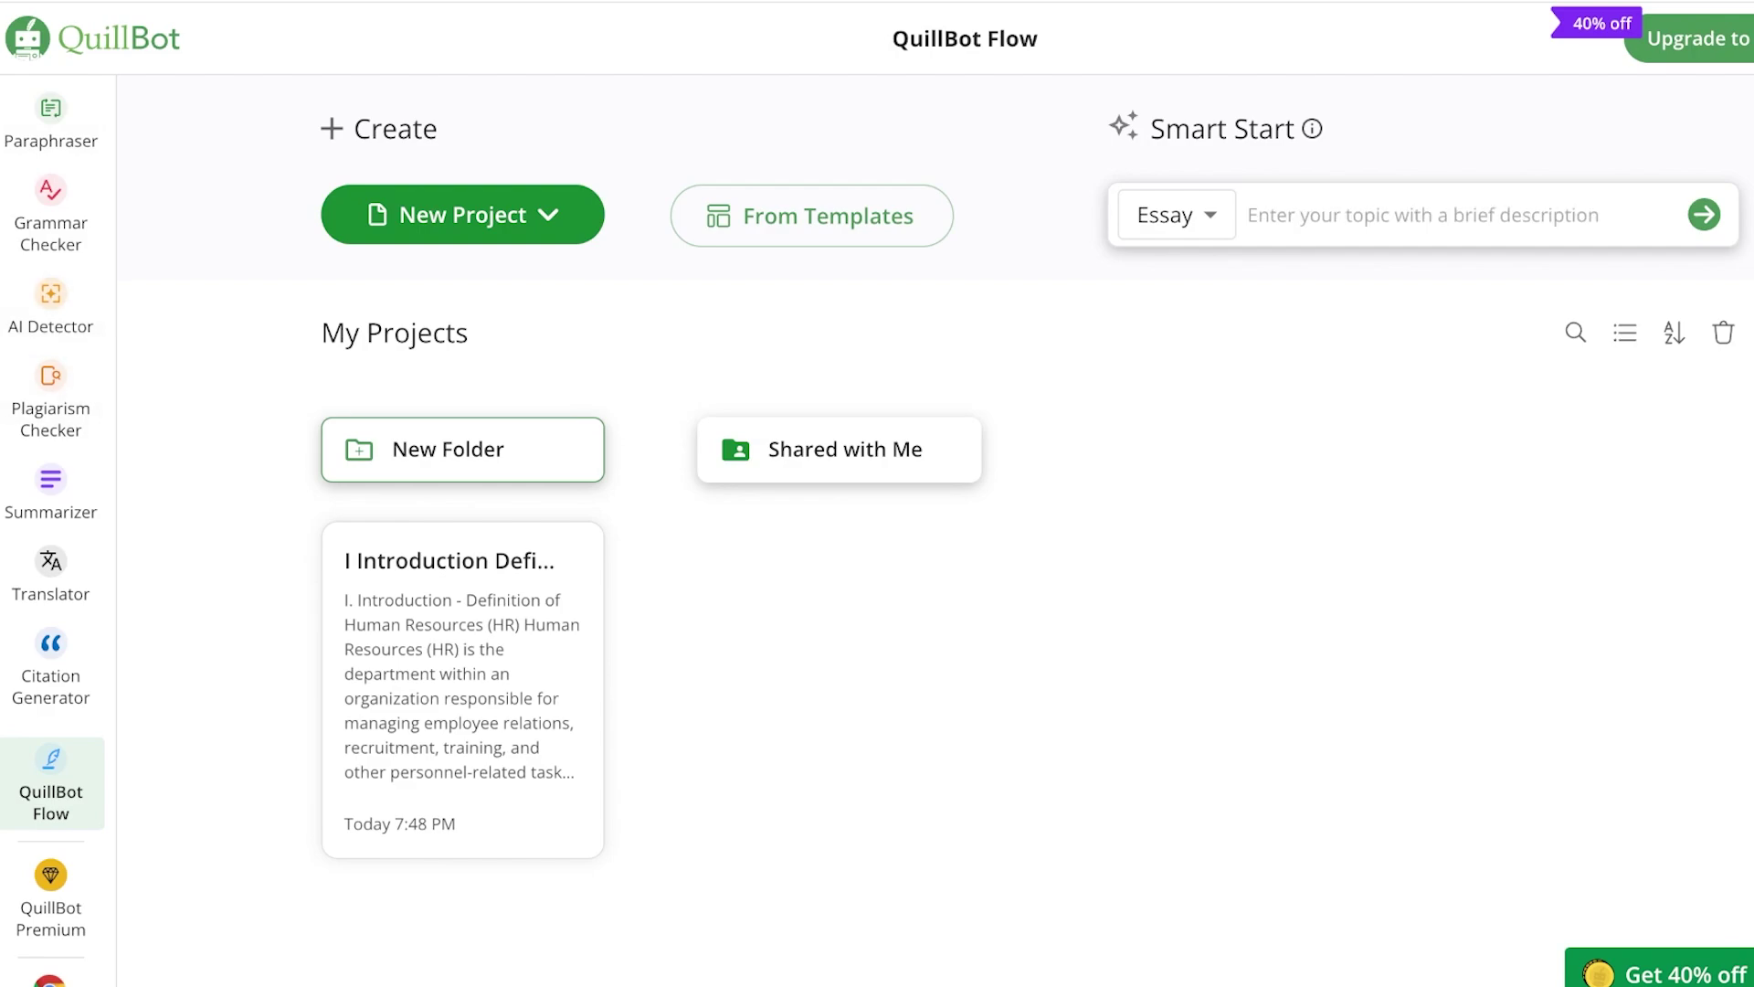
left_click(50, 665)
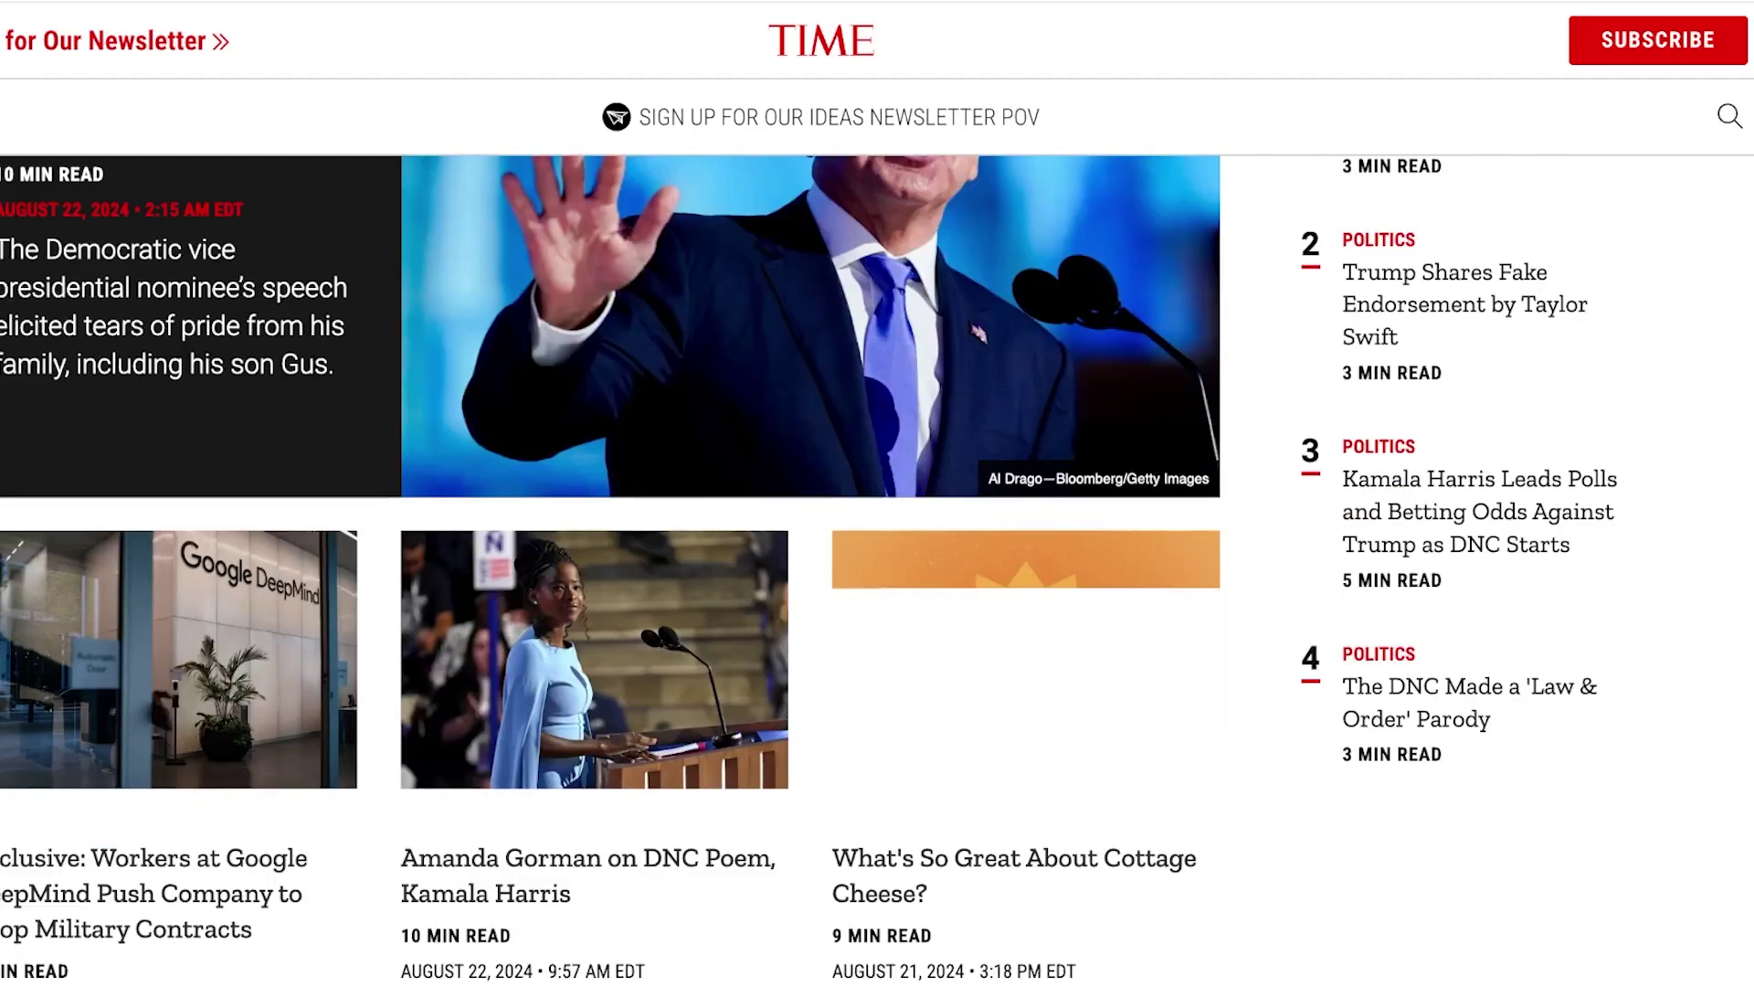
scroll(877, 494, "down", 10)
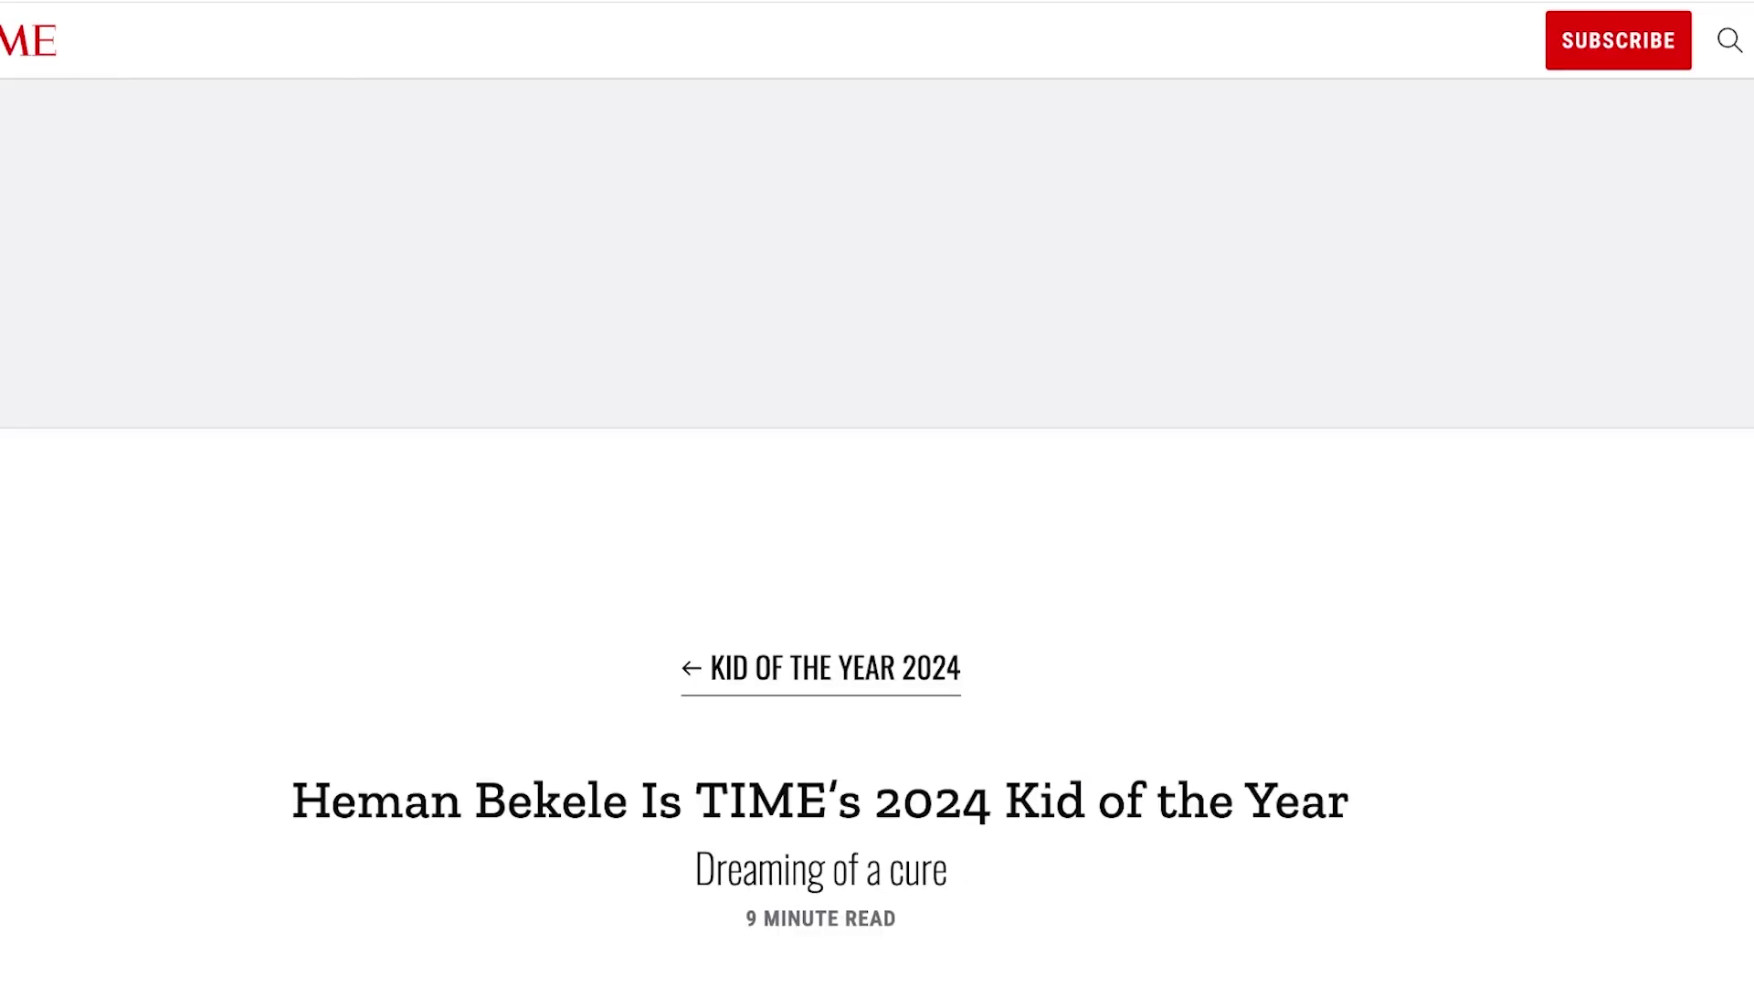
scroll(877, 494, "down", 3)
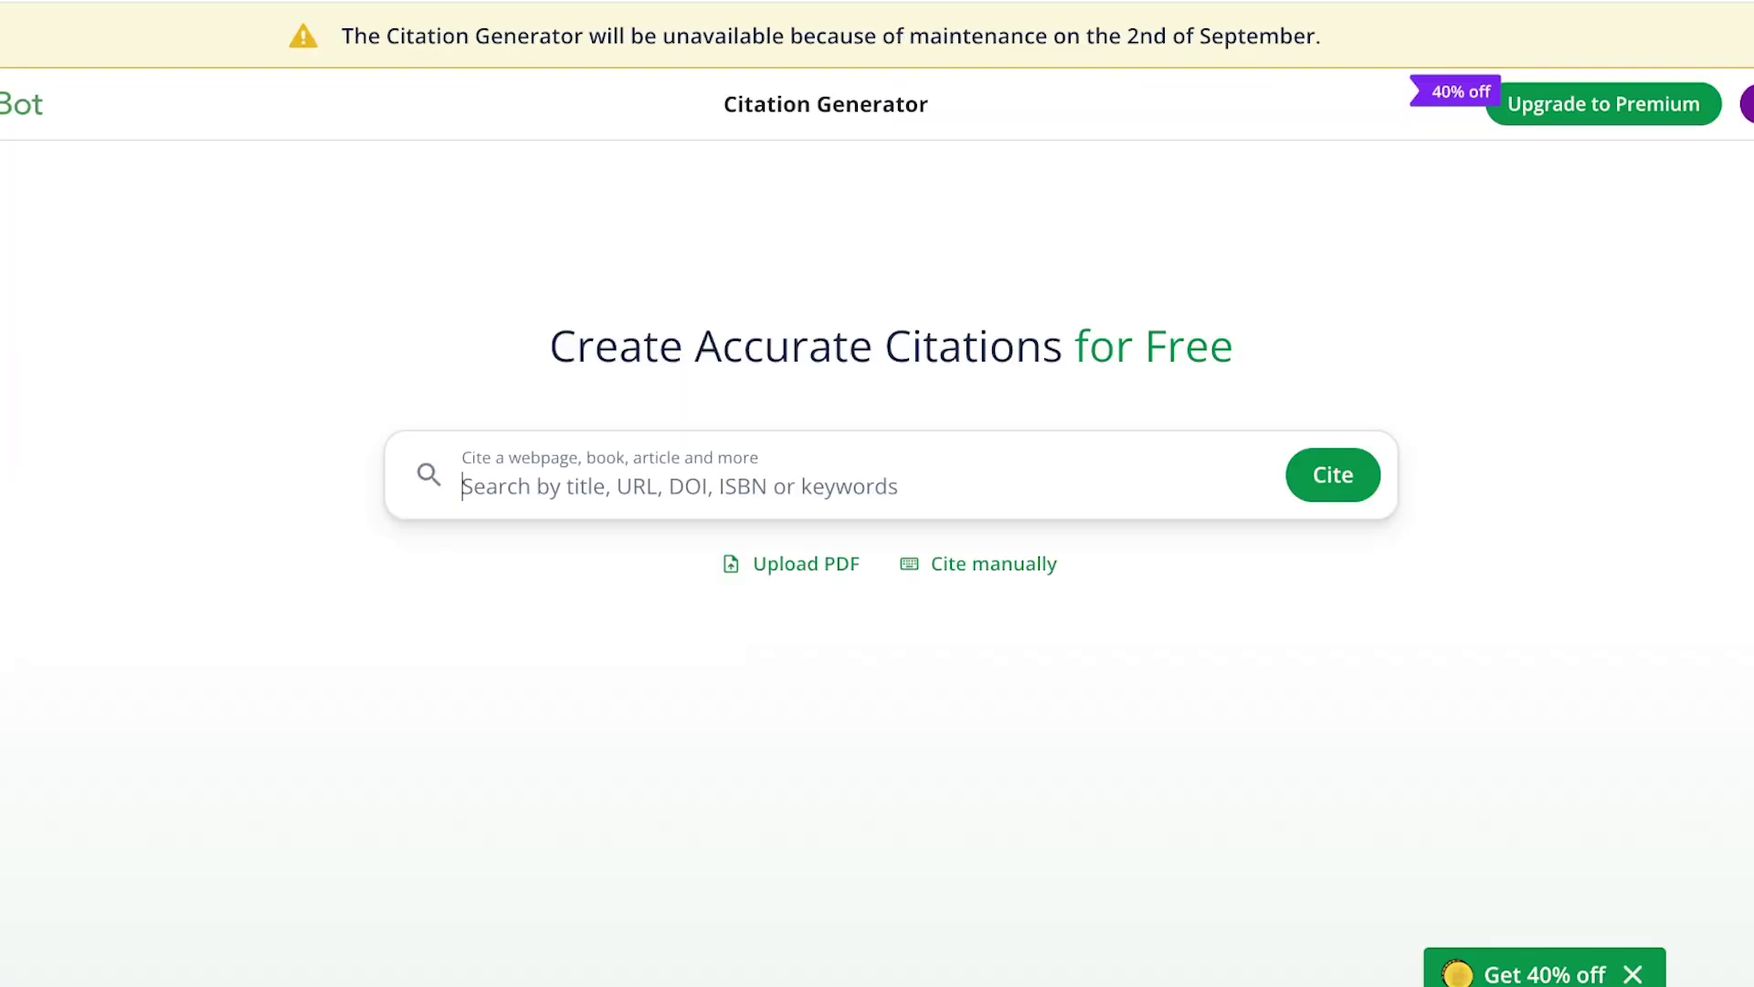
type("https://time.com/6996507/heman-bekele/")
key("Return")
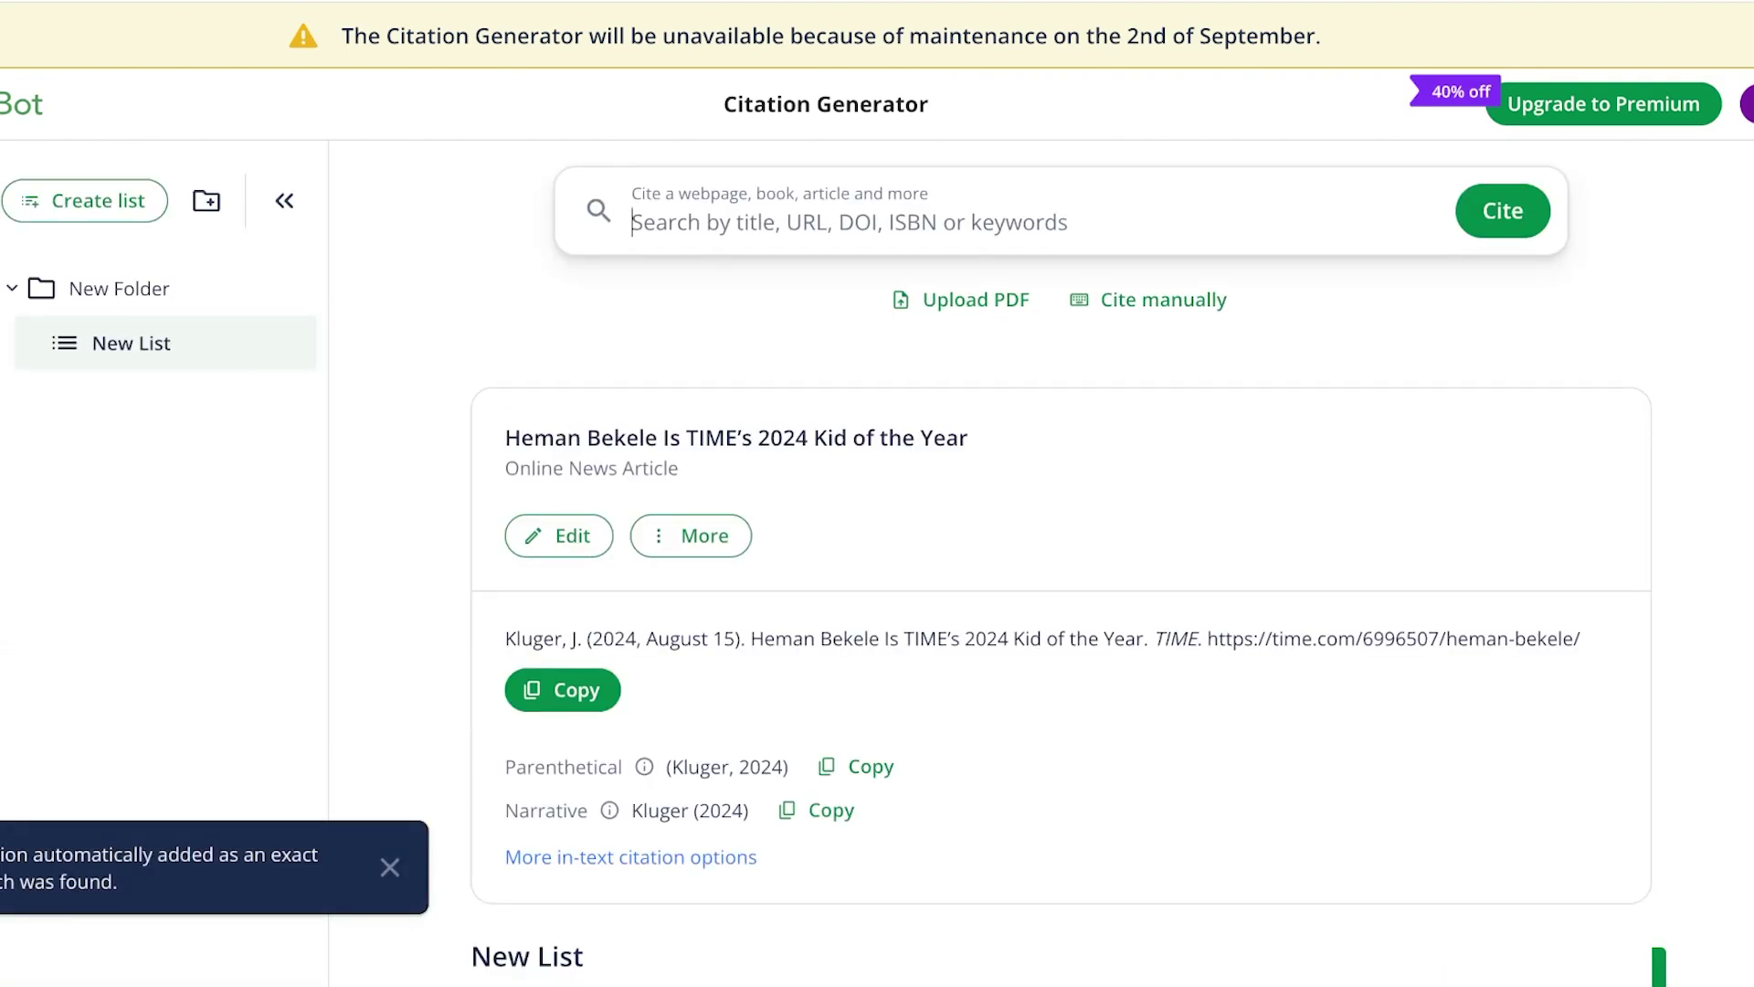
Copy the article's full reference and view the available citation styles, keeping APA 7th edition
left_click(562, 651)
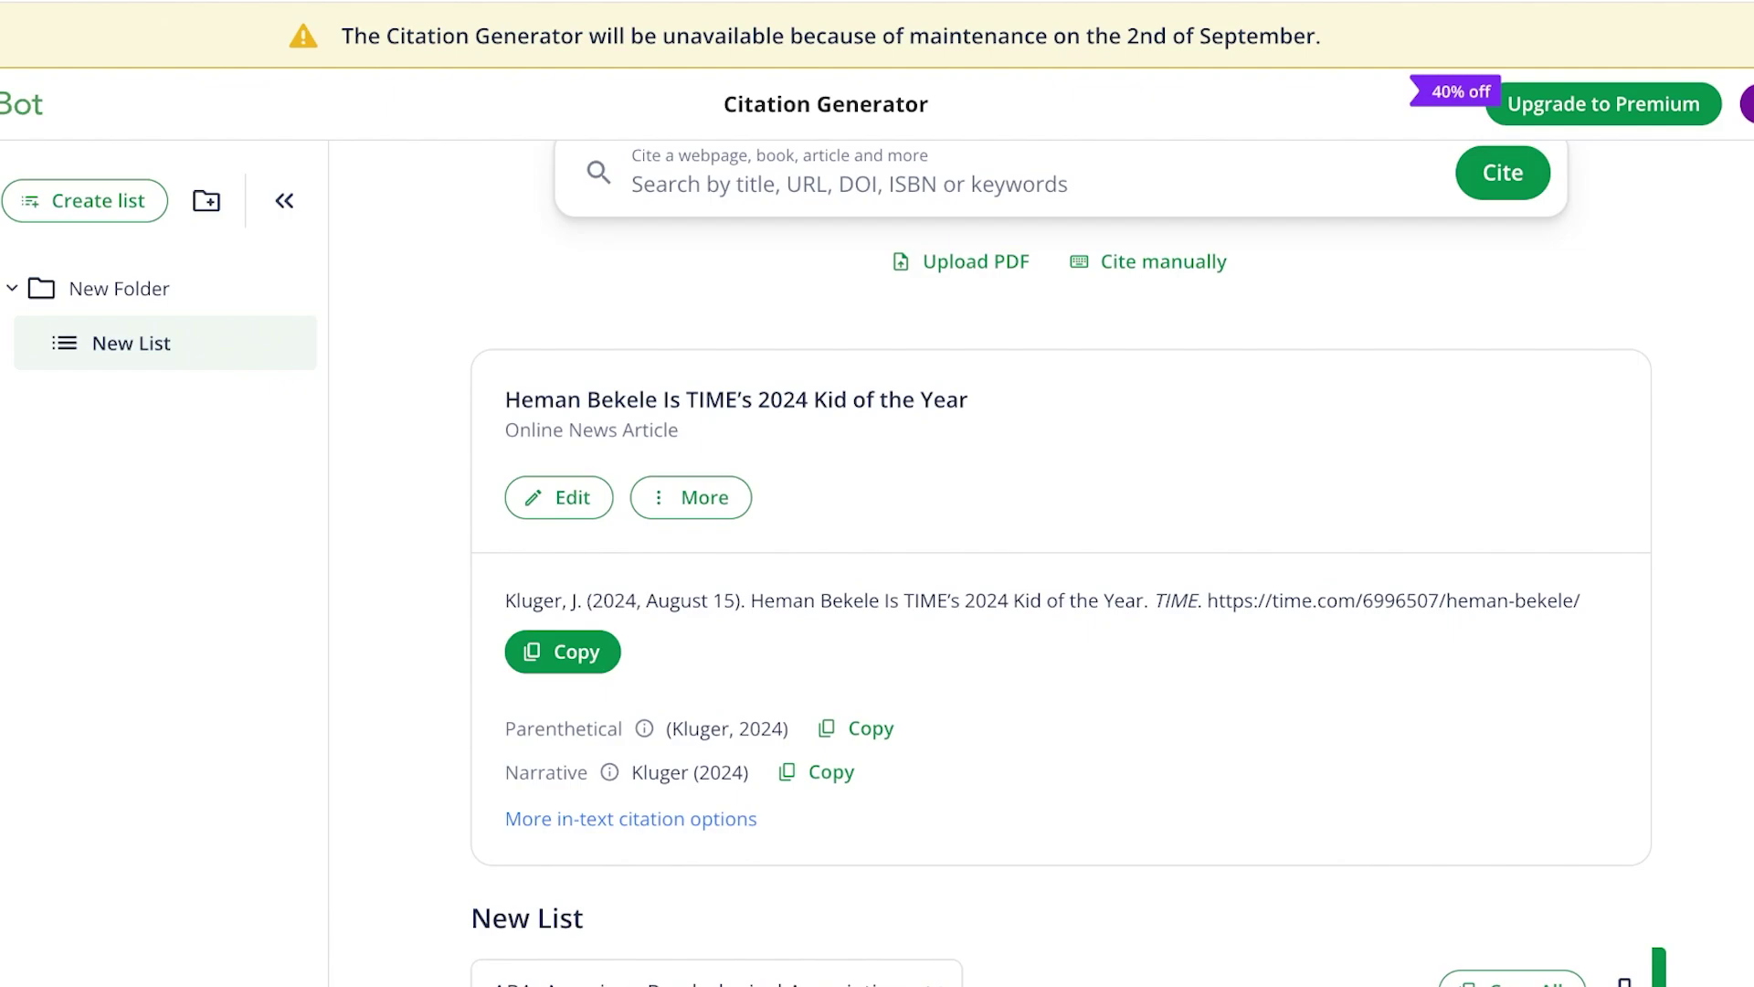
scroll(1060, 548, "down", 1)
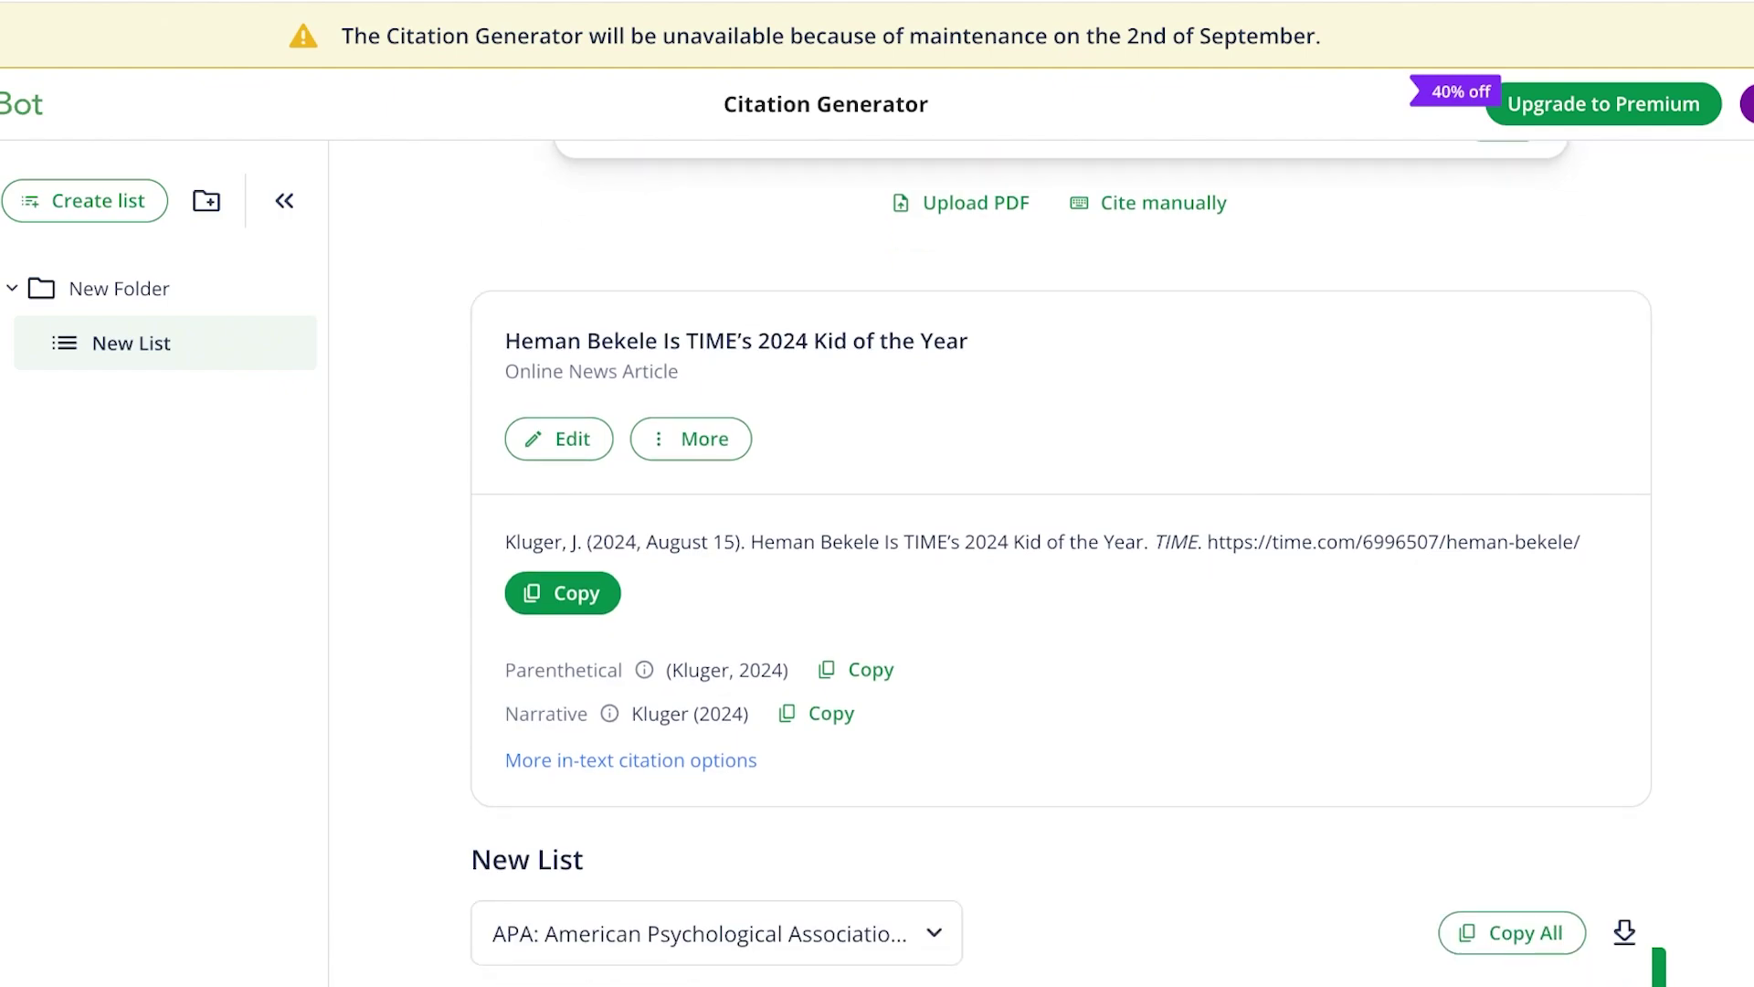
scroll(713, 822, "down", 2)
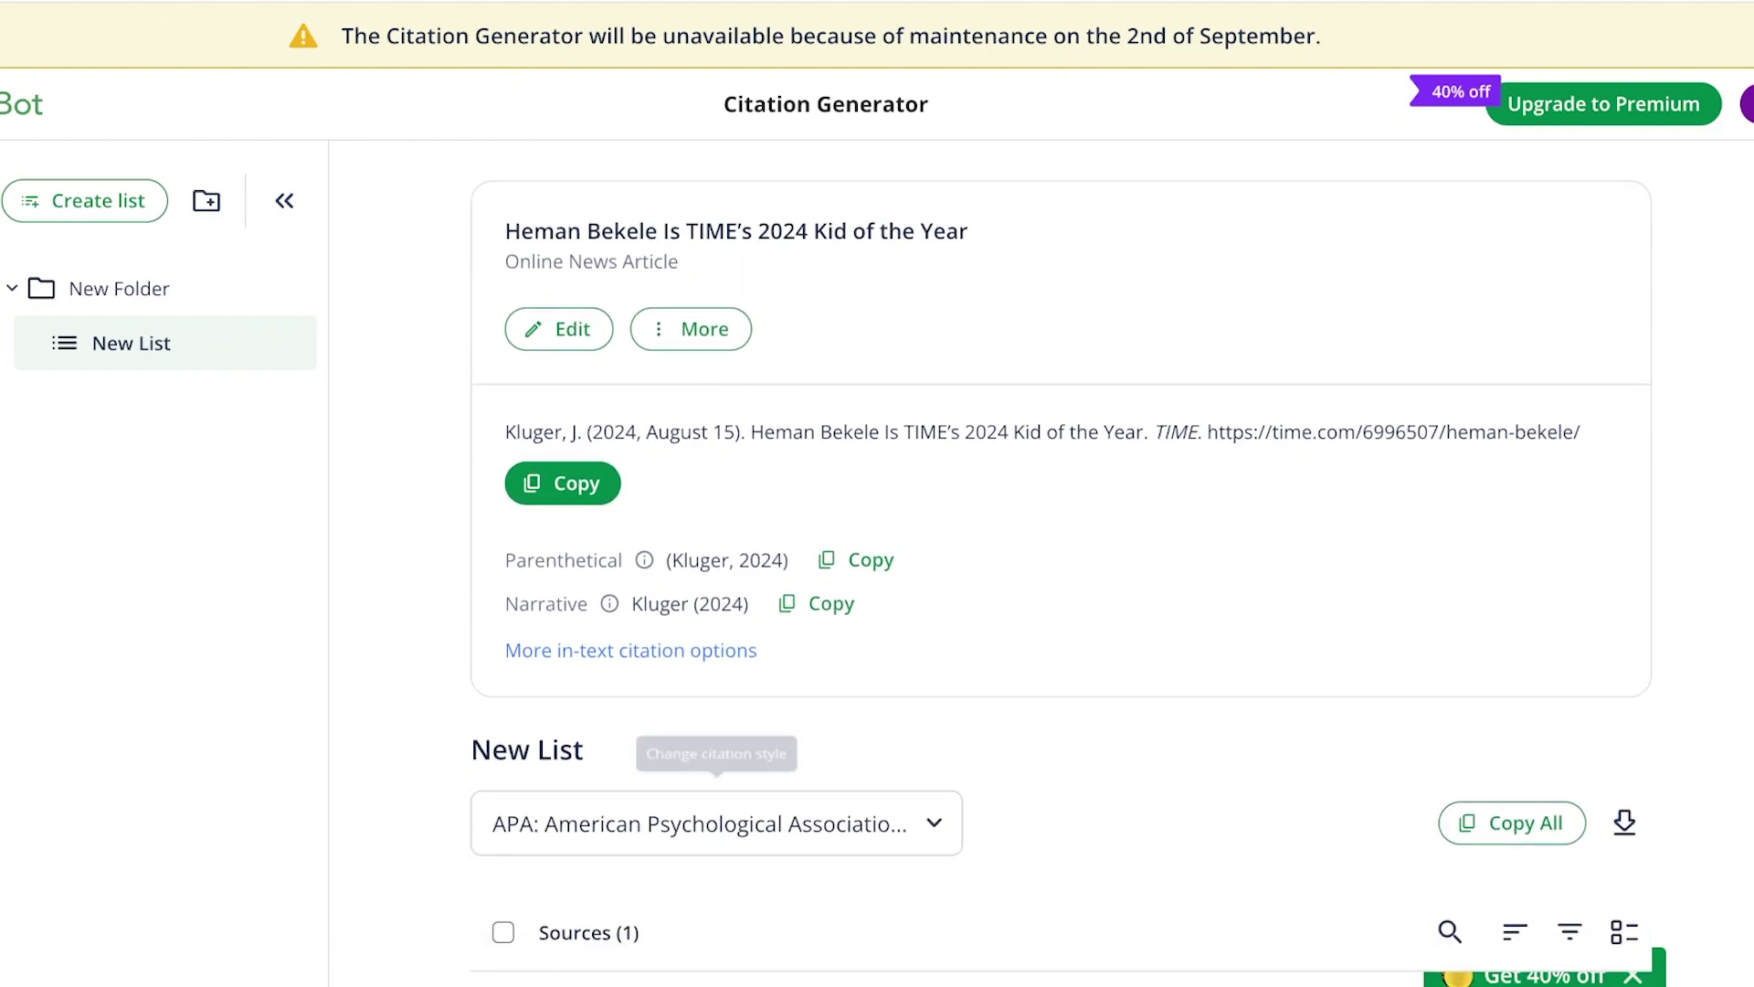
left_click(712, 822)
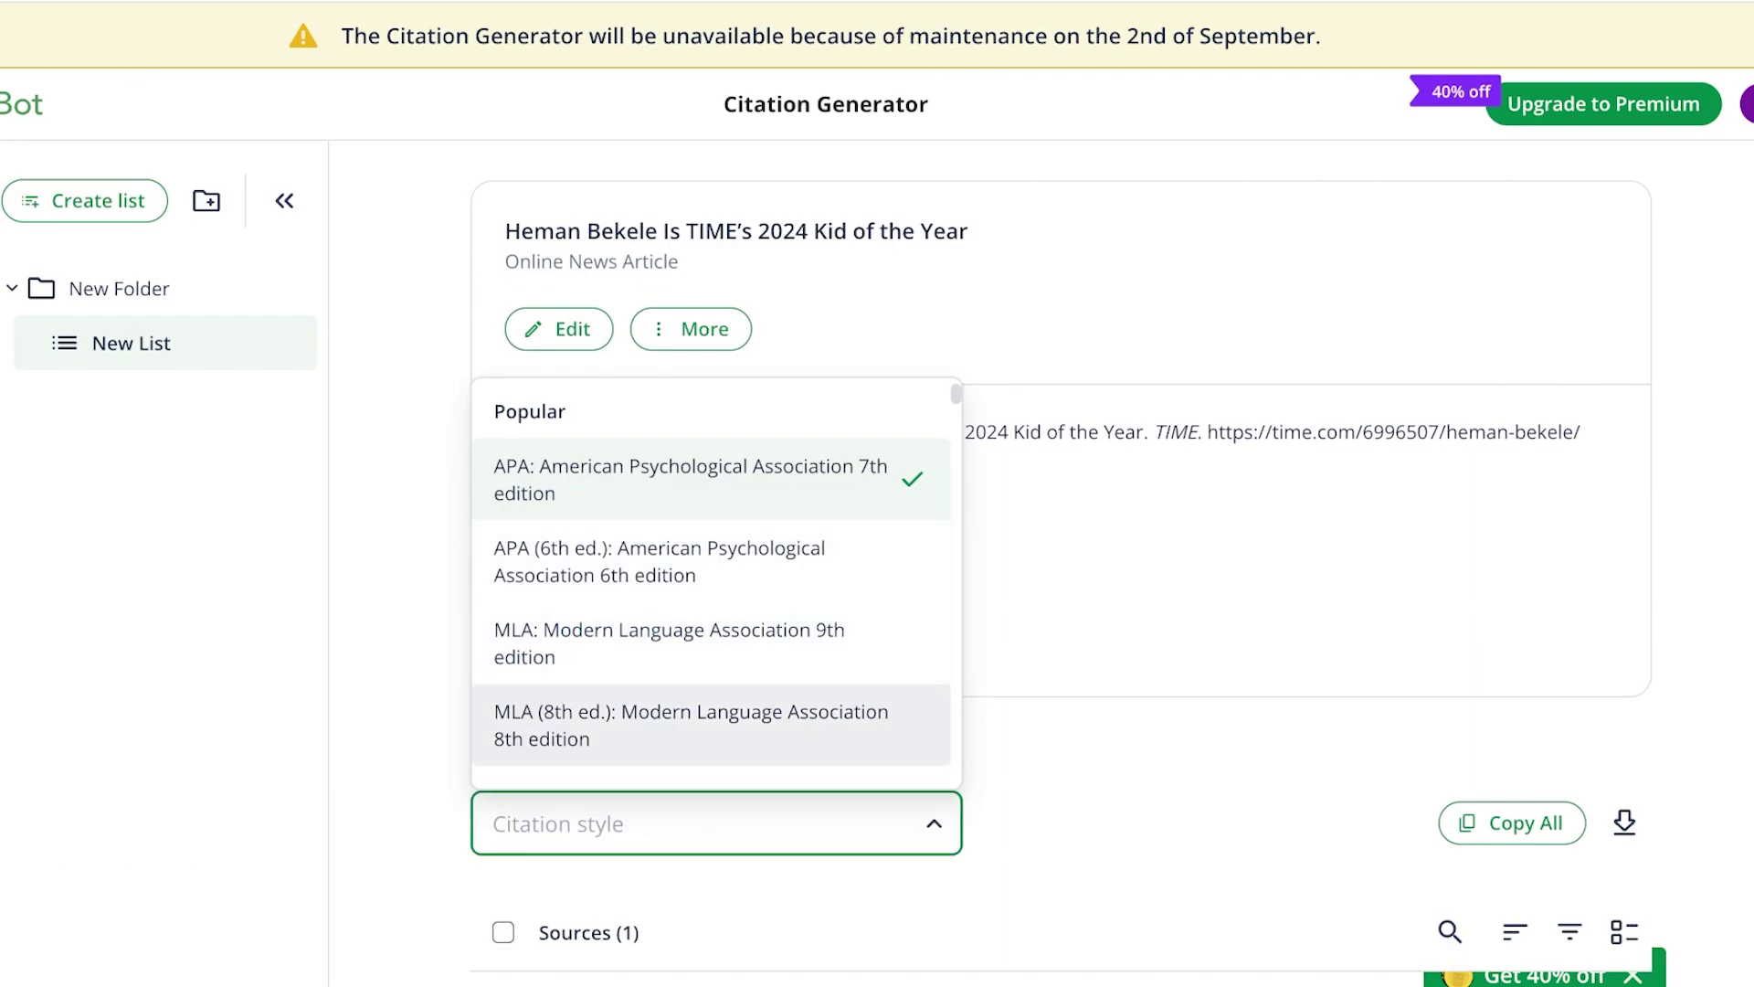
key("Escape")
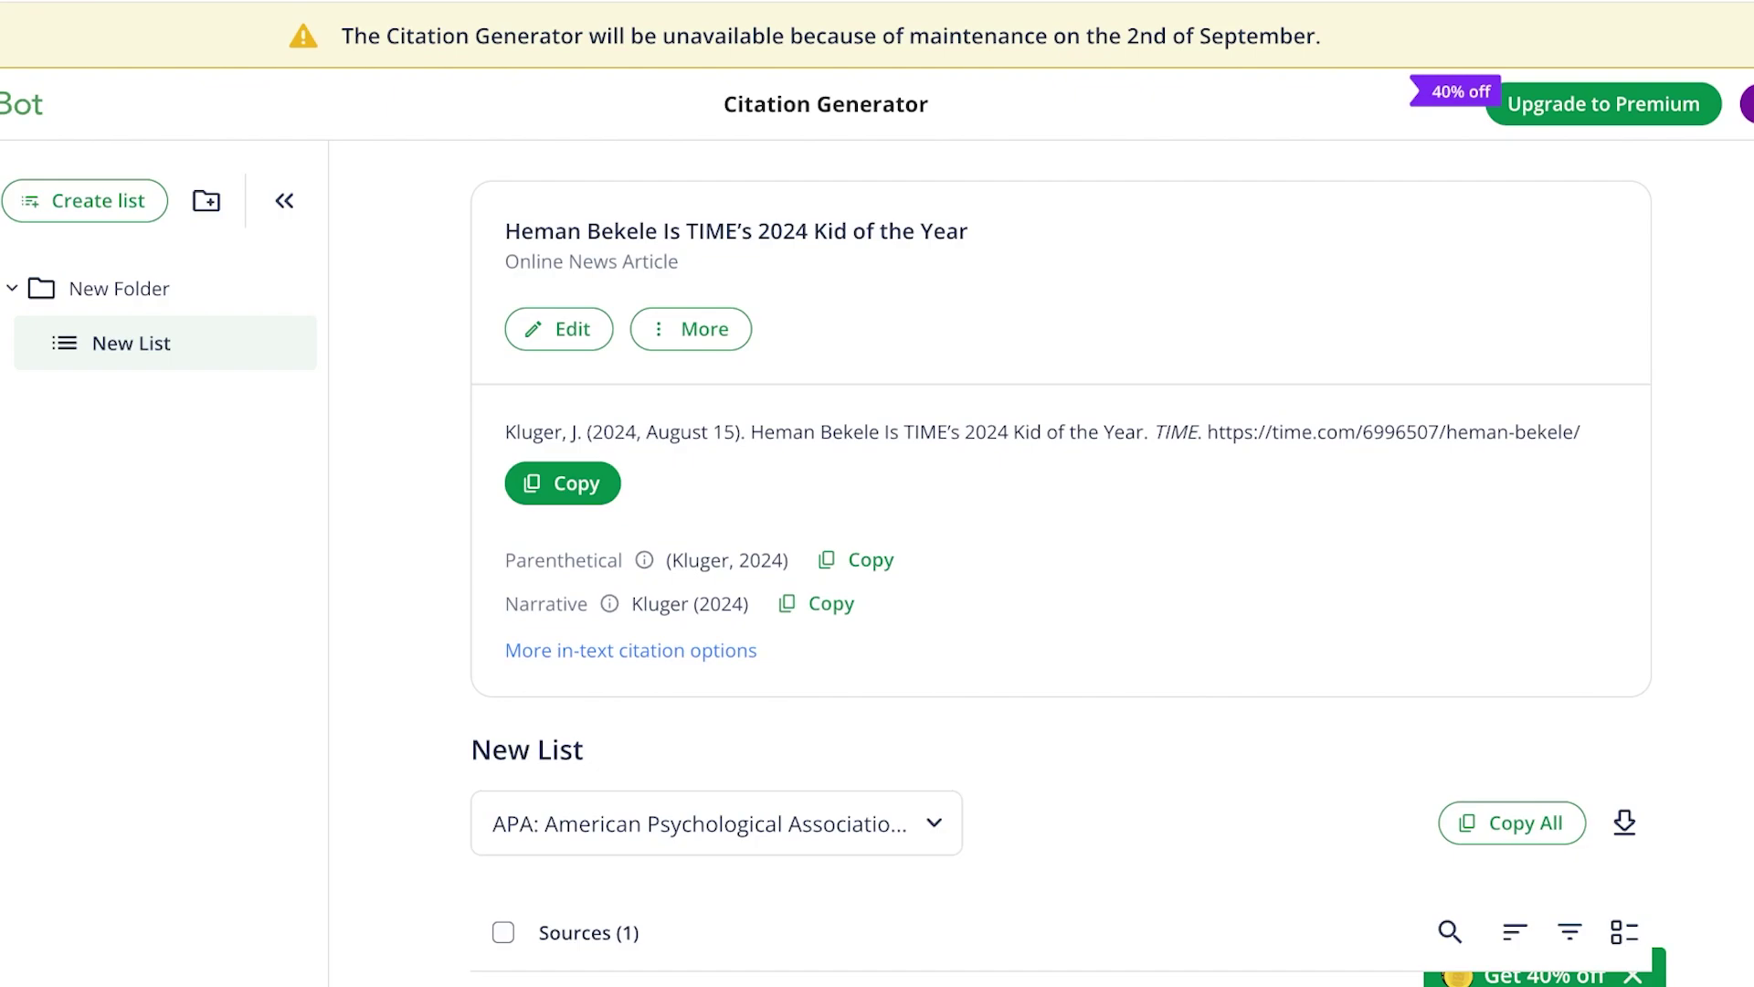
Switch to the Translator, enter "Hi, my name is" followed by a first name, and translate it into Korean
scroll(877, 493, "down", 1)
scroll(877, 494, "left", 1)
scroll(877, 493, "left", 1)
scroll(877, 493, "up", 1)
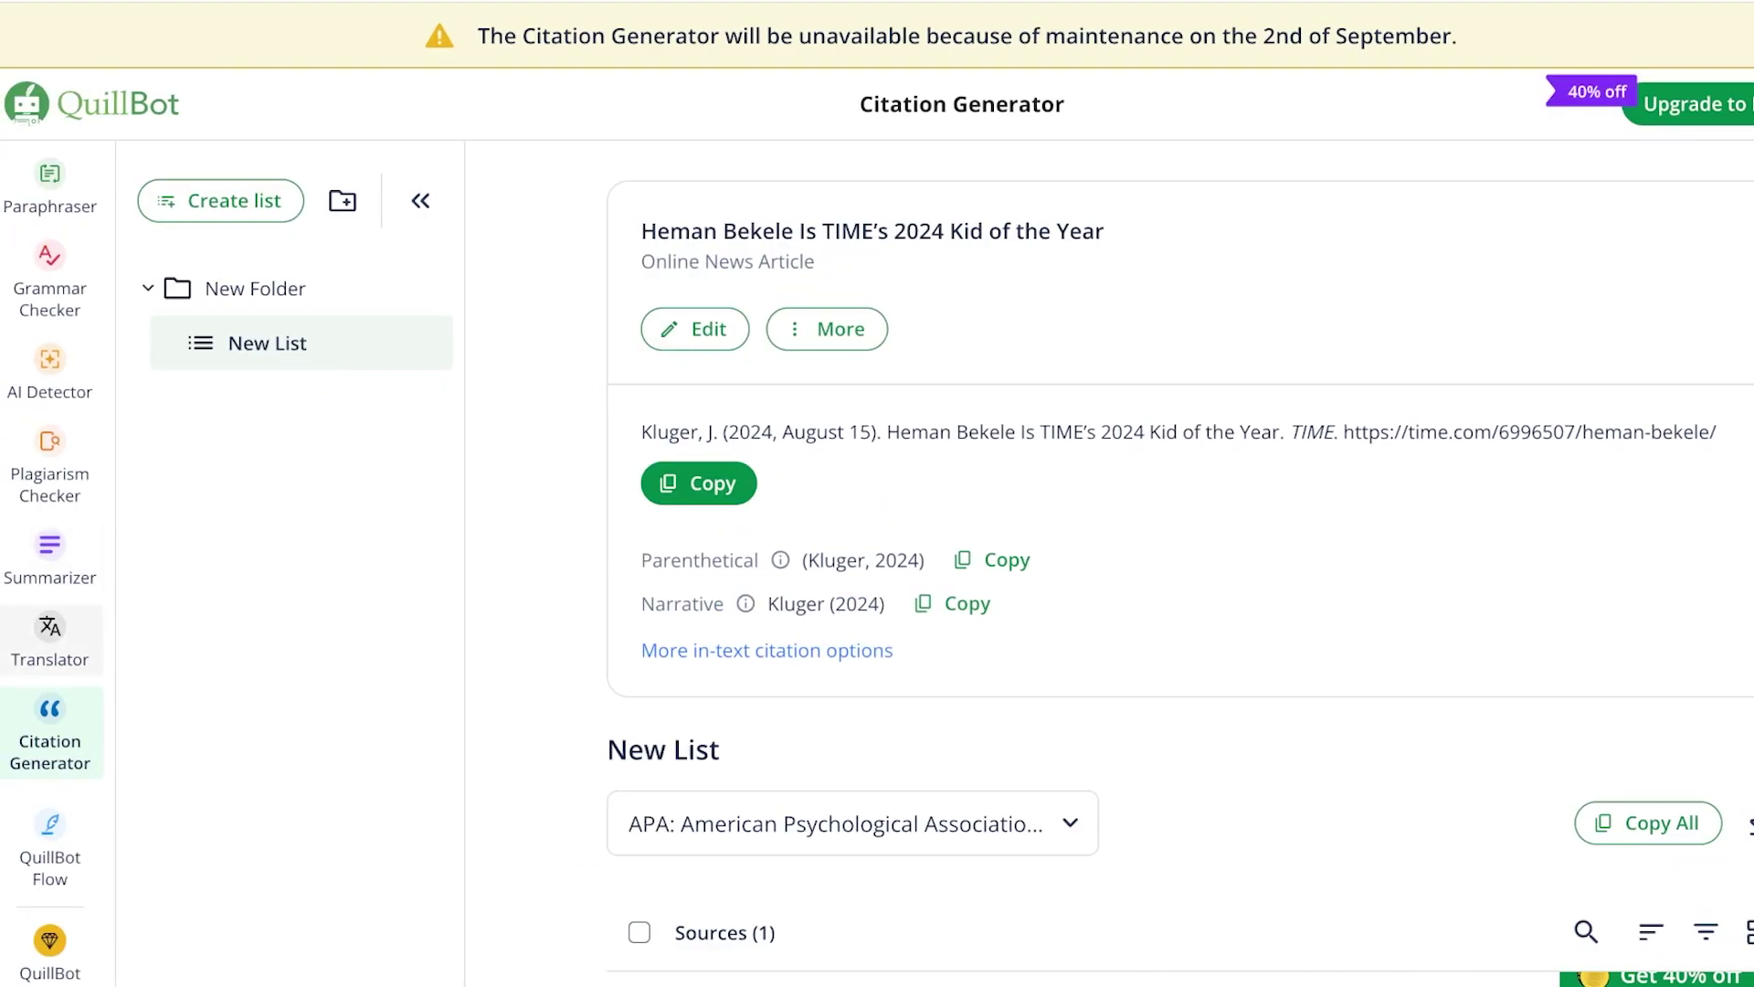
left_click(51, 651)
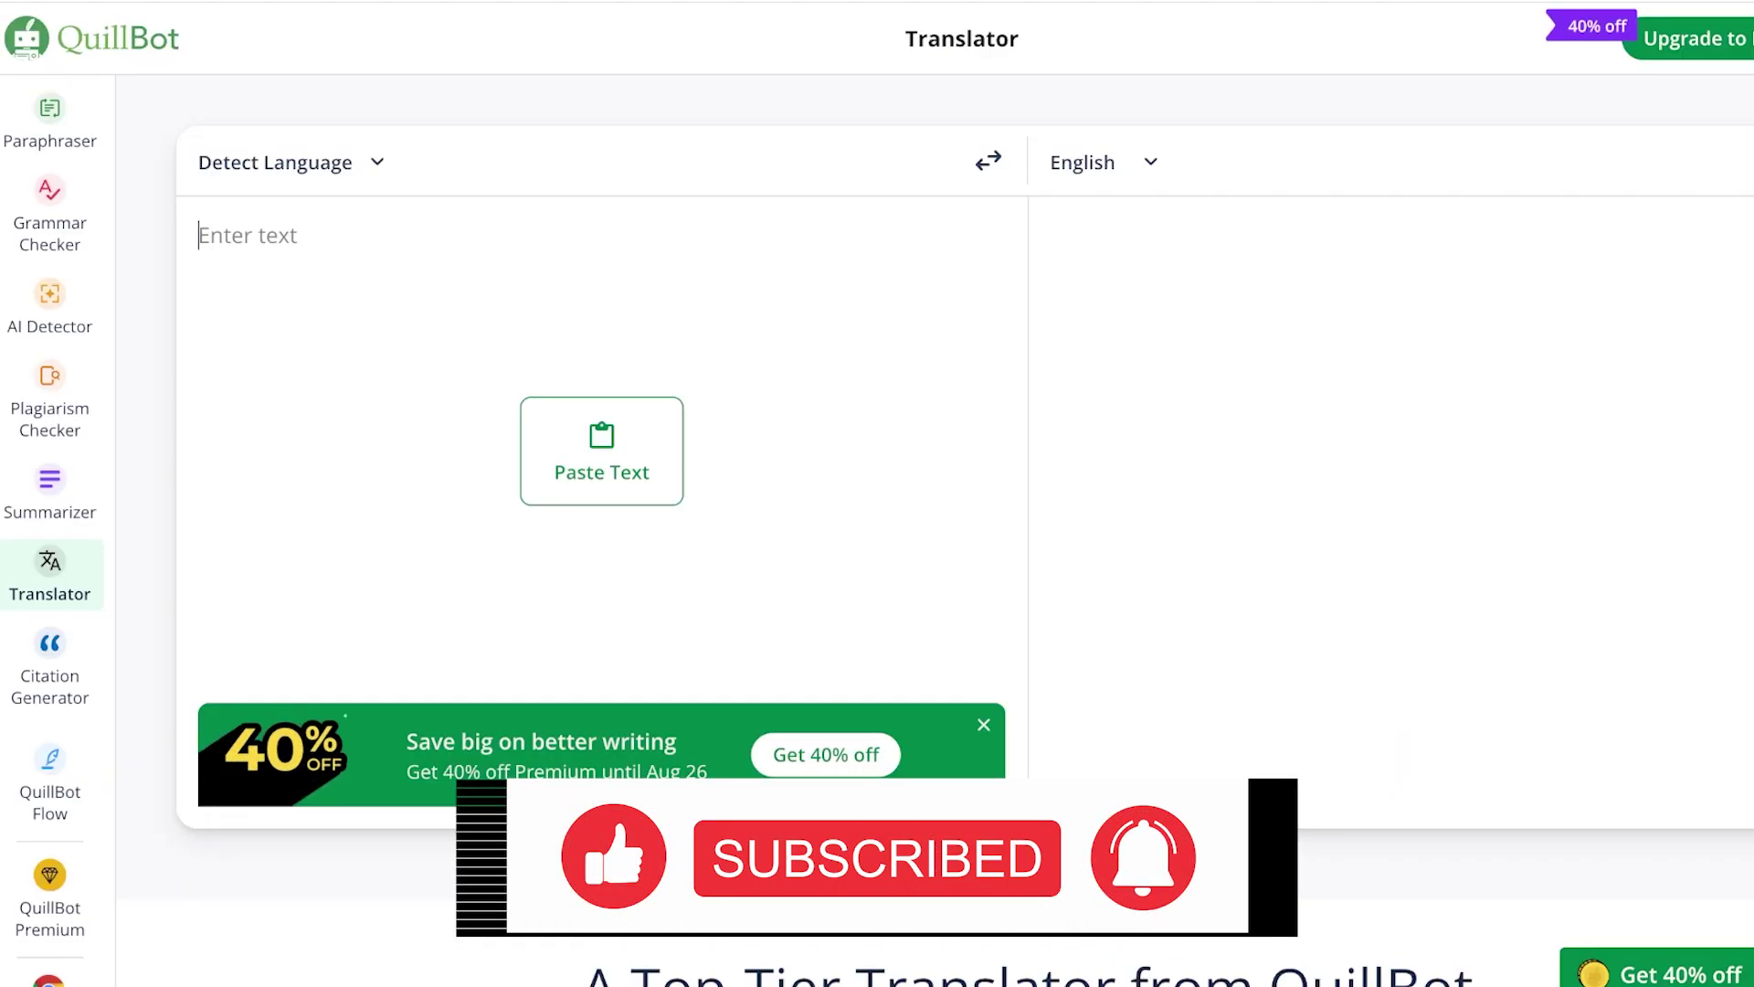
type("Hi, ")
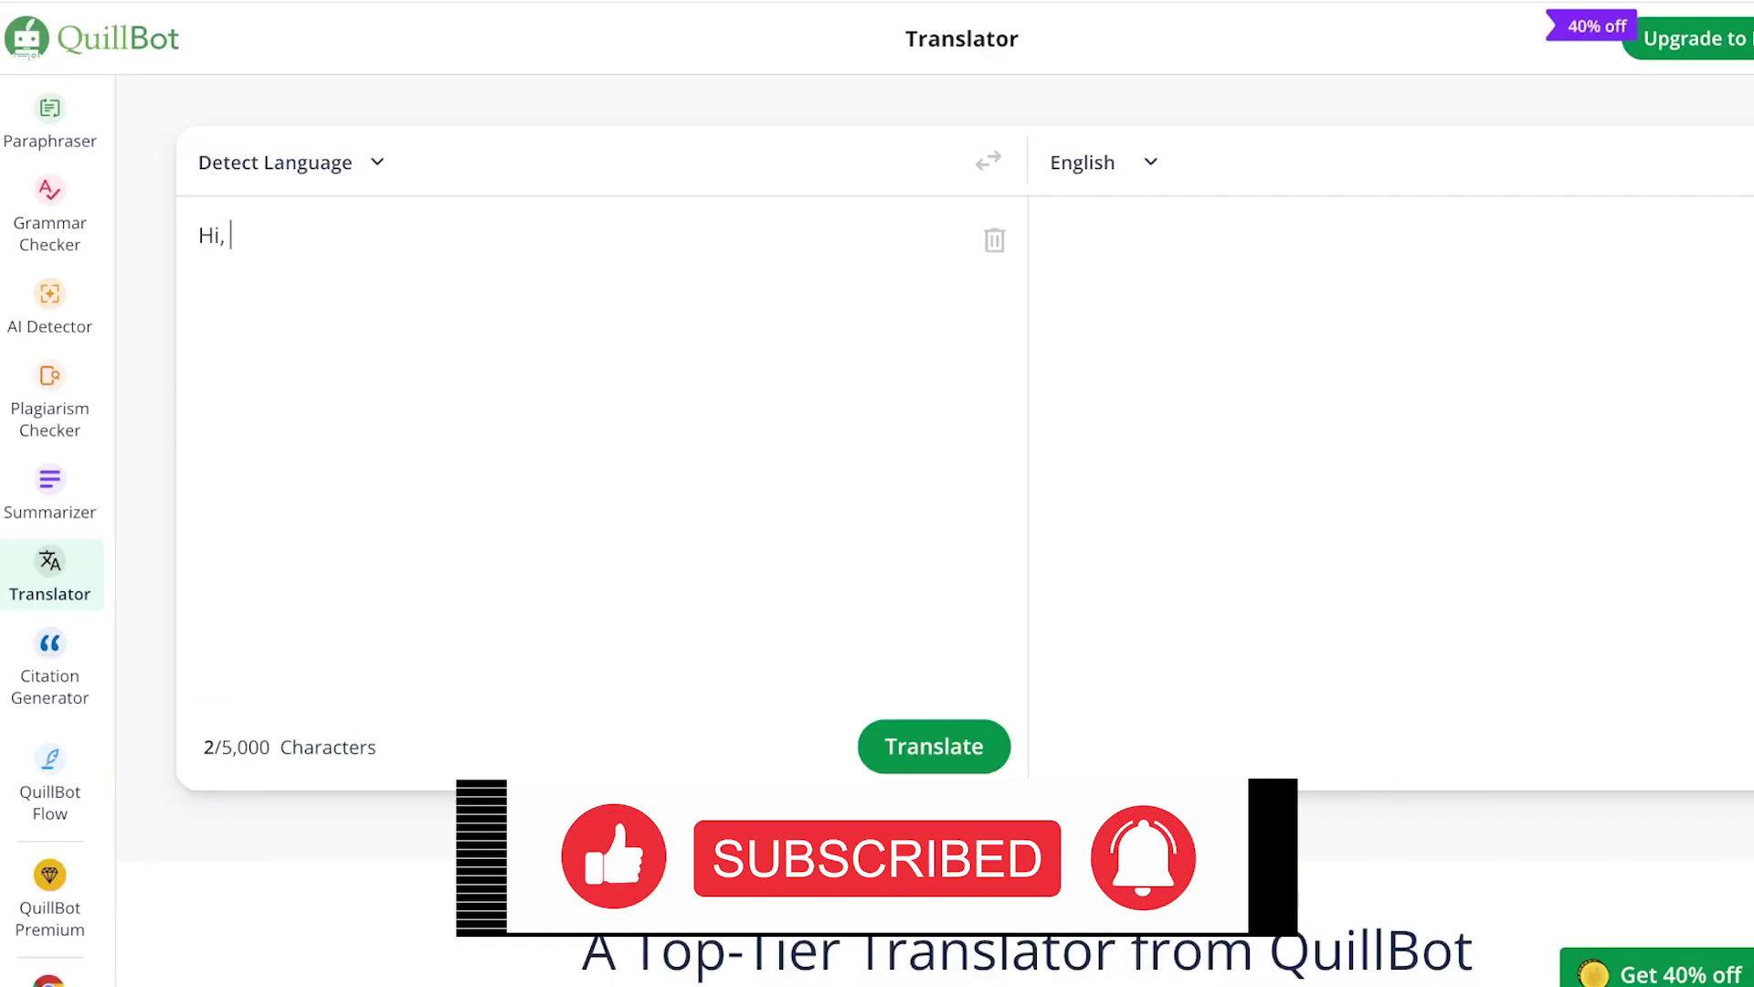
type("my name is lily")
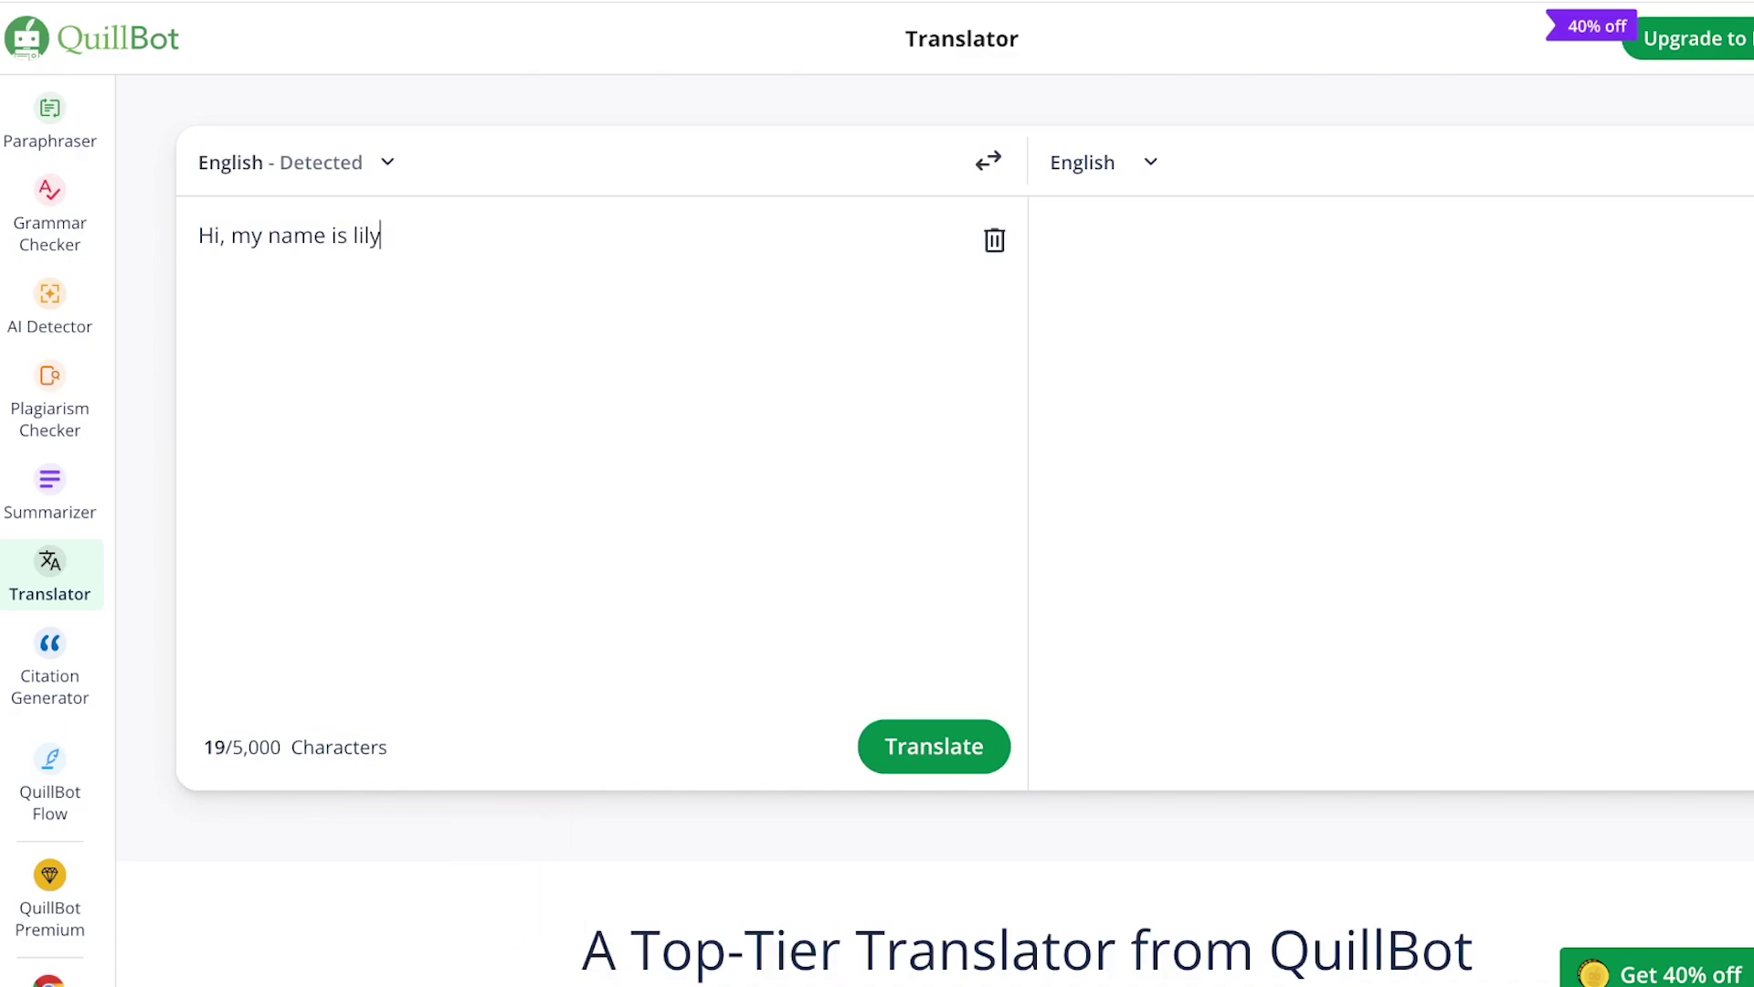
left_click(1103, 162)
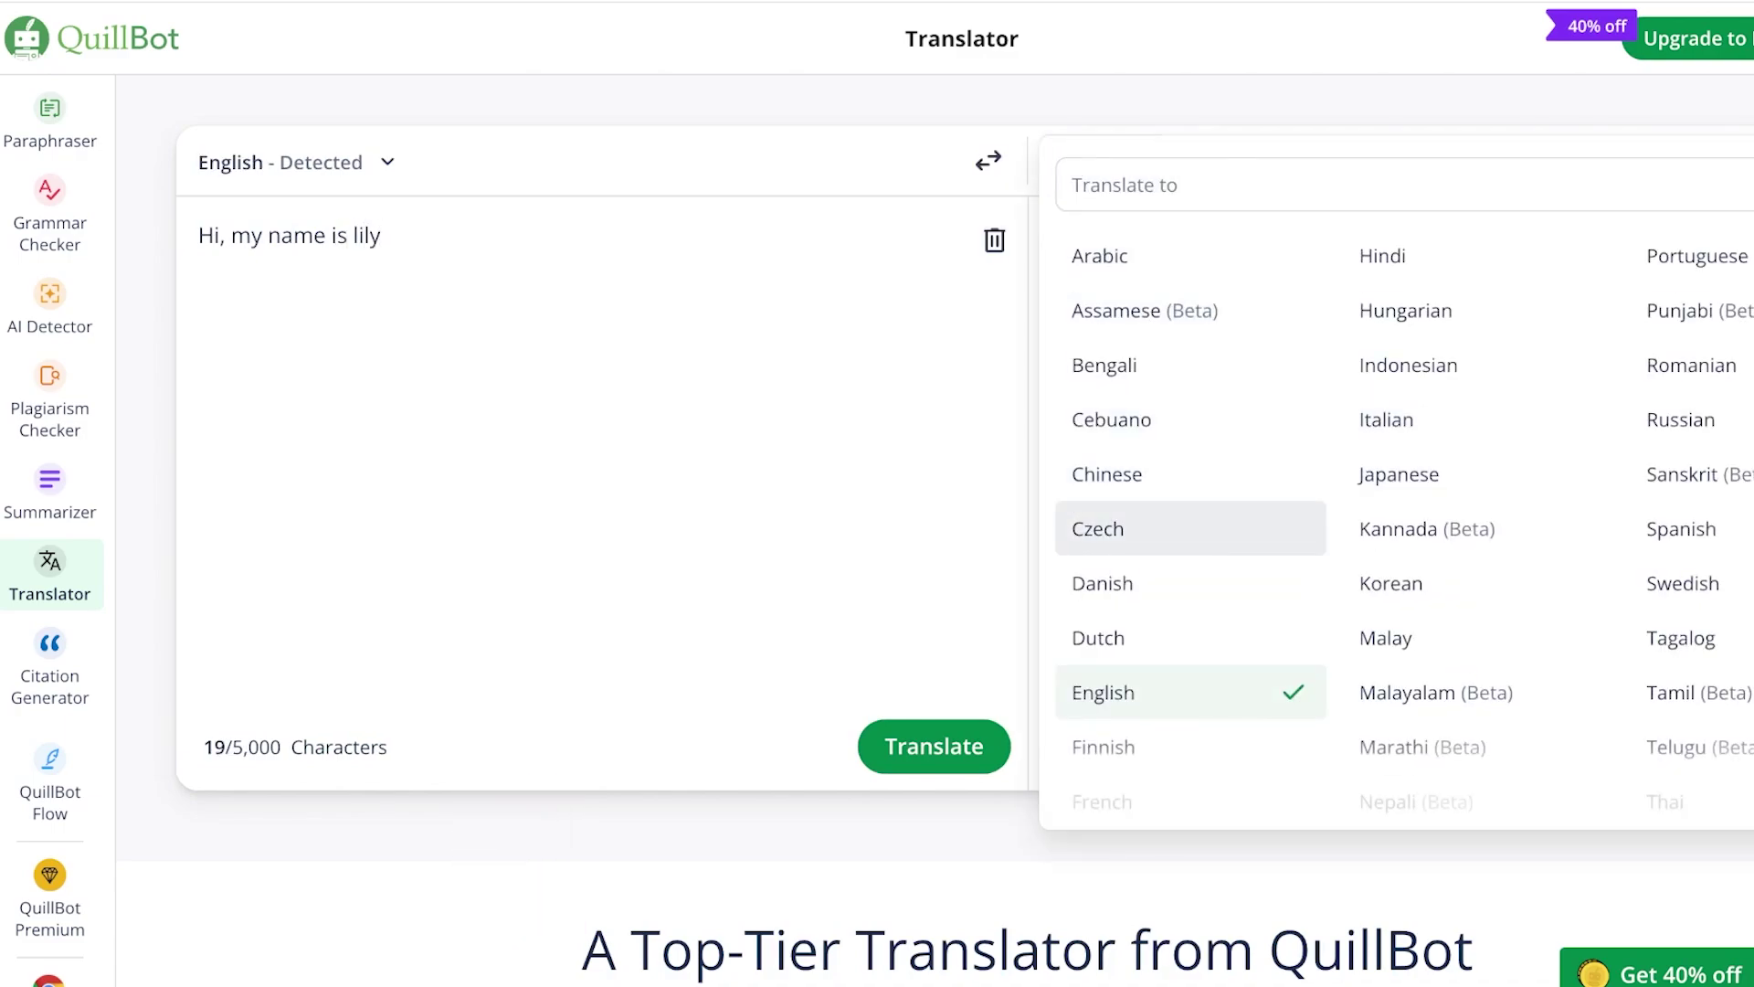
left_click(1425, 582)
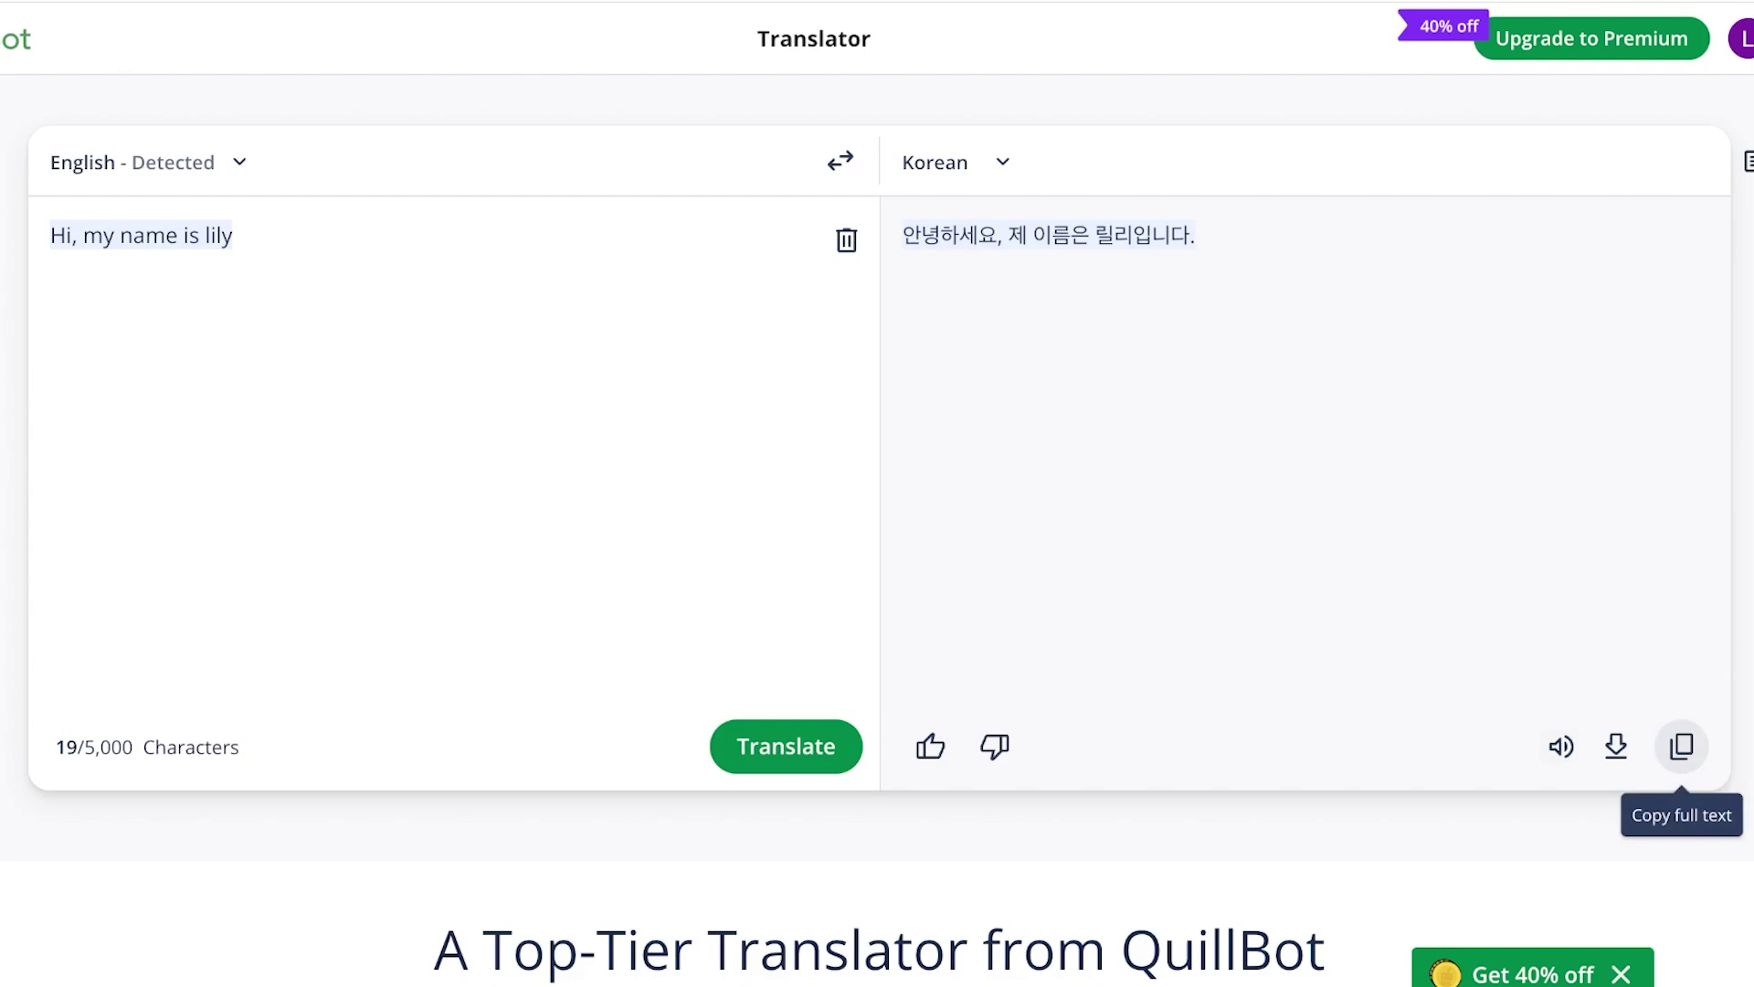
Copy the full Korean translation and listen to it read aloud
left_click(1681, 746)
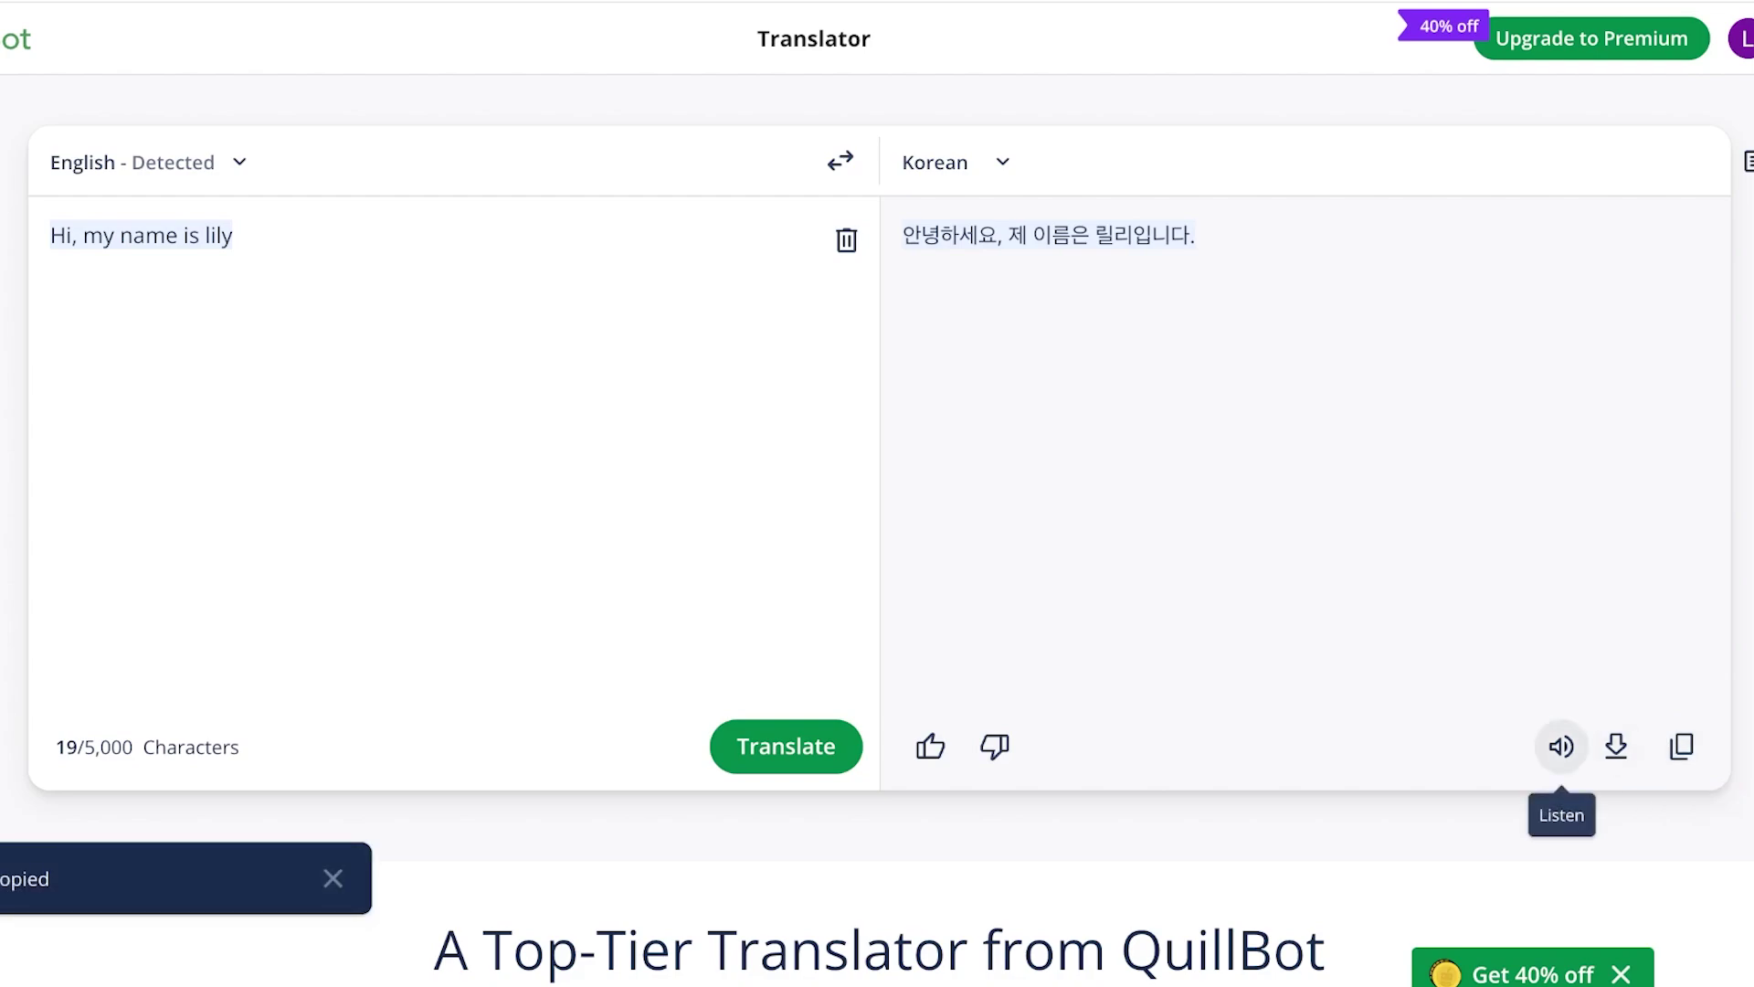
left_click(1561, 746)
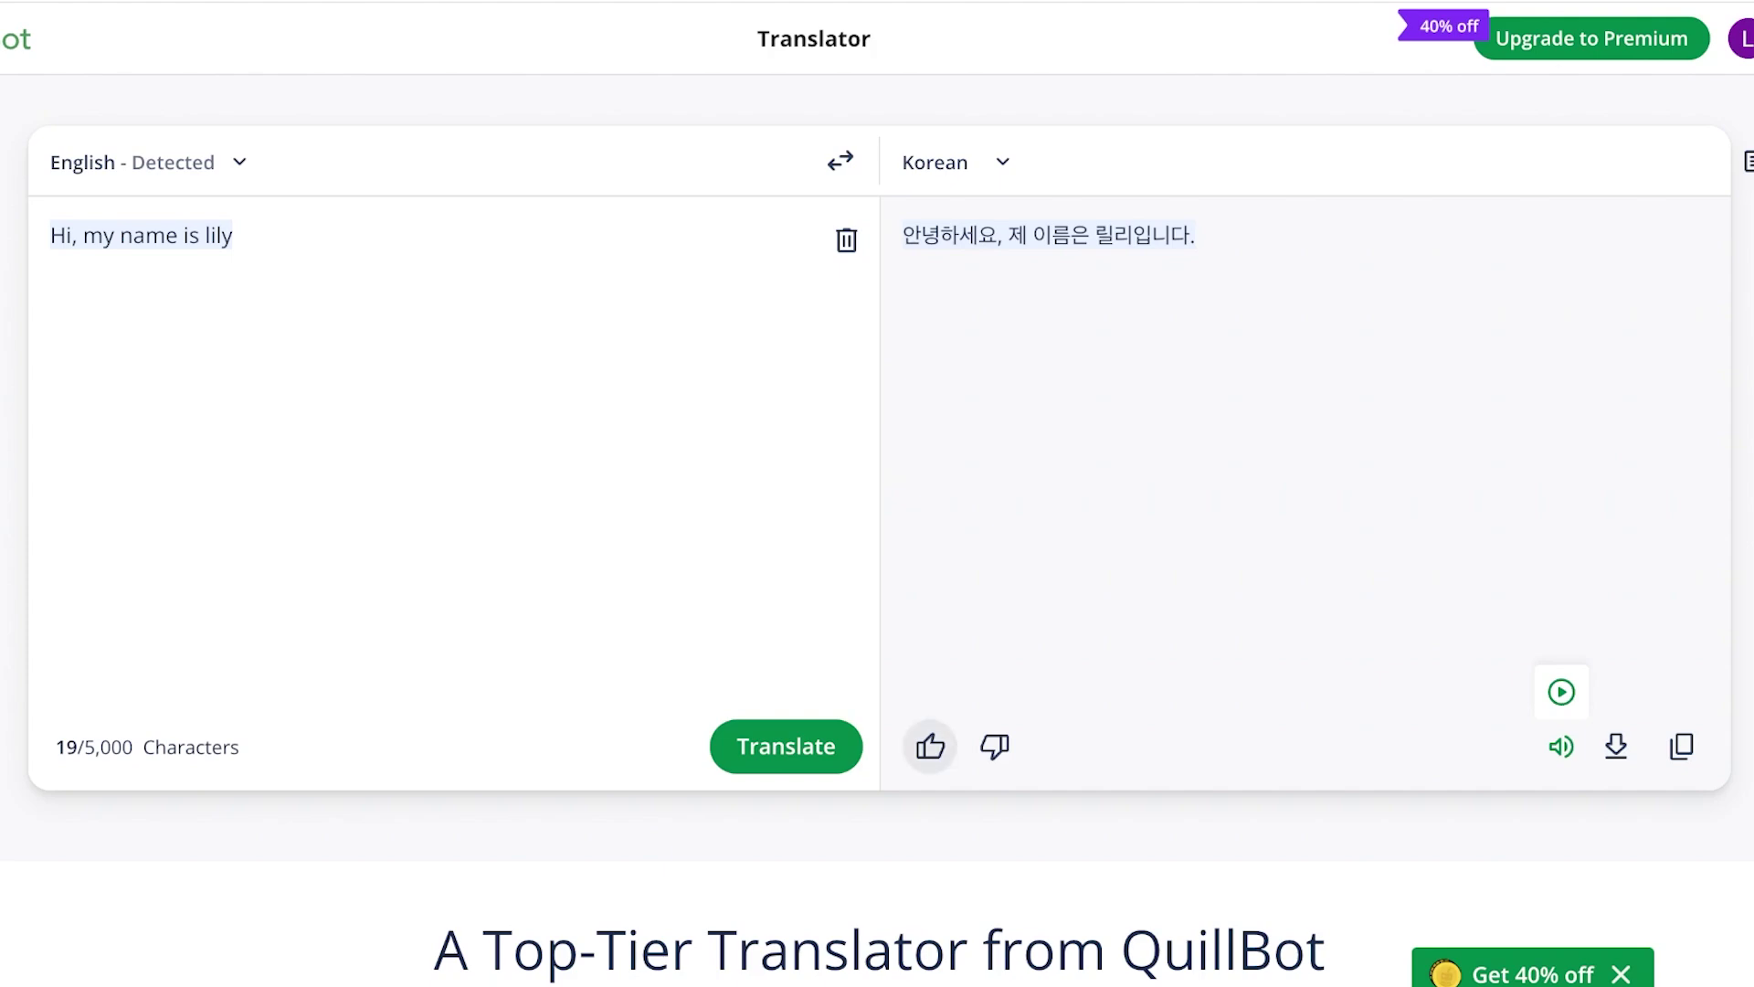
Rate the Korean translation positively, then switch to the Summarizer and view its Custom, Bullet Points and Paragraph modes
left_click(930, 747)
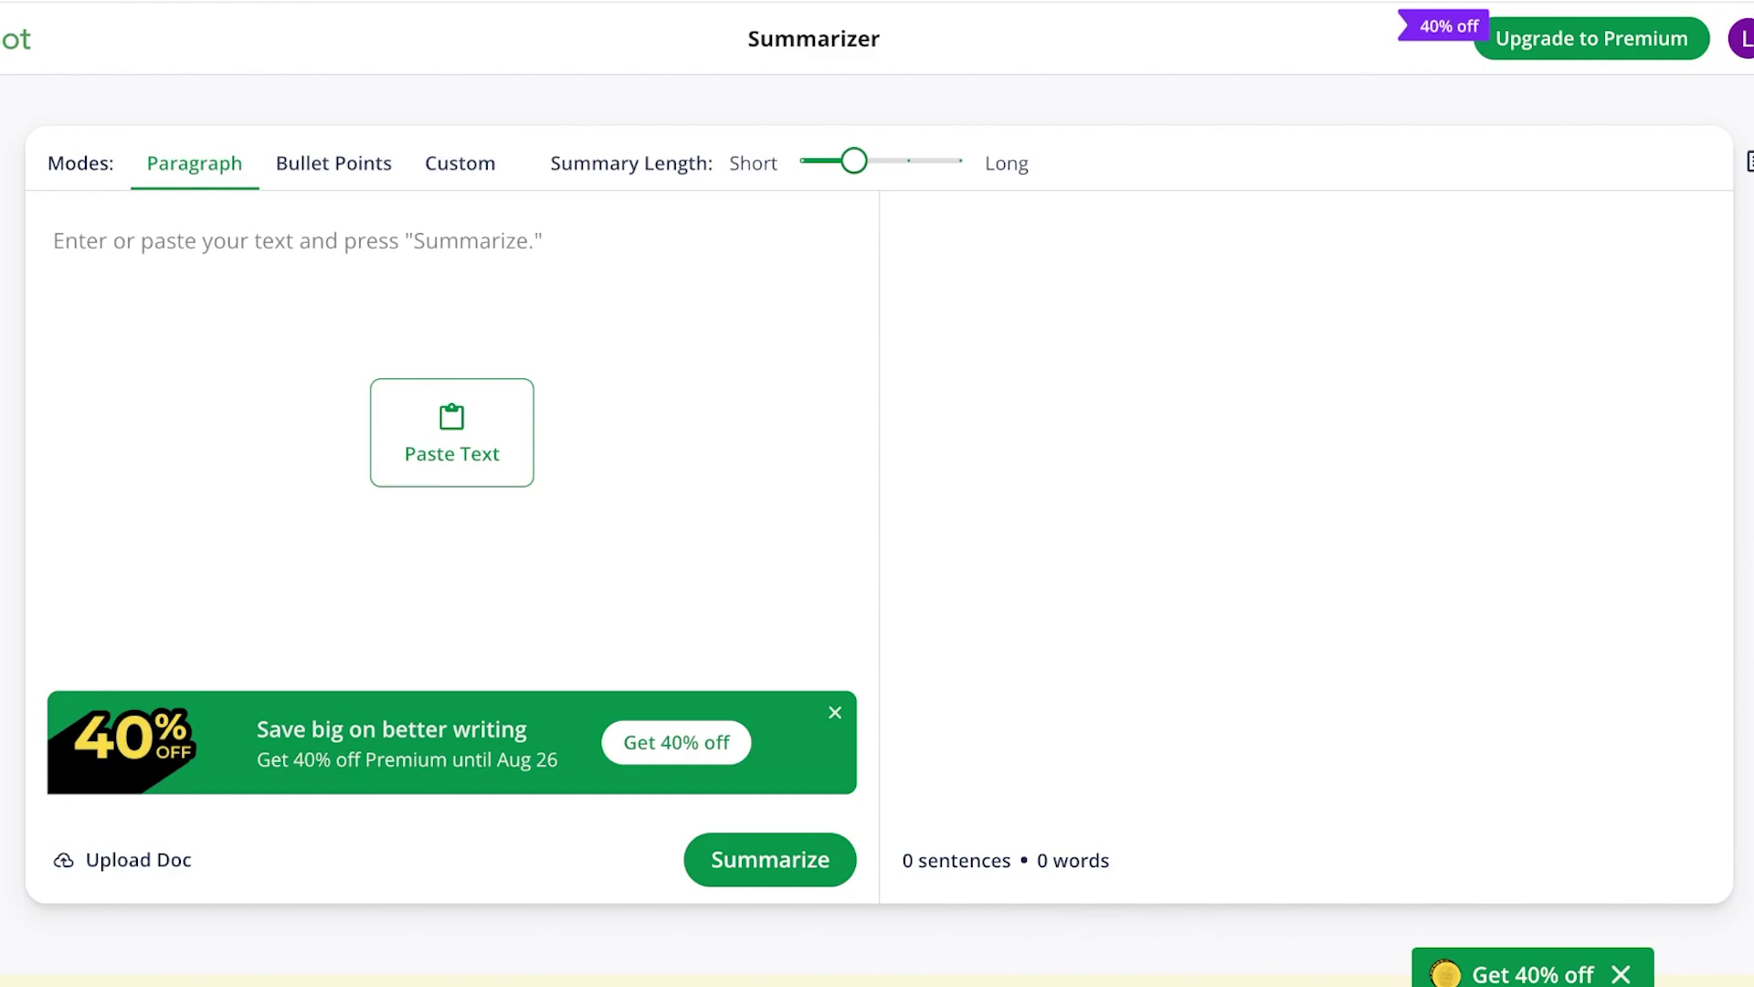
left_click(459, 162)
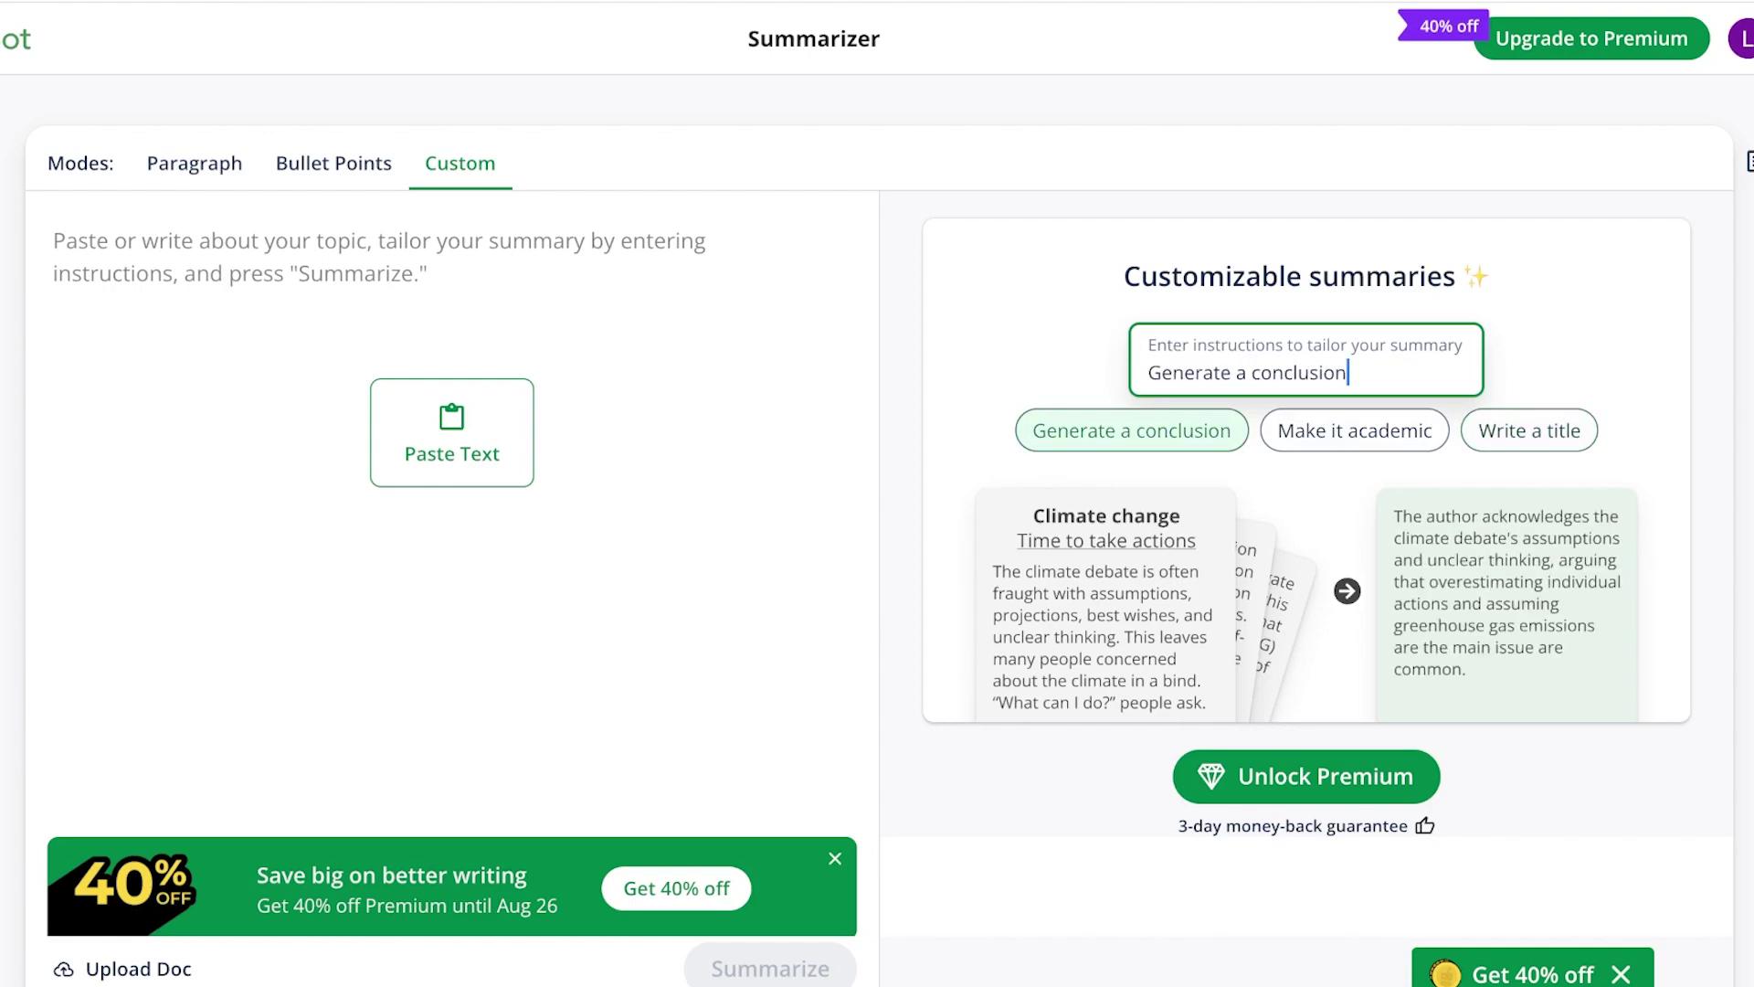
left_click(334, 163)
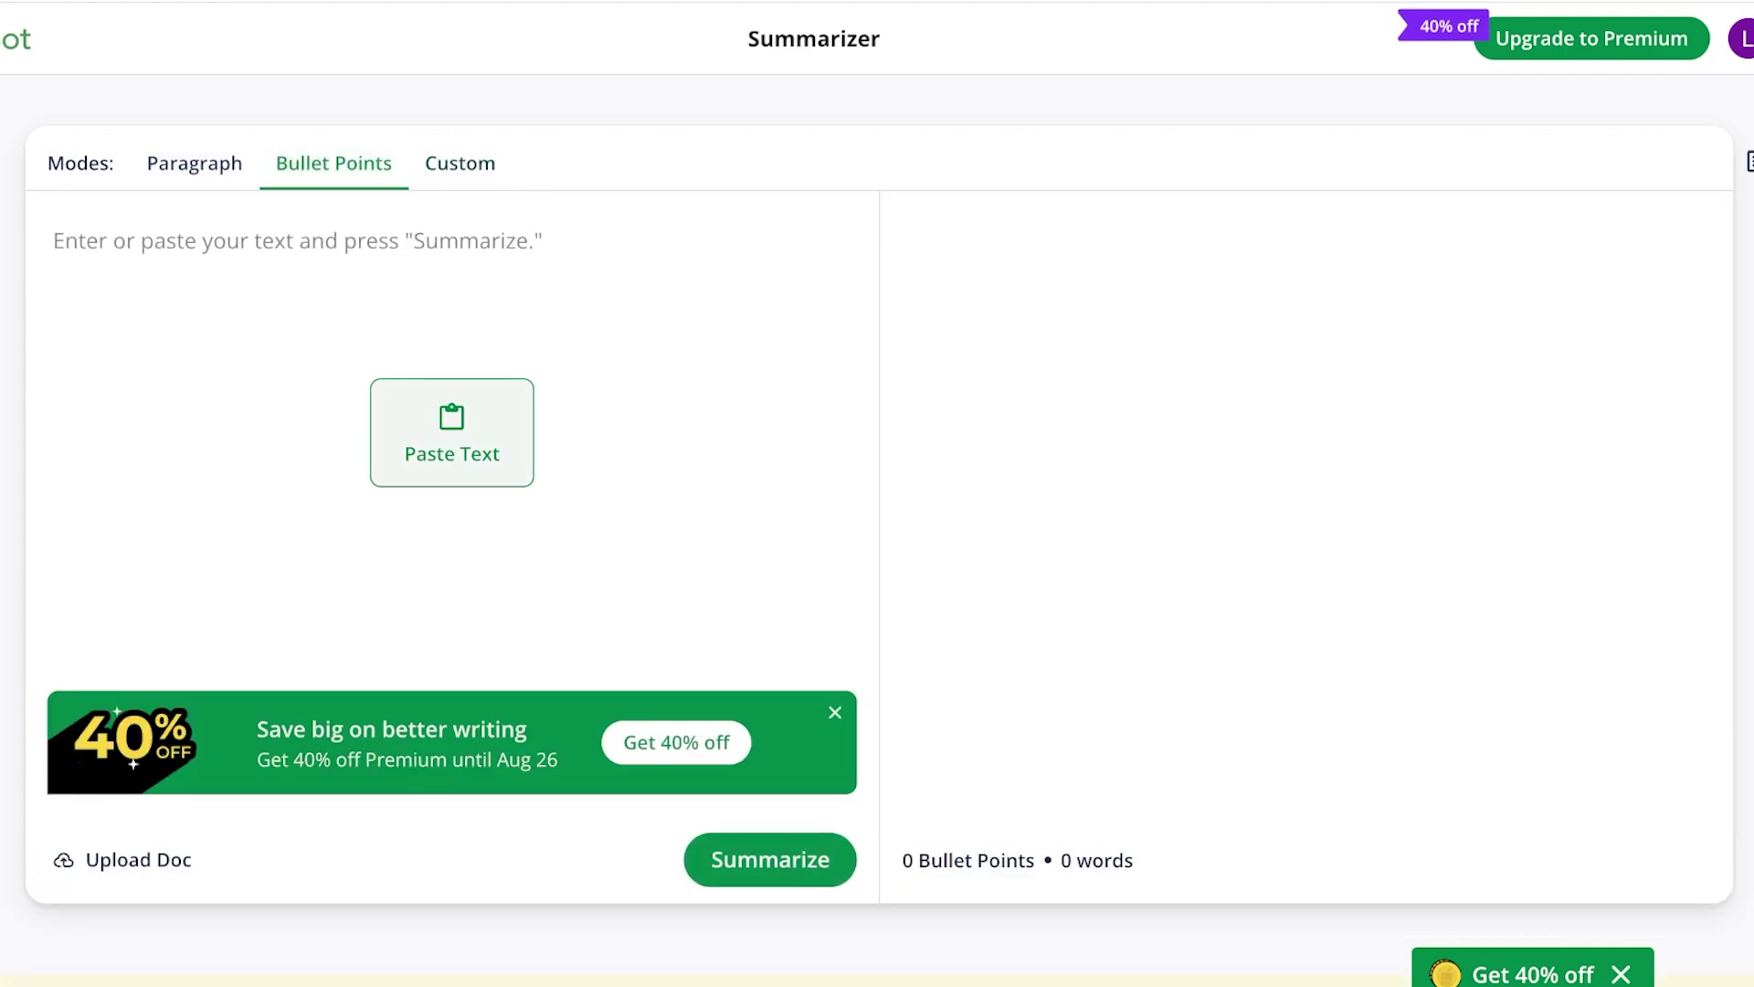
left_click(194, 162)
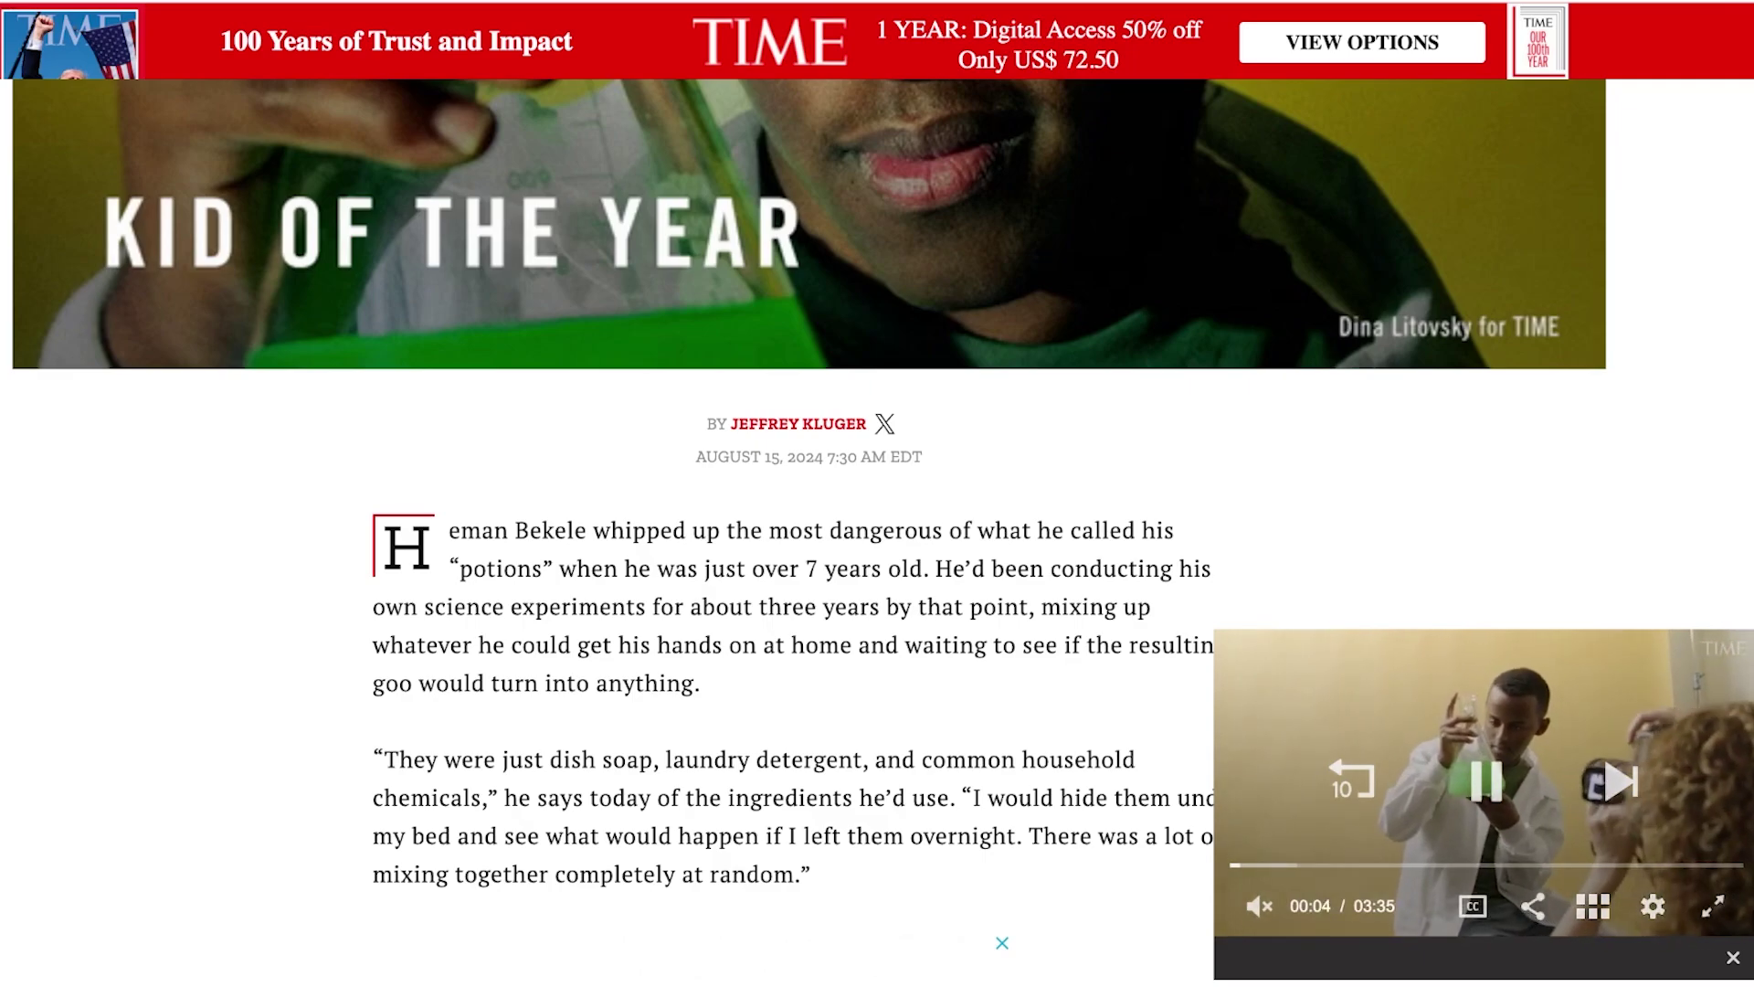
Copy the full body text of TIME's Kid of the Year article and paste it into the Summarizer
scroll(771, 653, "down", 8)
left_click_drag(449, 531, 771, 662)
left_click_drag(376, 240, 868, 557)
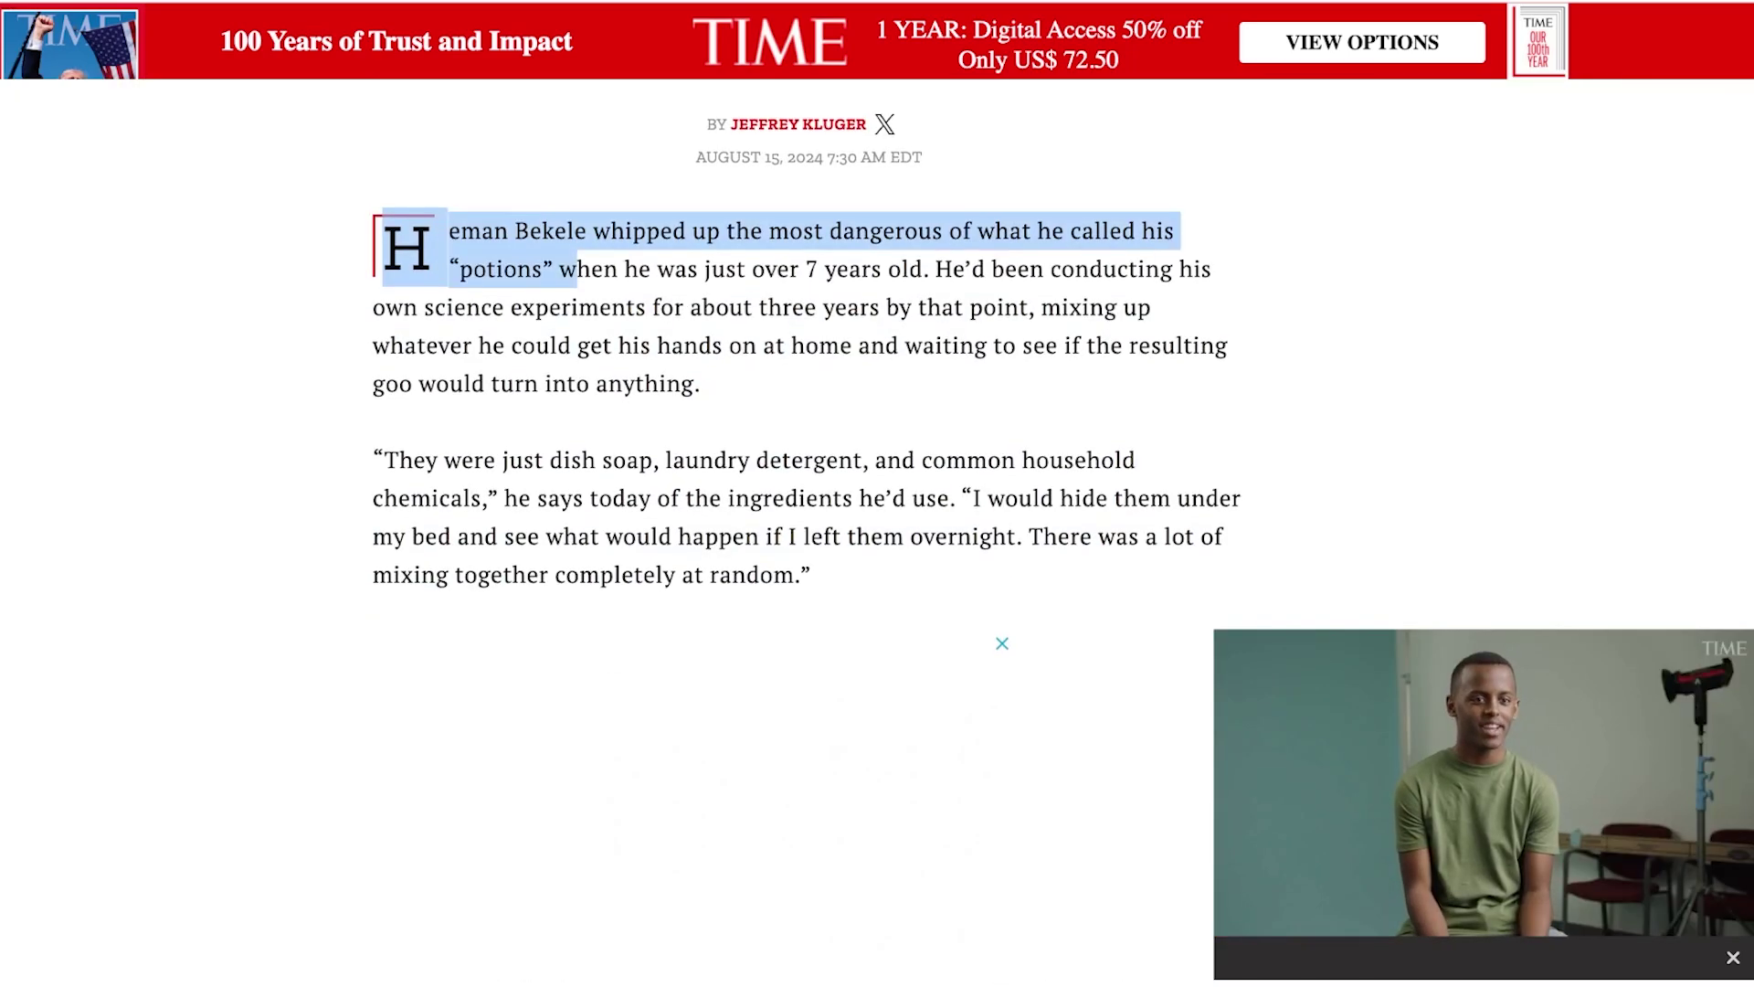
scroll(868, 548, "down", 20)
scroll(1066, 577, "down", 20)
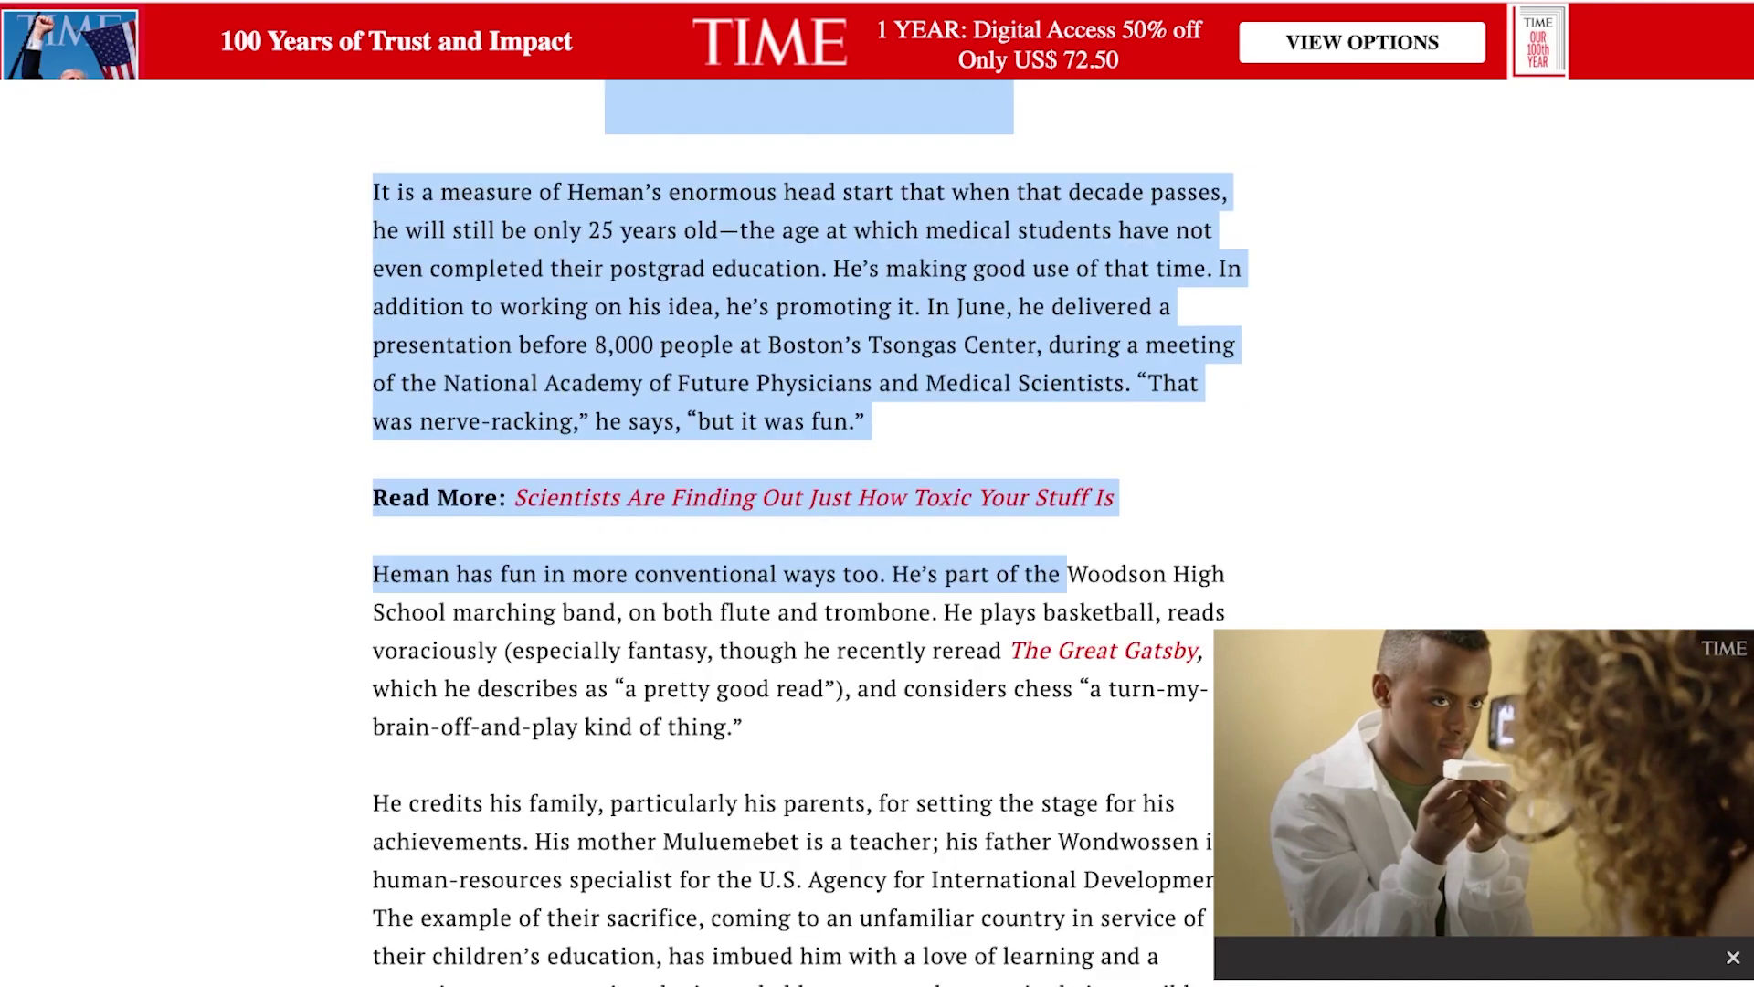
left_click_drag(1066, 574, 1056, 265)
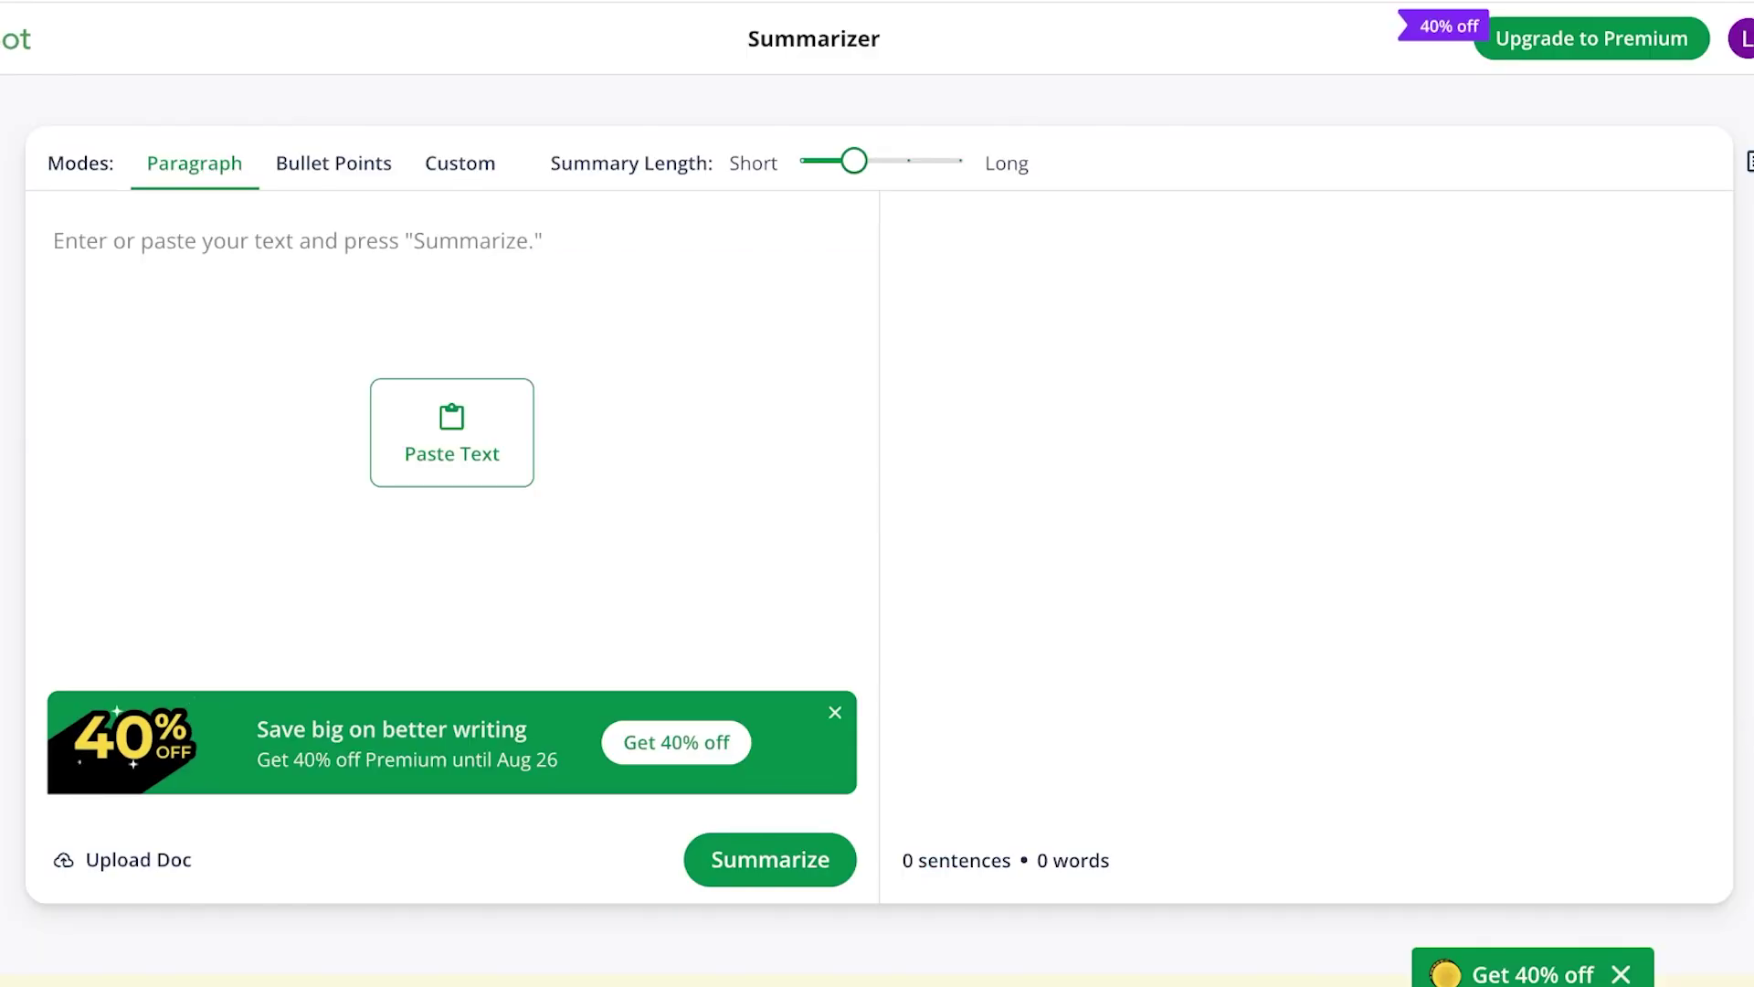
left_click(55, 241)
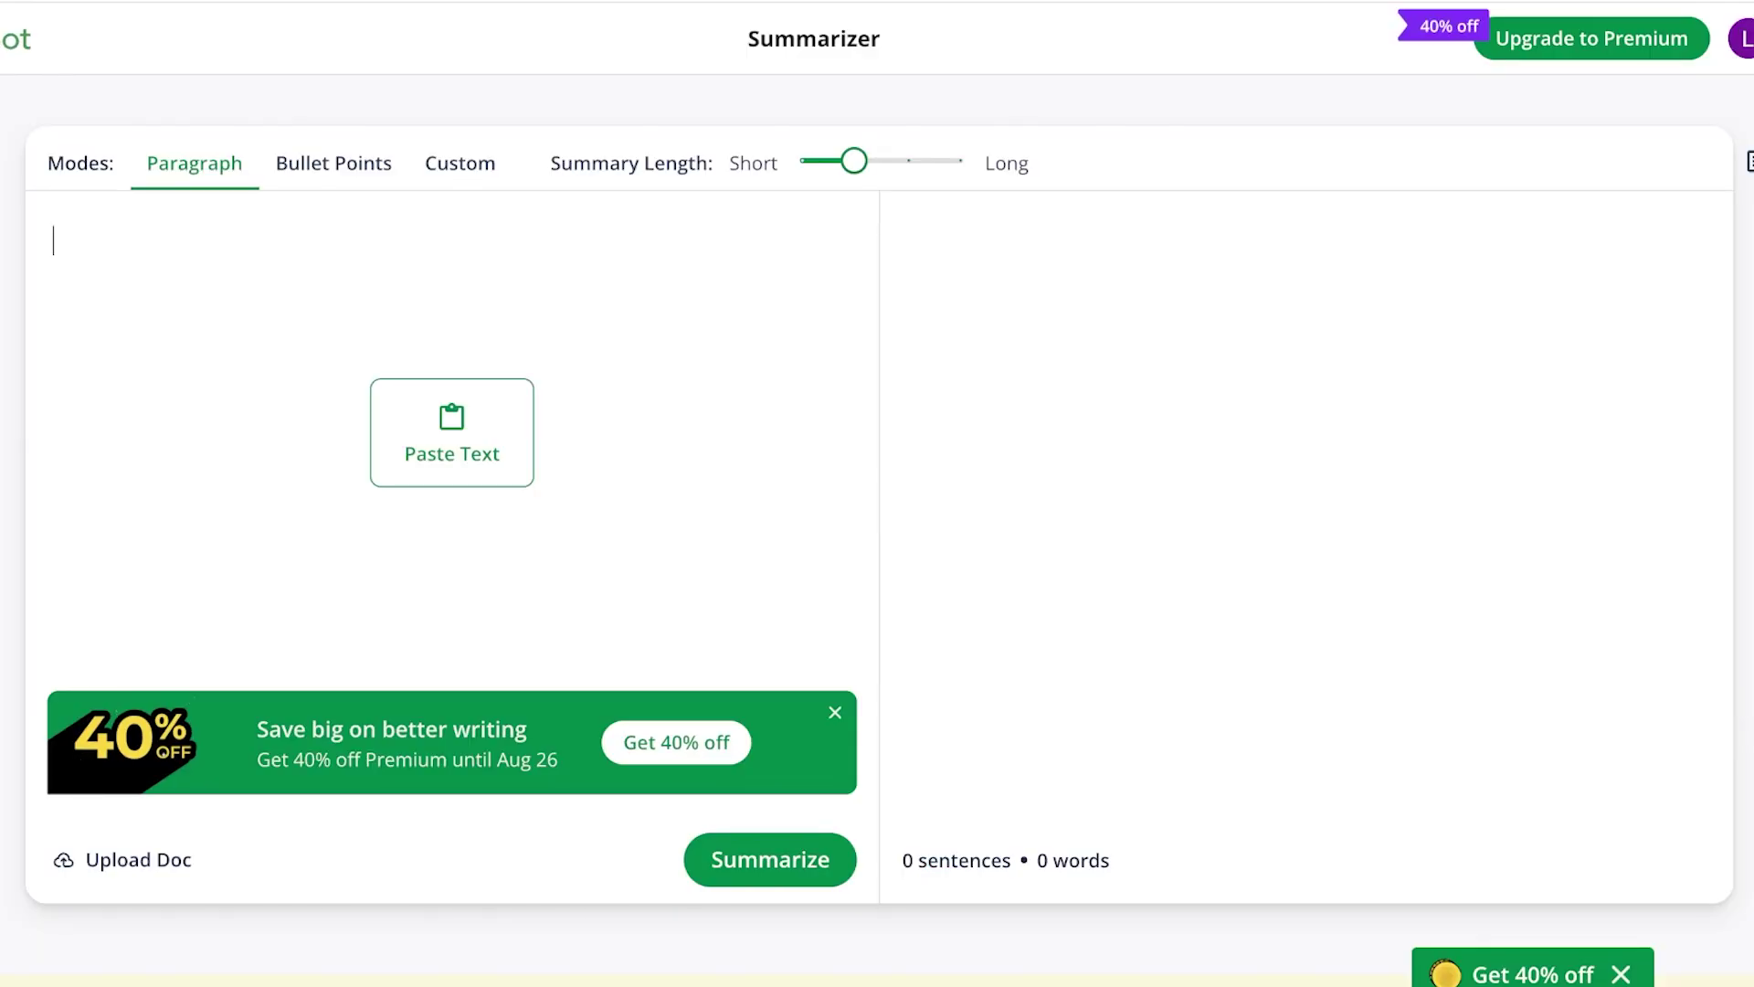
key("ctrl+v")
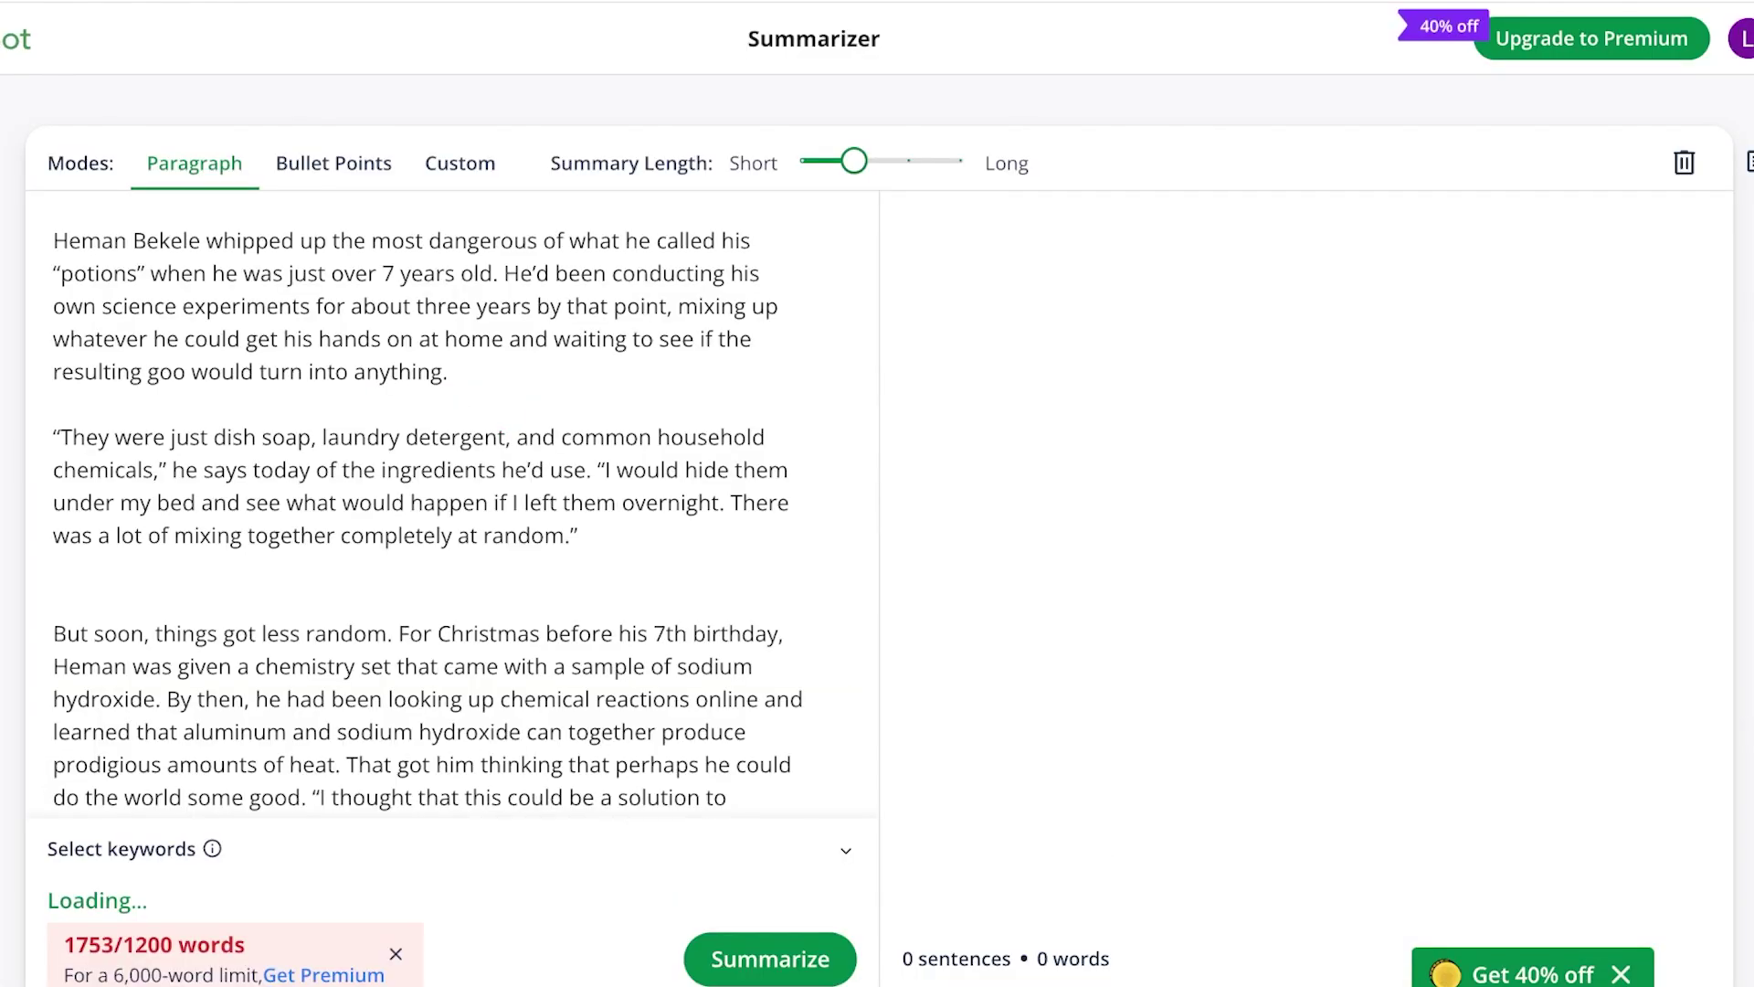
Delete the closing paragraphs of the pasted article to fit the Summarizer's 1,200-word limit, and check the remaining text
scroll(877, 494, "down", 10)
scroll(454, 612, "up", 10)
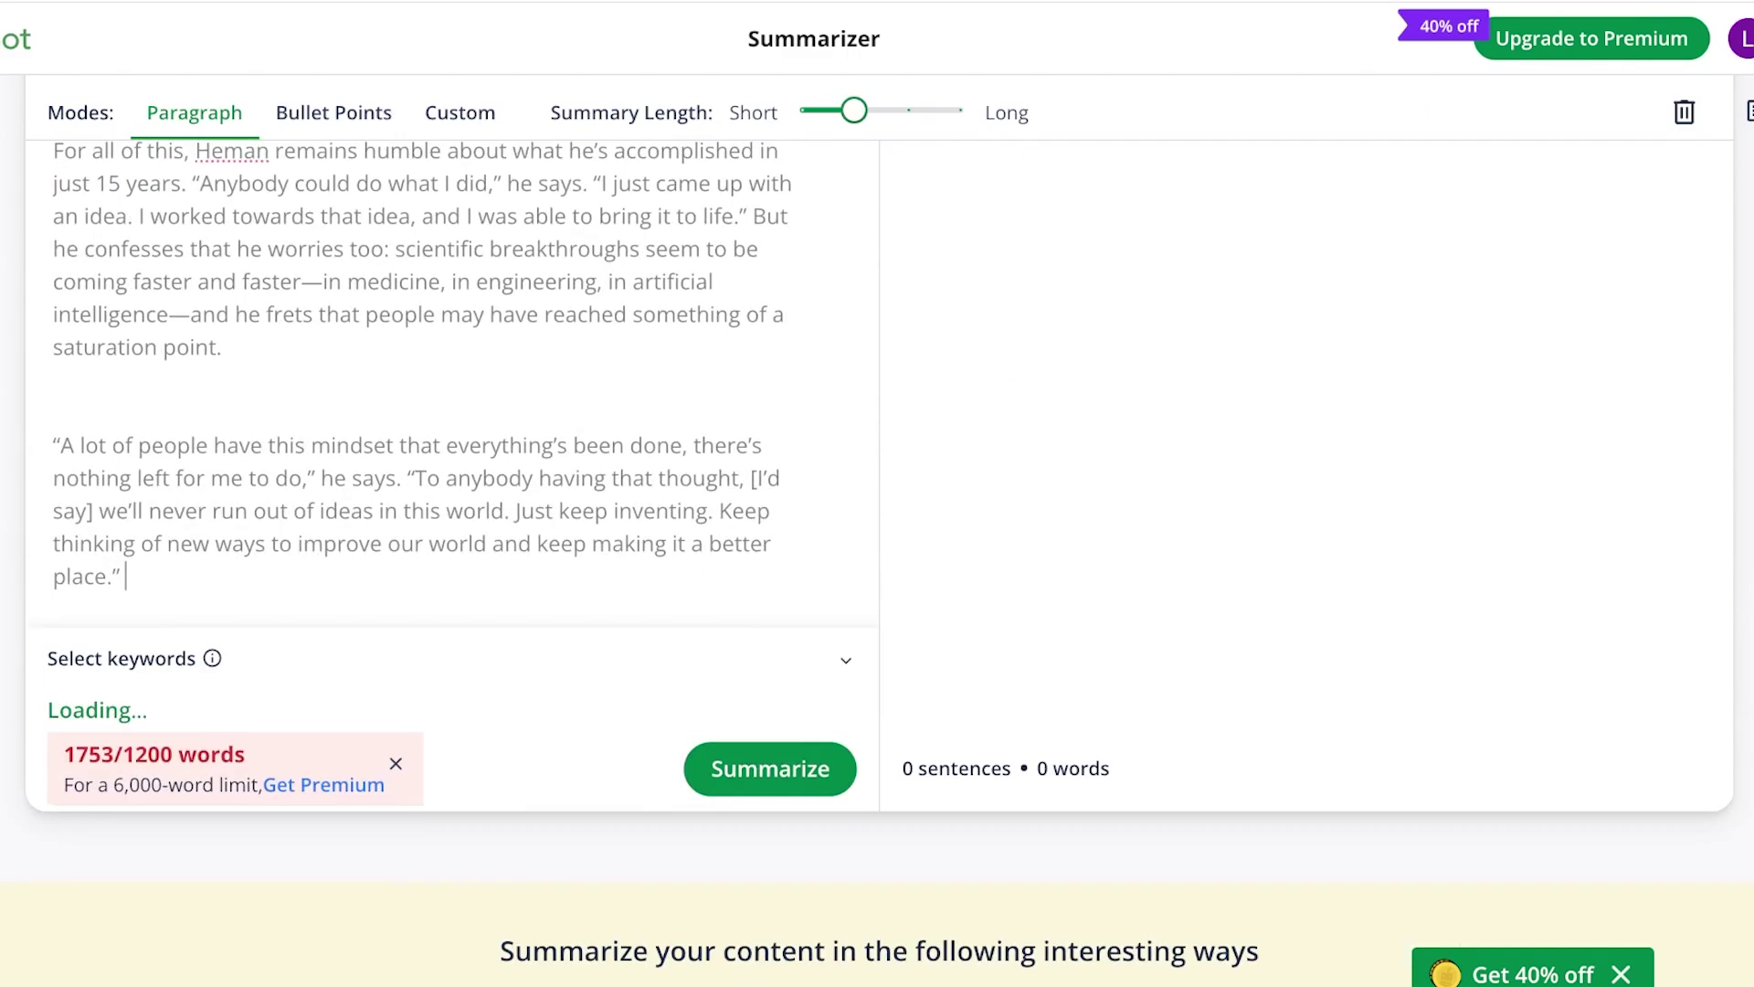
left_click_drag(126, 578, 56, 548)
key("BackSpace")
scroll(56, 374, "up", 15)
key("BackSpace")
scroll(439, 475, "up", 20)
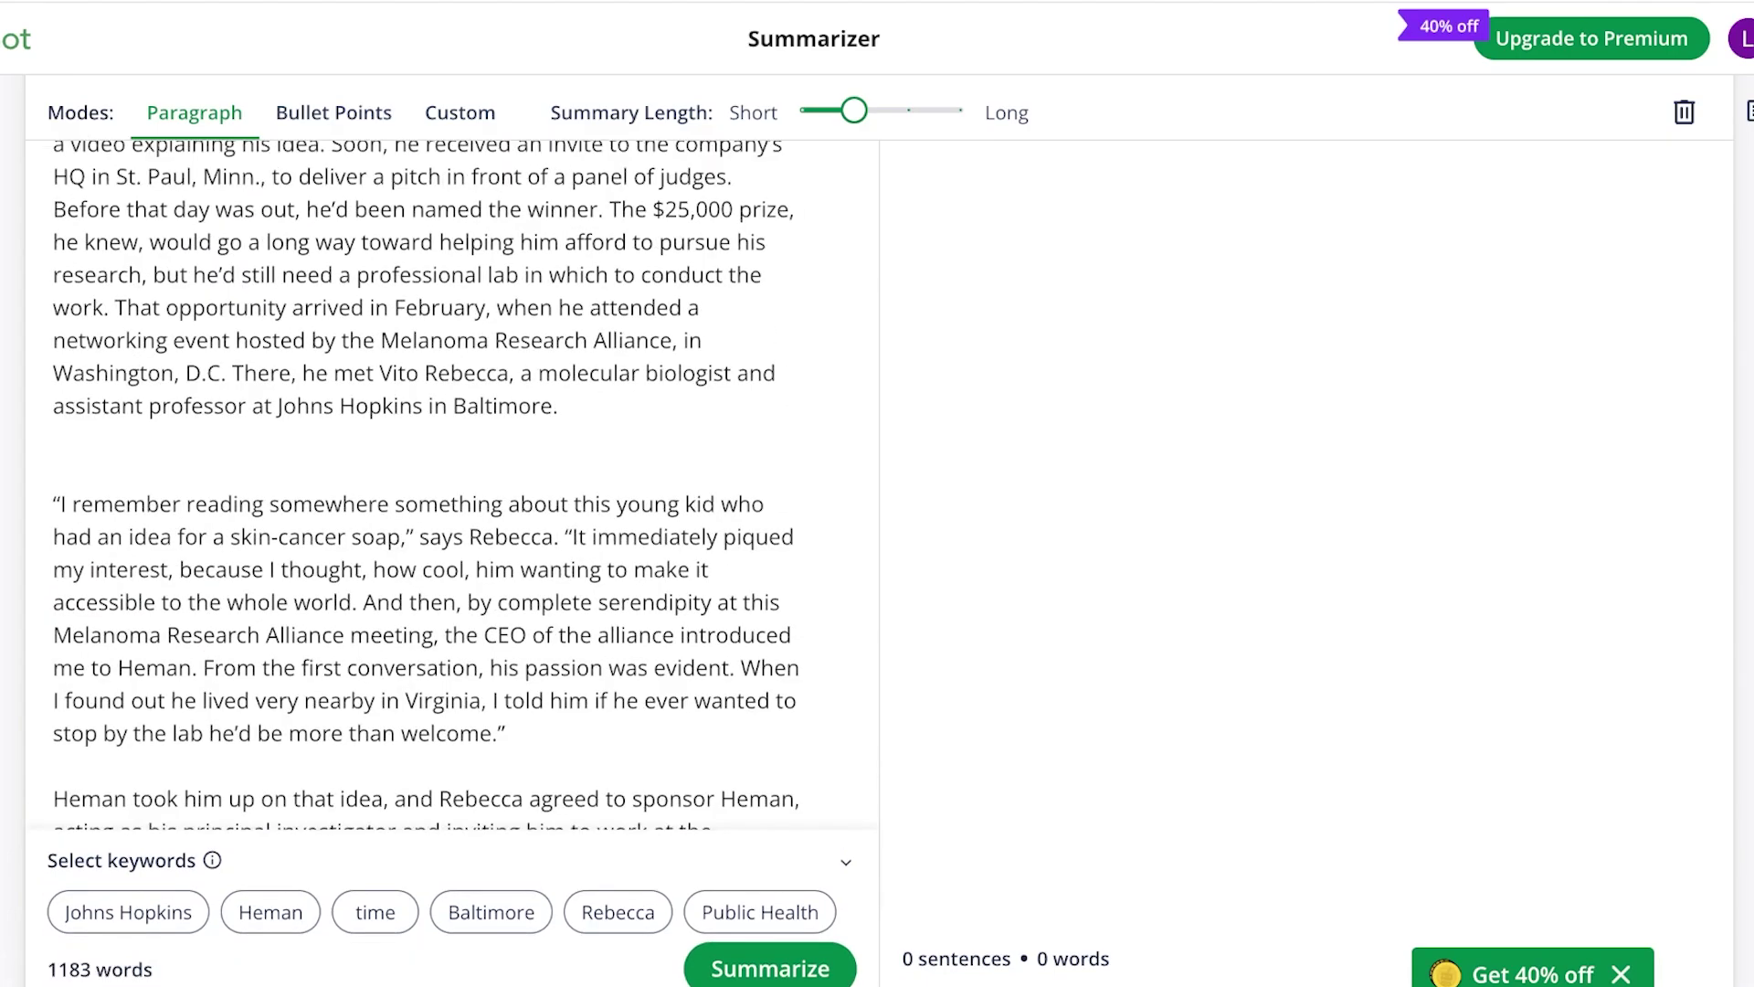
scroll(439, 475, "down", 10)
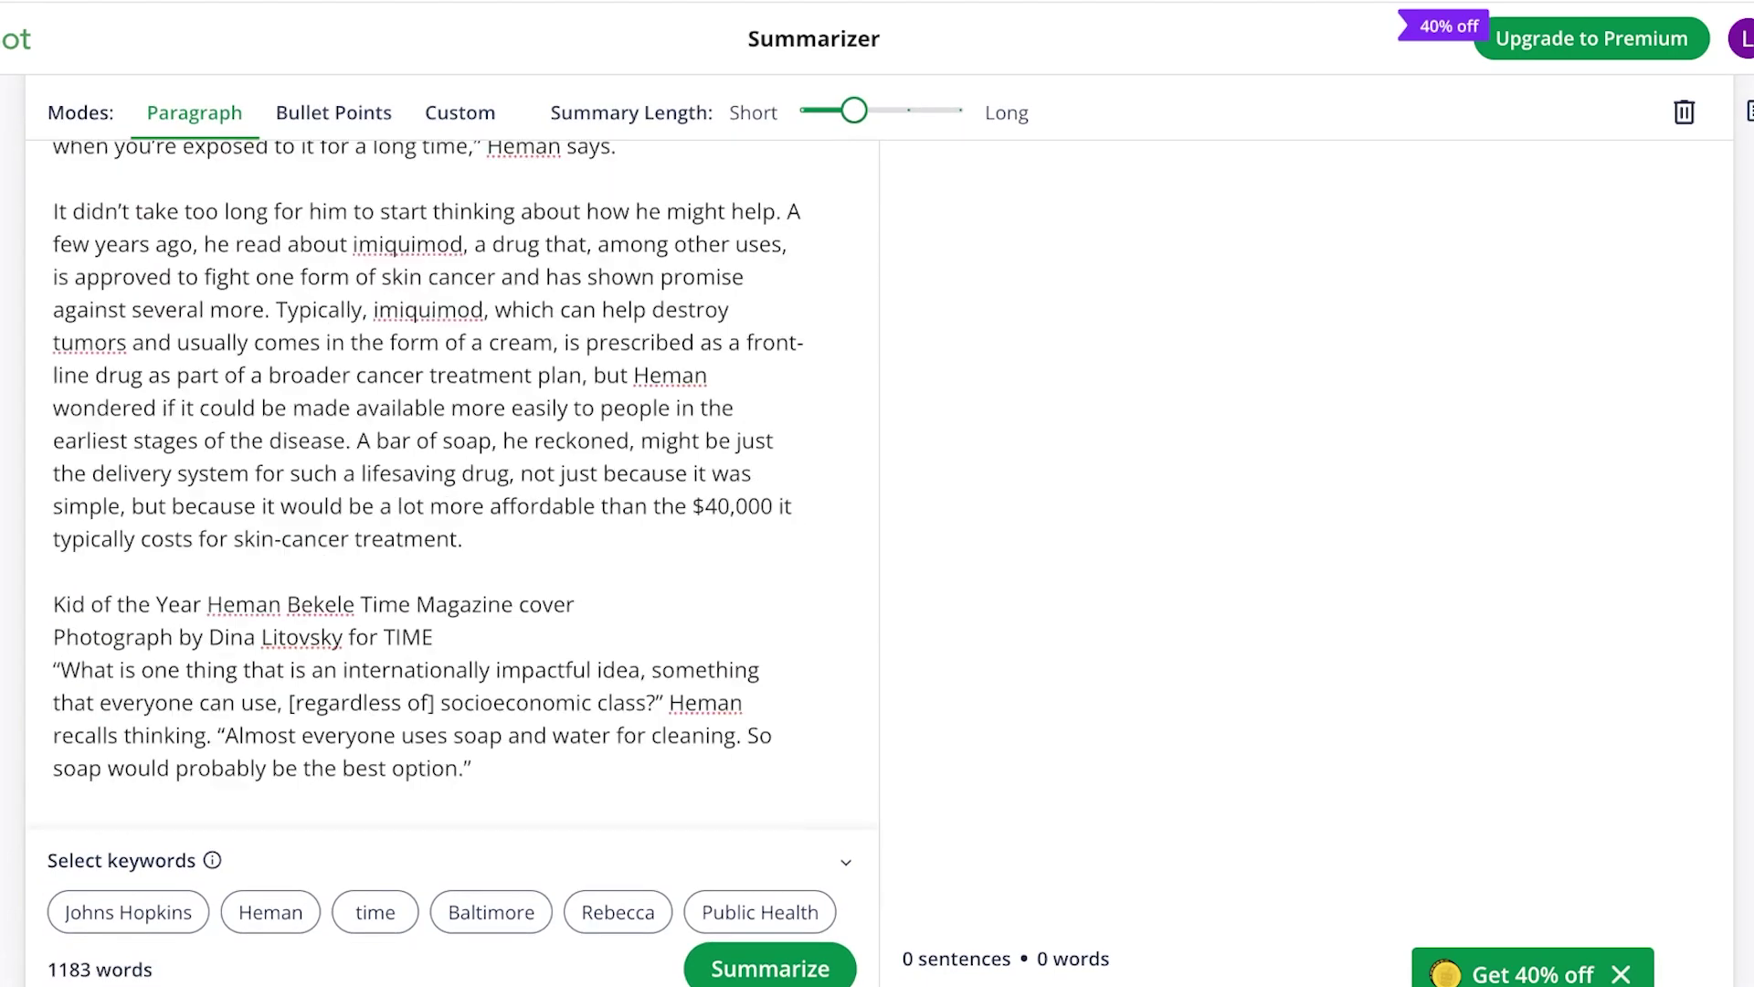
left_click_drag(475, 768, 85, 604)
left_click(57, 572)
scroll(438, 475, "down", 15)
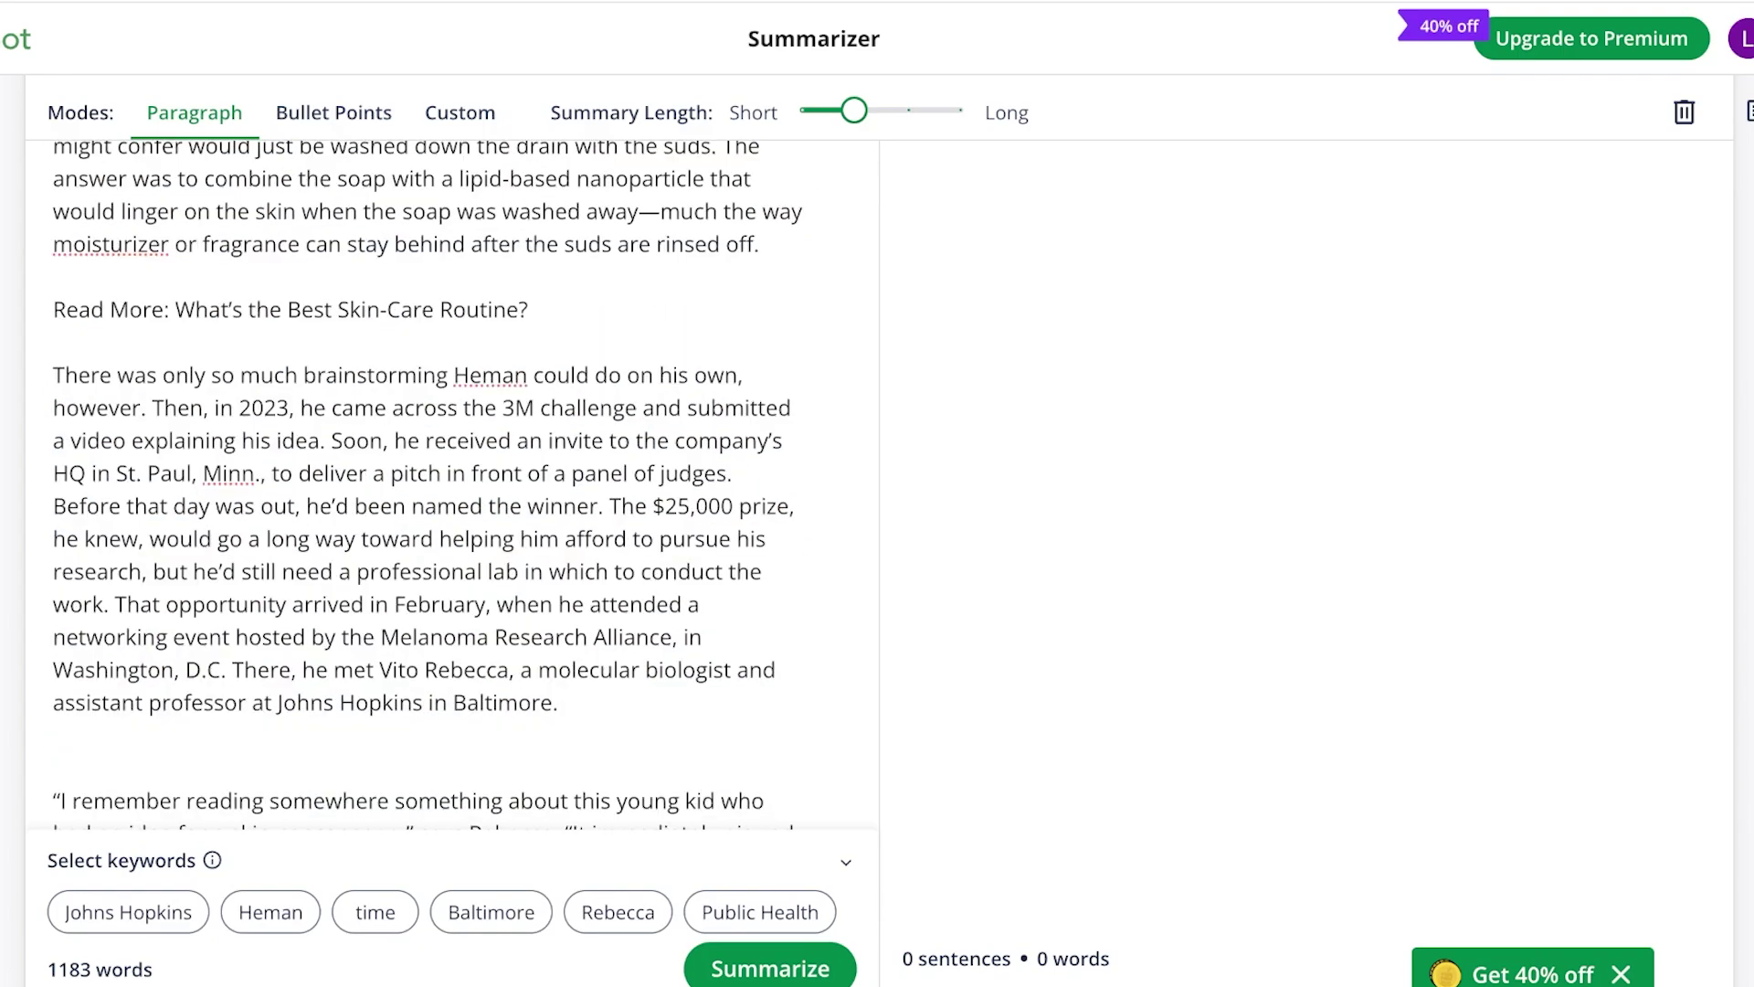
scroll(438, 475, "down", 5)
scroll(439, 475, "up", 15)
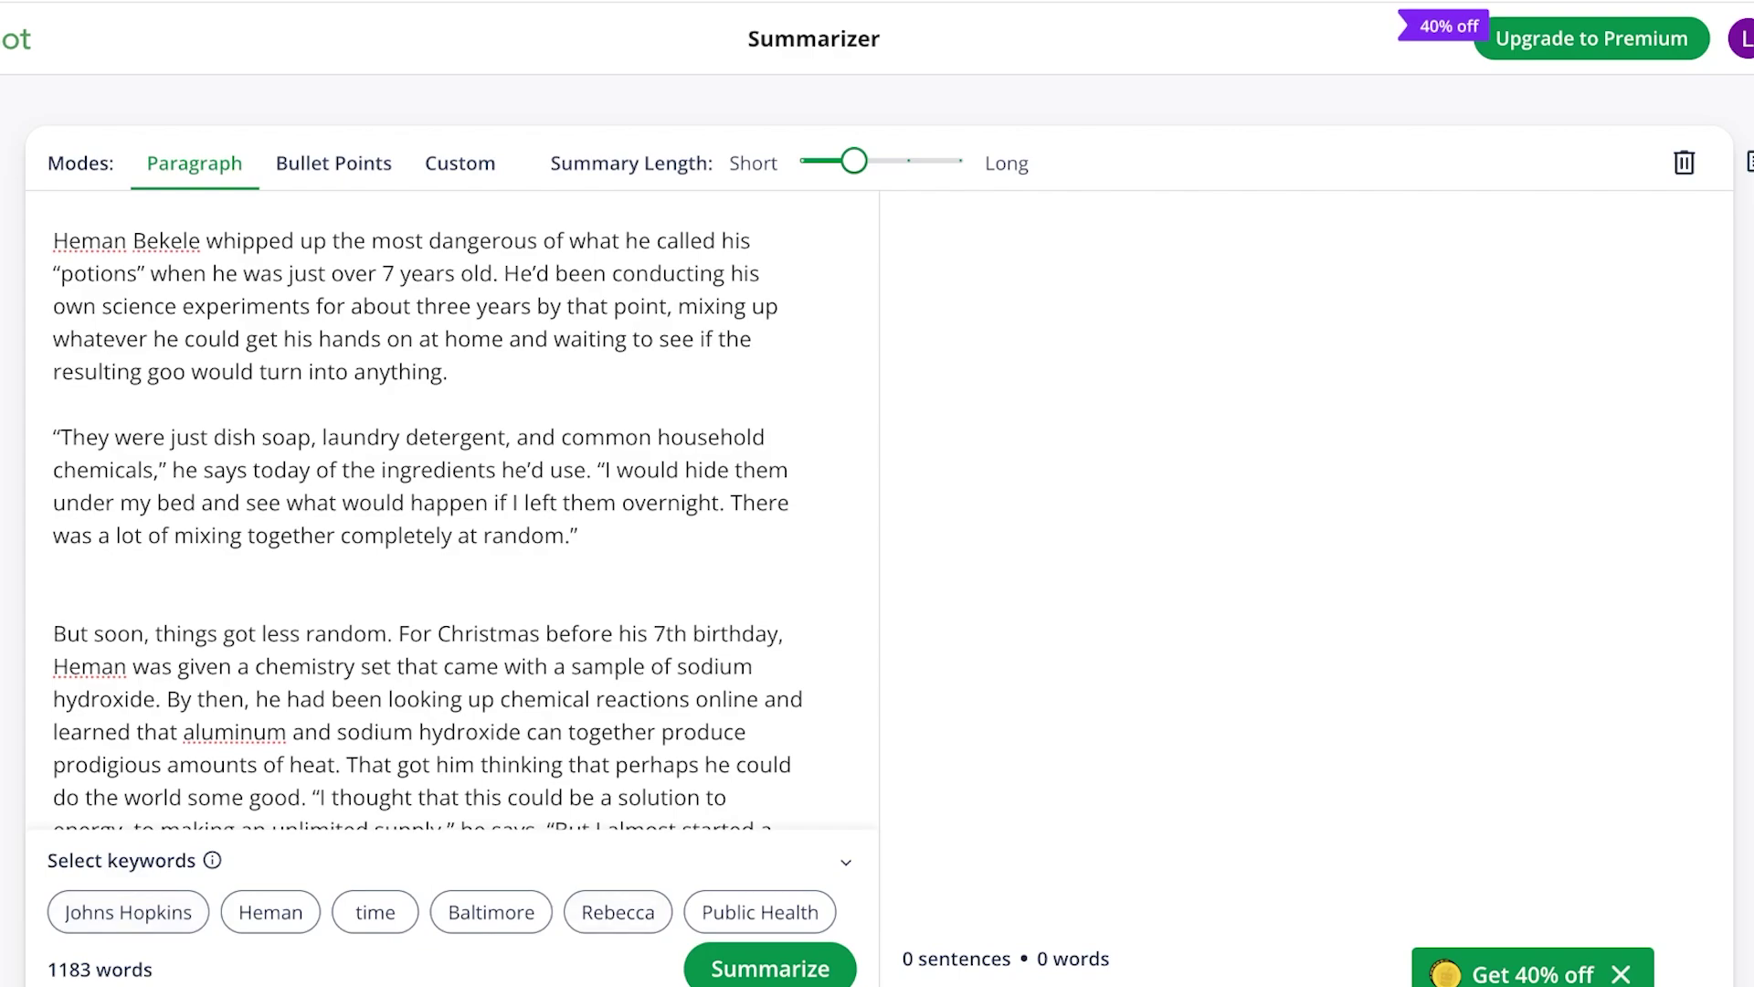
Summarize the trimmed article in Bullet Points mode and read through the summary
left_click(333, 163)
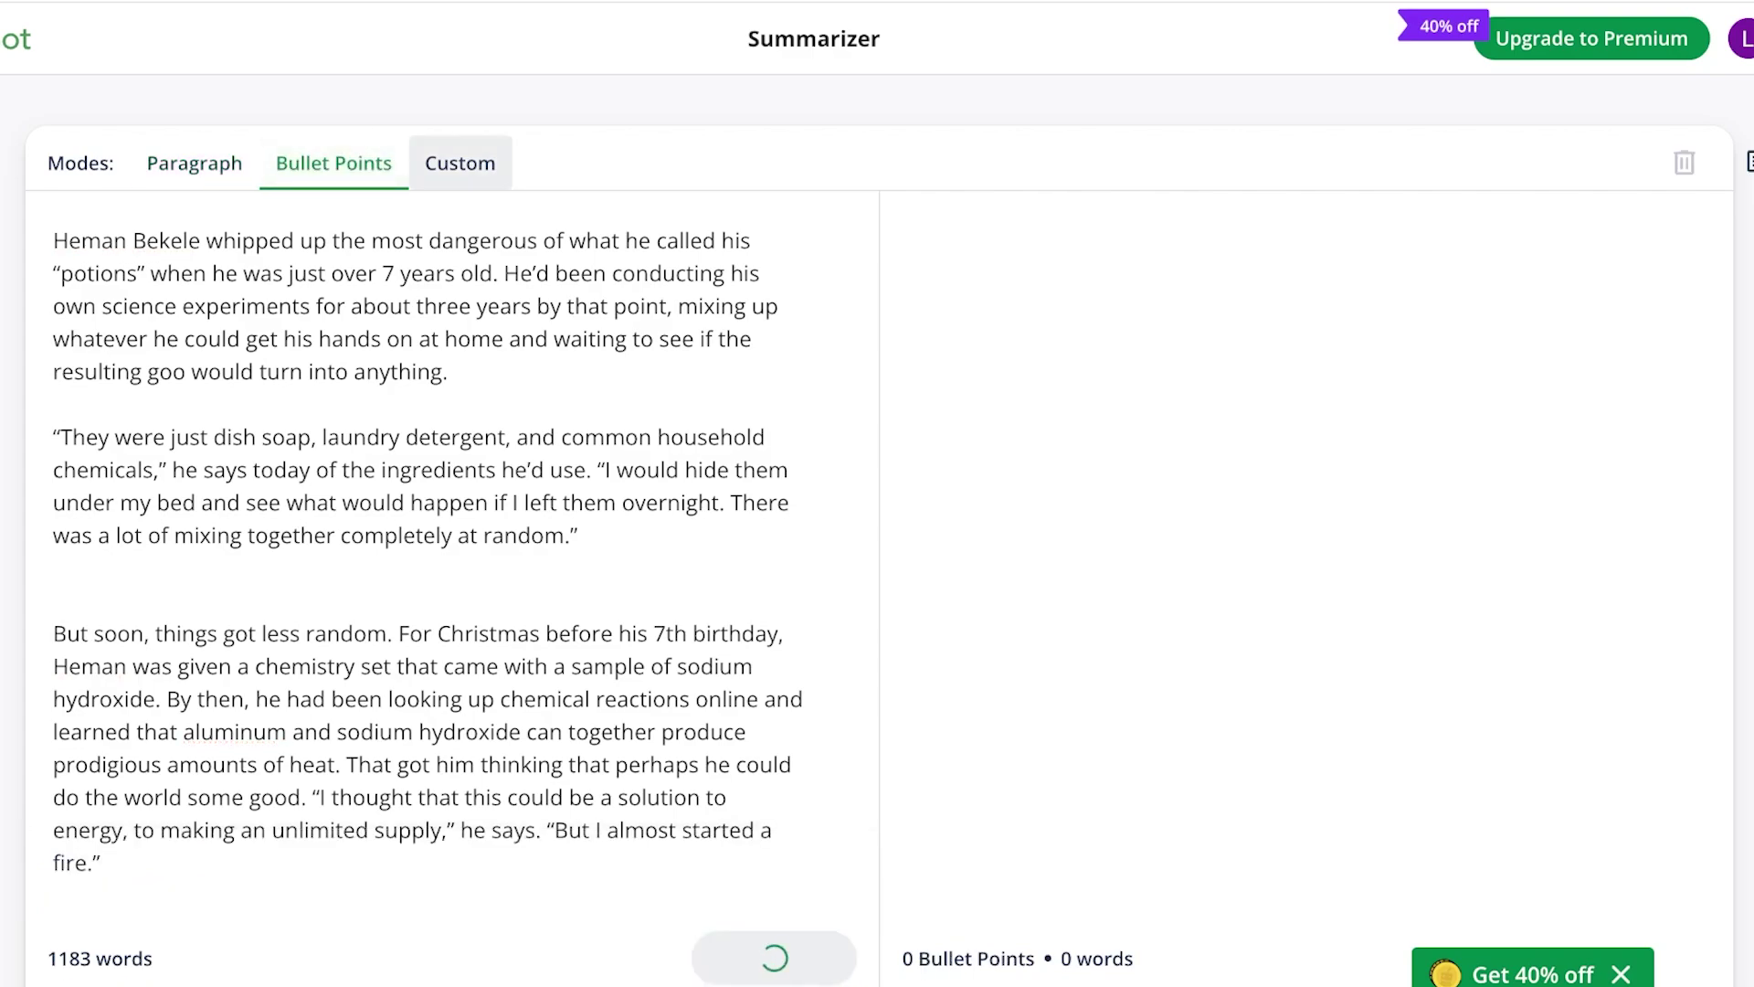
left_click(460, 162)
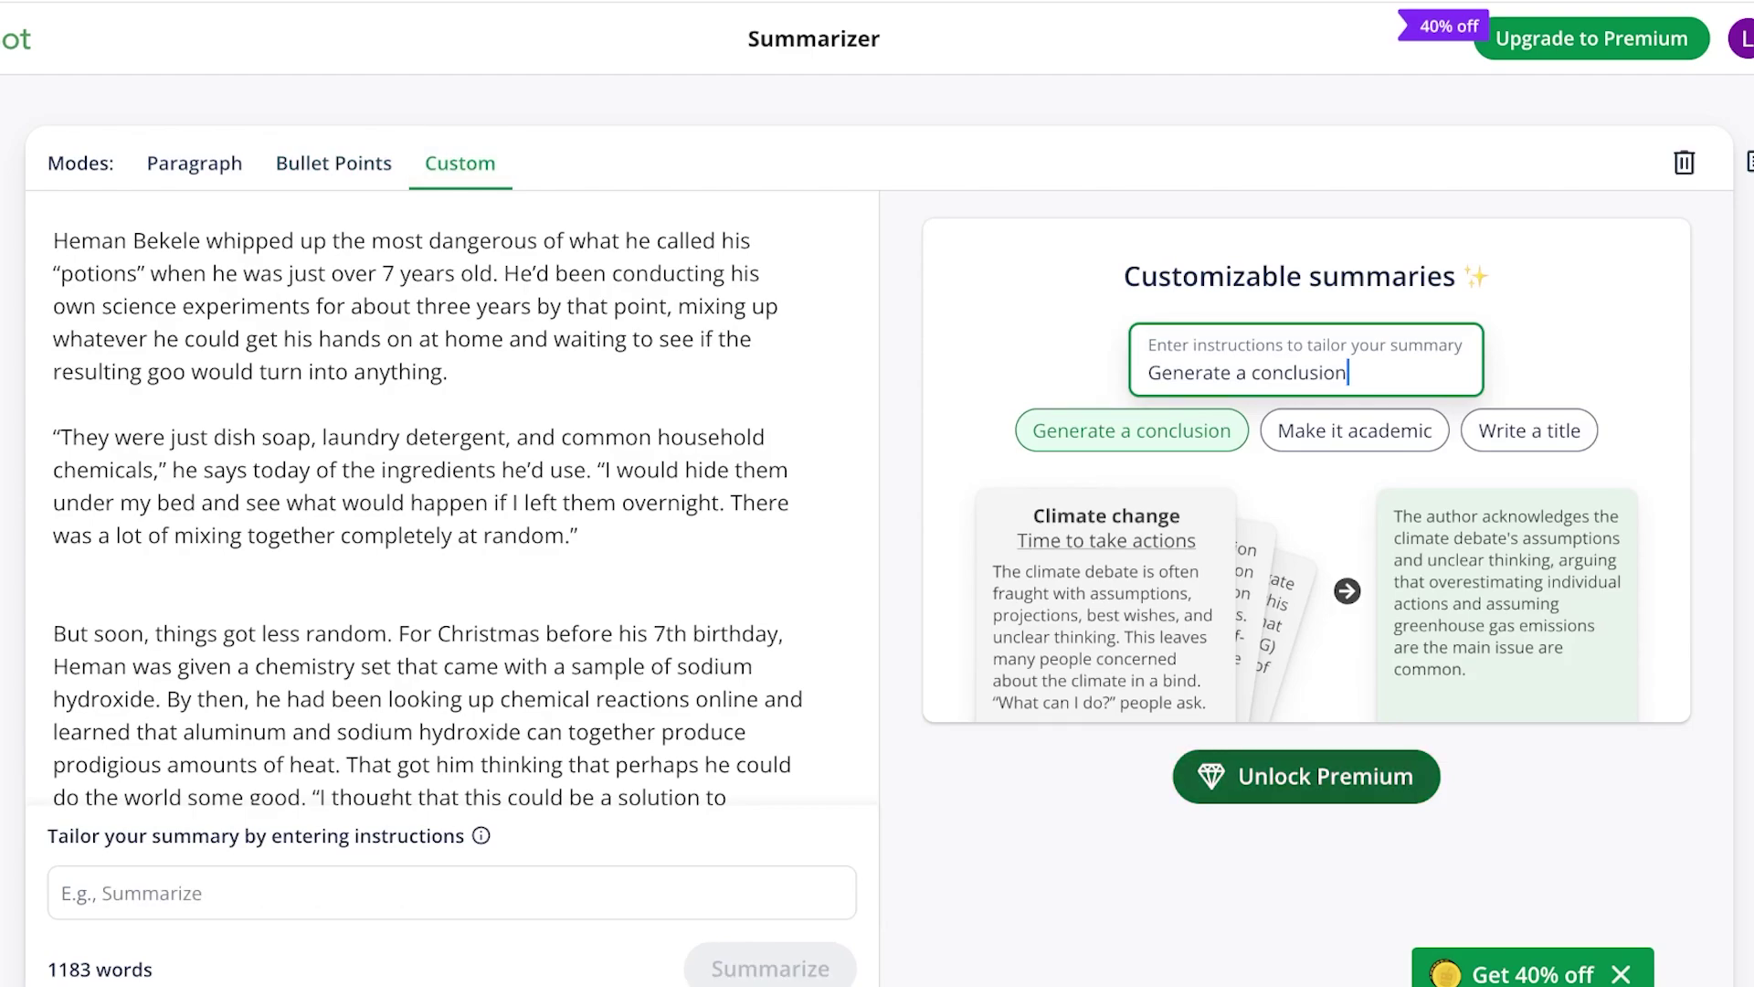
left_click(334, 163)
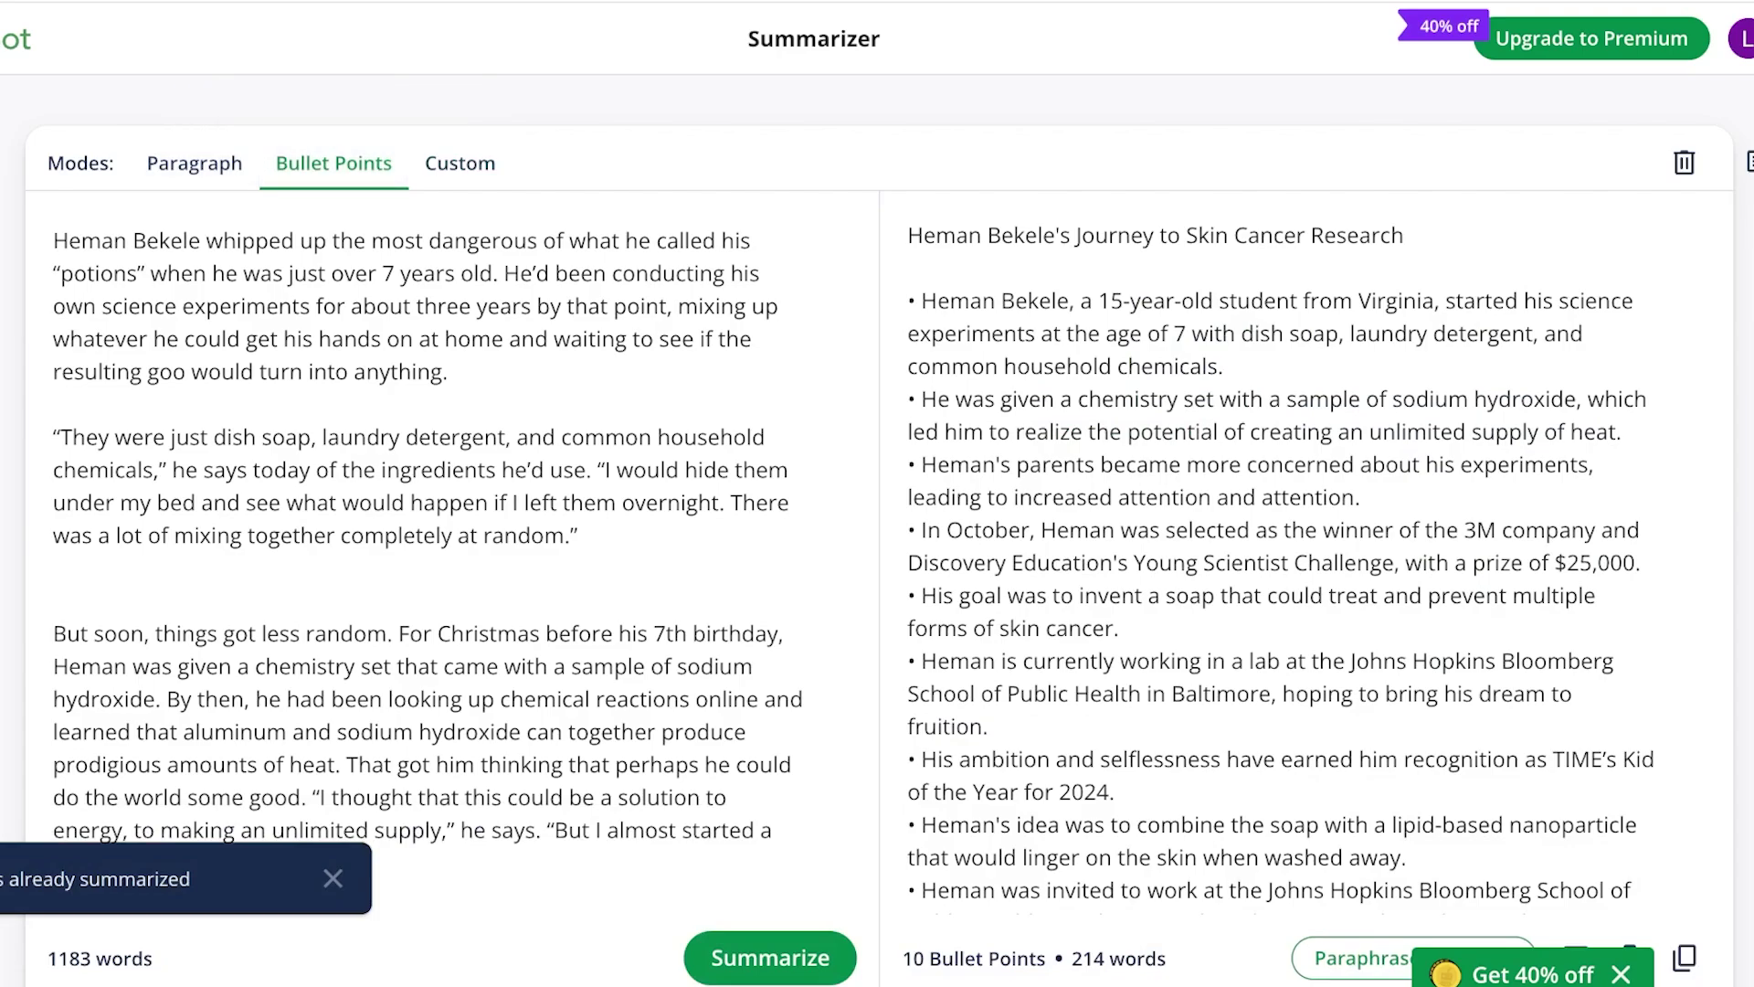
scroll(877, 548, "down", 9)
scroll(877, 548, "up", 7)
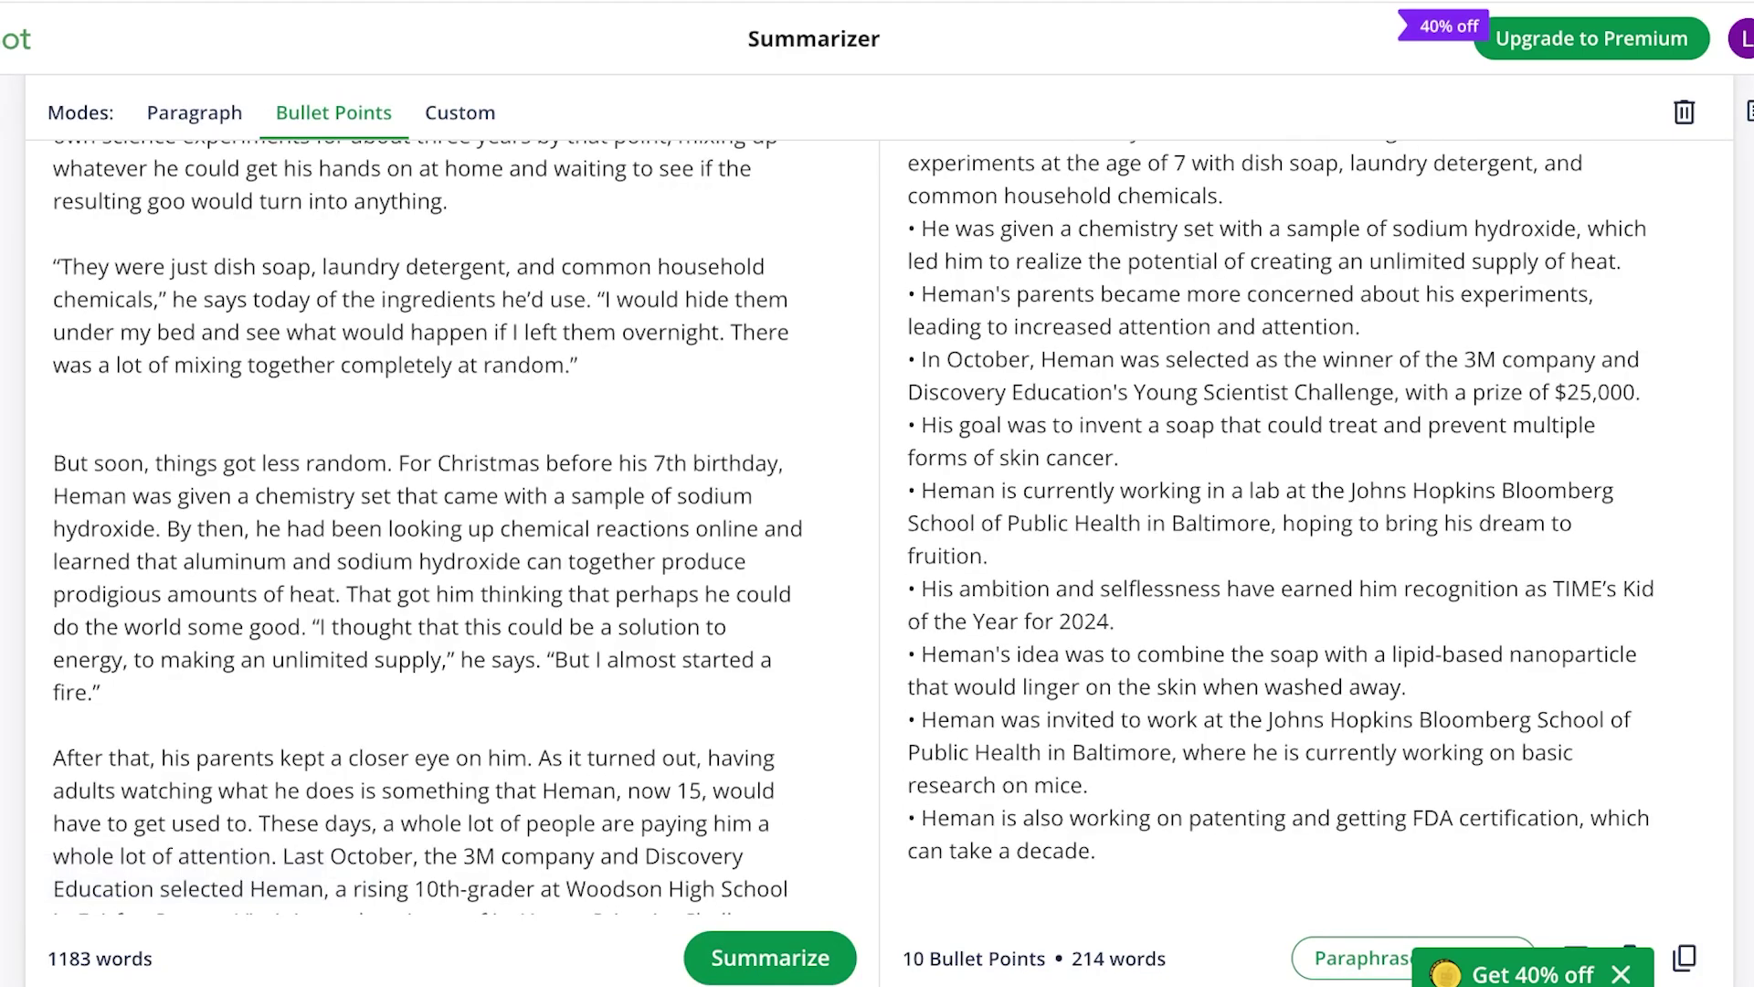
scroll(877, 548, "up", 1)
Summarize the article in Paragraph mode and compare the summary with the highlighted passages in the source text
left_click(195, 112)
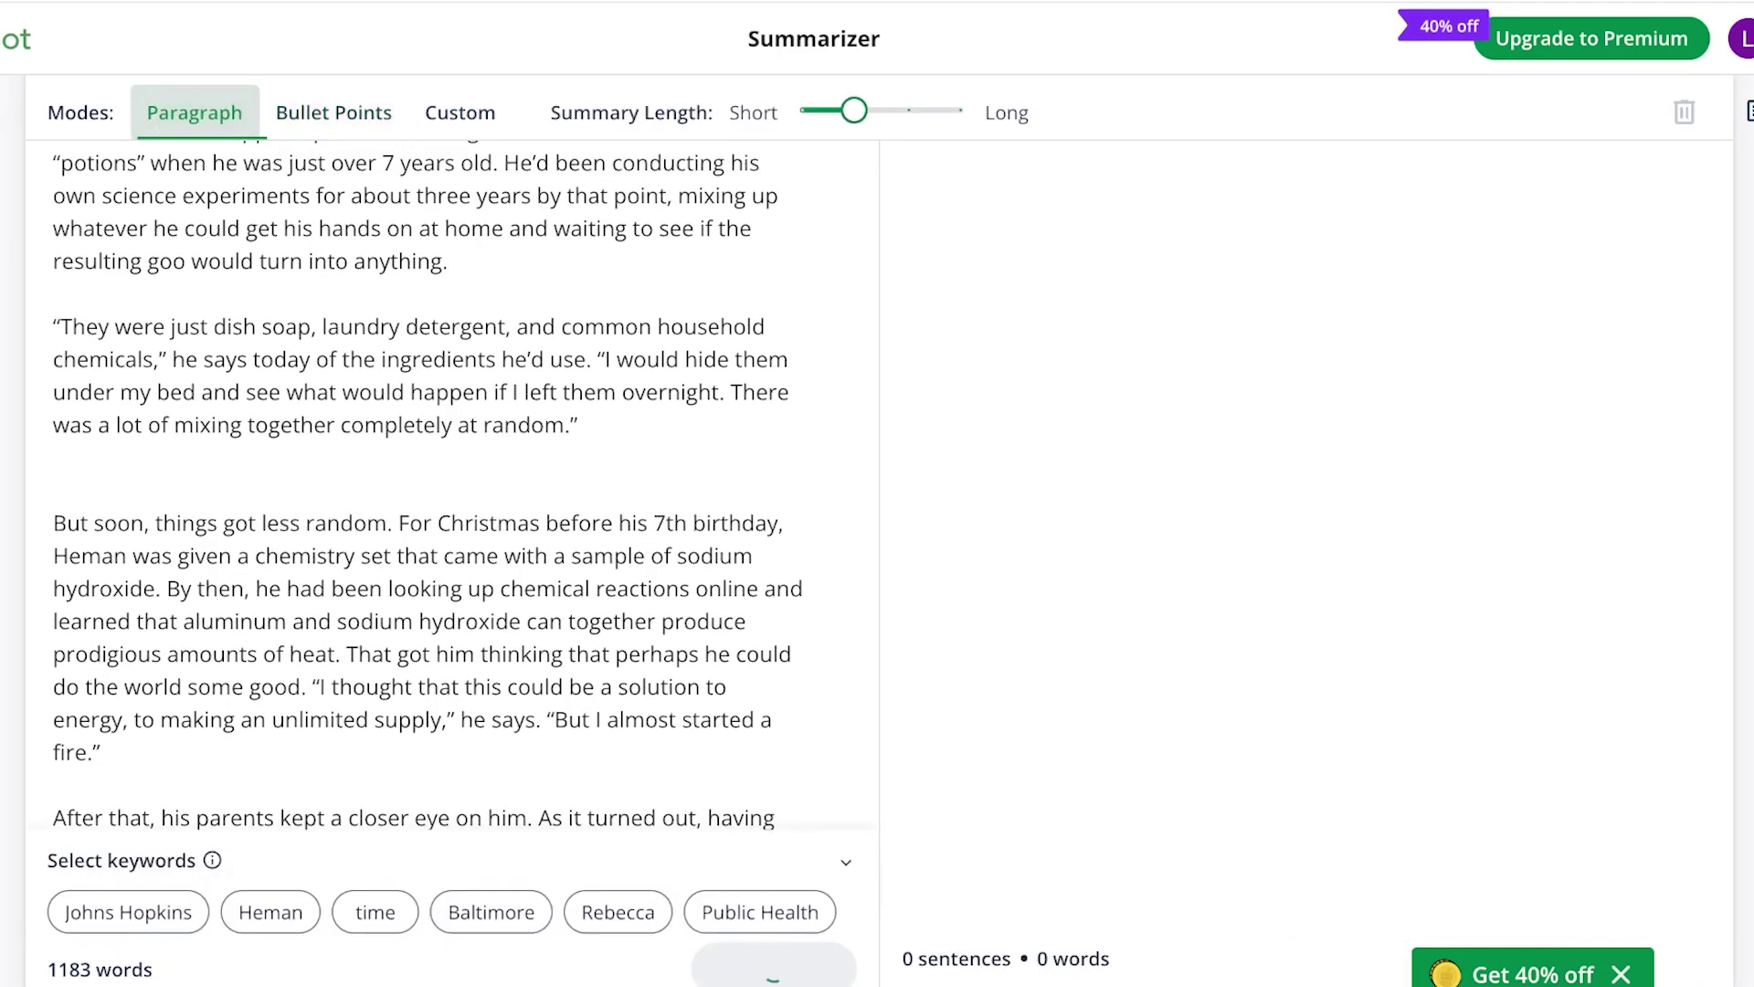
scroll(439, 484, "down", 4)
scroll(438, 485, "up", 5)
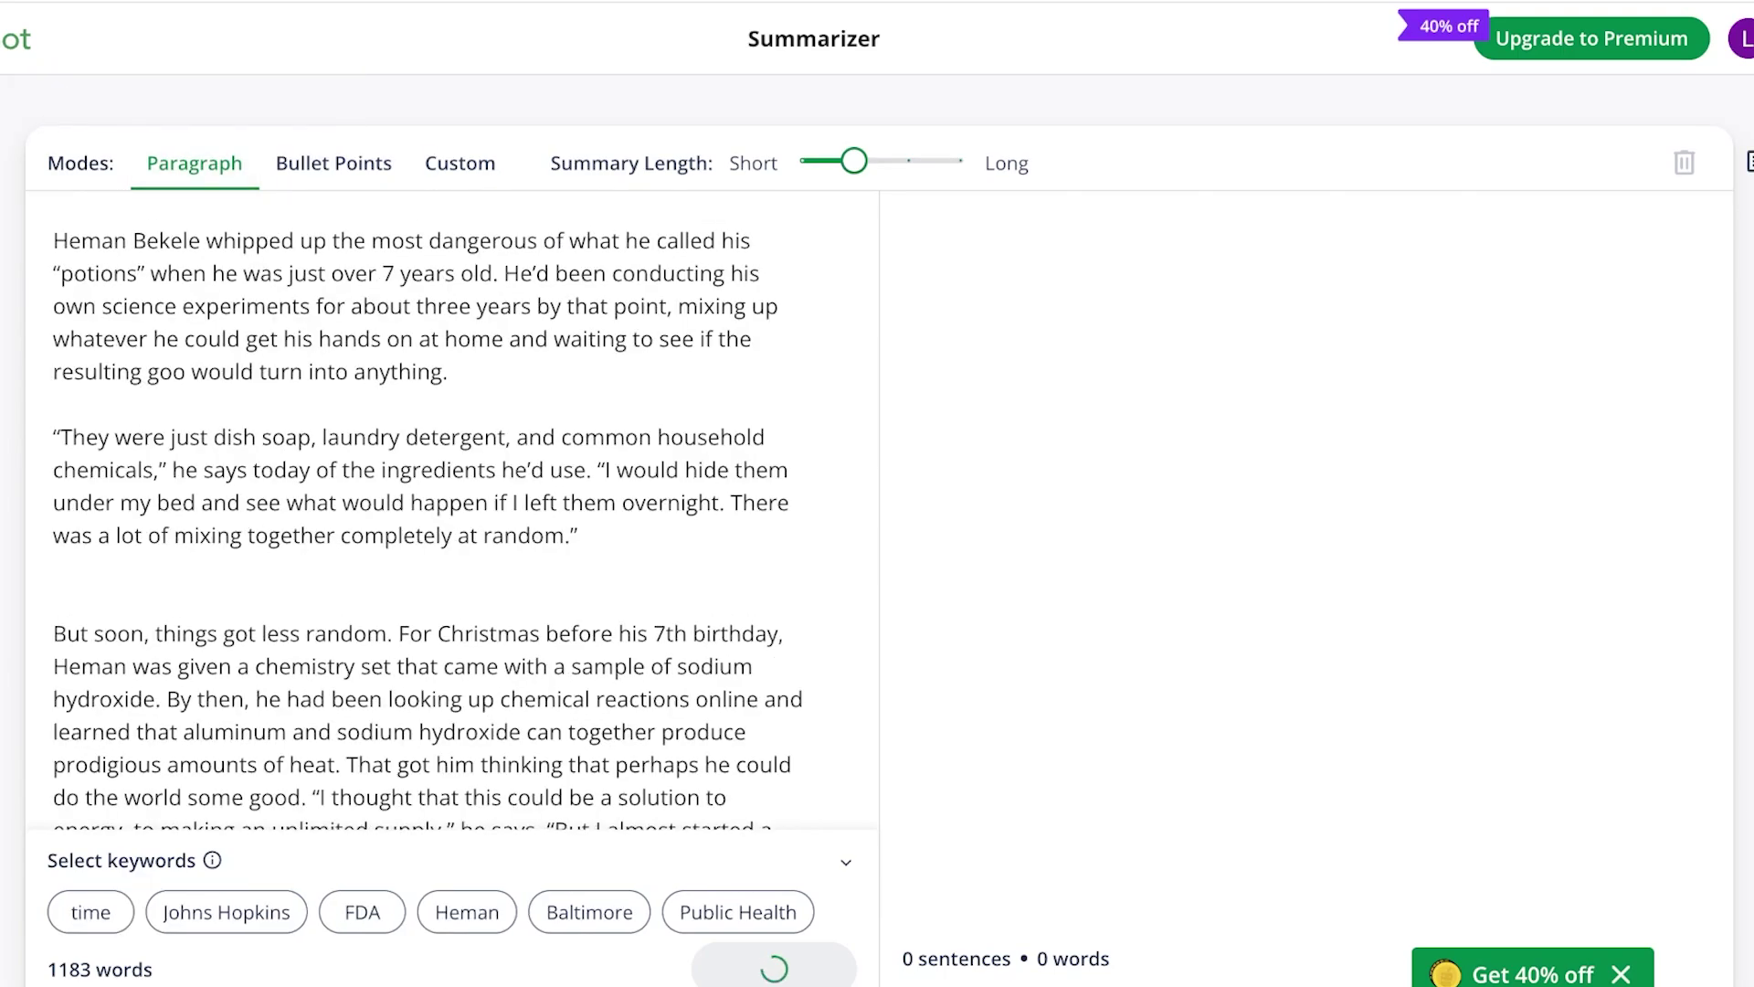
scroll(877, 512, "down", 9)
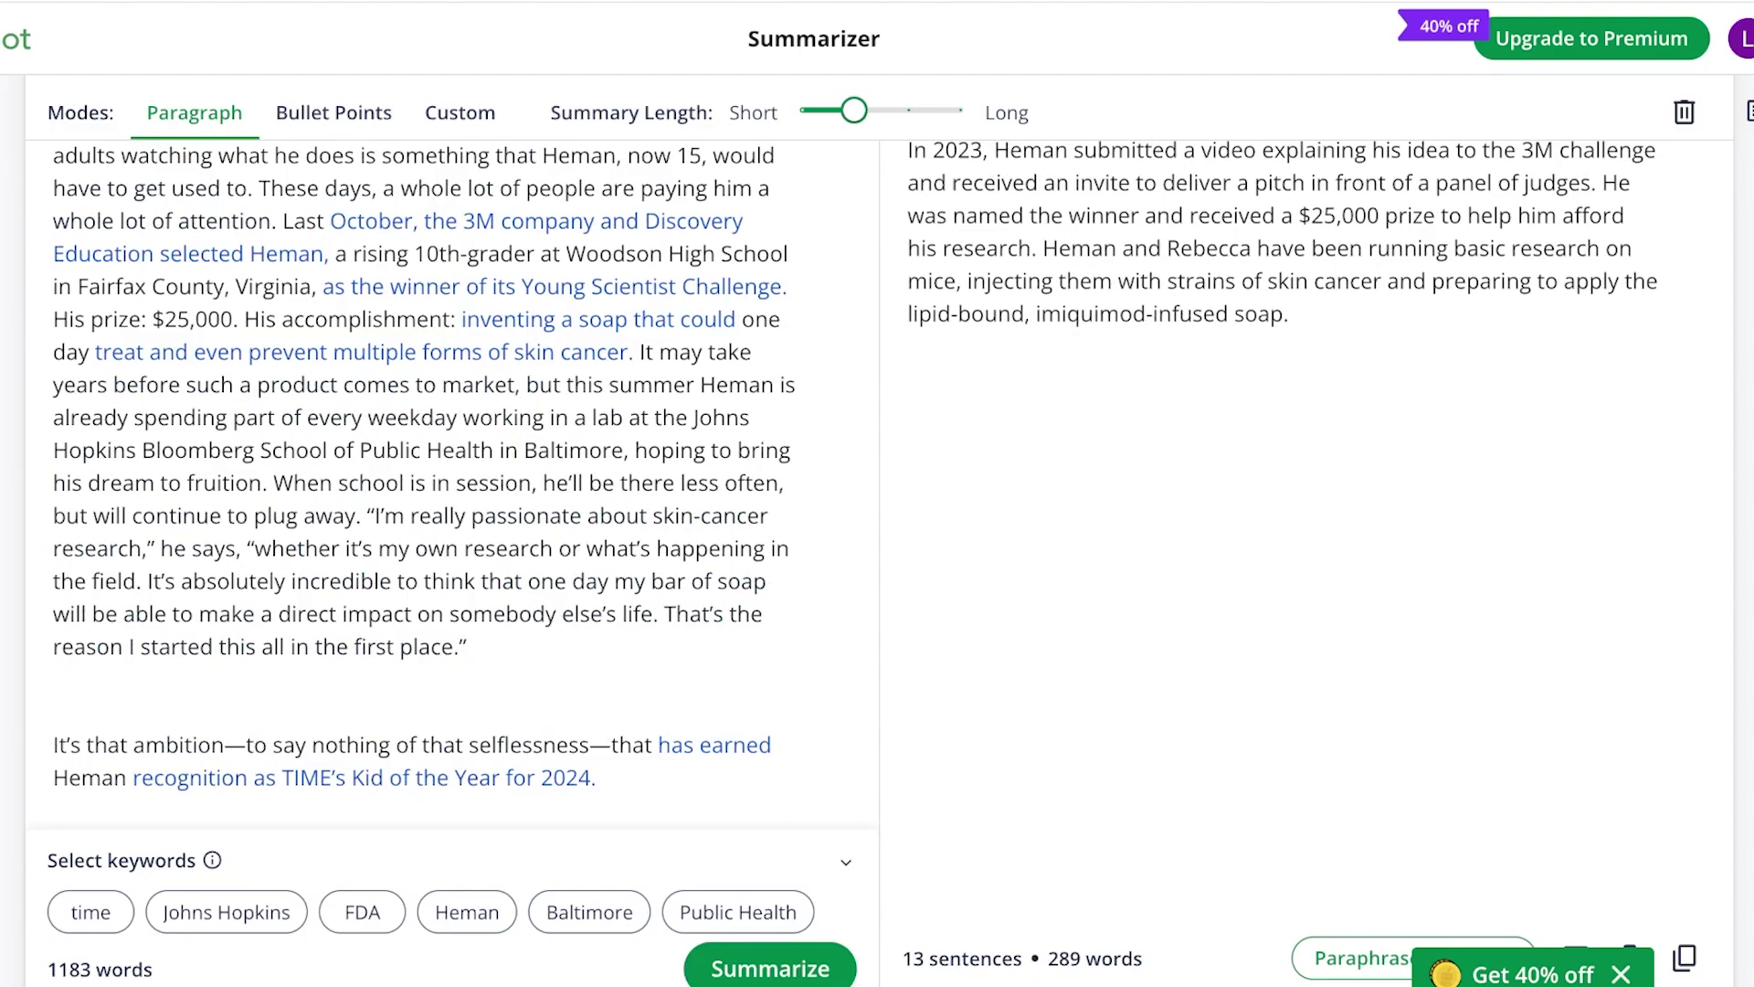
scroll(877, 512, "up", 9)
scroll(877, 512, "down", 20)
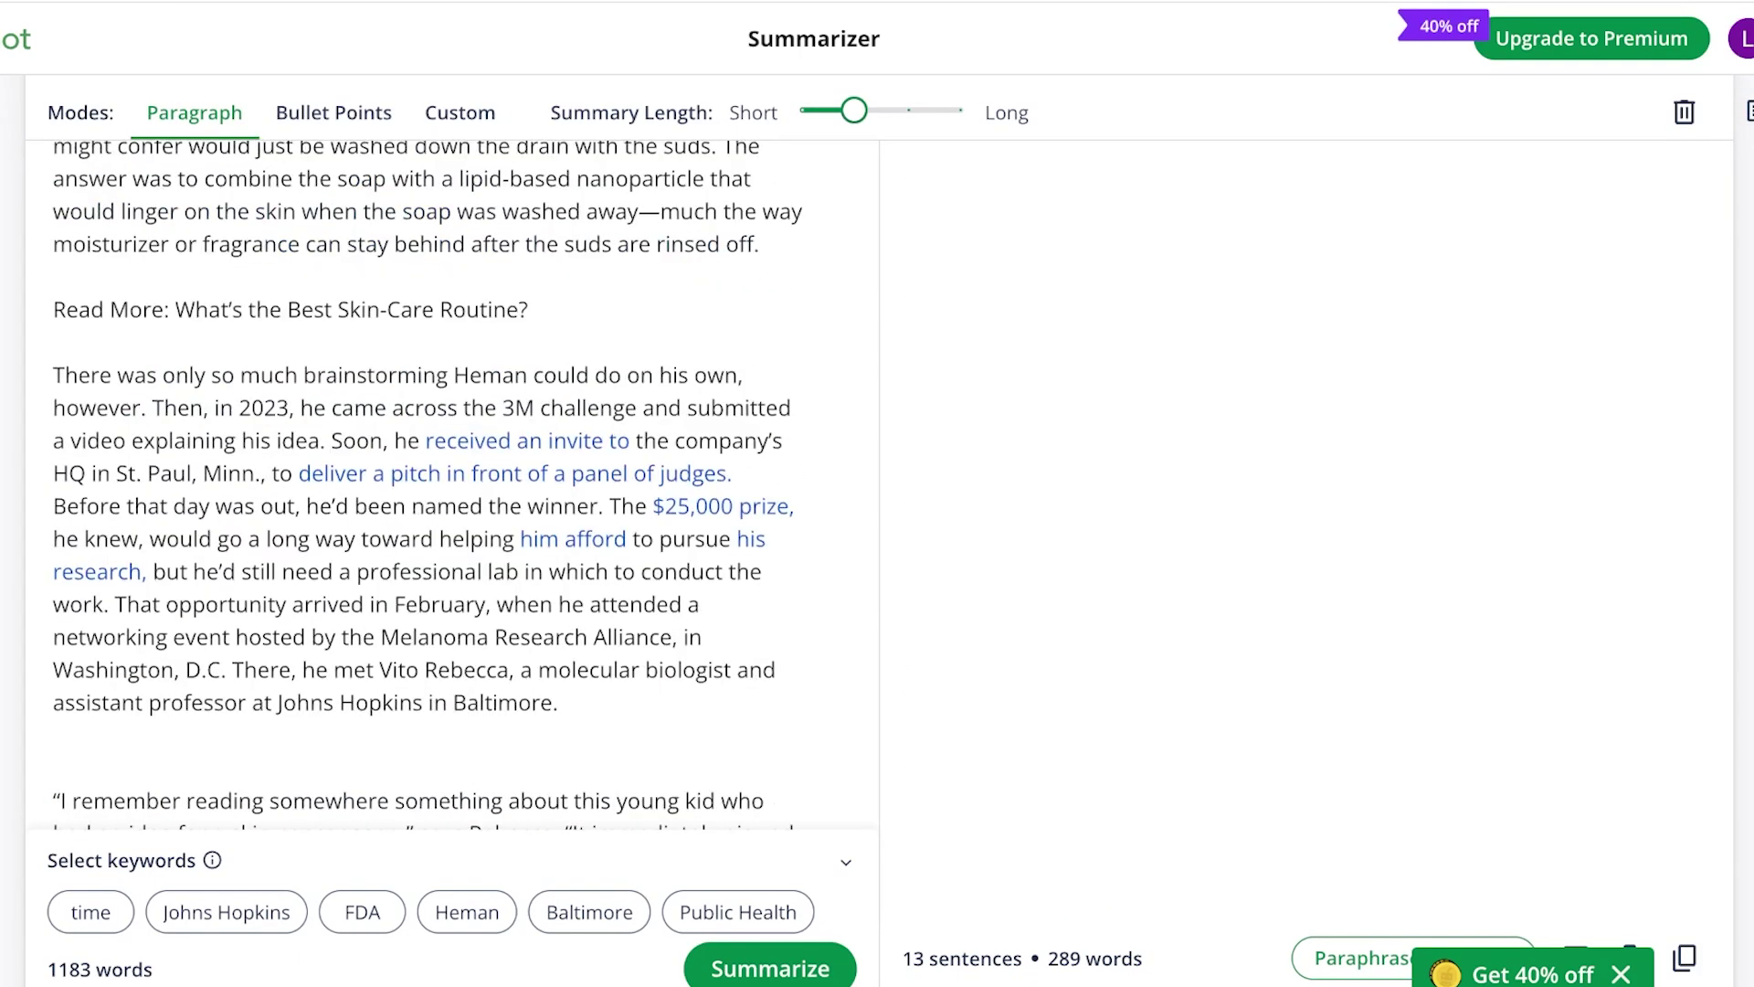
scroll(876, 512, "down", 20)
scroll(877, 511, "up", 20)
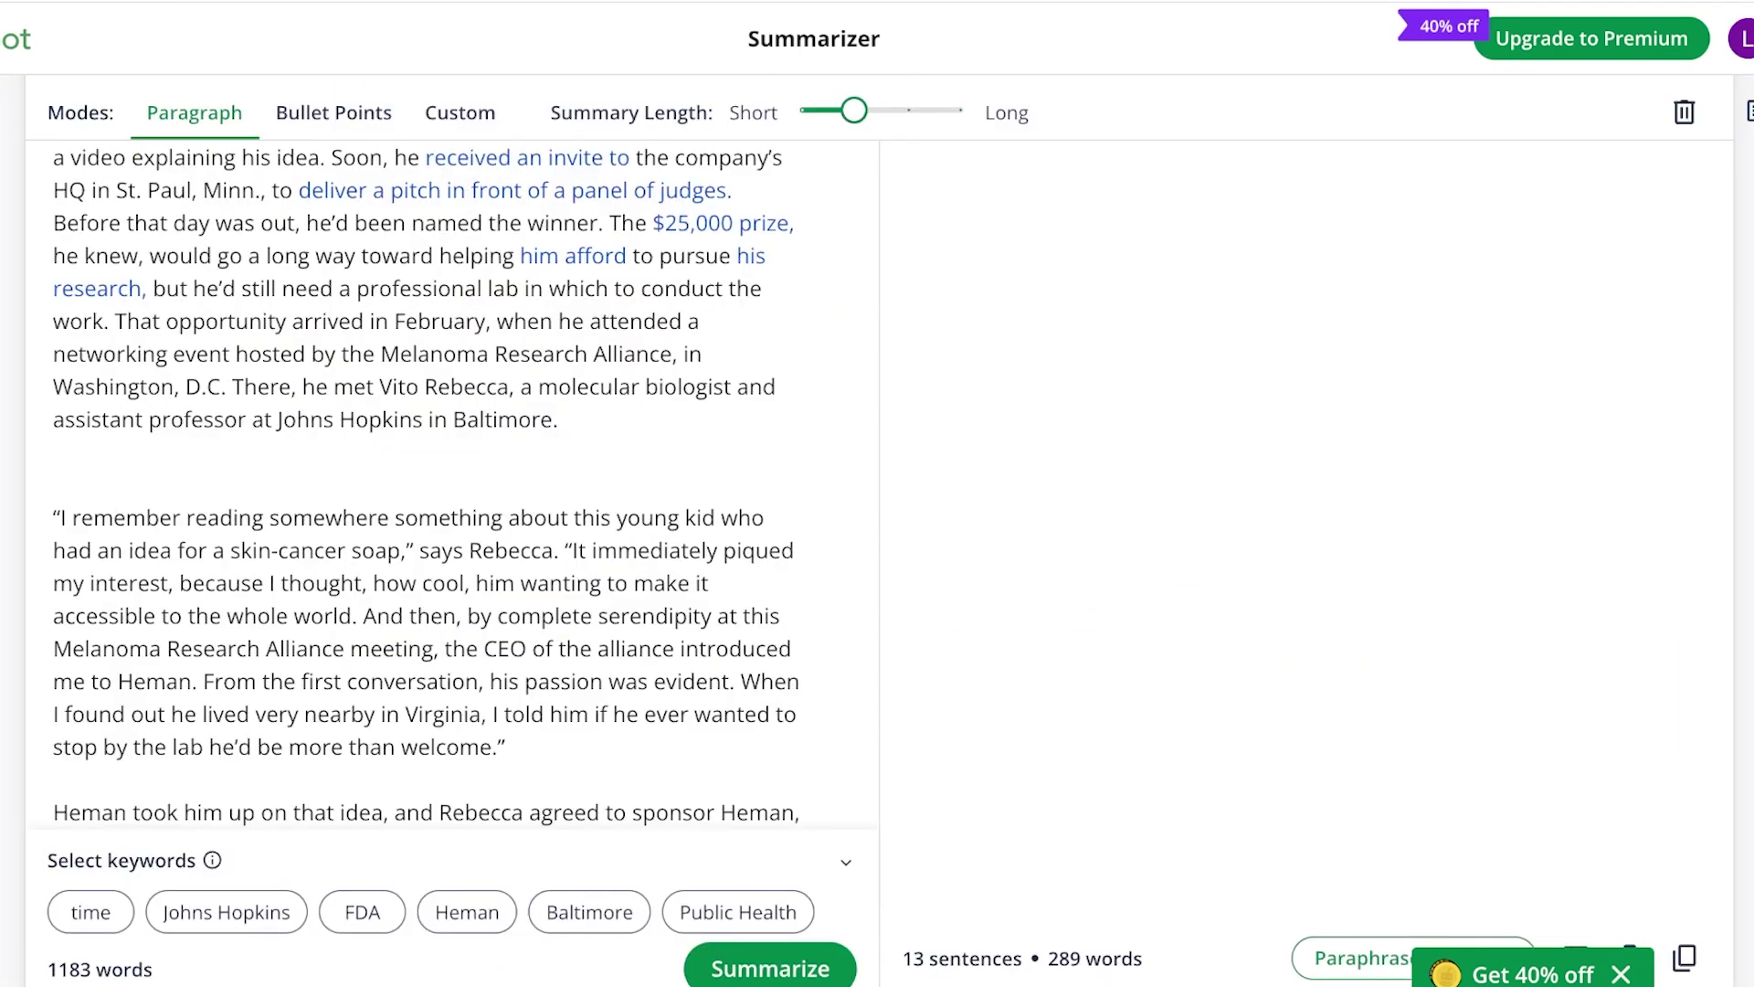
scroll(438, 493, "up", 10)
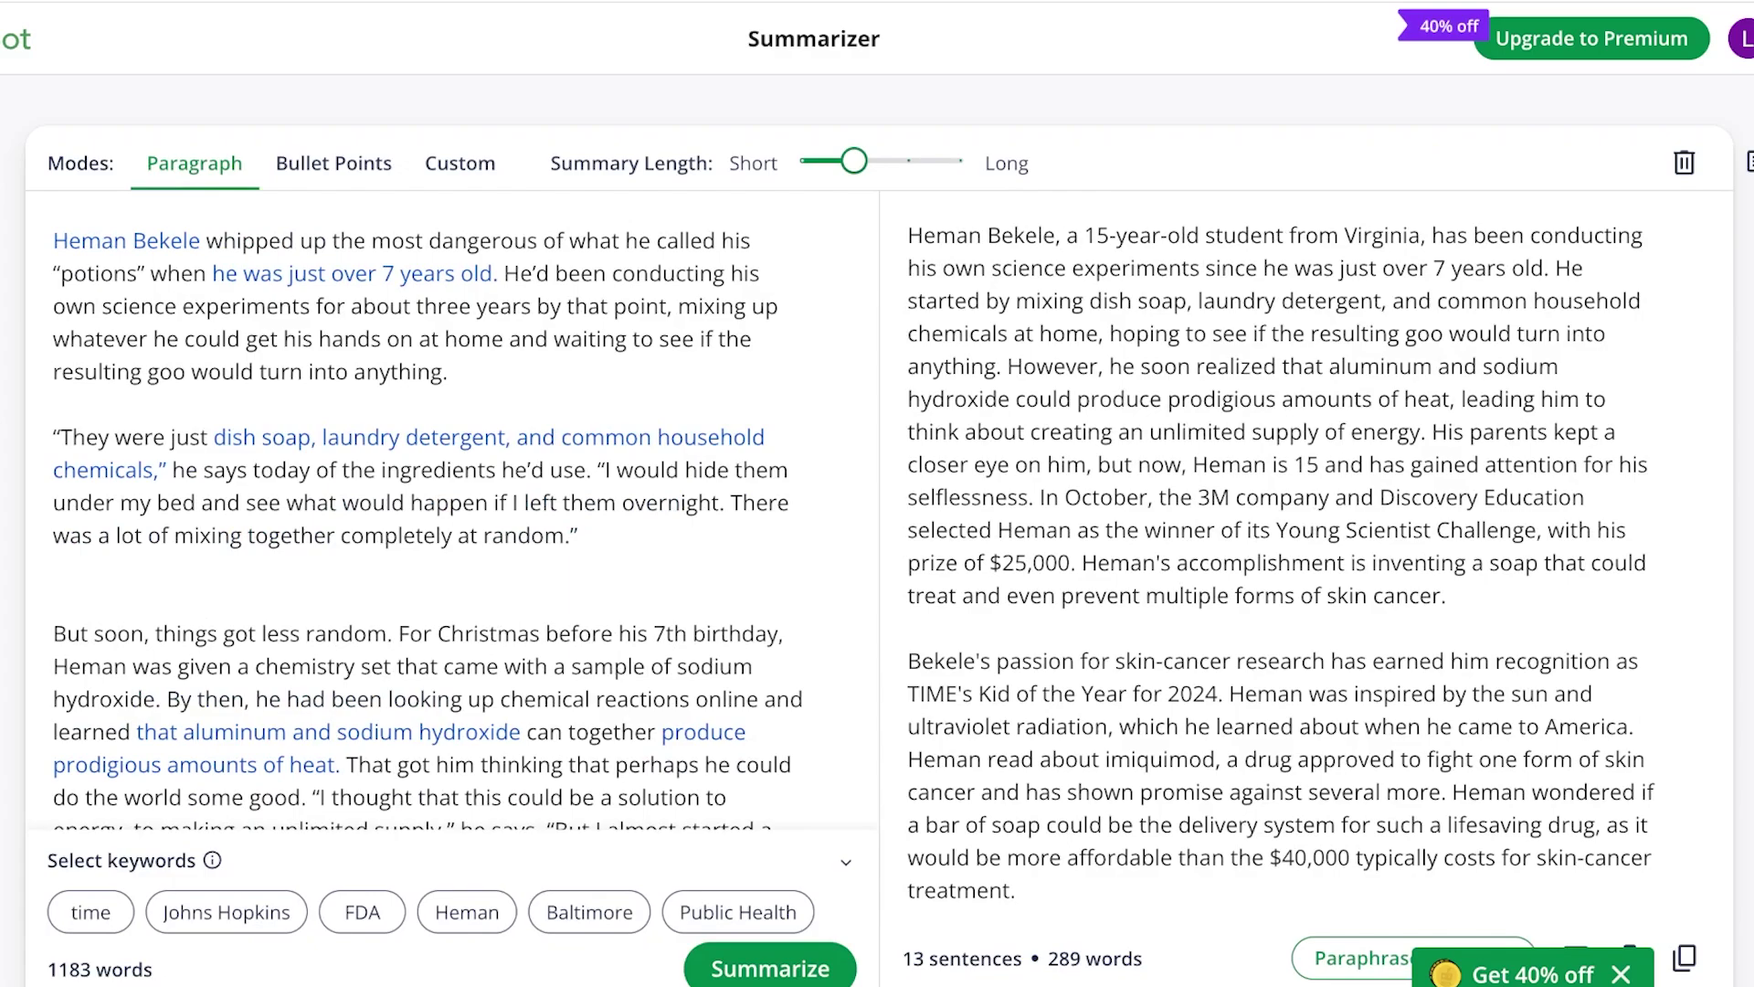
scroll(439, 548, "down", 5)
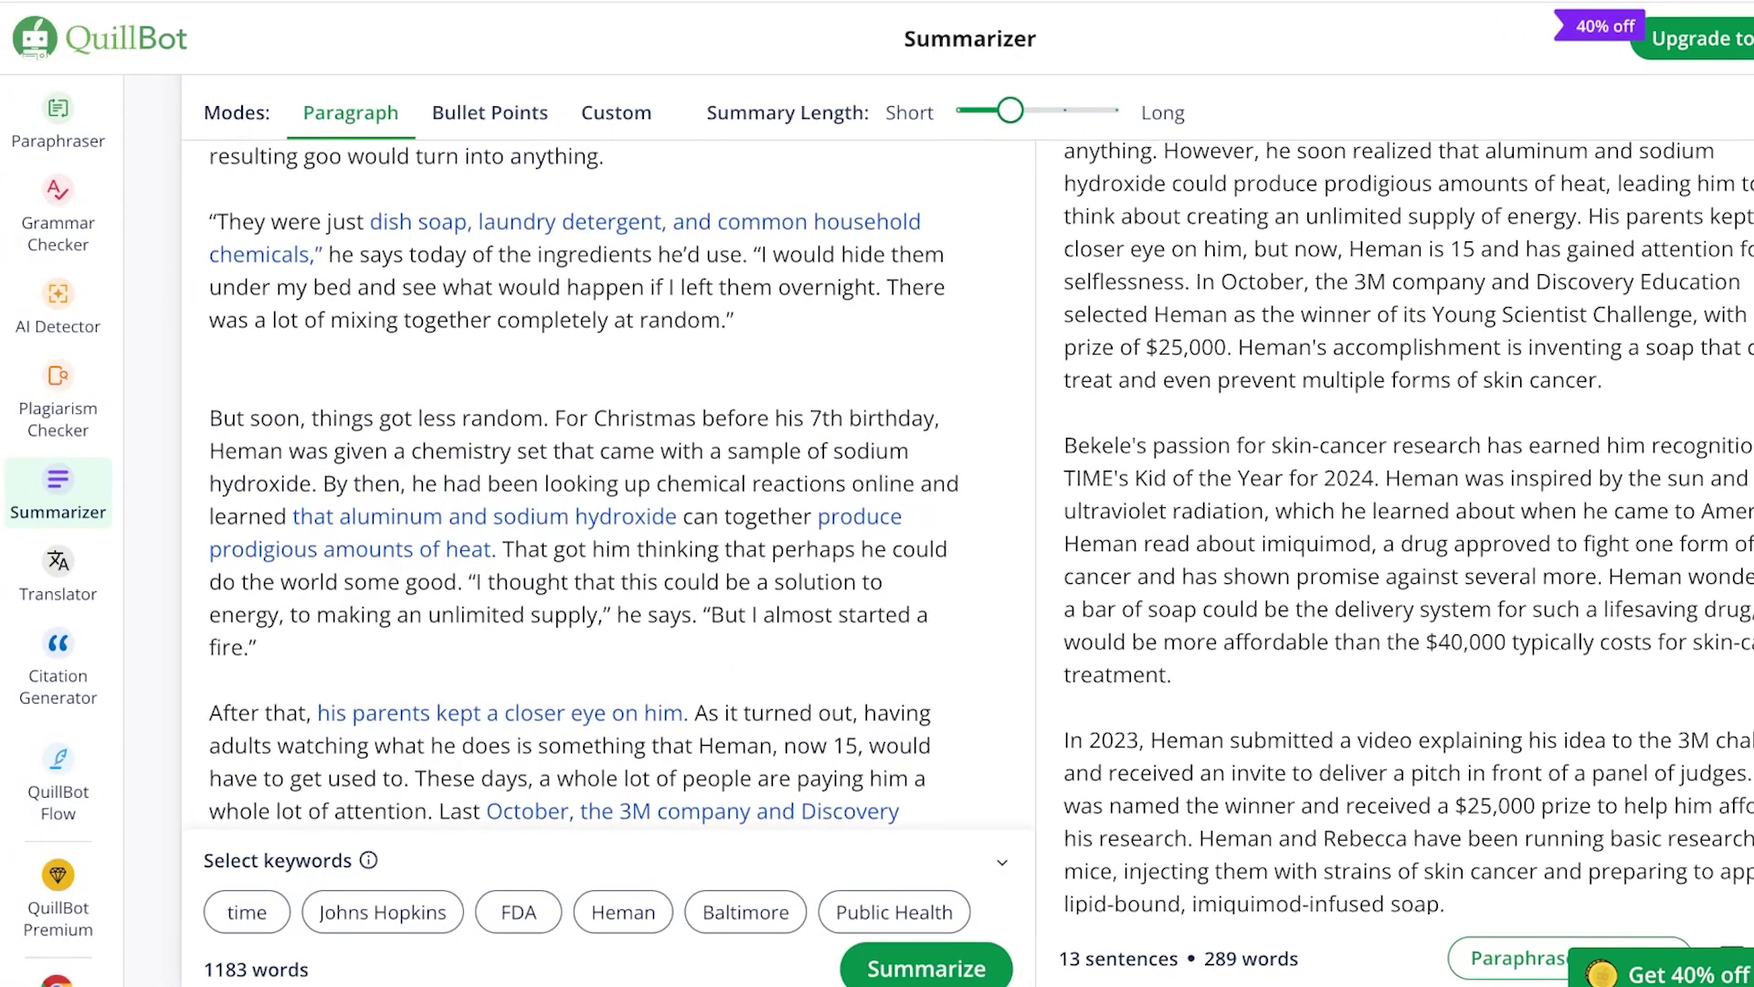
View the Plagiarism Checker page, then switch to the AI Detector and paste the full article text
left_click(57, 400)
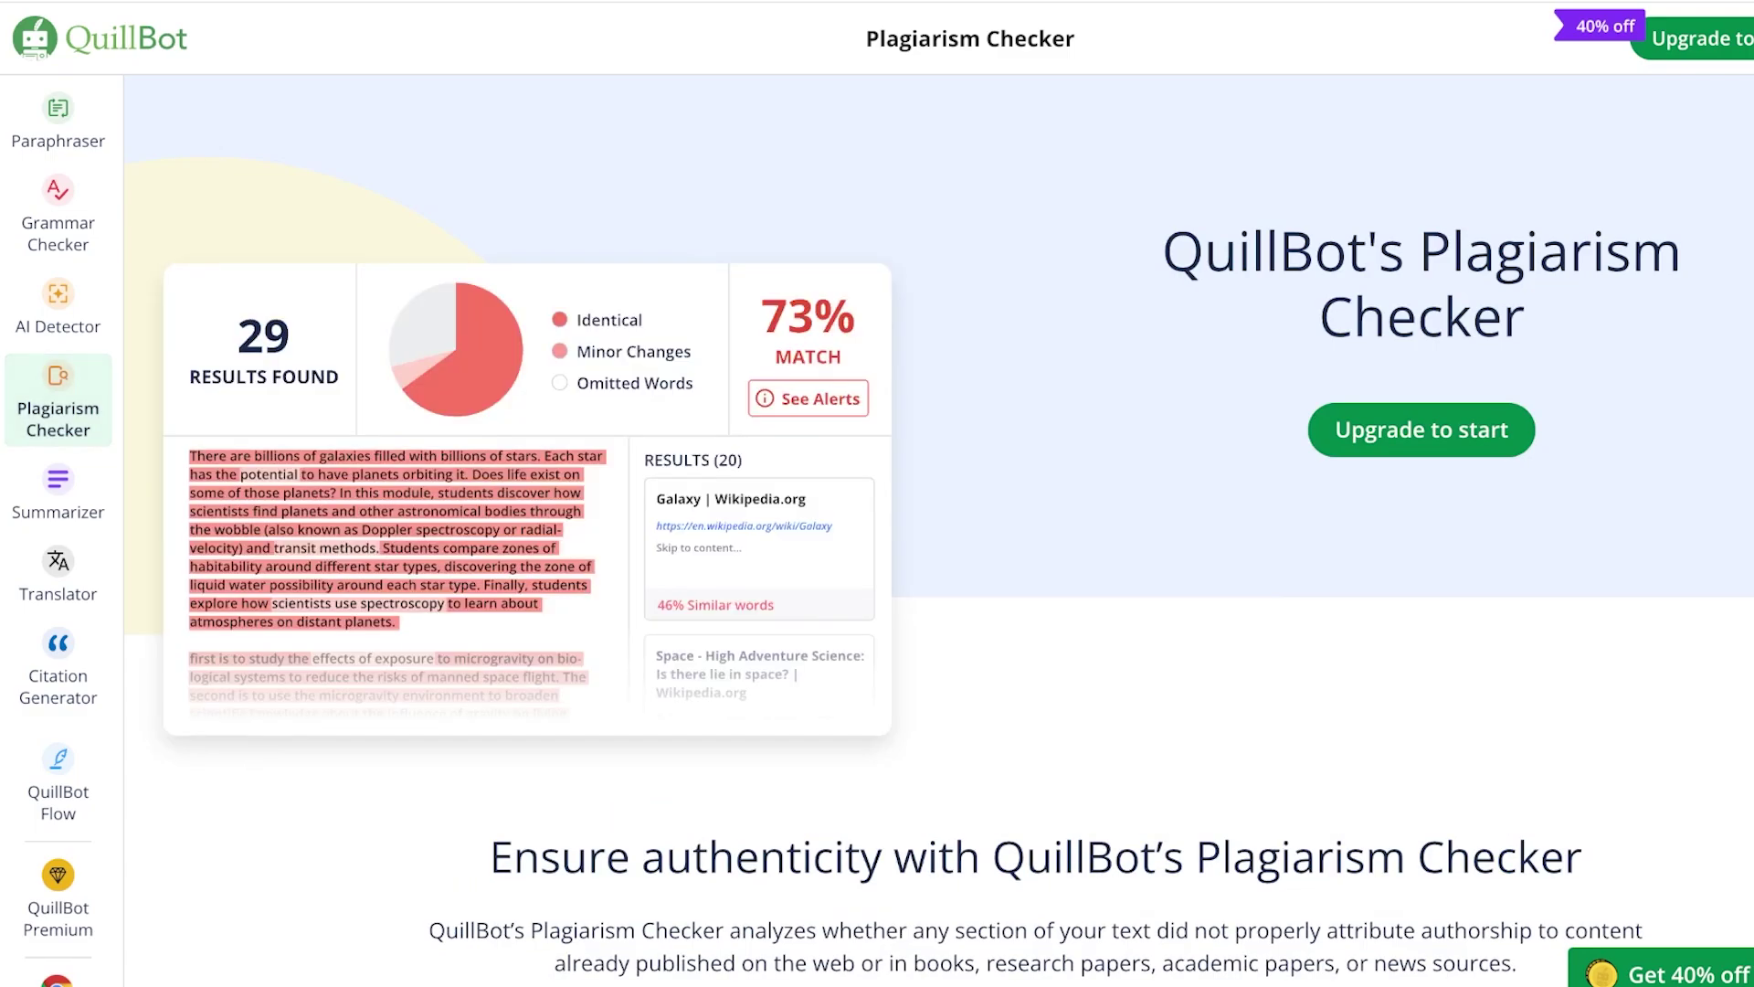
left_click(58, 306)
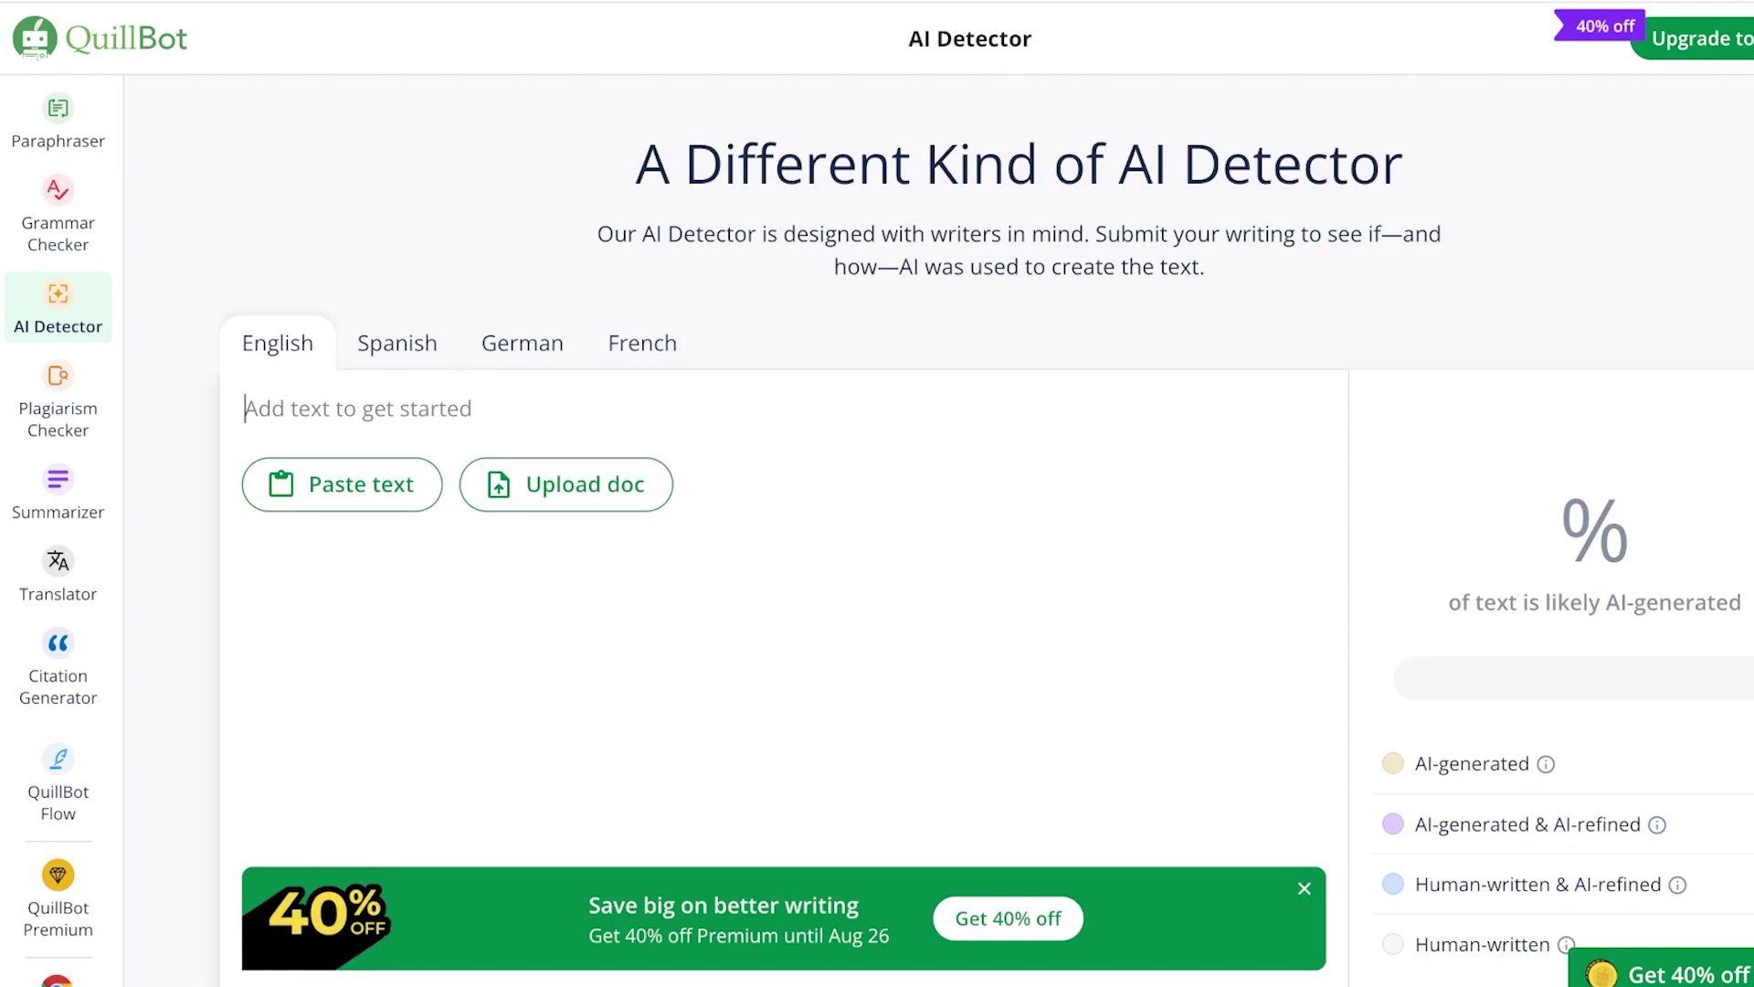
key("ctrl+v")
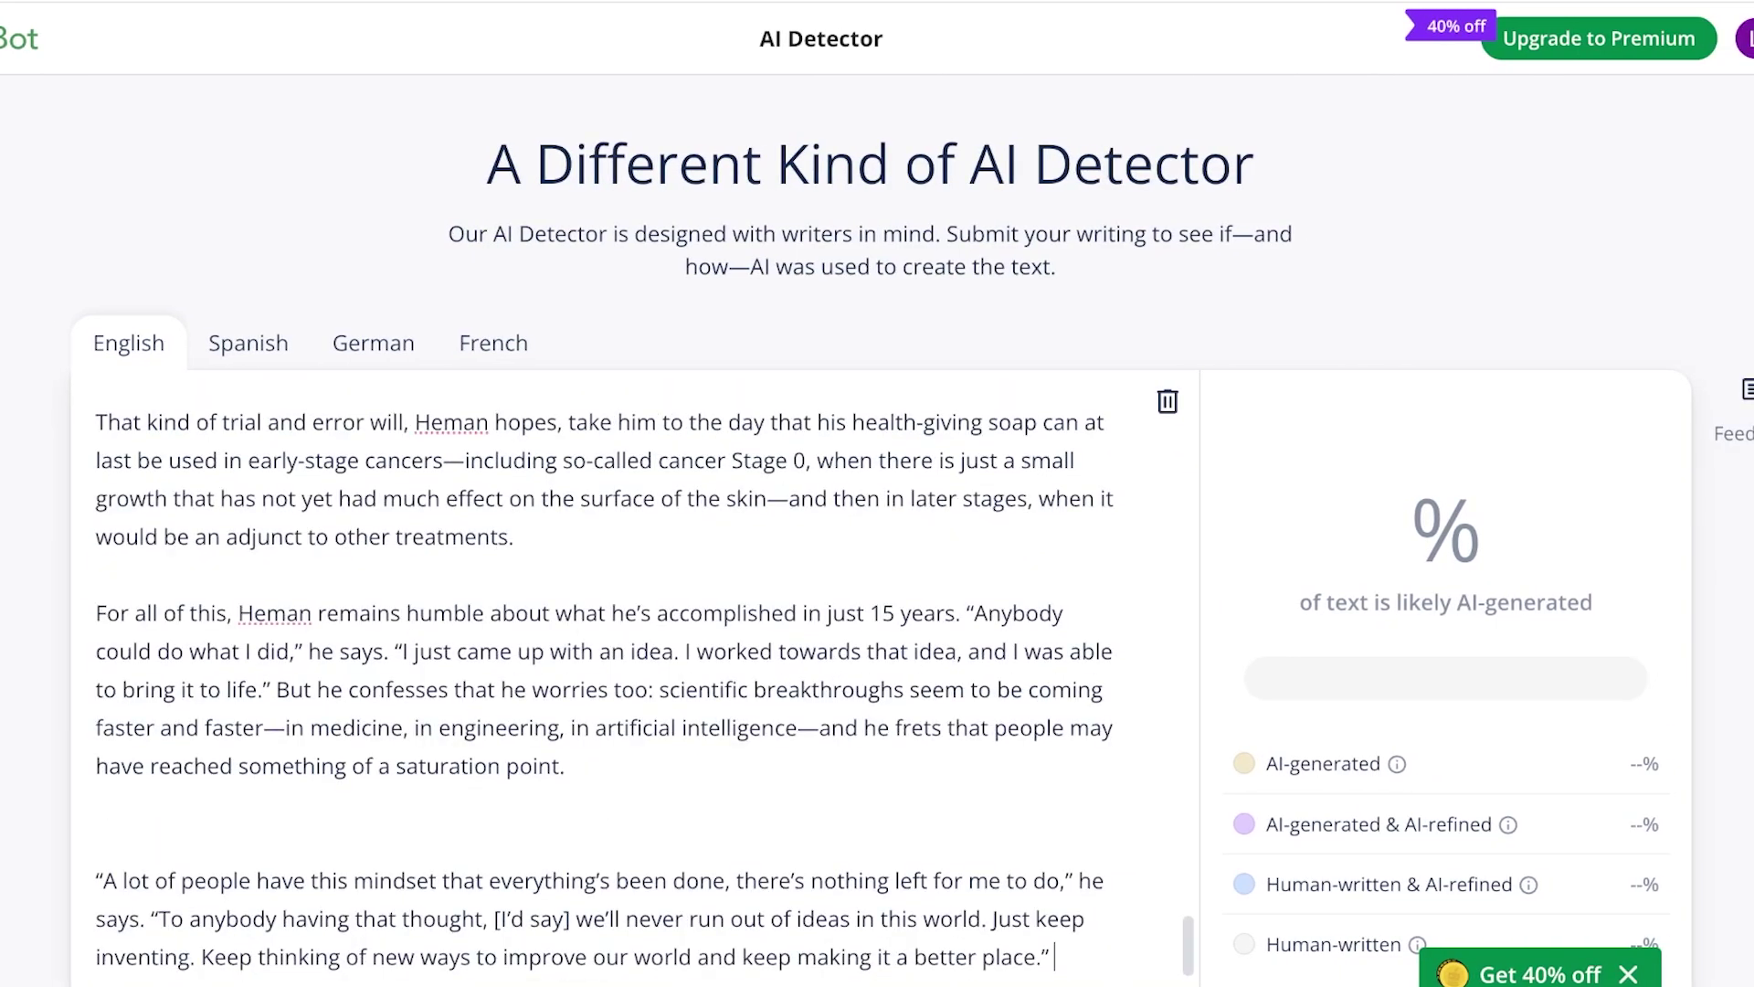
Try to trim the article's closing paragraphs to fit the AI Detector's 1,200-word limit
left_click_drag(96, 613, 1054, 985)
scroll(877, 585, "up", 15)
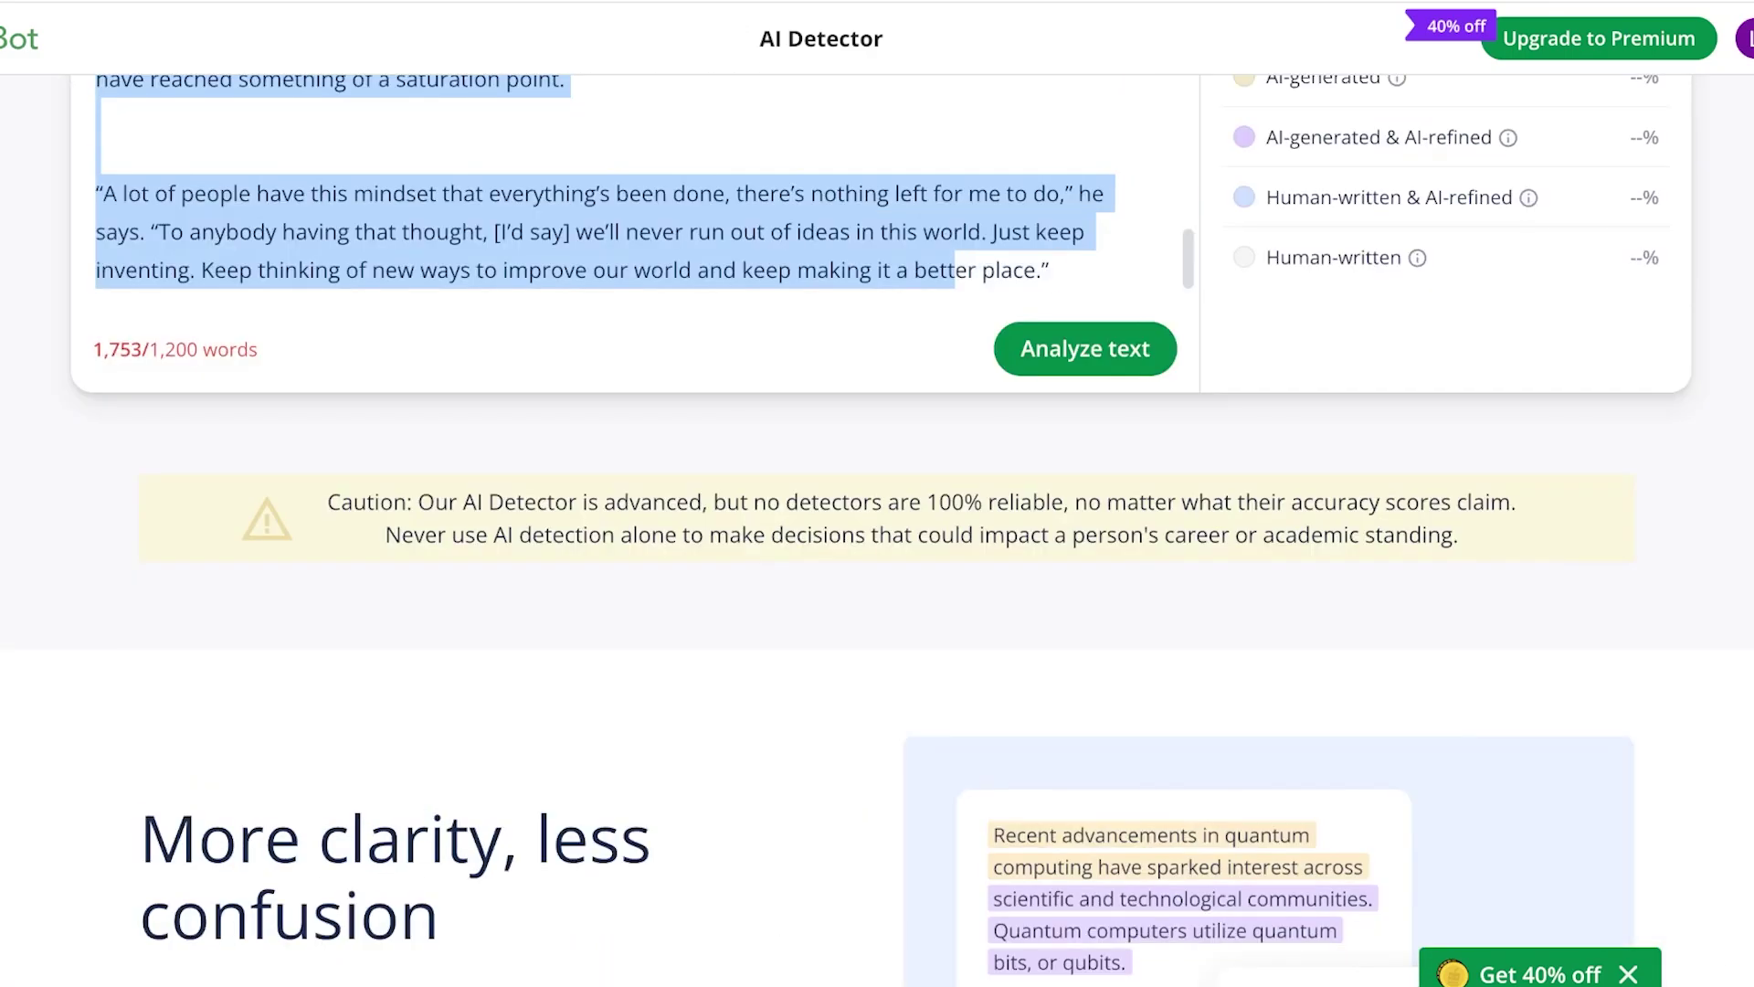
key("BackSpace")
left_click_drag(96, 649, 96, 87)
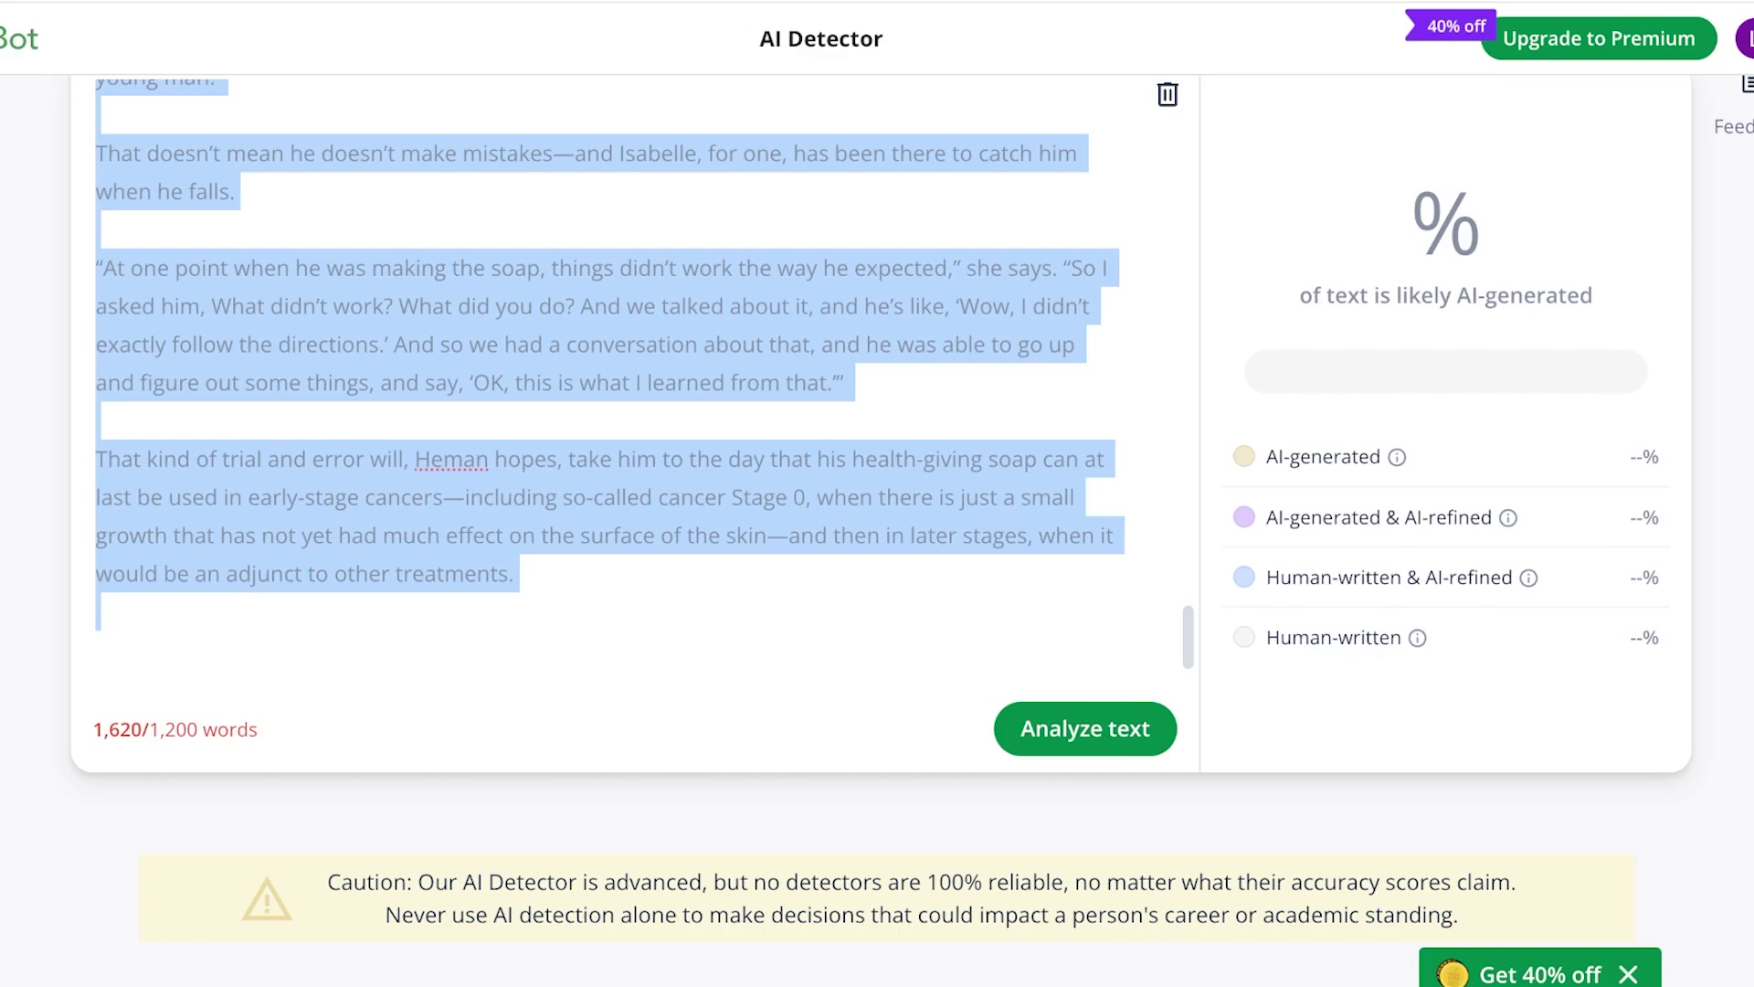
key("shift+Down")
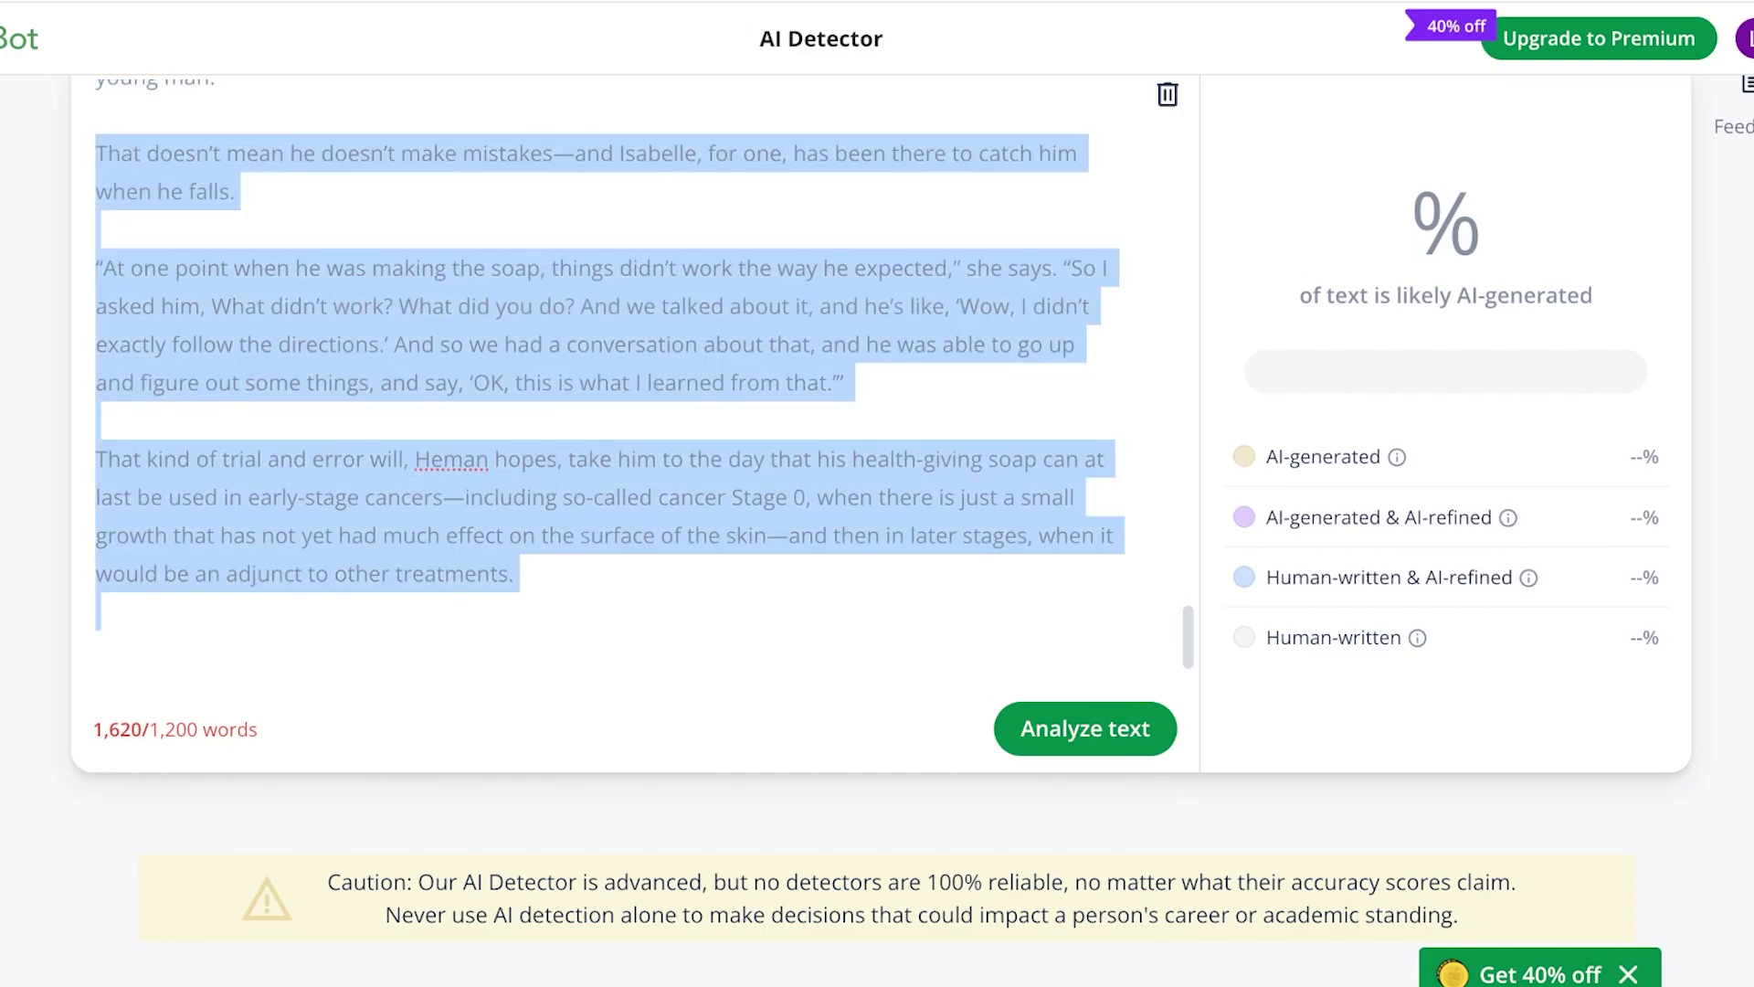
key("BackSpace")
key("shift+Up")
key("shift+Up")
key("shift+Up")
key("shift+Up")
key("shift+Up")
key("shift+Up")
key("shift+Up")
key("shift+Up")
key("shift+Up")
key("shift+Up")
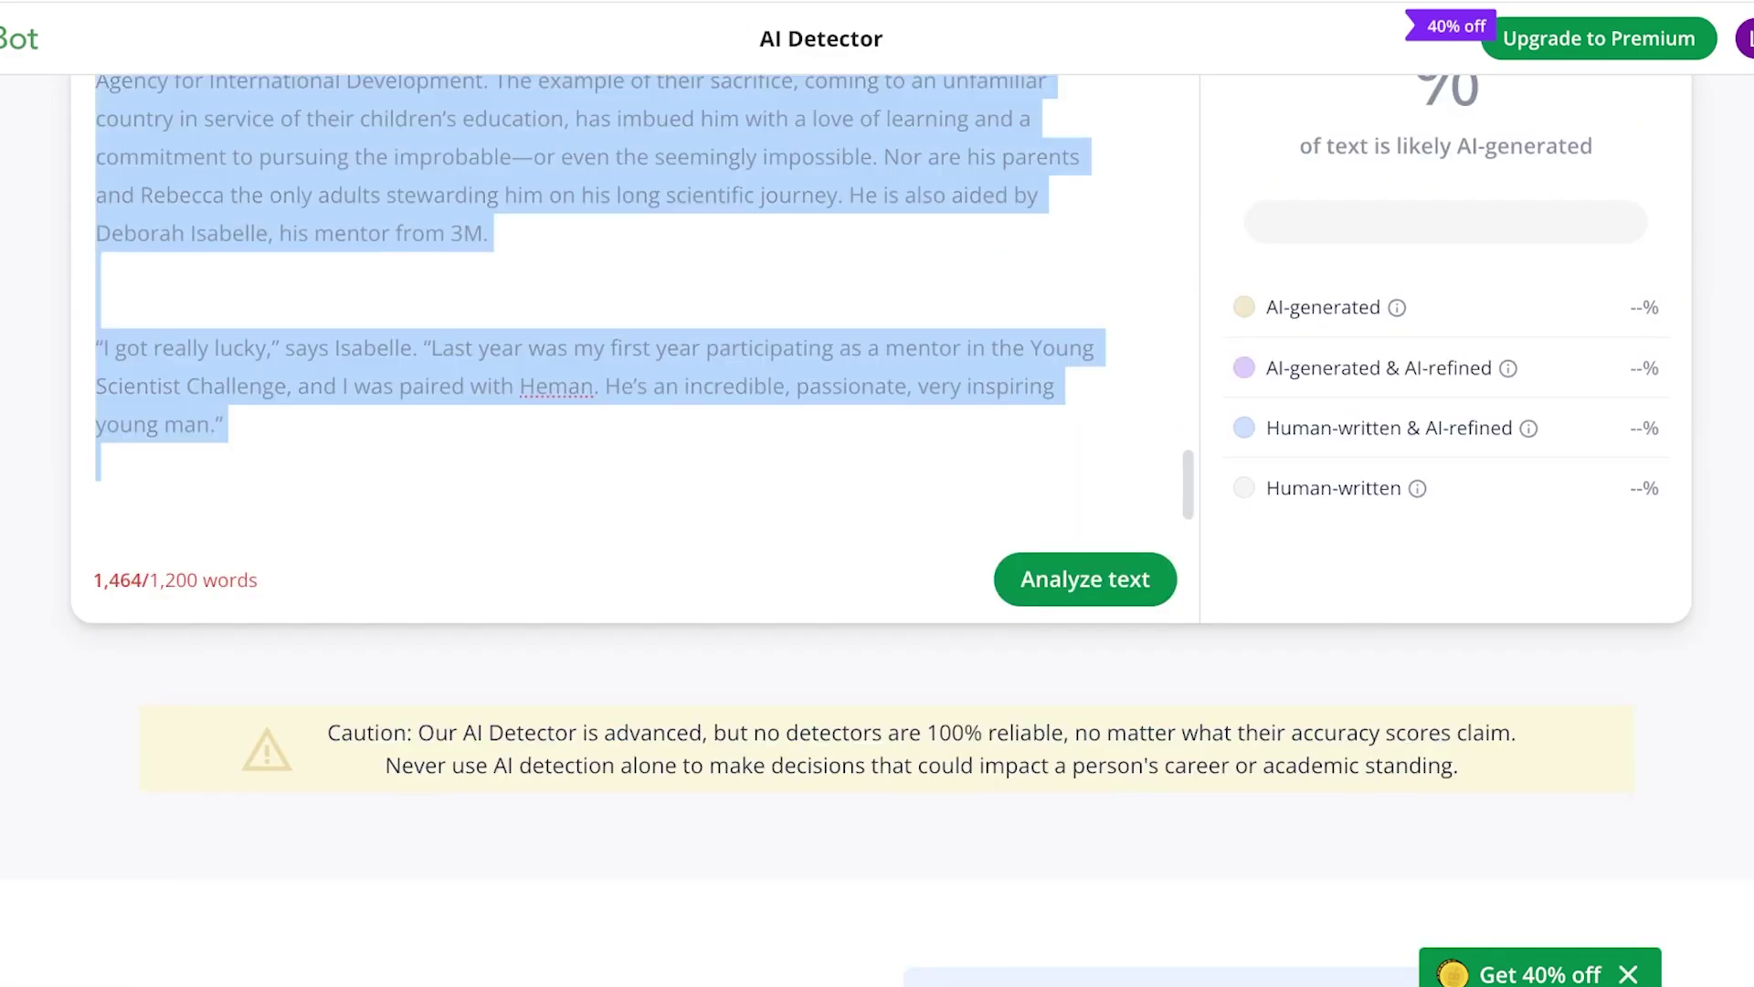
scroll(157, 95, "up", 6)
left_click_drag(158, 95, 96, 81)
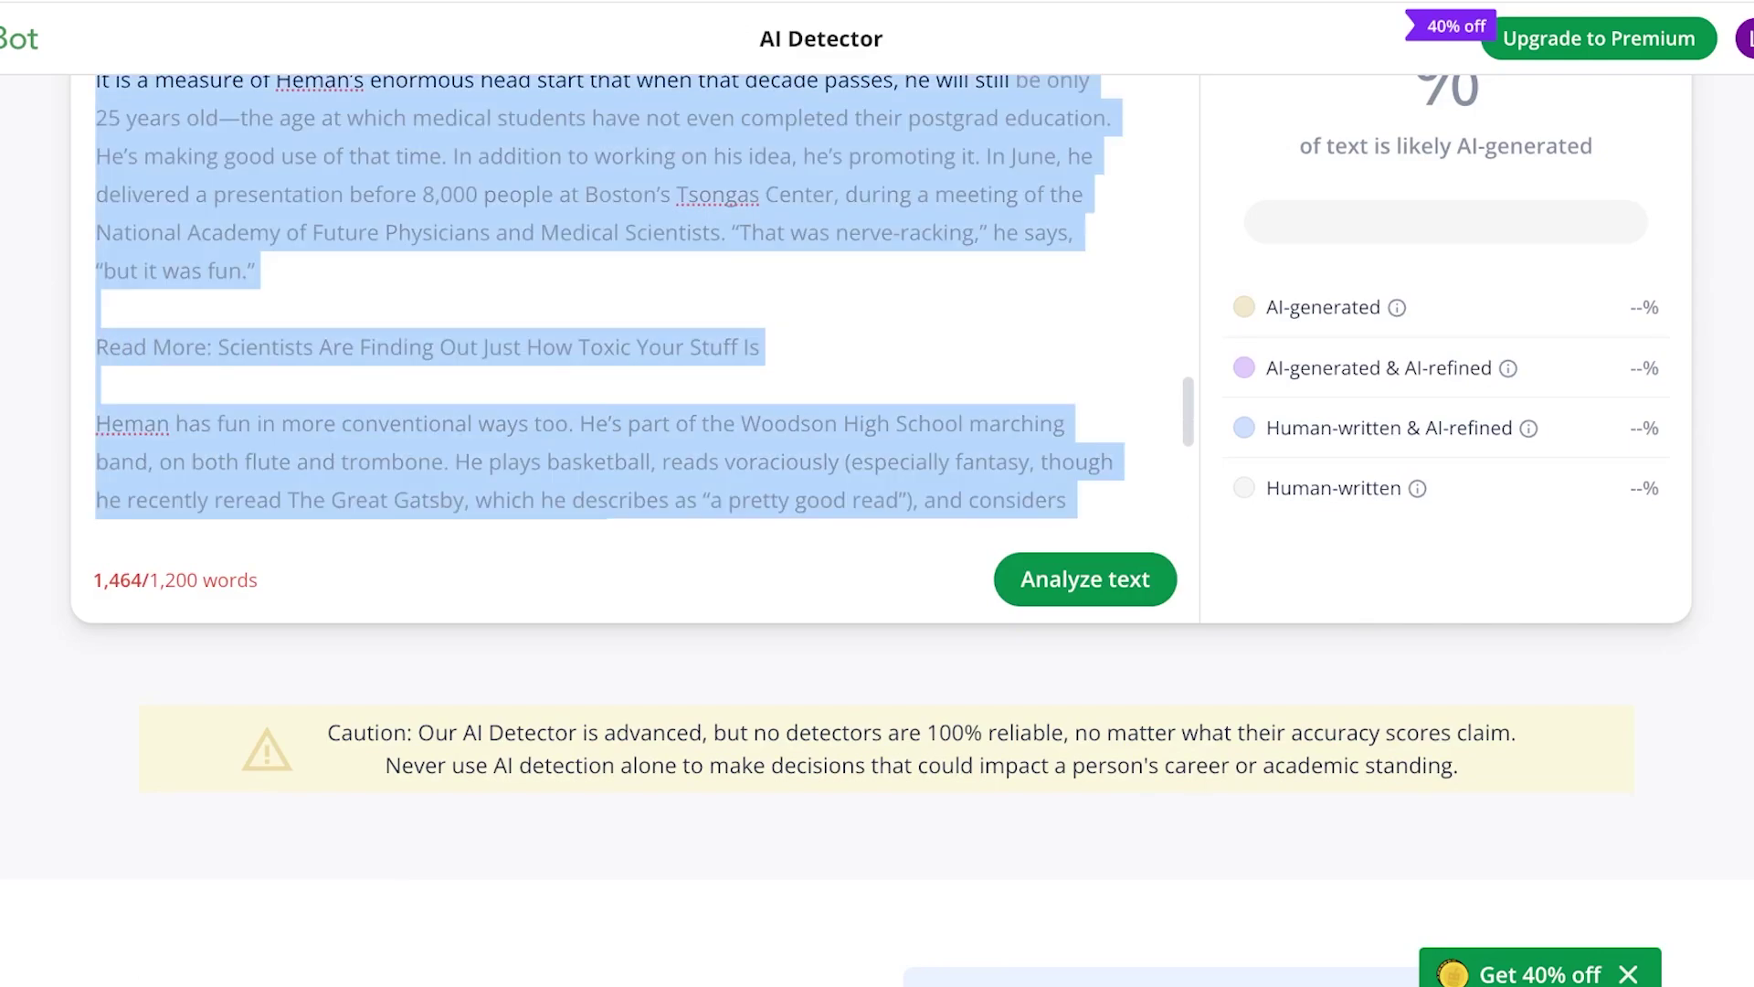
Clear all text from the AI Detector and paste the full article again
key("ctrl+a")
key("BackSpace")
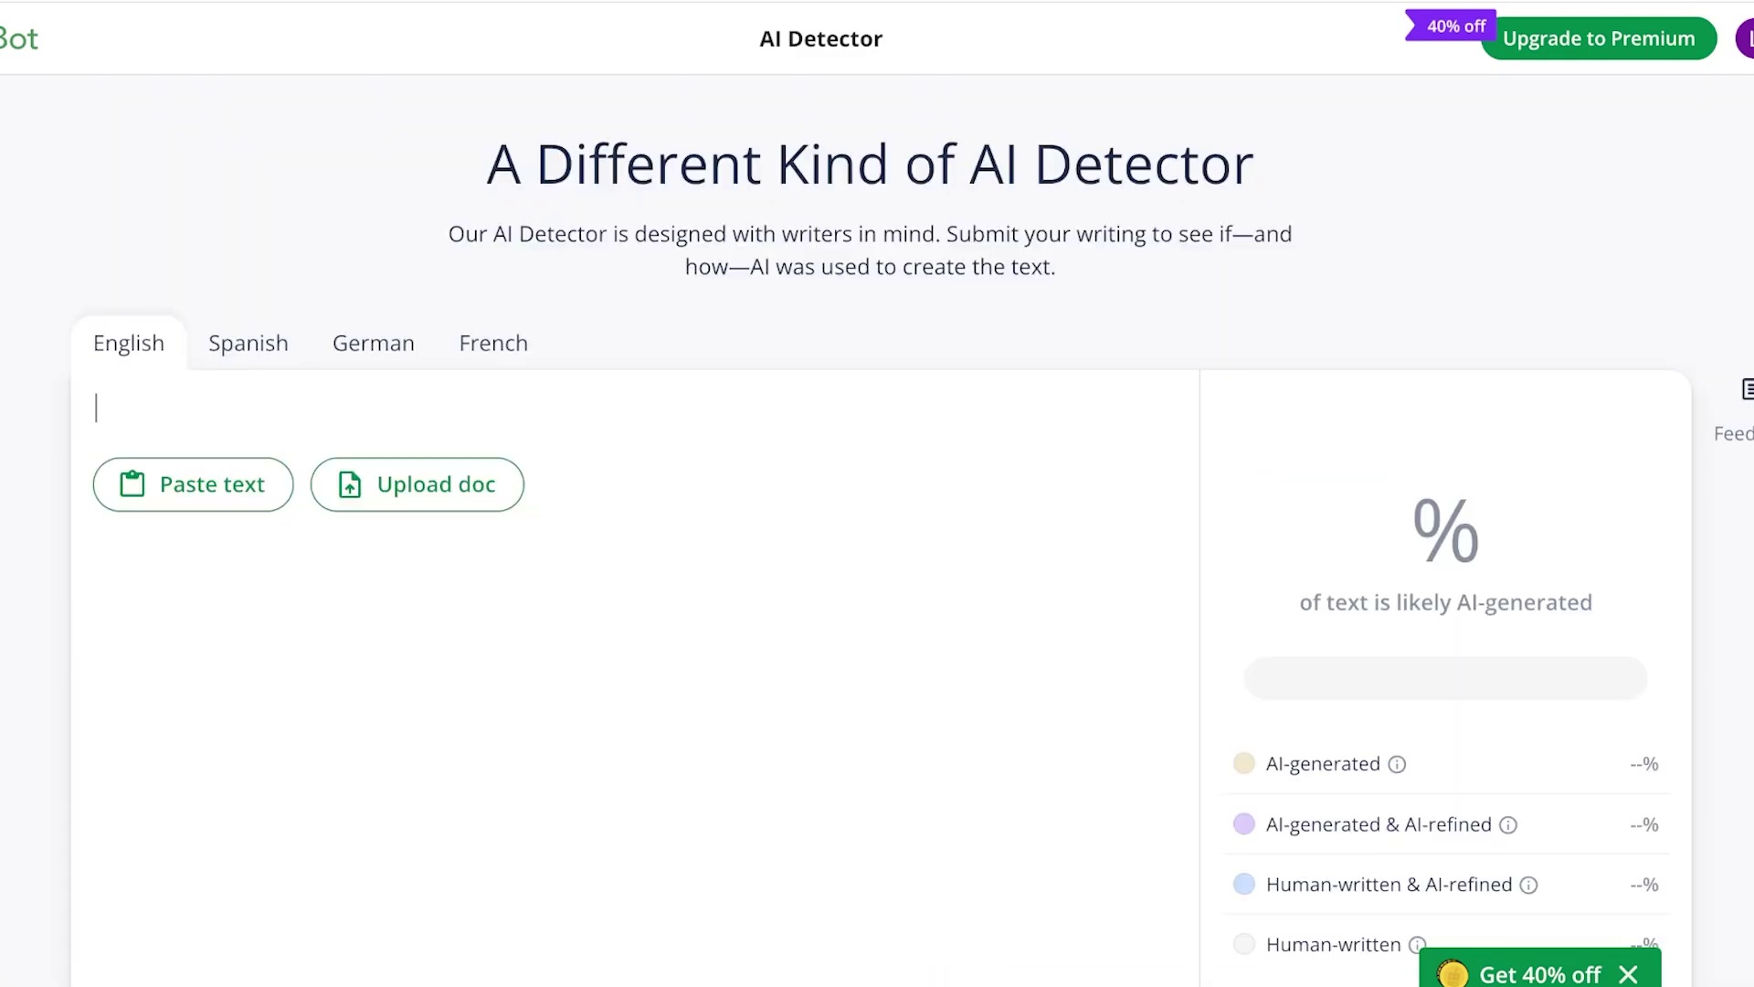
key("ctrl+v")
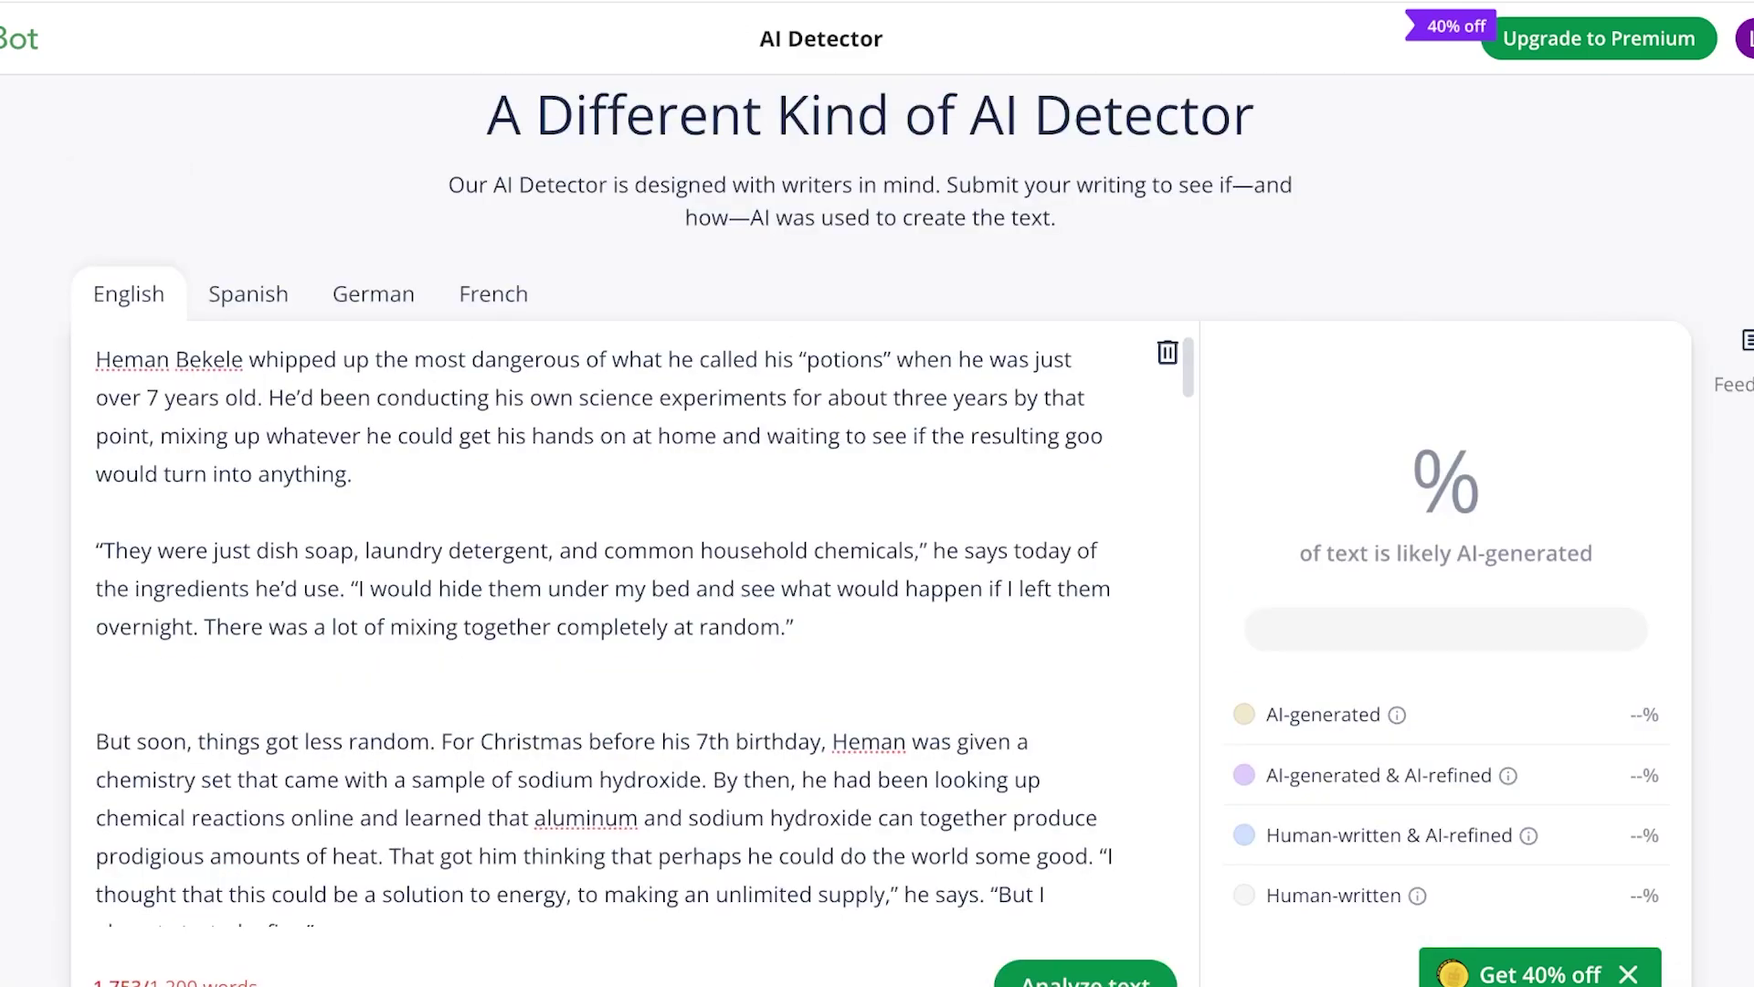
Delete the article's closing paragraphs in the AI Detector, back through the quote starting "At one point when he was making the soap"
left_click_drag(1177, 362, 1179, 413)
left_click(1178, 413)
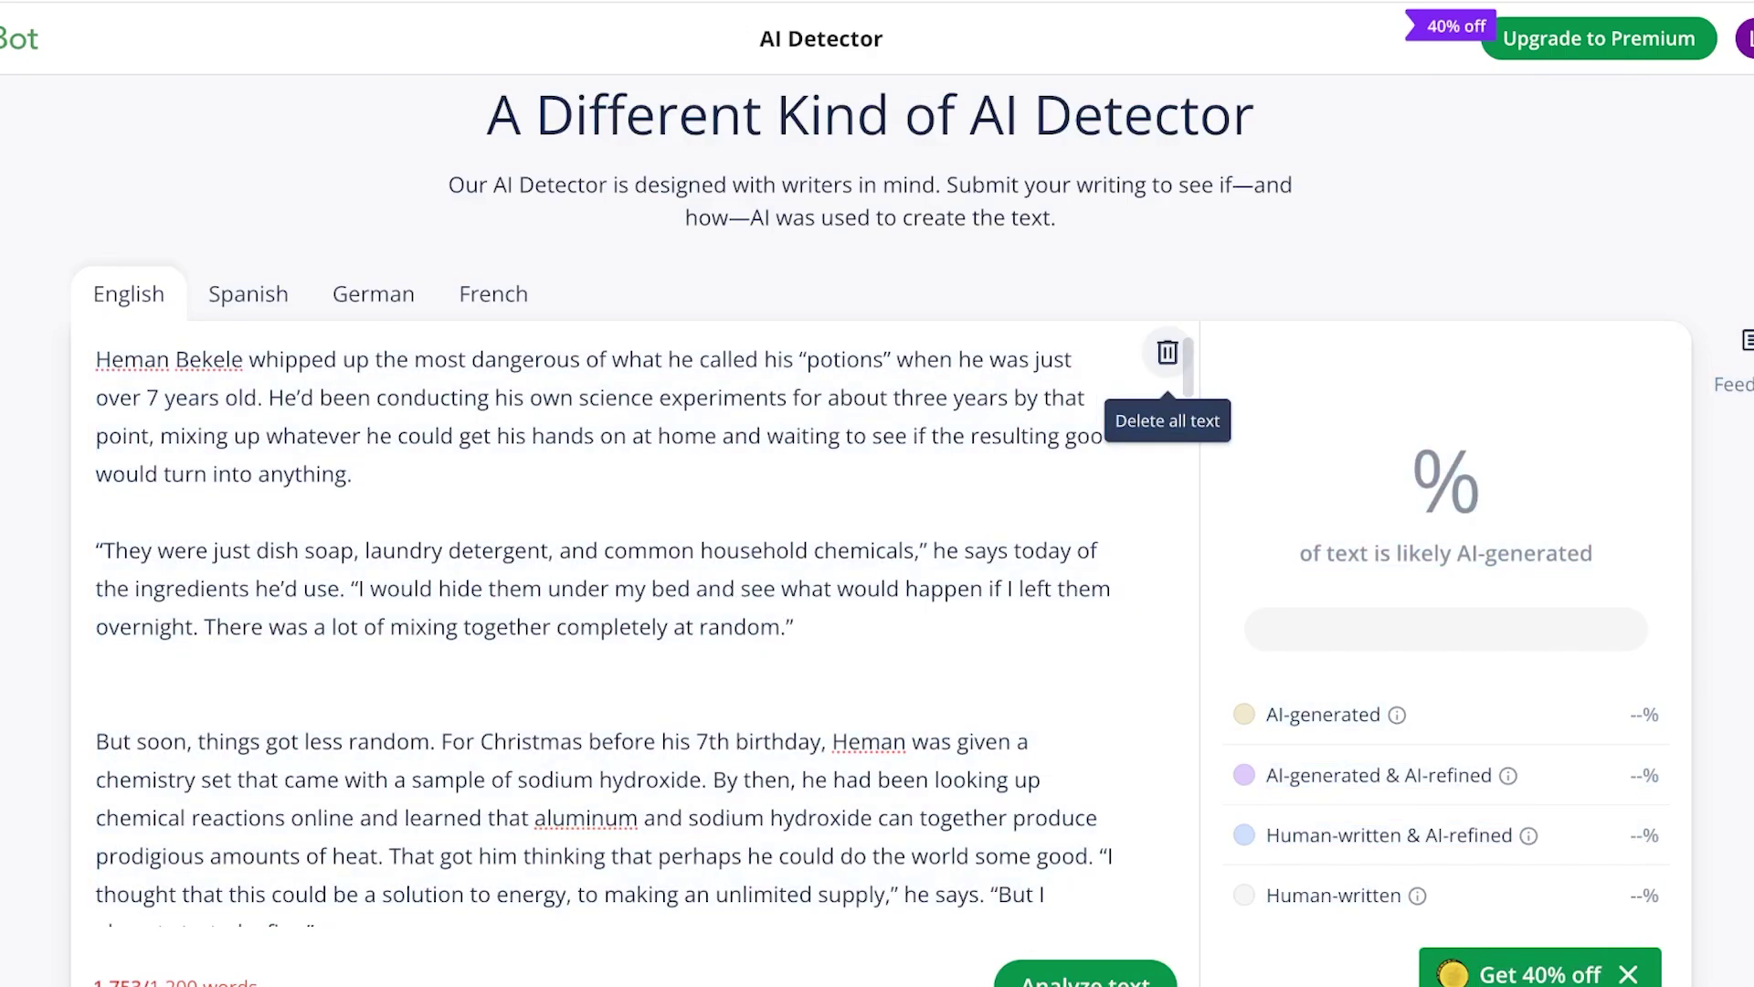
scroll(603, 630, "down", 6)
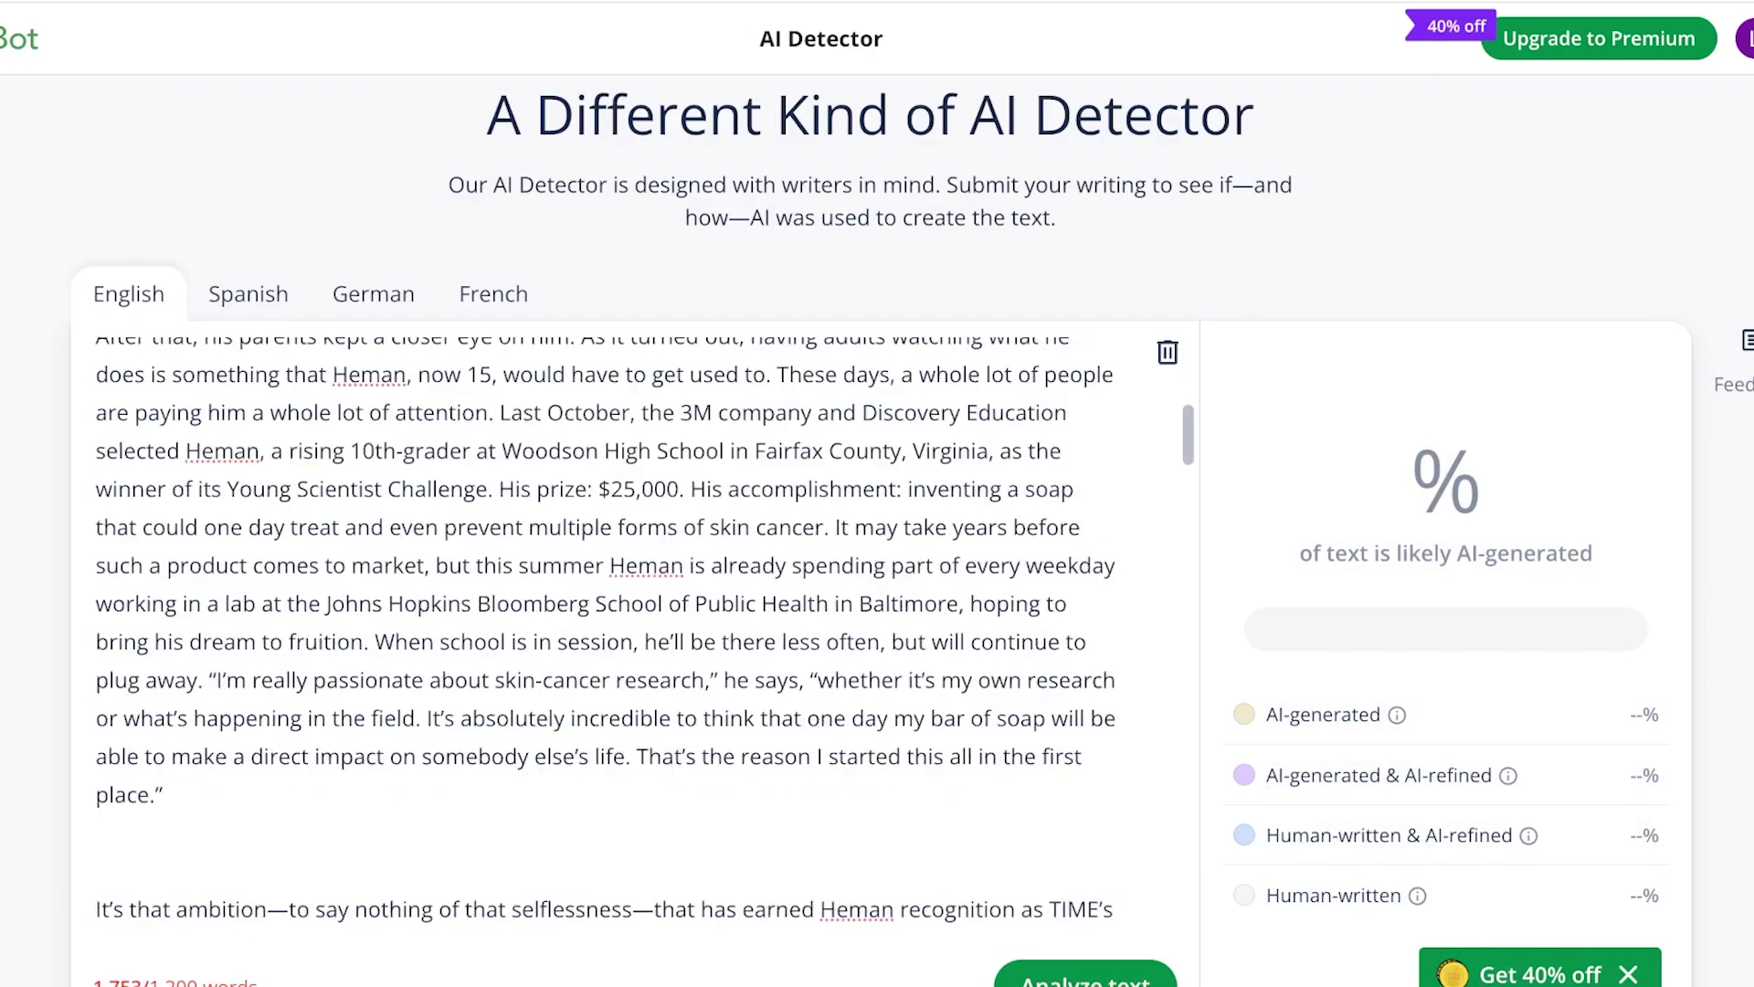
scroll(603, 630, "down", 6)
left_click_drag(96, 610, 1050, 950)
key("BackSpace")
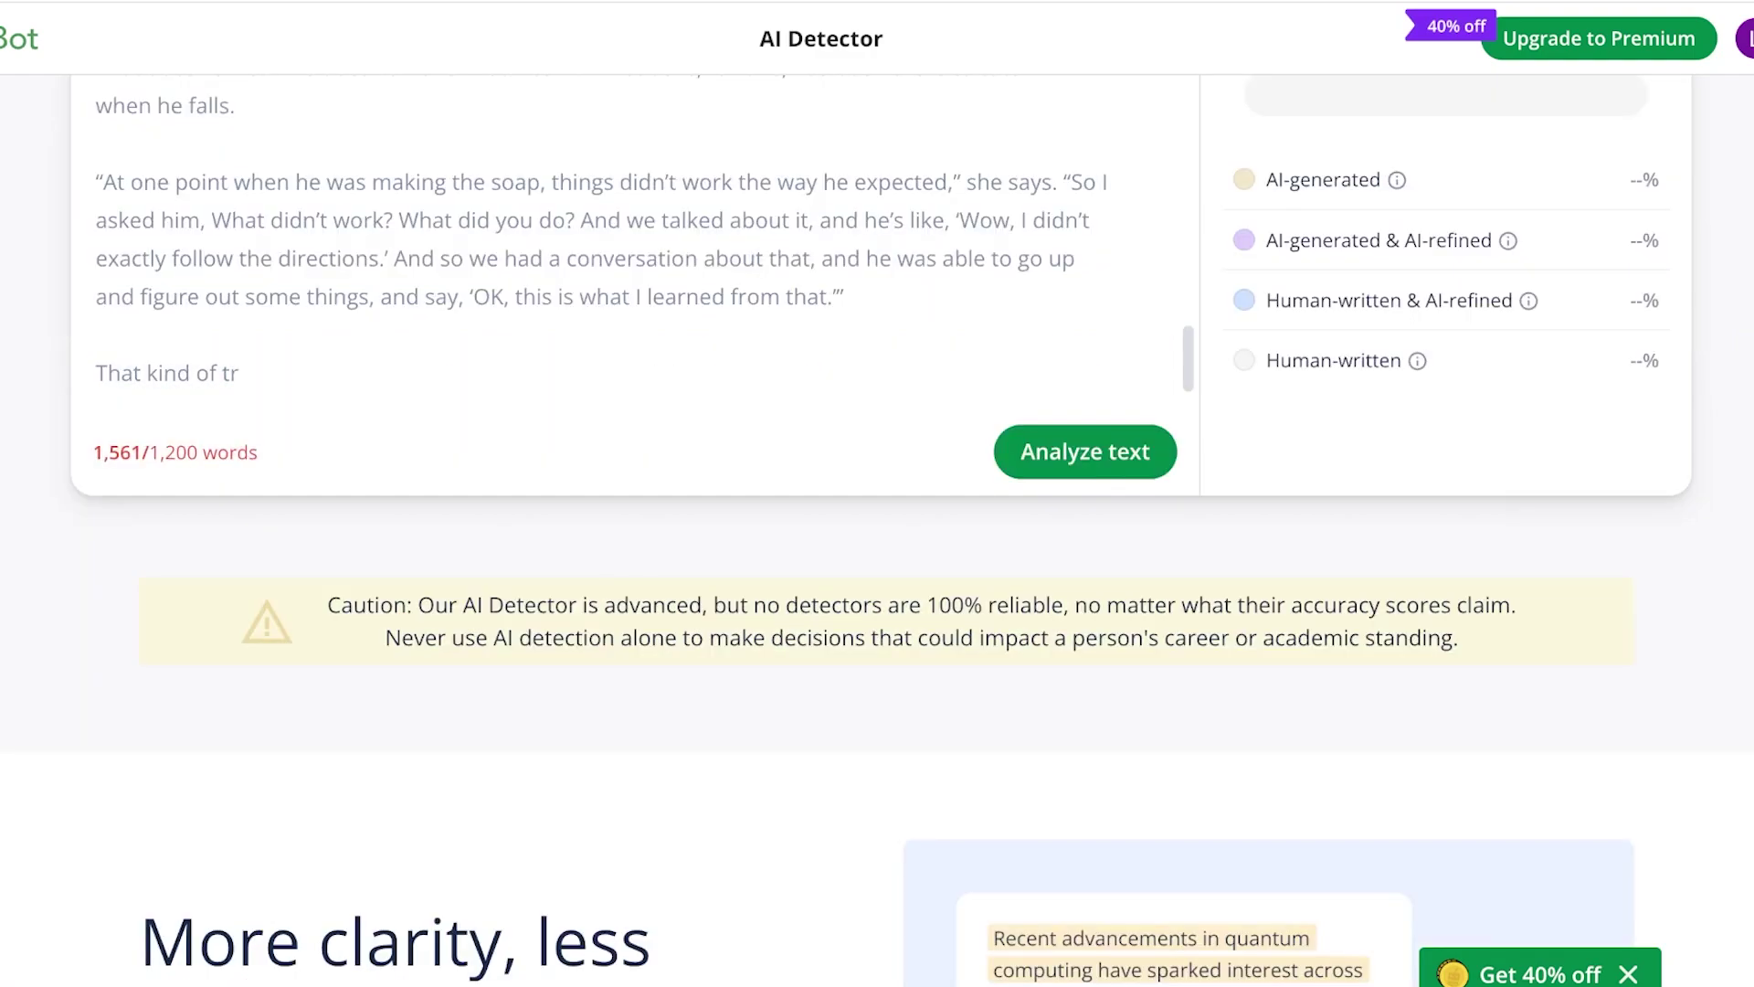
left_click_drag(240, 372, 103, 182)
key("BackSpace")
Remove the passage about the mentor from 3M from the end of the text
scroll(877, 493, "up", 3)
key("shift+Up")
key("shift+Up")
key("shift+Up")
key("shift+Up")
key("shift+Up")
key("shift+Up")
key("shift+Up")
key("shift+Up")
key("shift+Up")
key("shift+Up")
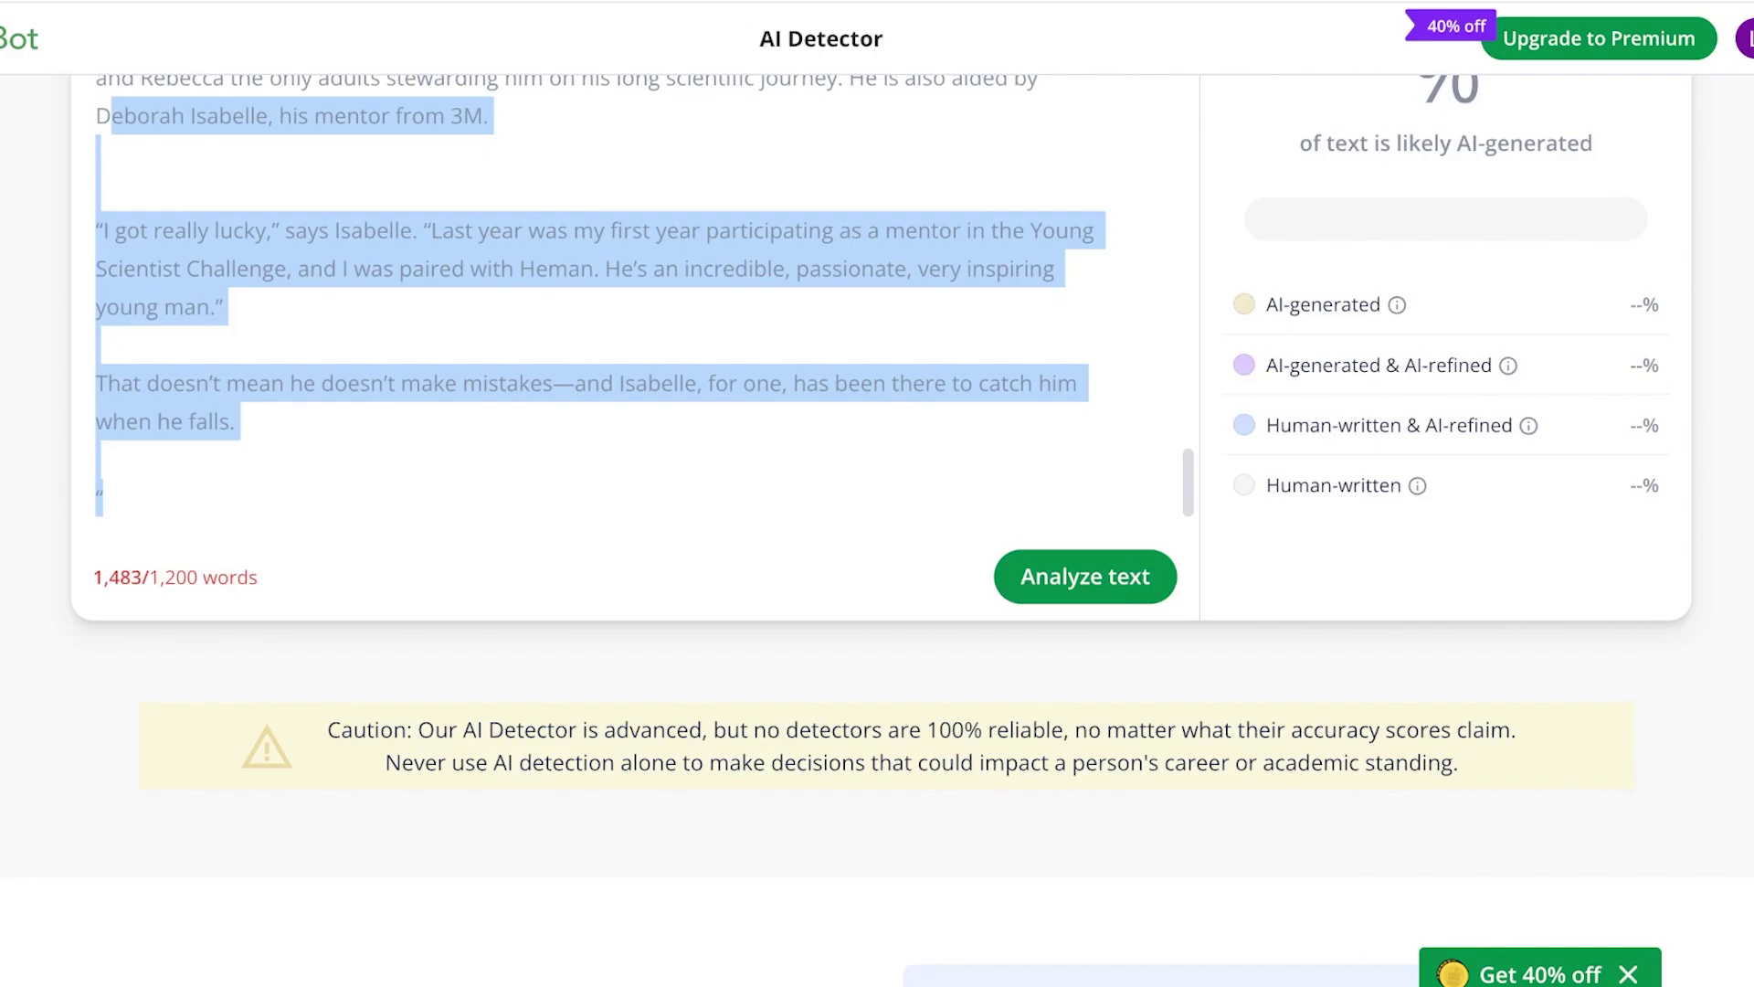
key("BackSpace")
Delete the paragraphs on family and hobbies plus the "Read More" line, ending the text after "but it was fun."
scroll(877, 493, "up", 7)
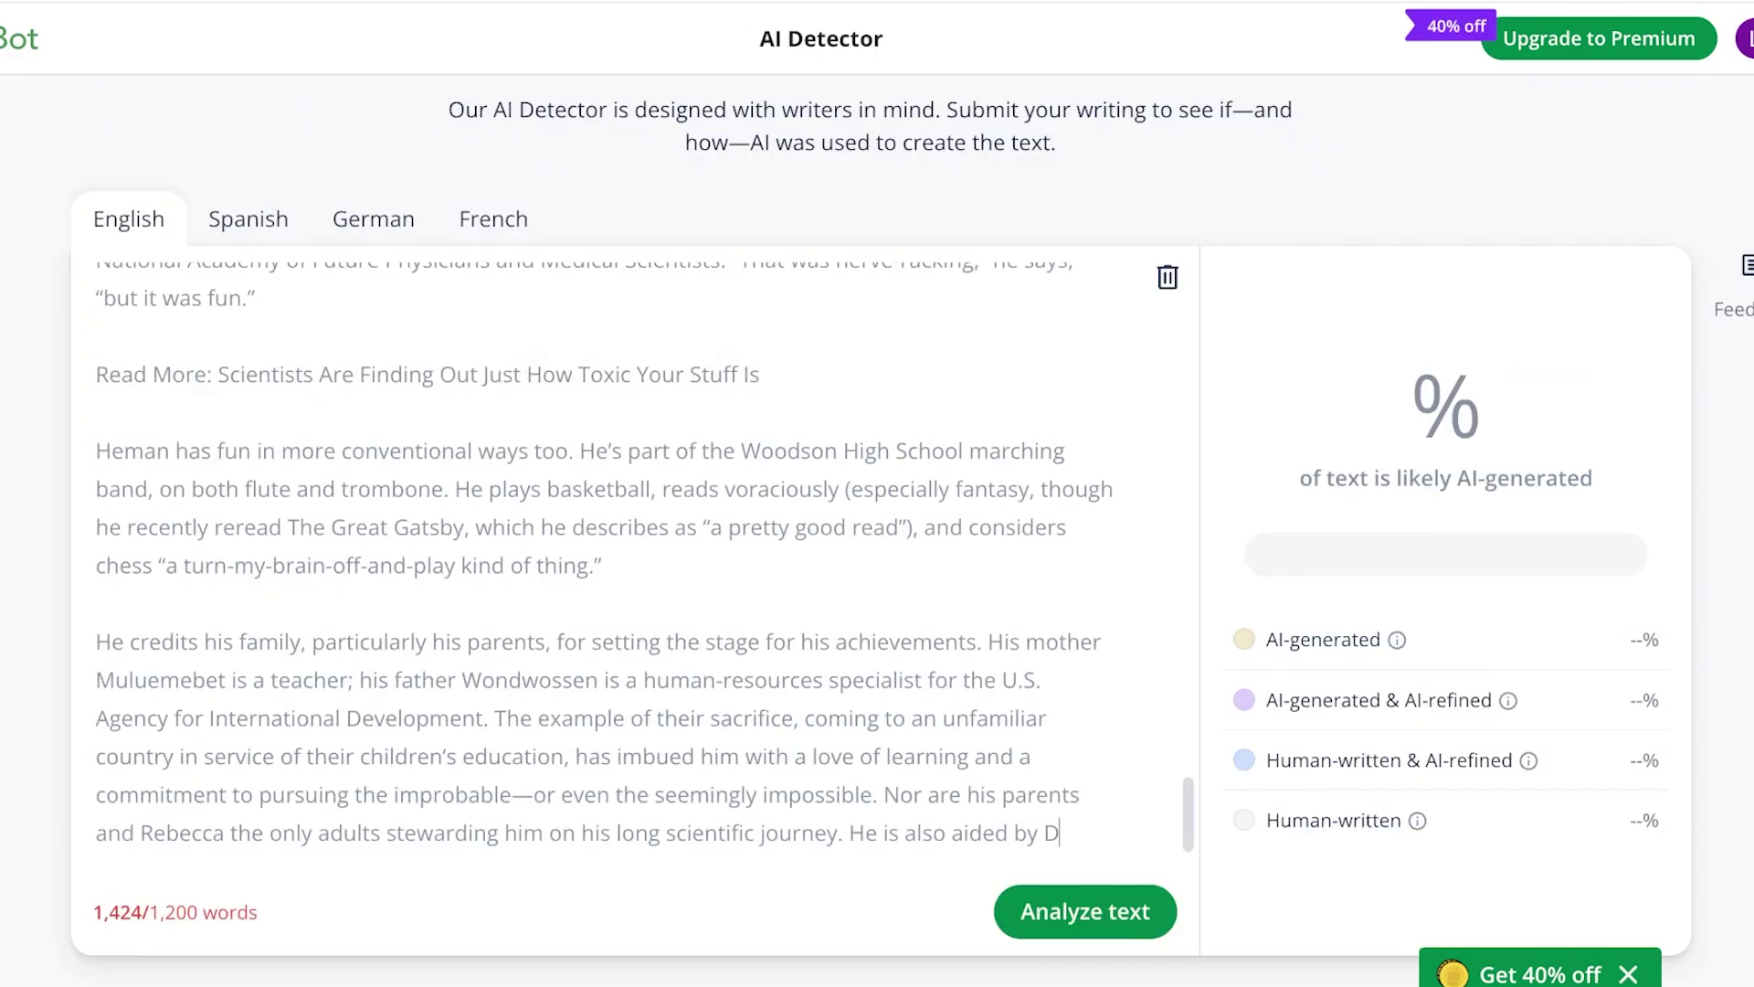
key("shift+Up")
key("shift+Up")
key("shift+Up")
key("shift+Up")
key("shift+Up")
key("shift+Up")
key("shift+Up")
key("shift+Up")
key("shift+Up")
key("shift+Up")
key("shift+Up")
key("shift+Up")
key("BackSpace")
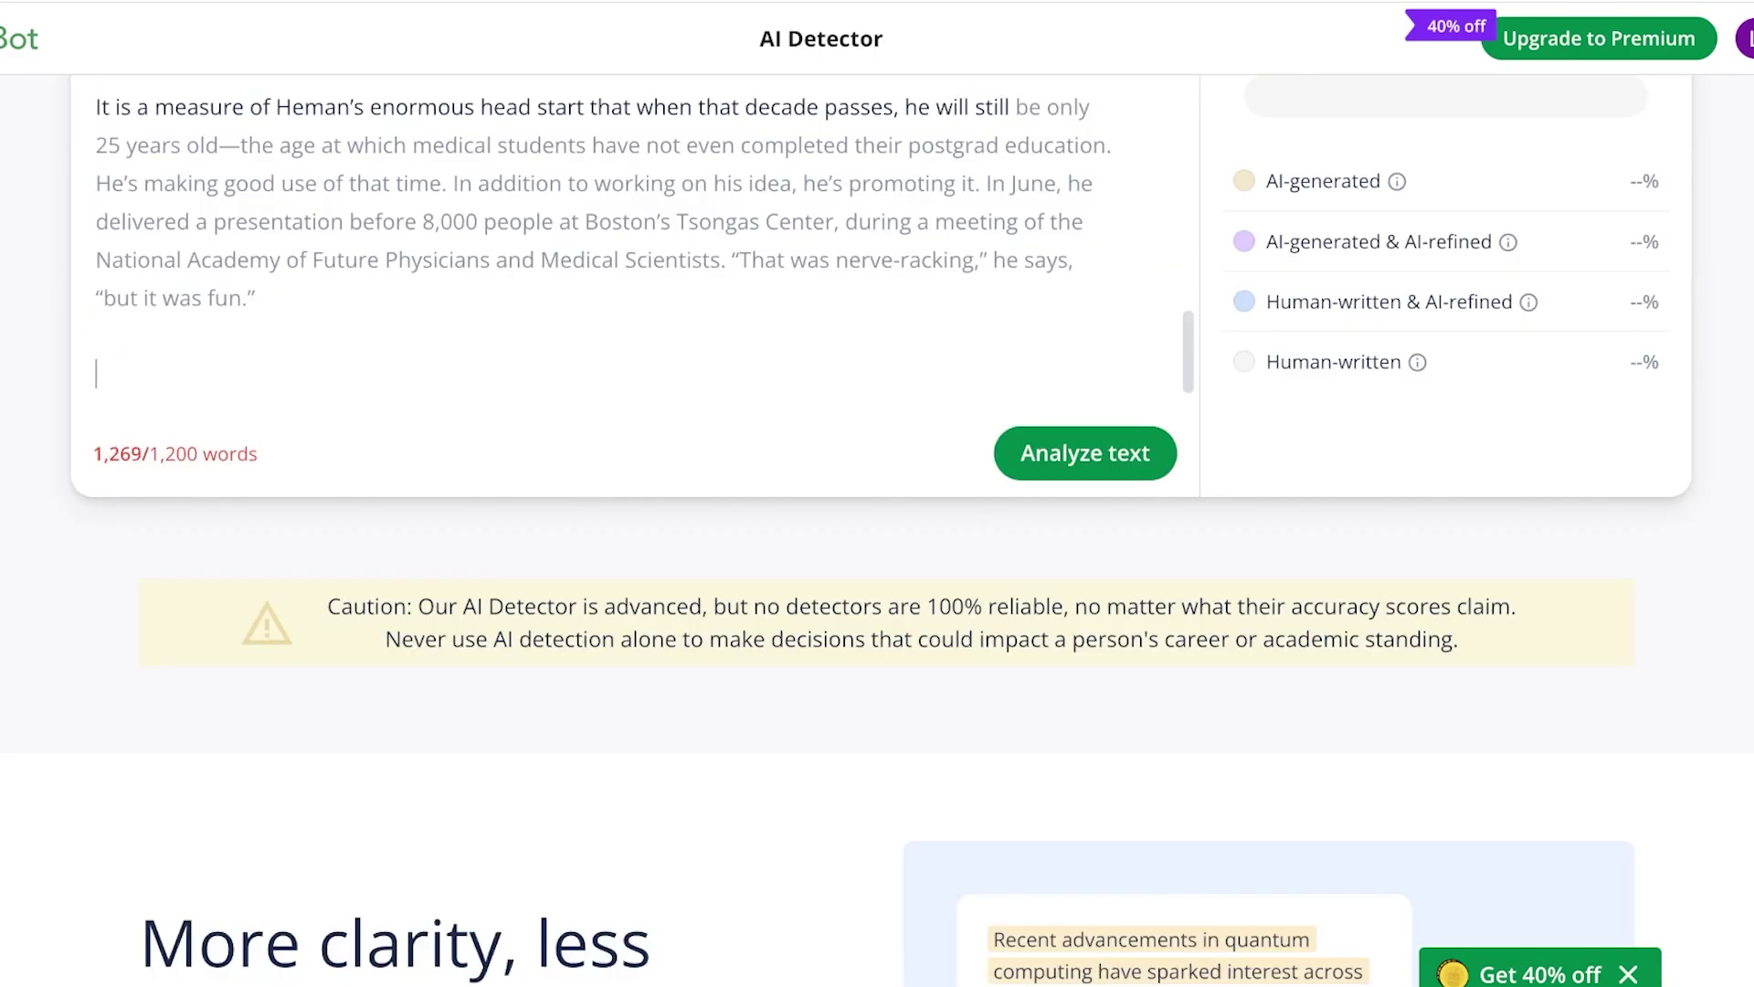
Delete the final paragraph about the enormous head start, analyze the trimmed text for AI content and review the result
scroll(603, 256, "up", 3)
left_click_drag(98, 373, 115, 106)
key("BackSpace")
scroll(877, 494, "up", 8)
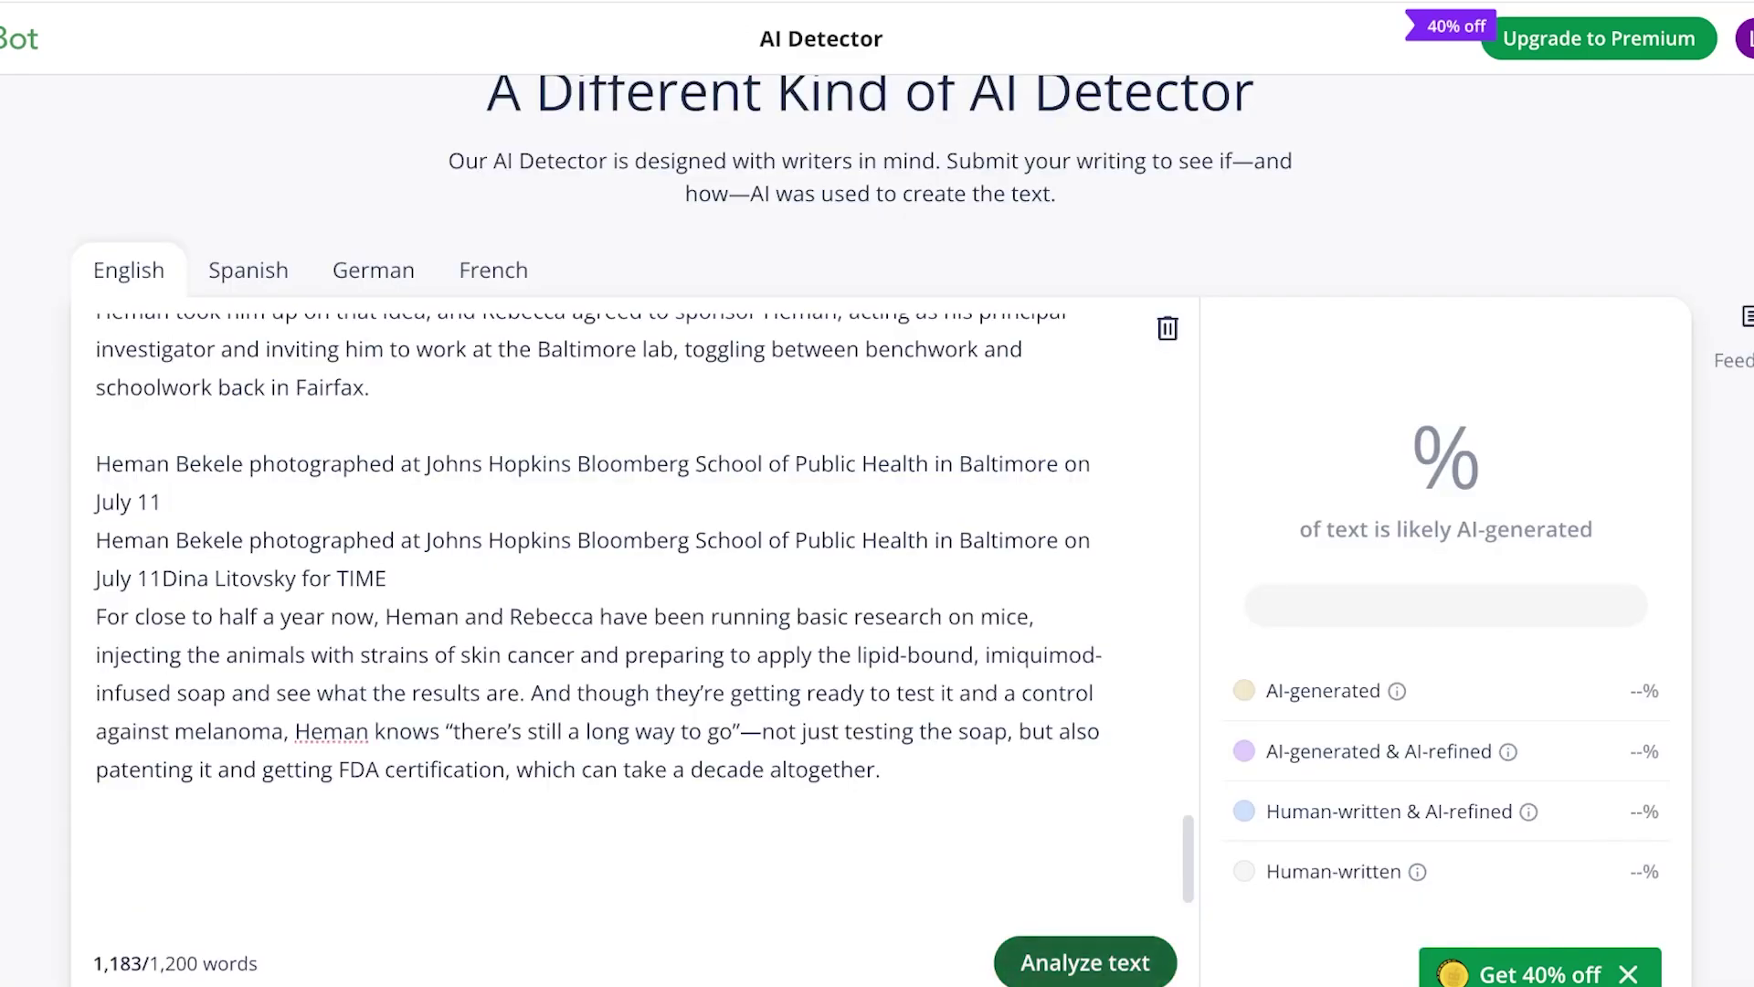
left_click(1085, 962)
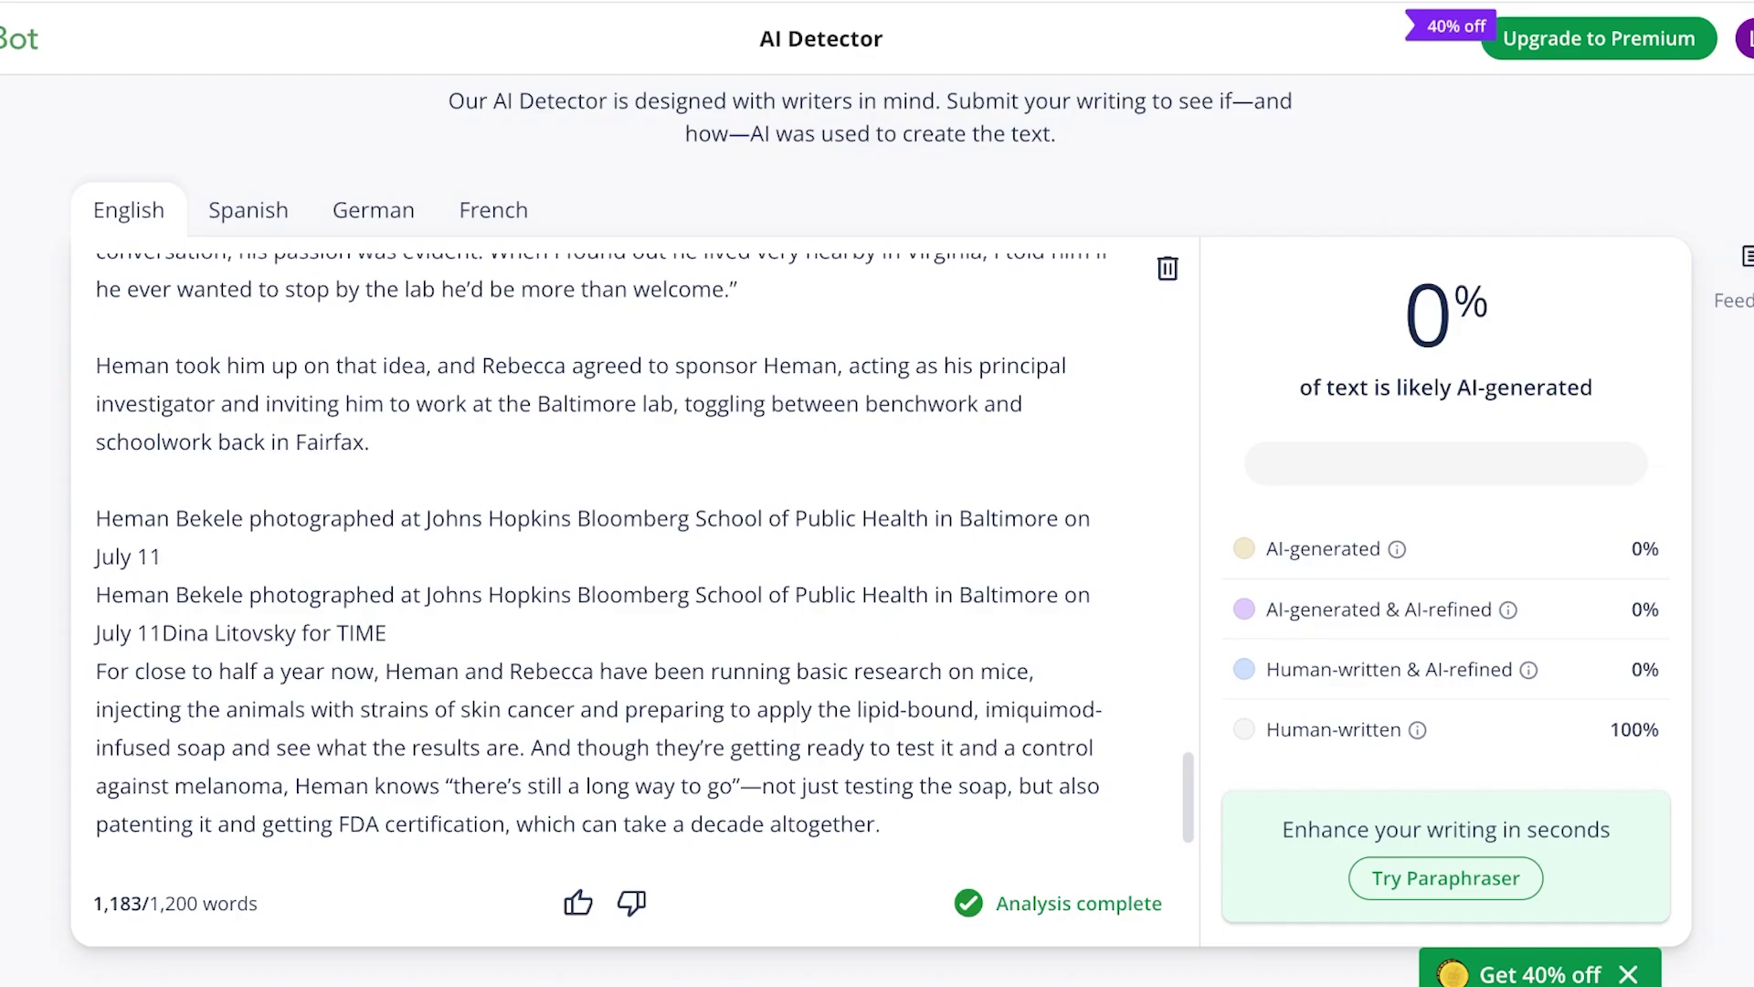
scroll(603, 549, "up", 20)
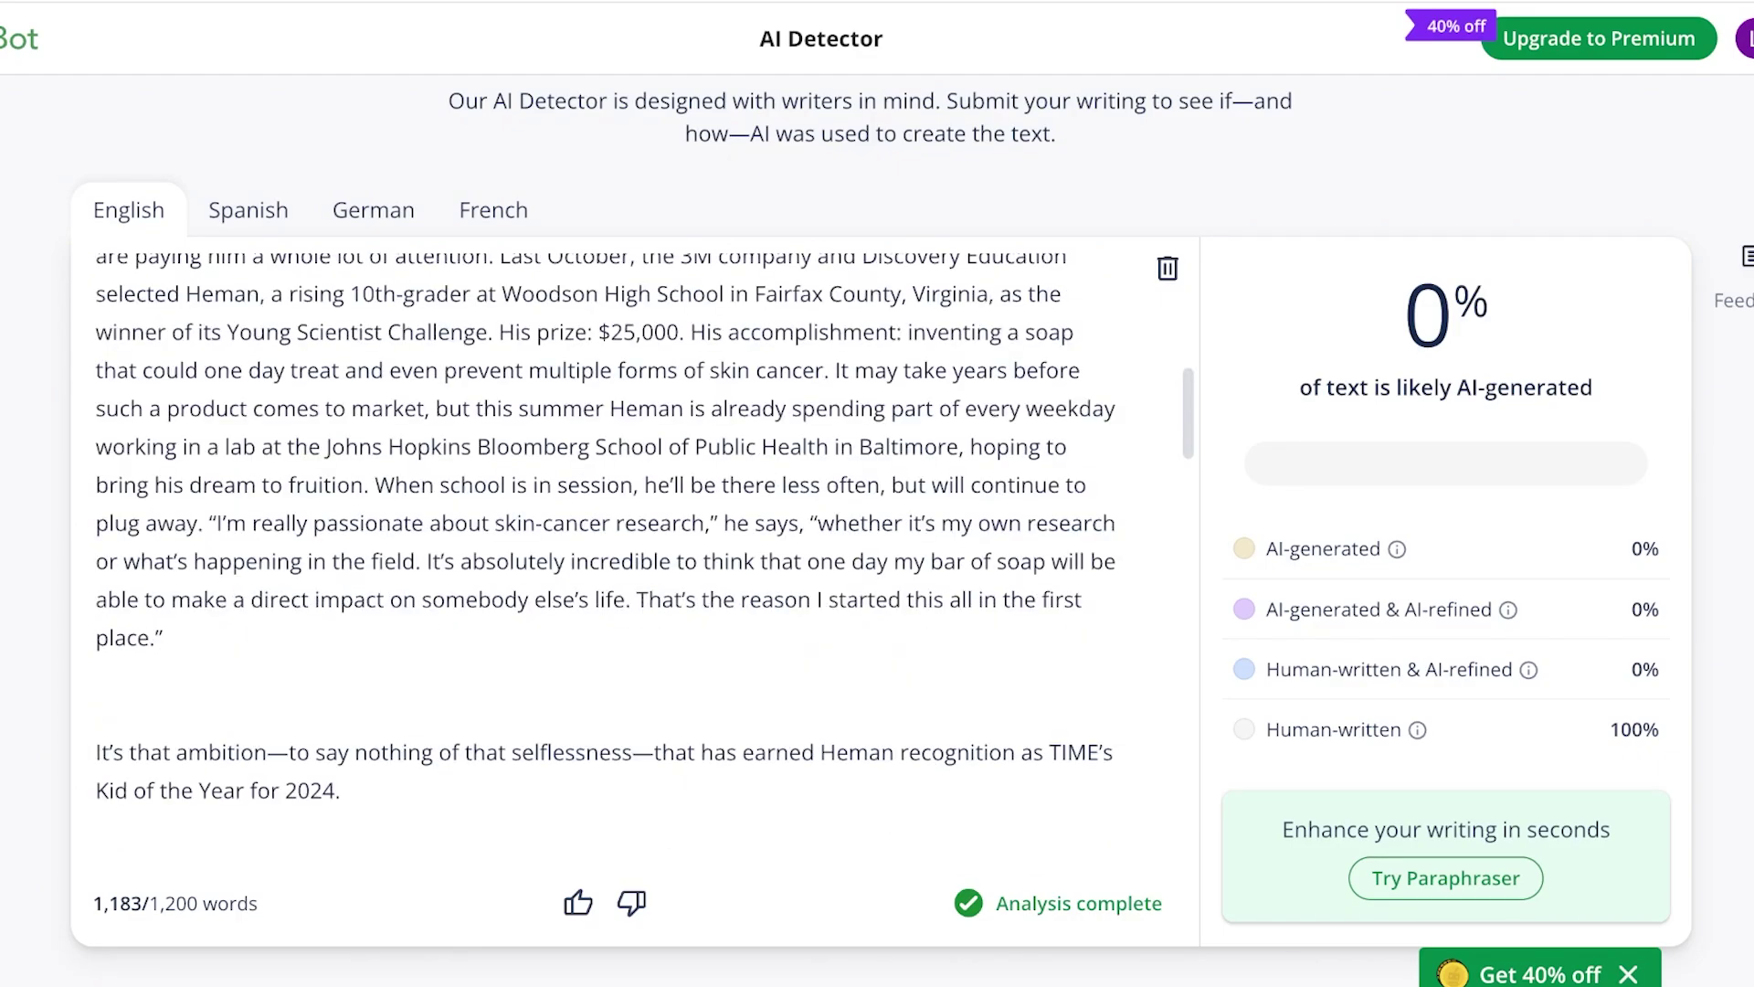
scroll(730, 548, "up", 2)
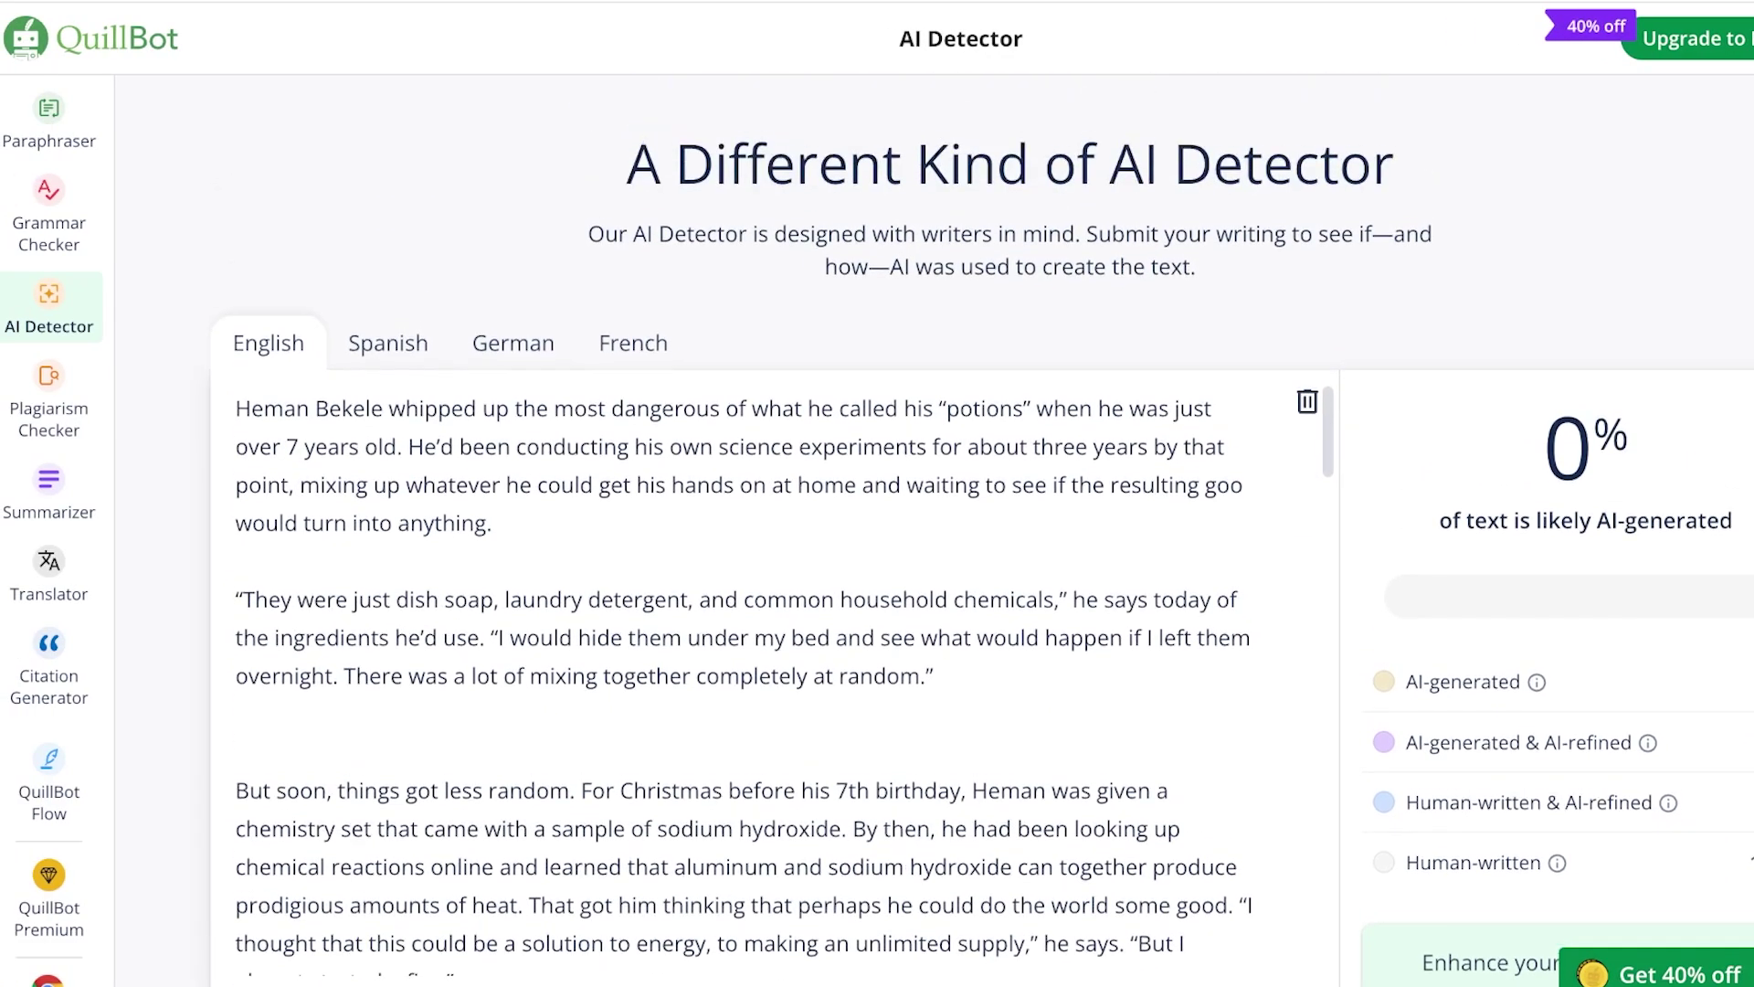
Take a brief look at the Paraphraser and paste the full article into the Grammar Checker
left_click(39, 203)
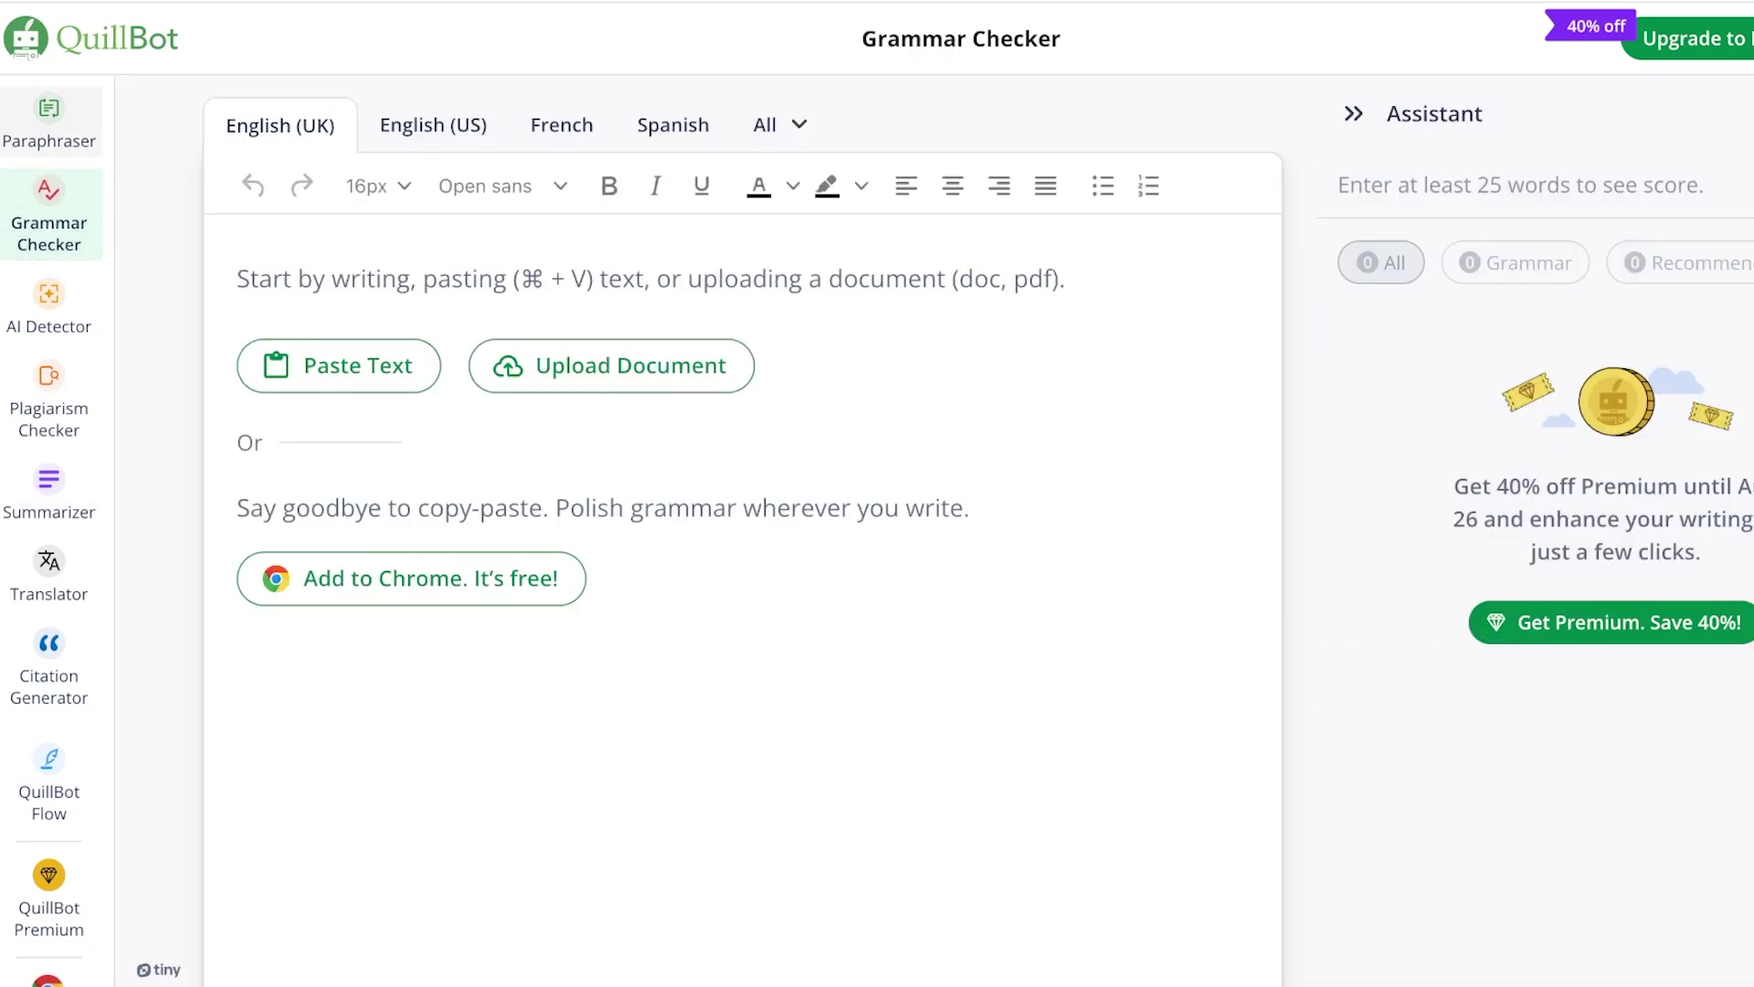
left_click(82, 133)
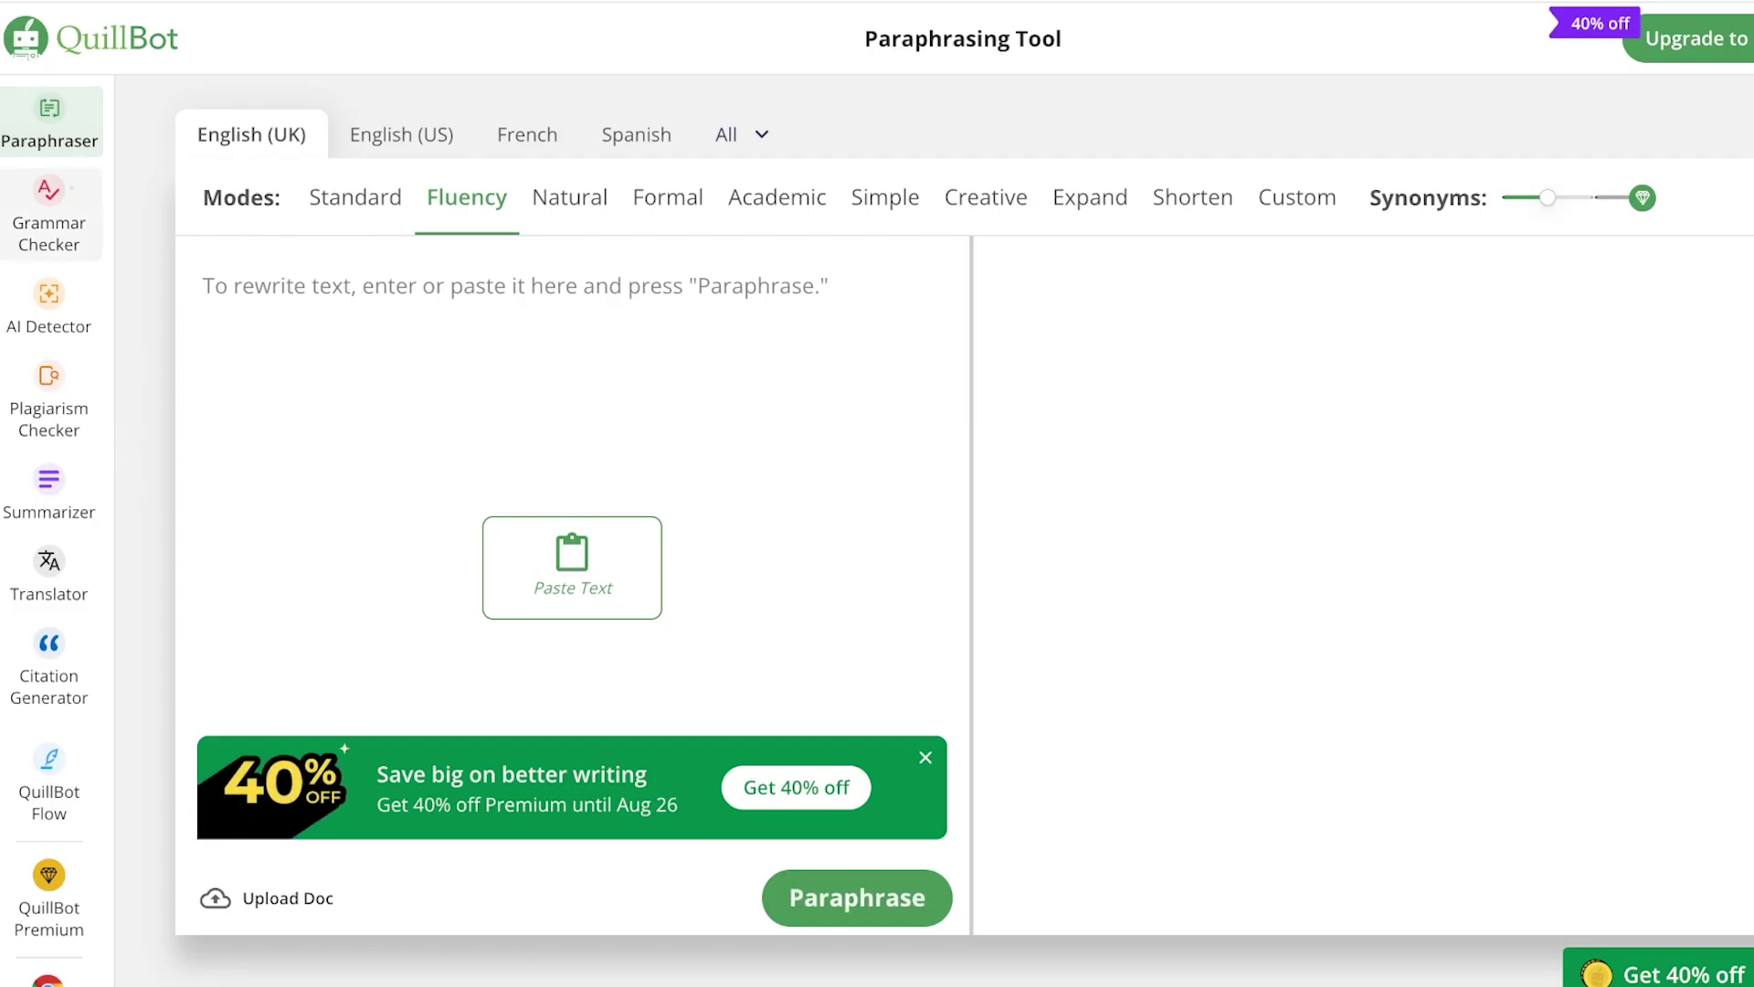
left_click(73, 194)
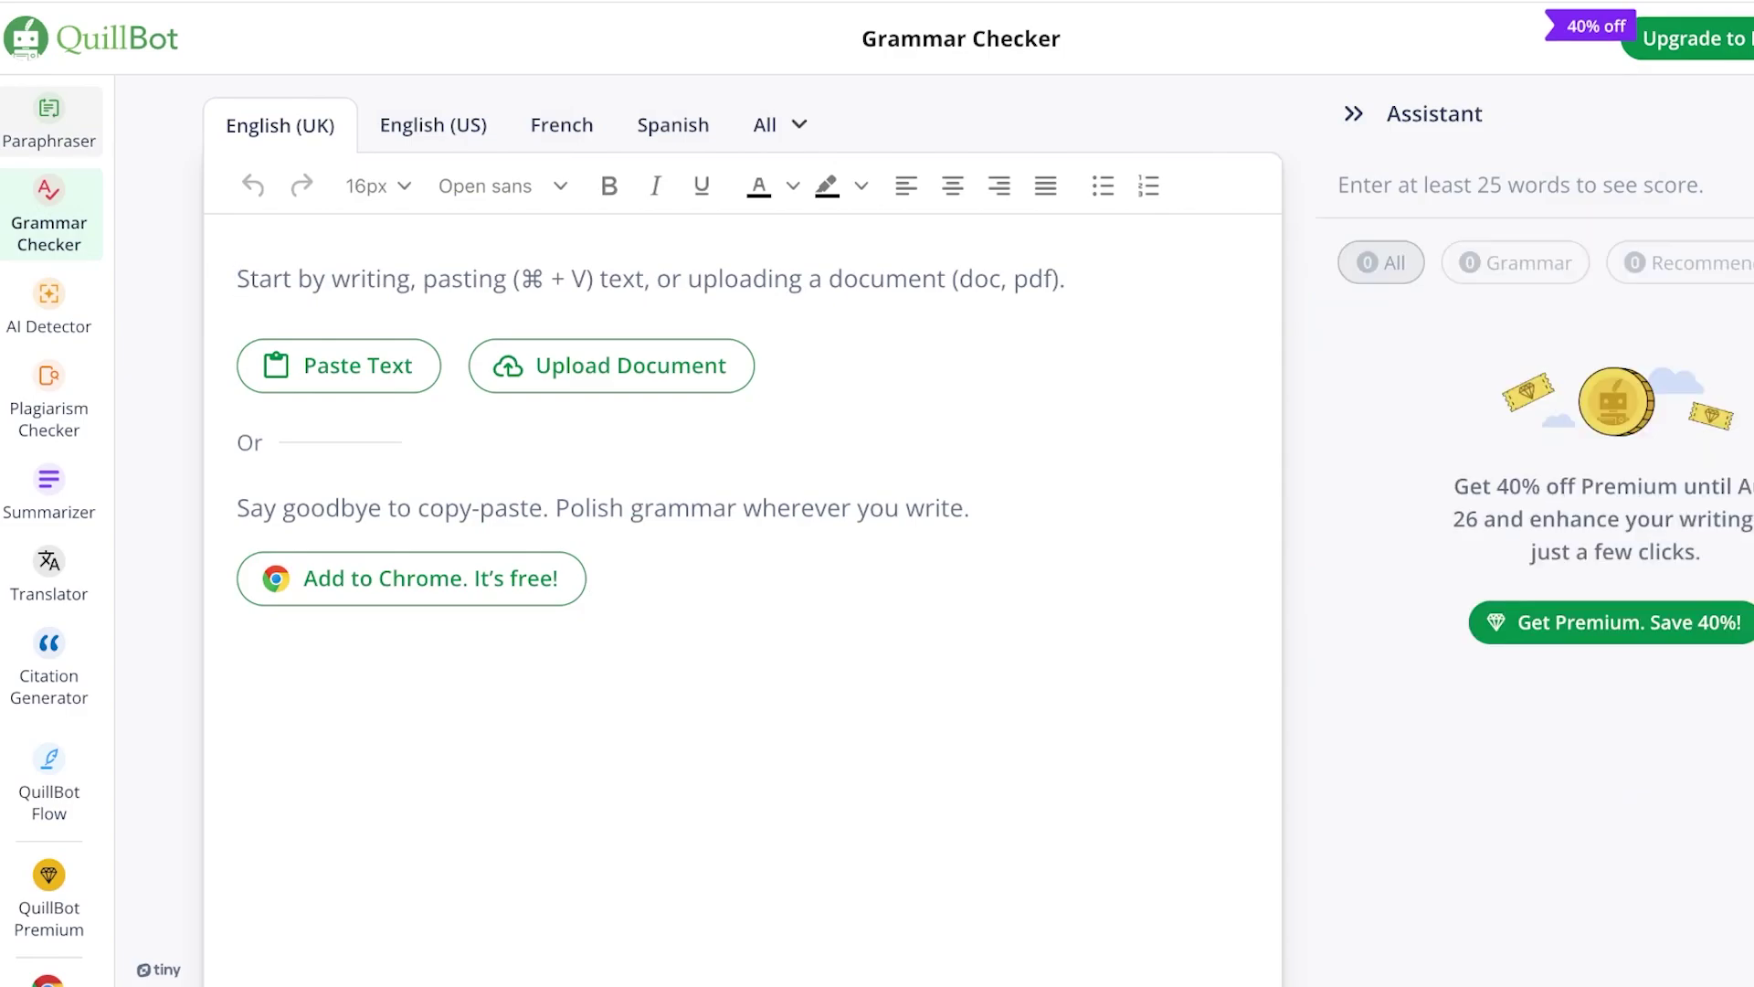
left_click(239, 278)
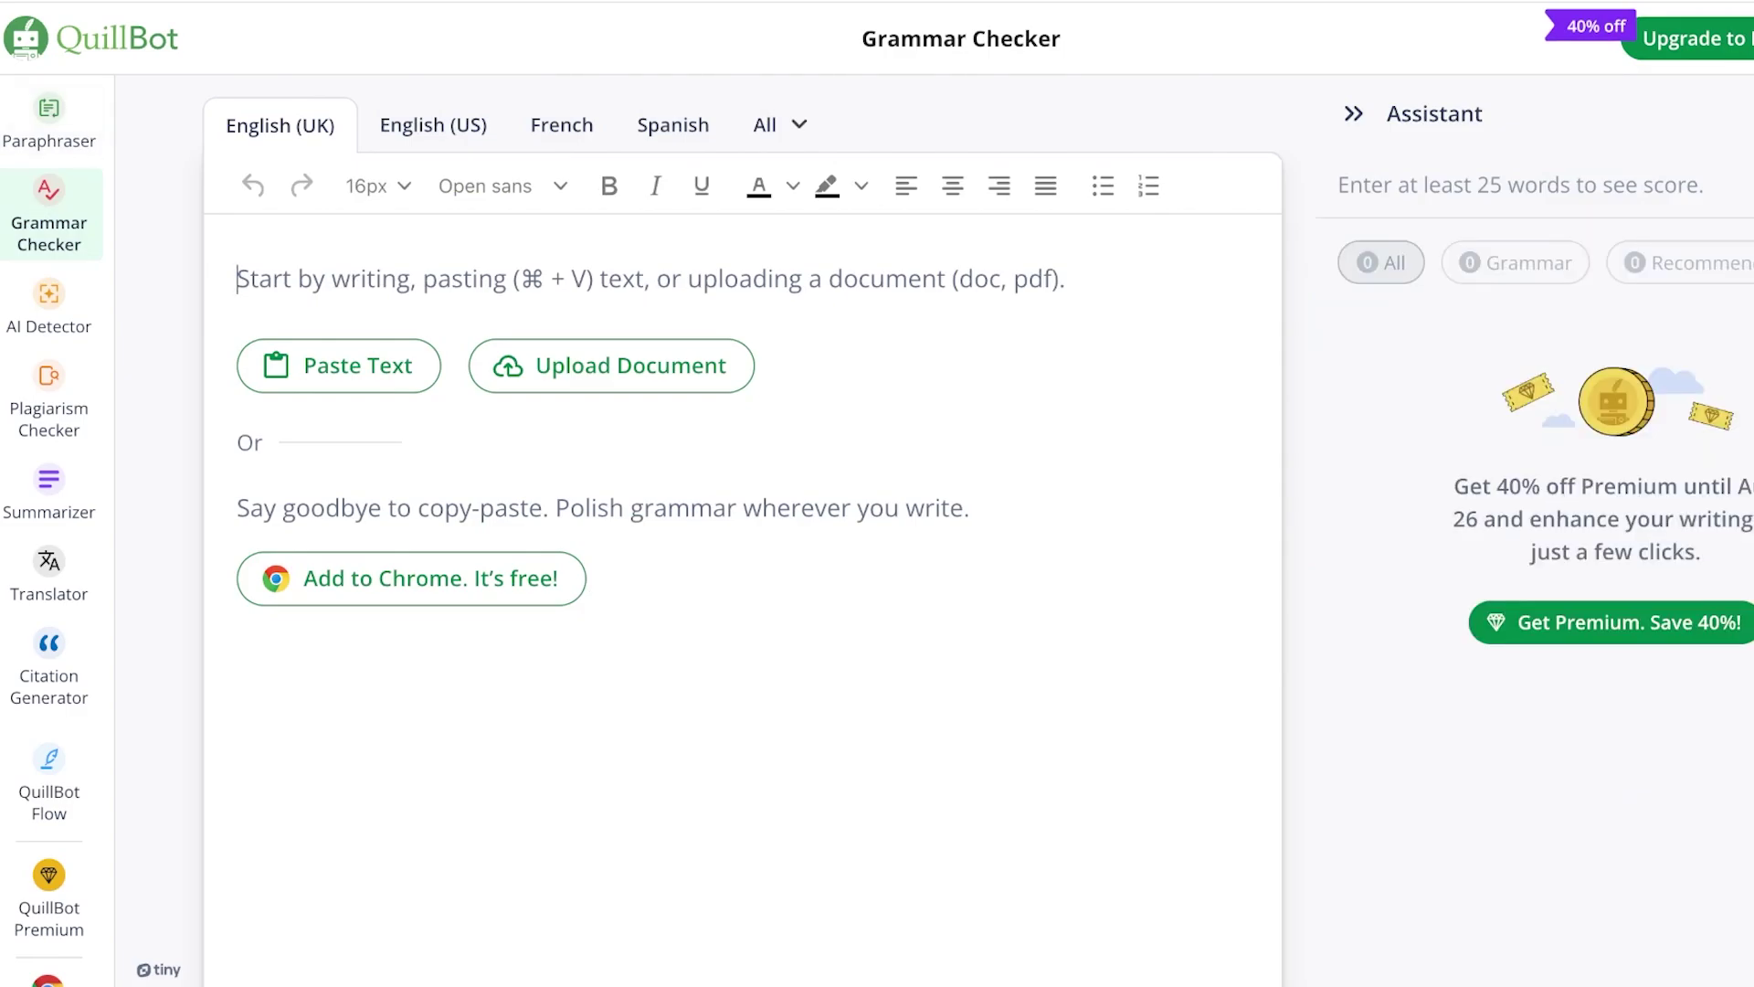
key("super+v")
Delete a long middle section of the article in the Grammar Checker and view the page's section on apps and extensions
scroll(731, 549, "down", 8)
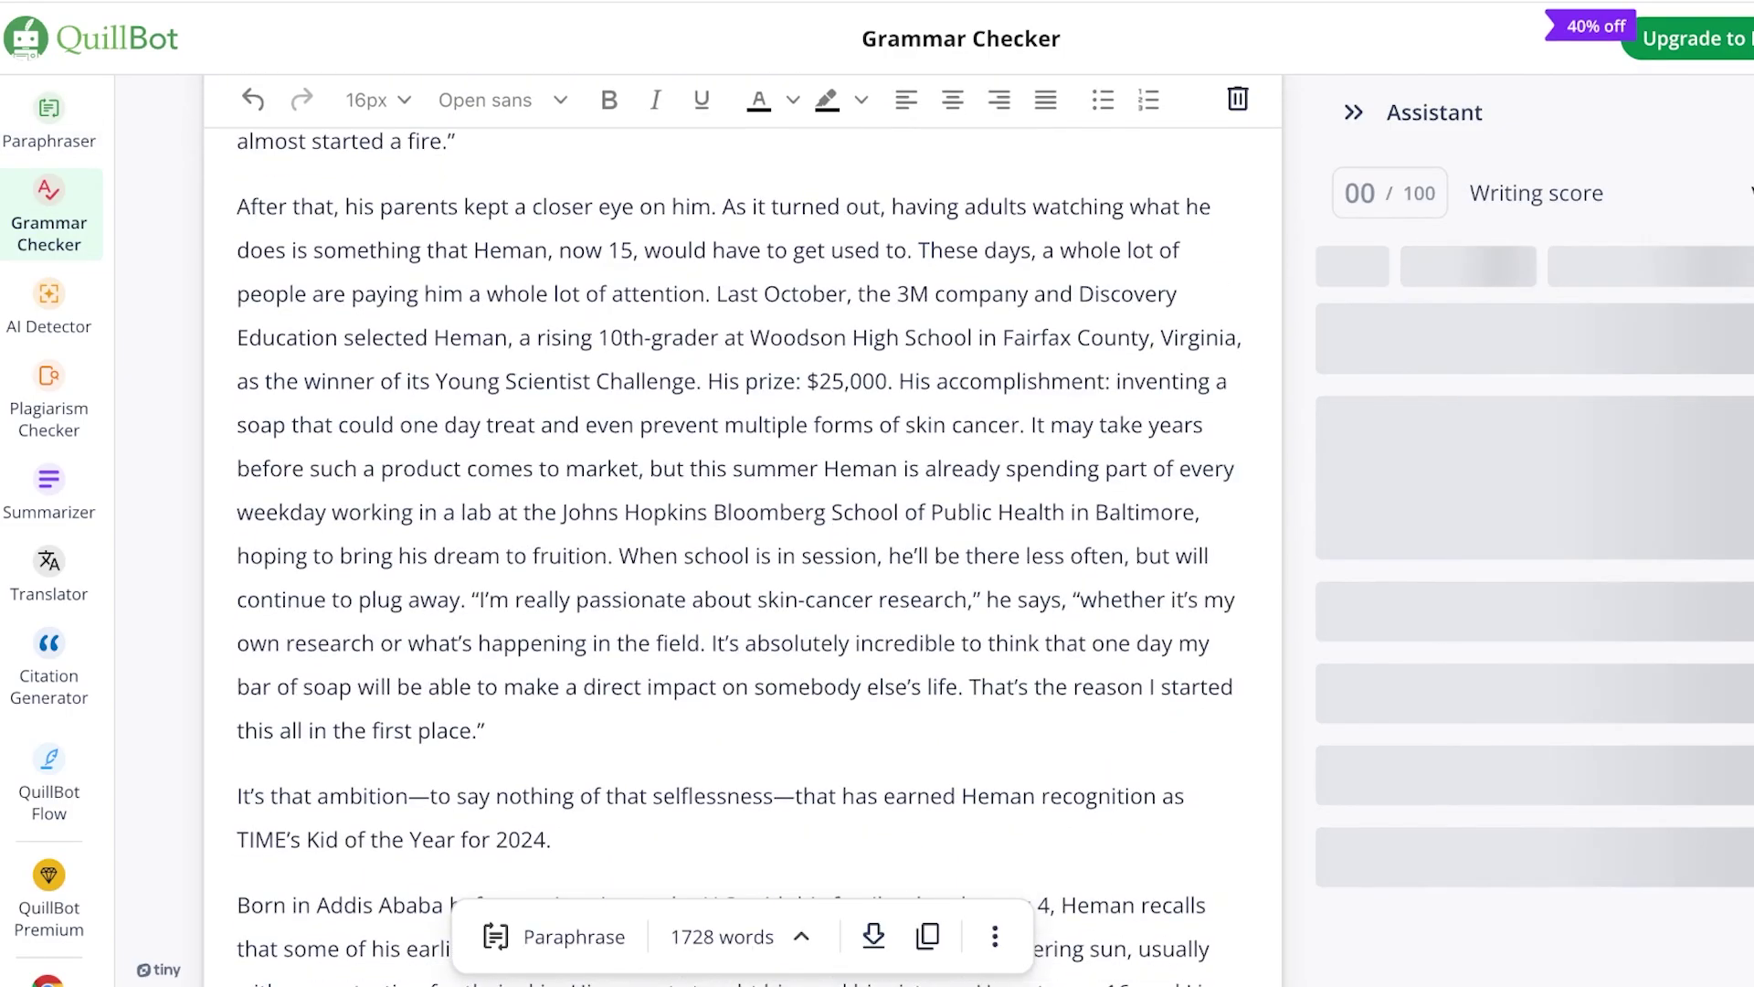
left_click_drag(238, 204, 986, 984)
key("BackSpace")
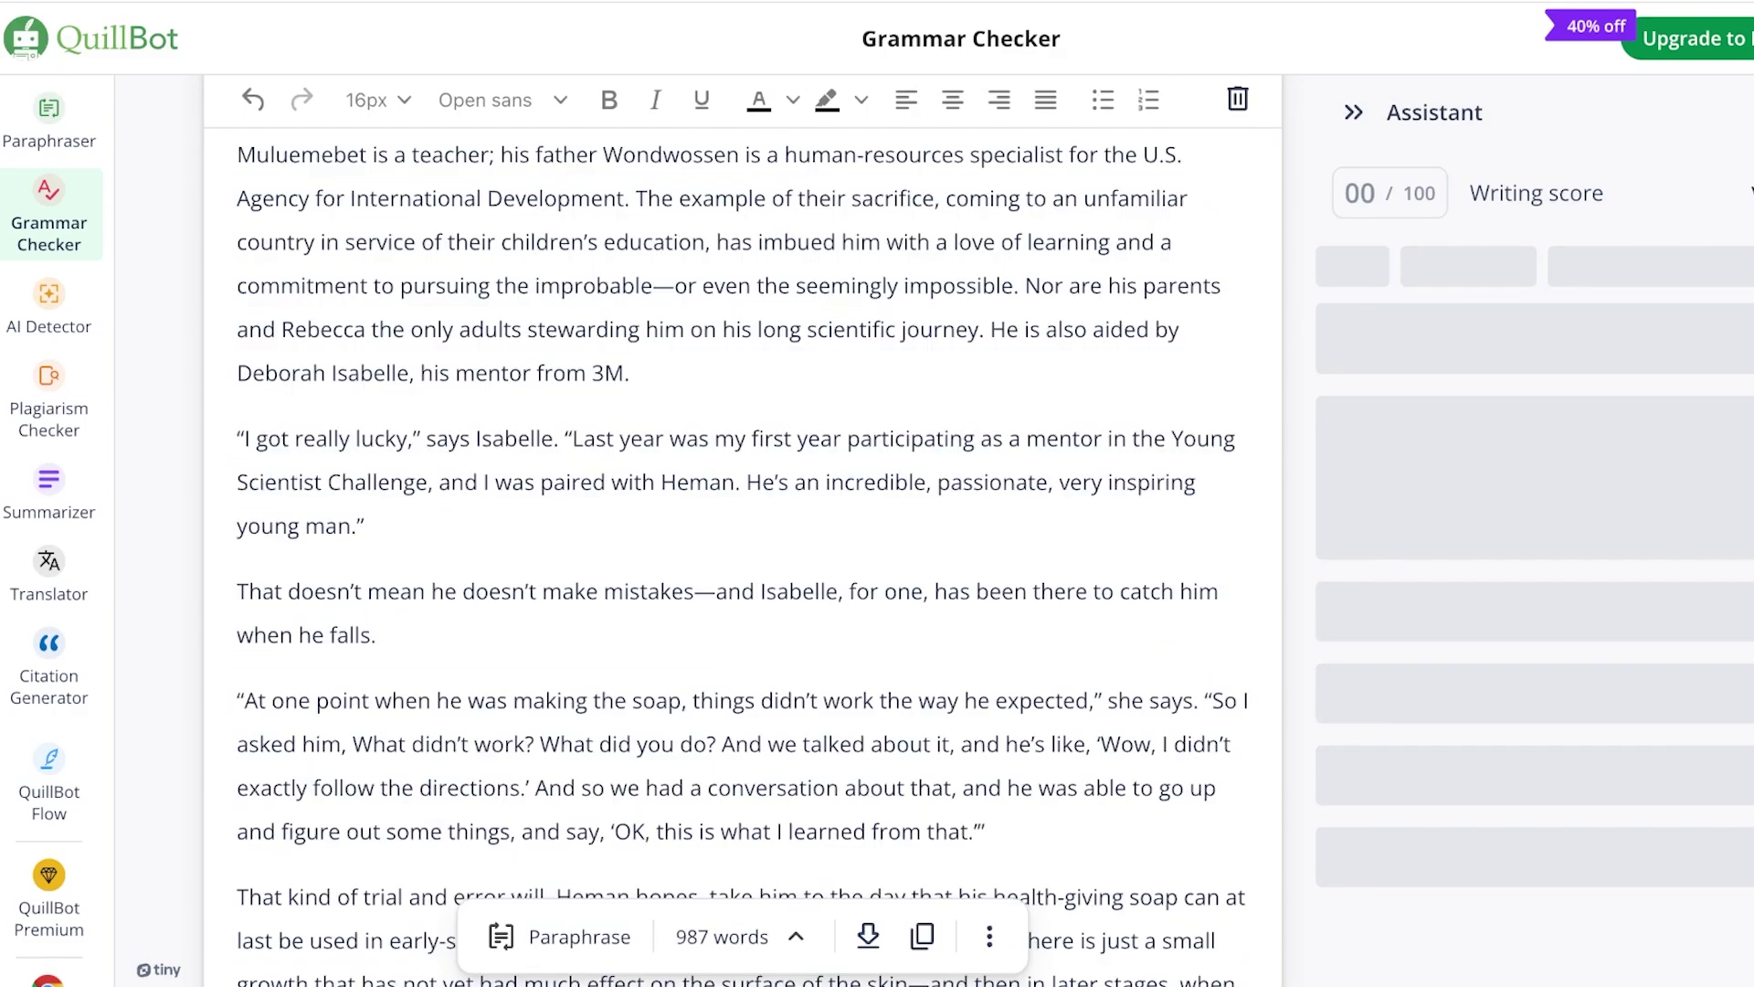
scroll(740, 529, "up", 5)
scroll(932, 530, "down", 15)
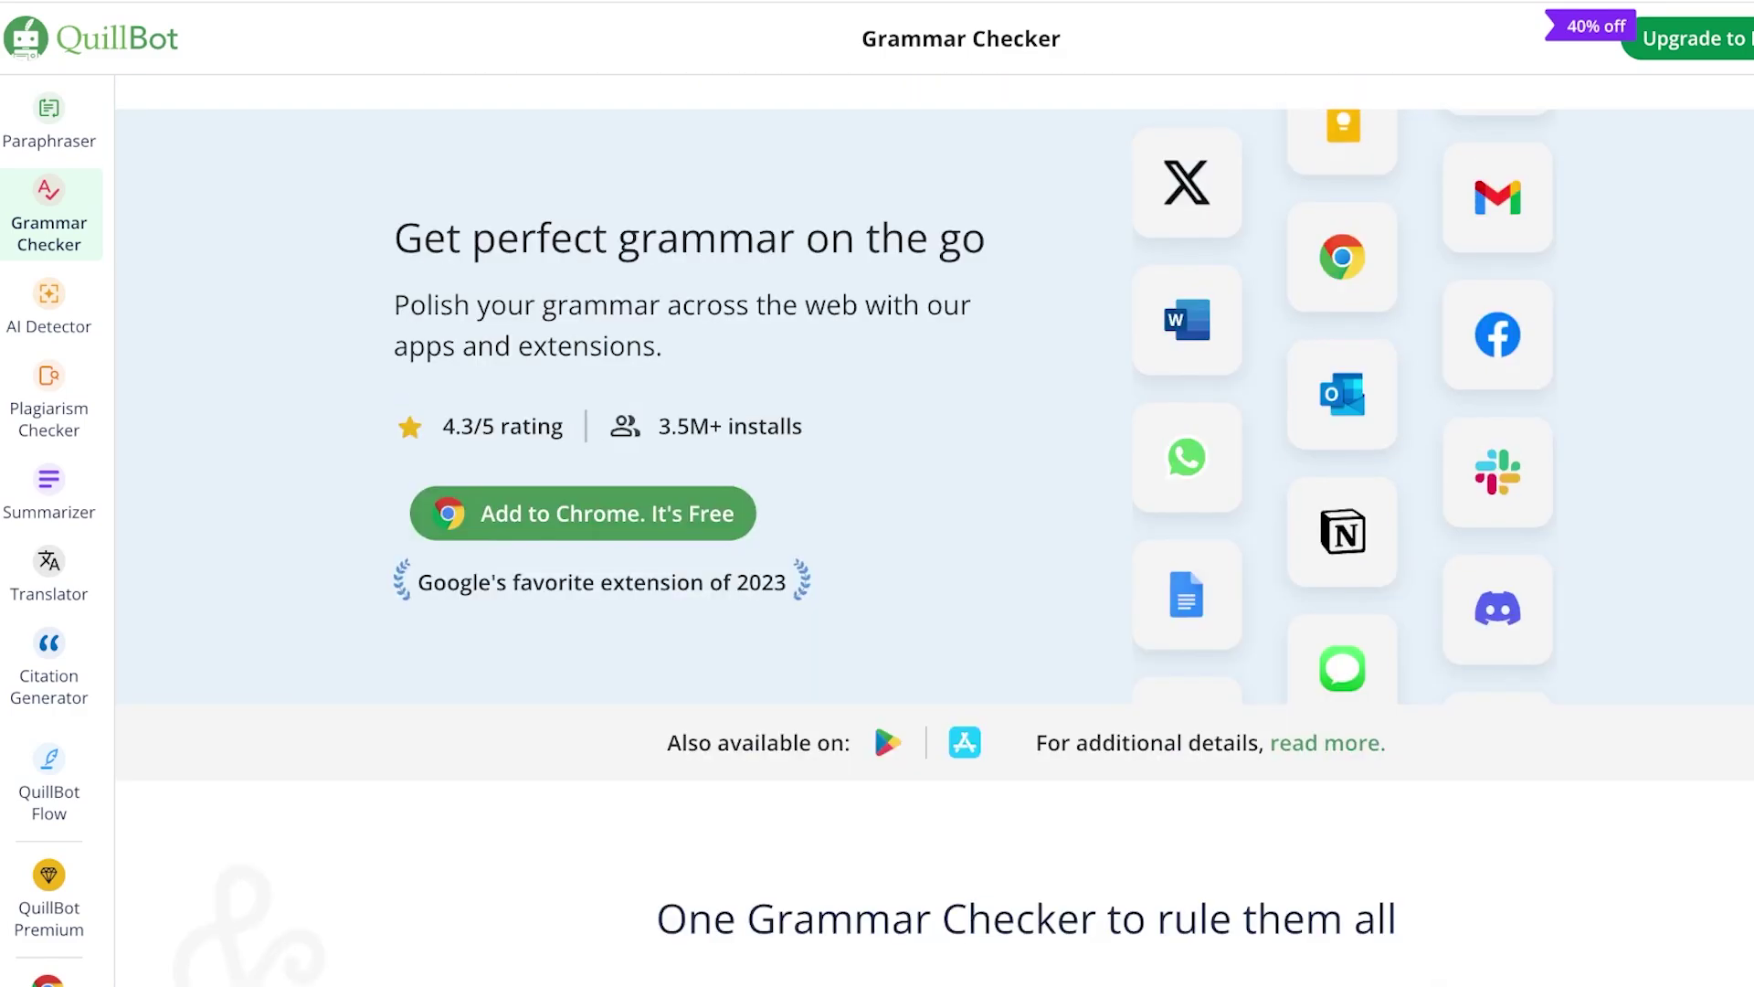
scroll(932, 530, "up", 1)
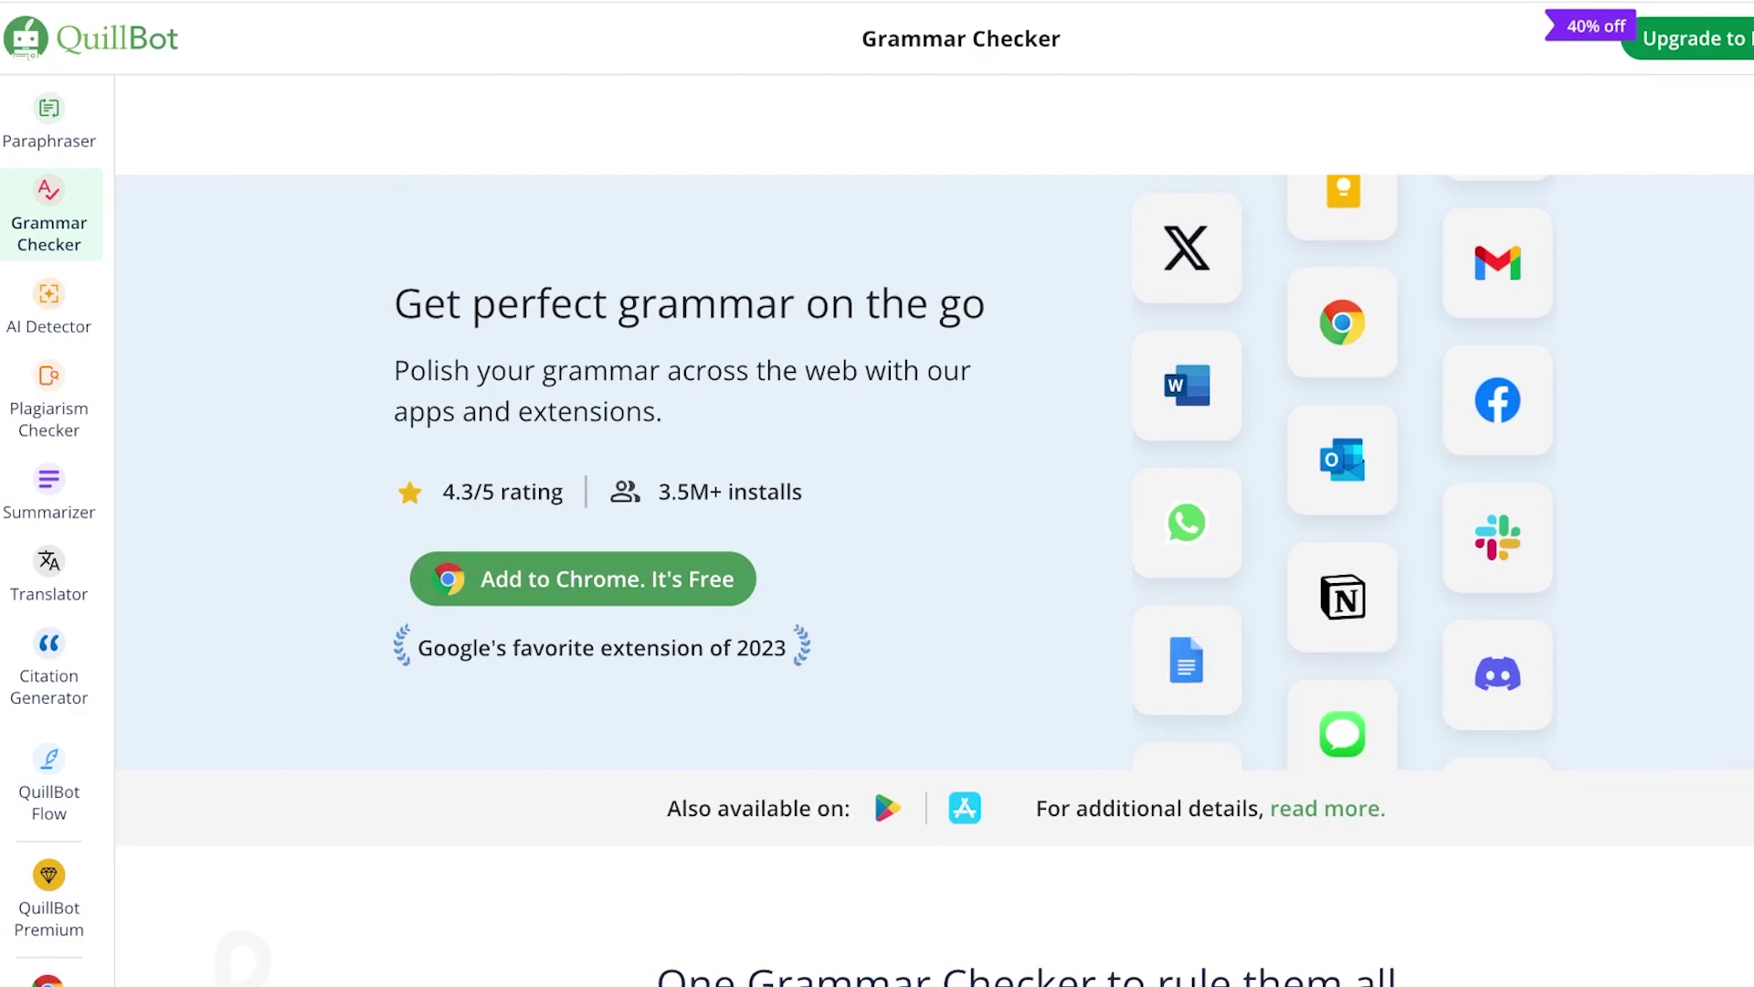
Open the Paraphraser and reload its page
left_click(49, 122)
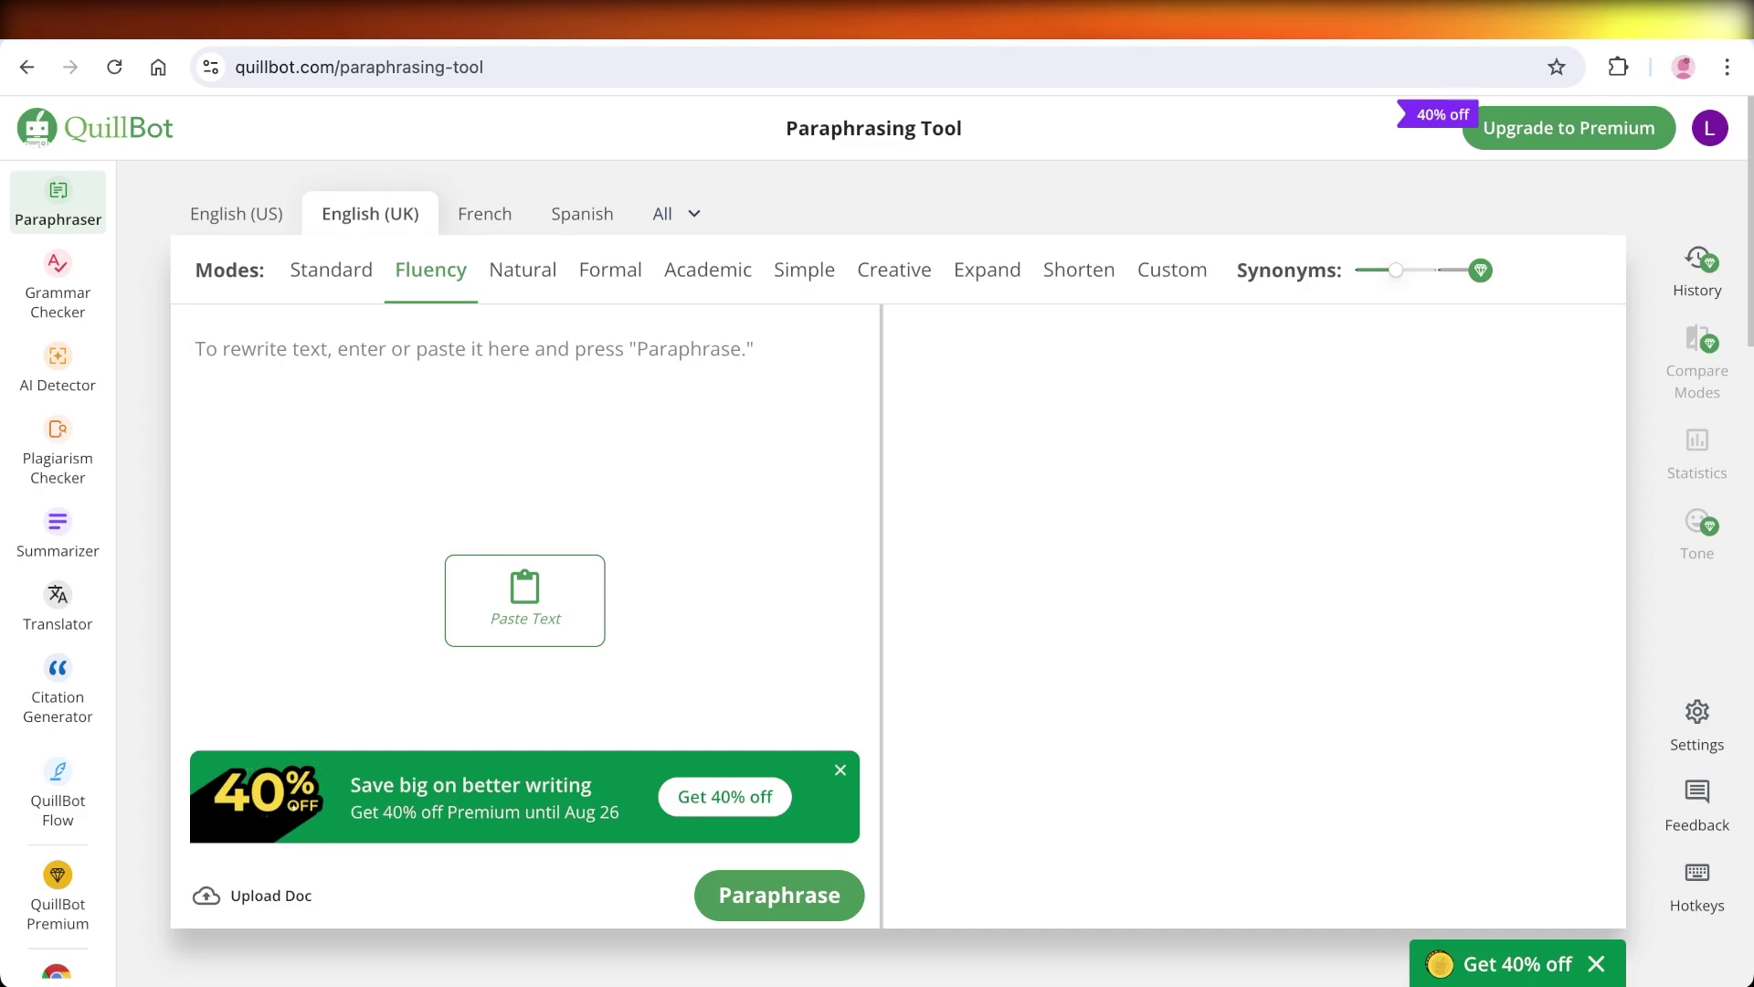
key("ctrl+r")
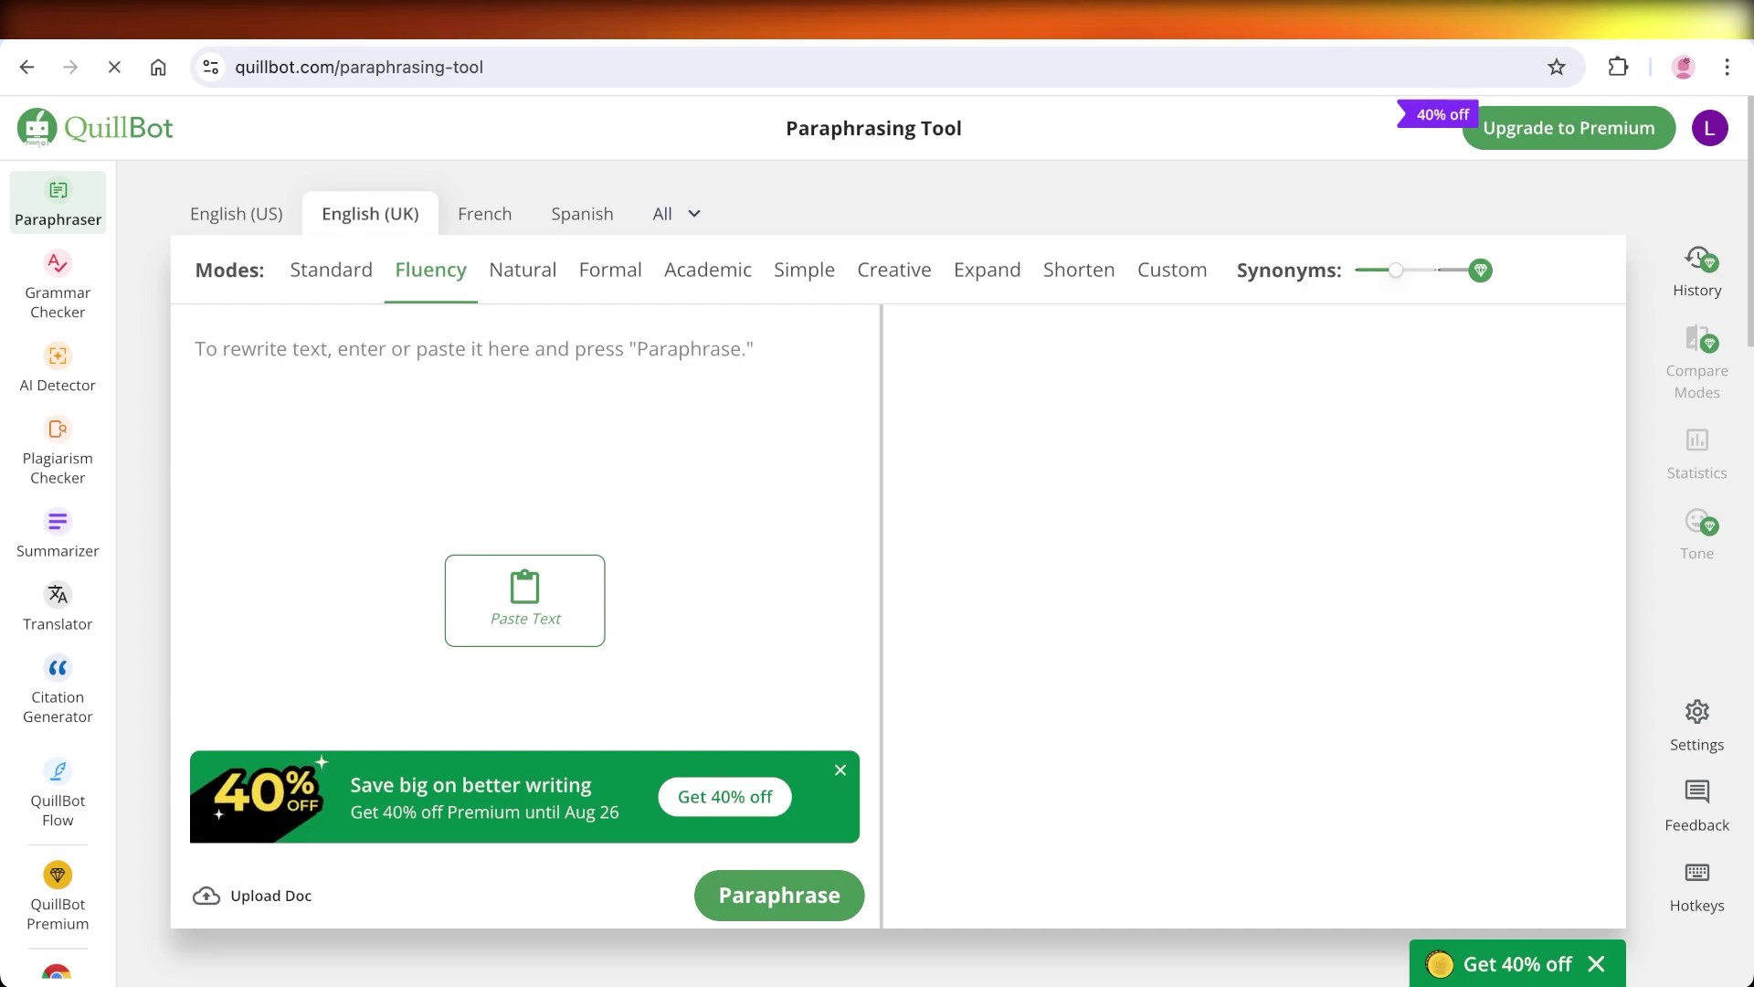